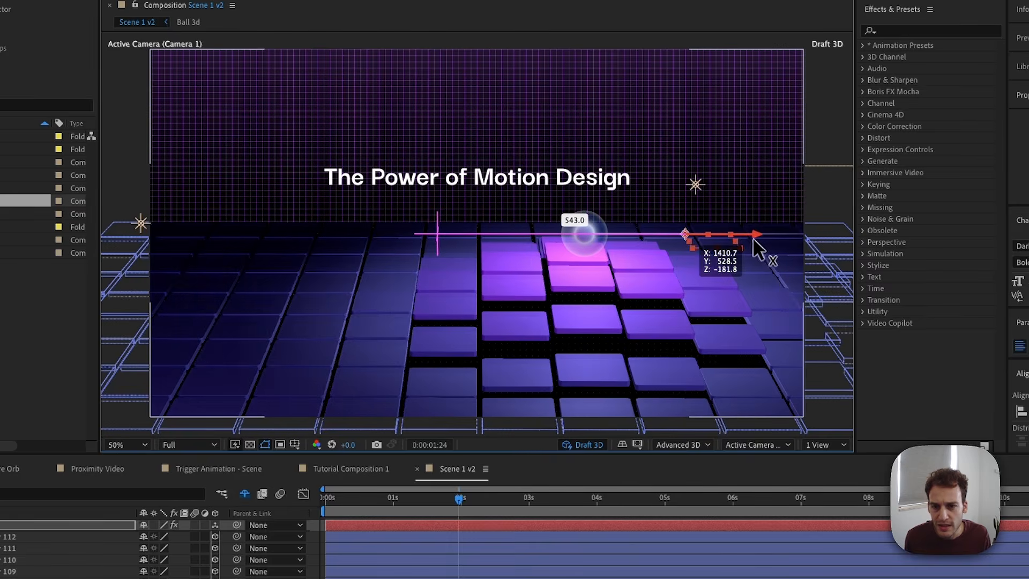
Preview the proximity effect by shifting the glowing ball over the Scene 1 v2 tiles and scrubbing through the Proximity Video composition.
left_click_drag(754, 239, 598, 294)
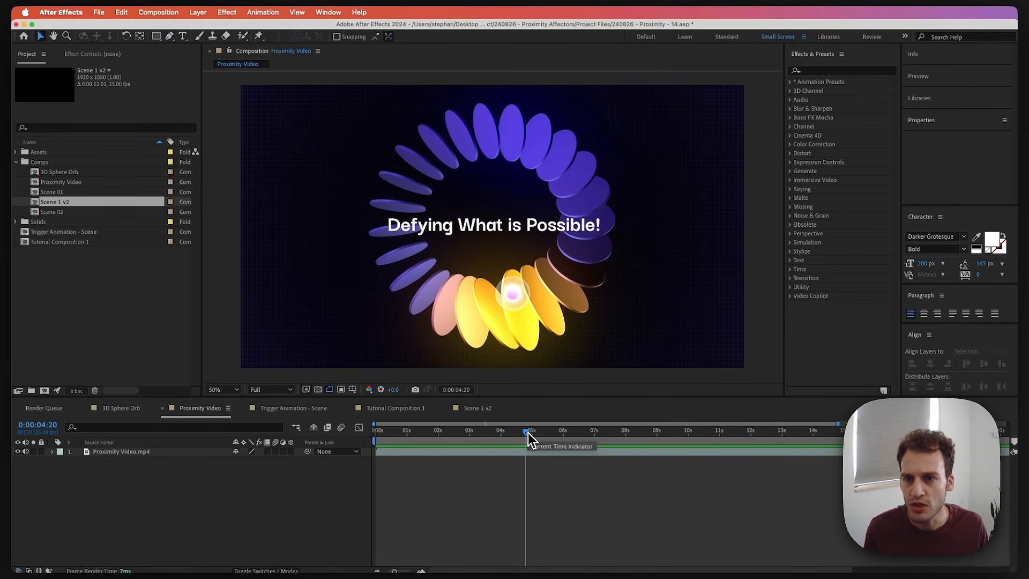
left_click_drag(529, 433, 784, 438)
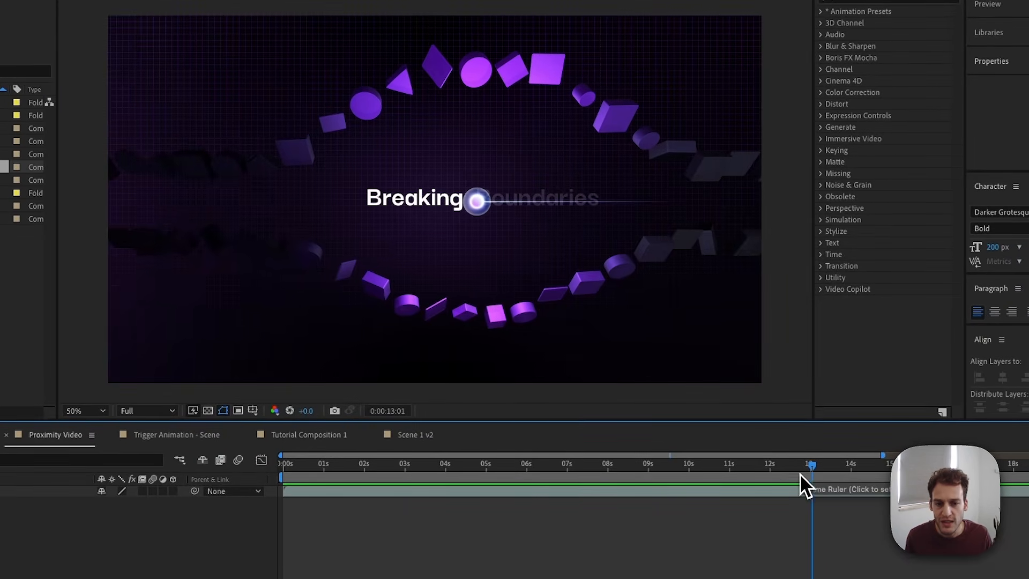
left_click_drag(801, 474, 836, 463)
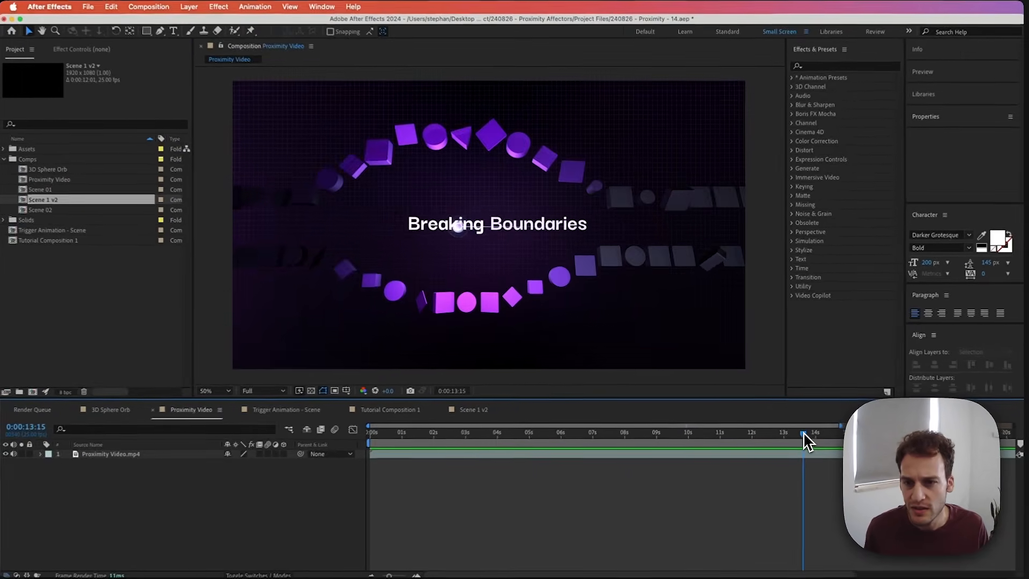
mouse_move(803, 432)
left_mouse_down()
mouse_move(774, 437)
mouse_move(801, 446)
left_mouse_up()
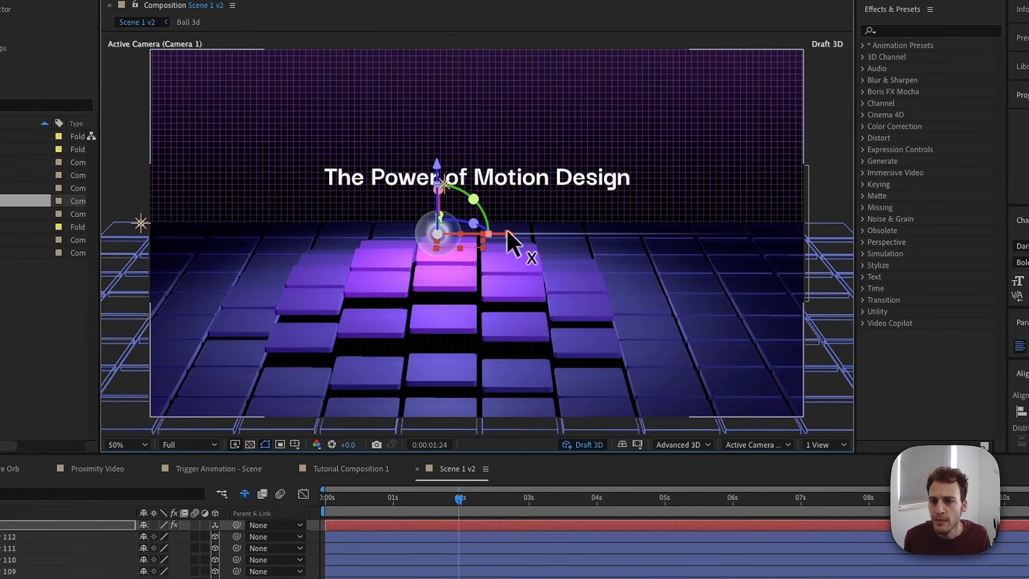
left_click_drag(507, 232, 586, 279)
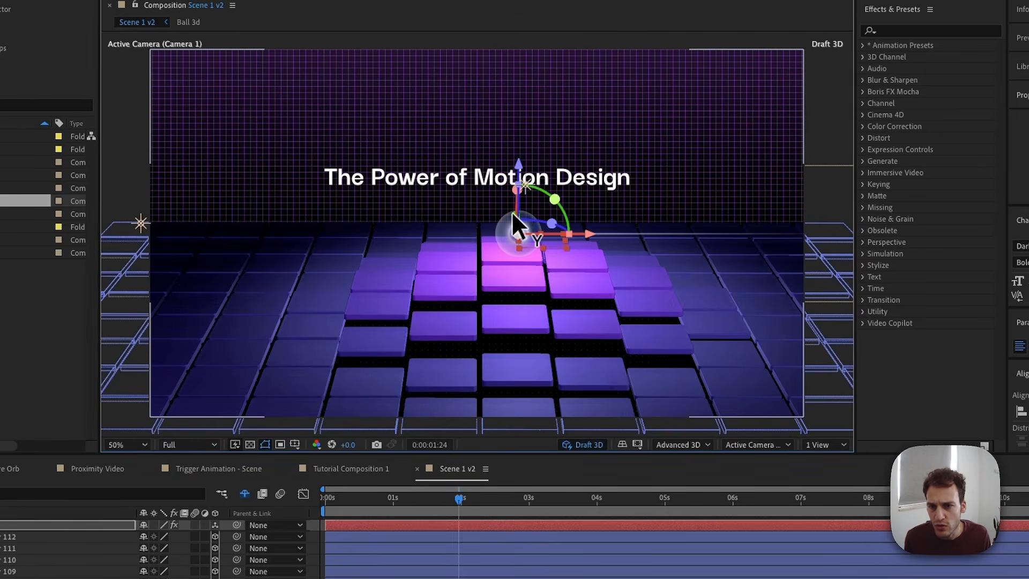
left_click_drag(511, 211, 502, 173)
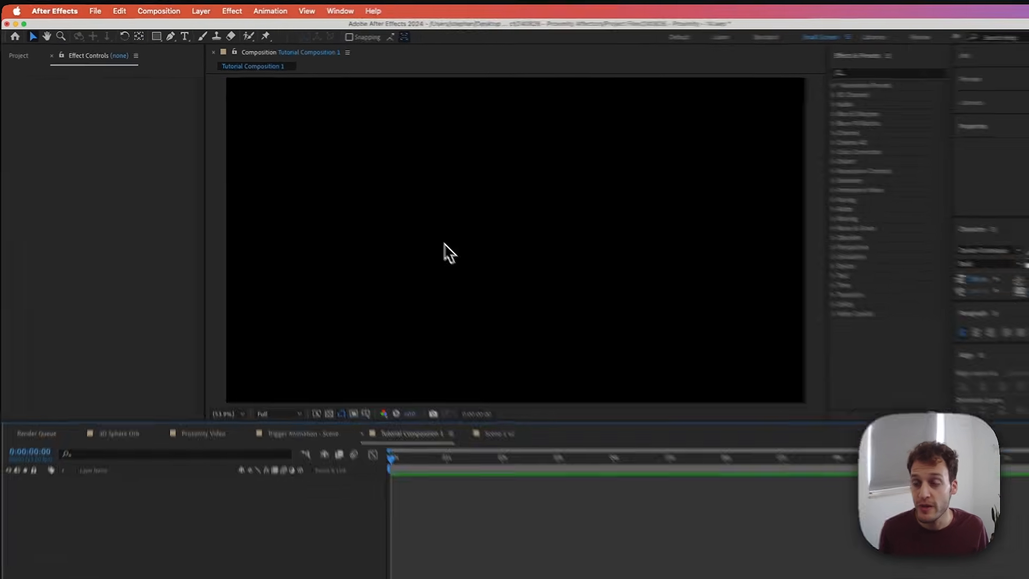
Draw a blue square in the centre of Tutorial Composition 1 and set its rectangle path size to 160 by 160.
left_click(156, 36)
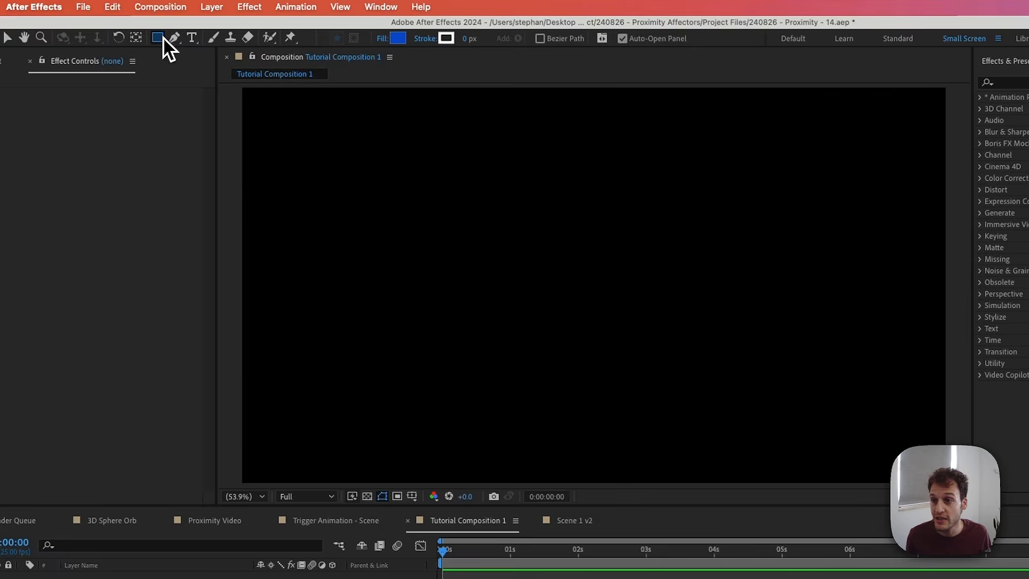
left_click_drag(542, 247, 575, 279)
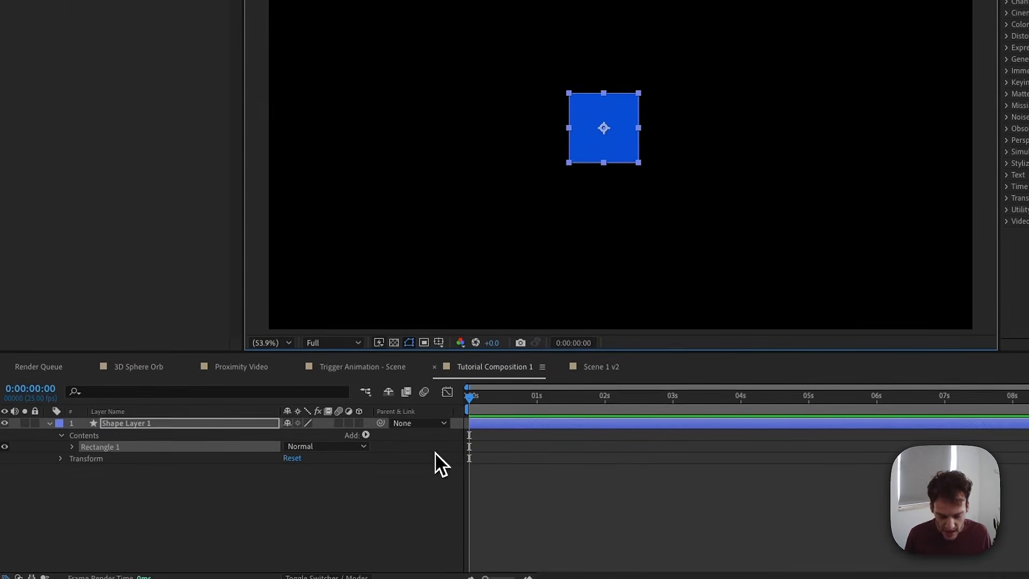
left_click(72, 447)
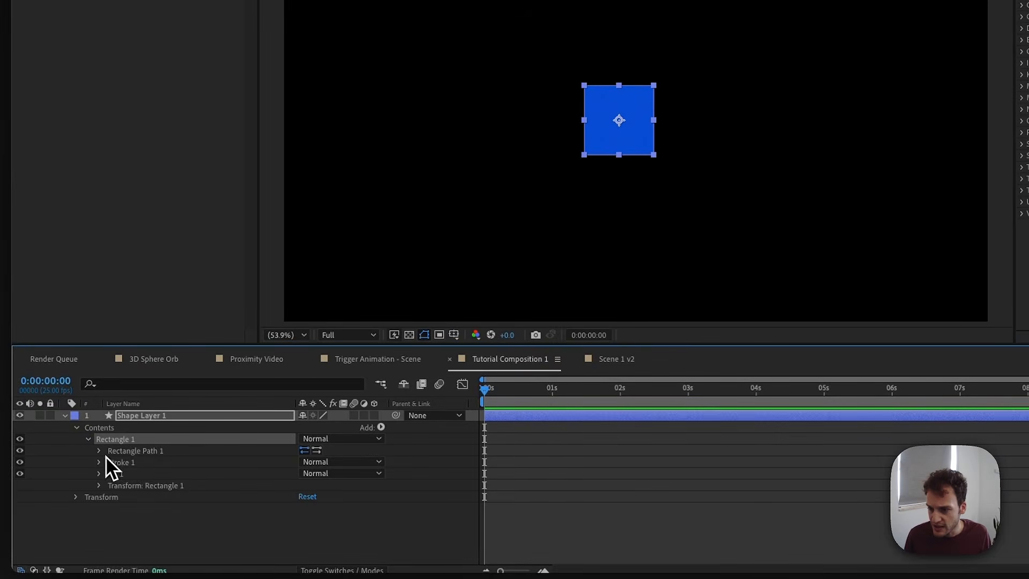
left_click(99, 452)
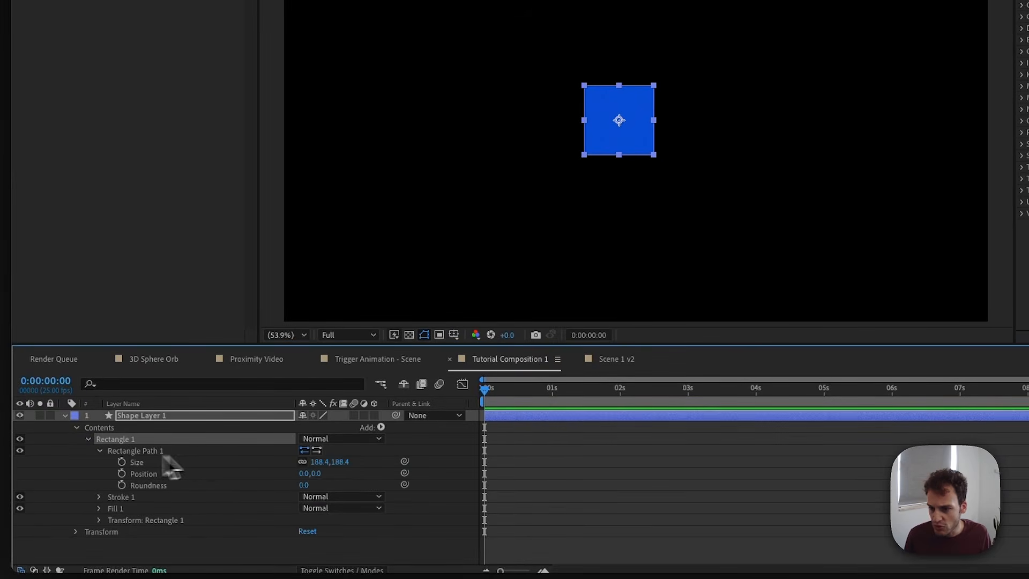
left_click(342, 462)
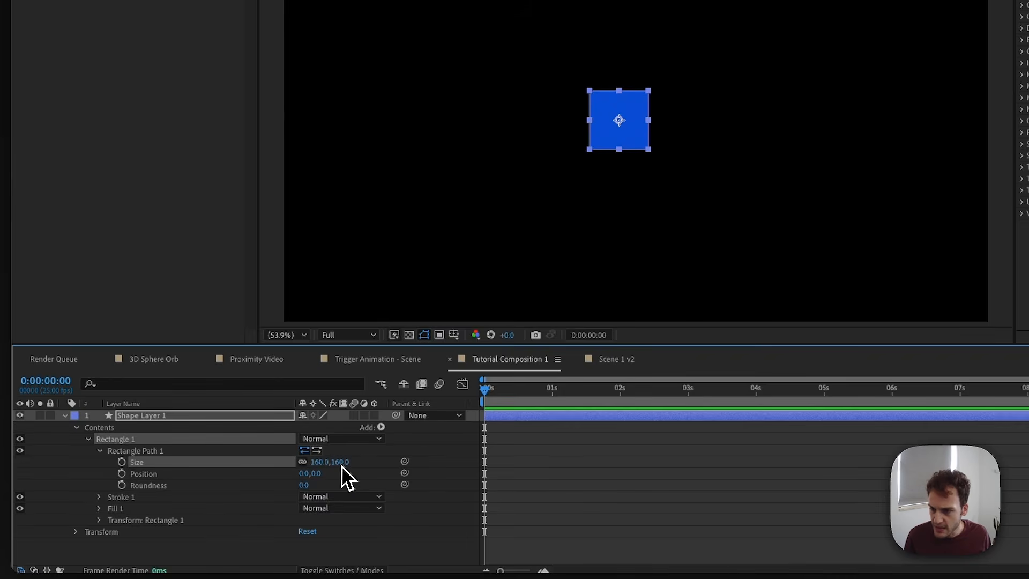
Set the square's corner roundness to 20 and collapse the layer's properties.
left_click(307, 488)
type("20")
key("Return")
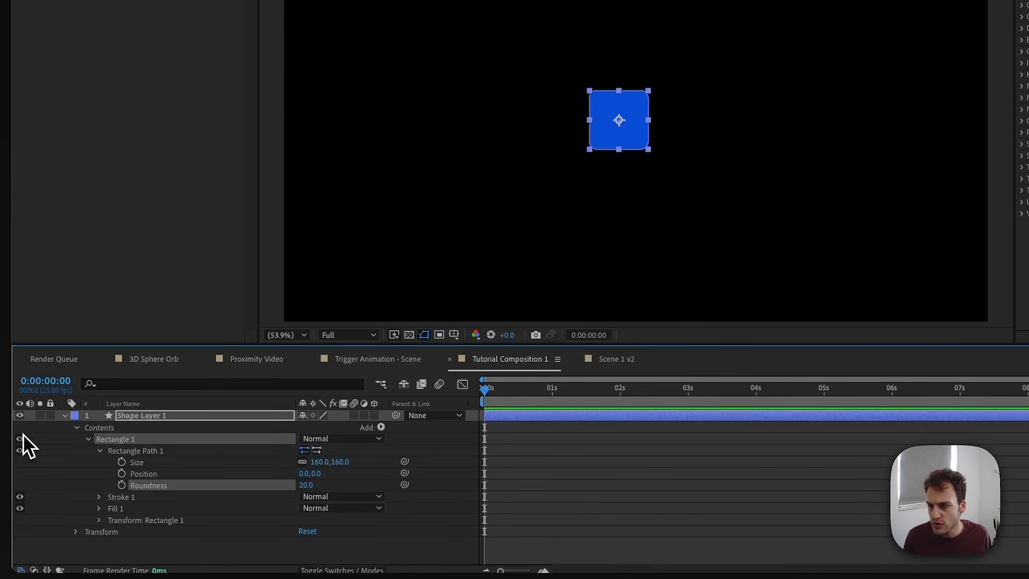
left_click(63, 416)
left_click(127, 453)
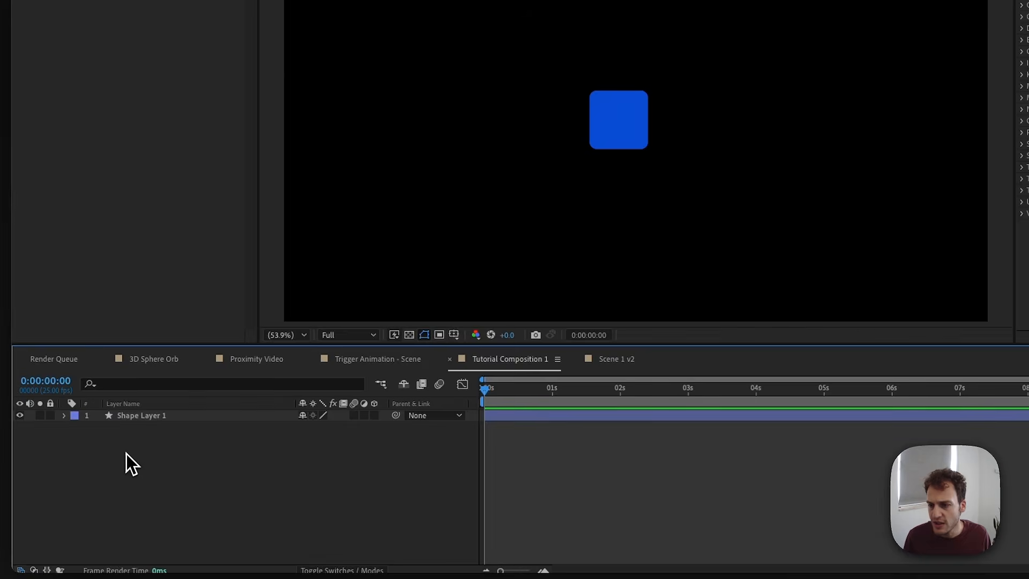
Rename the shape layer as Square and move it to the left edge of the composition, keeping it vertically centred.
left_click(132, 419)
key("Return")
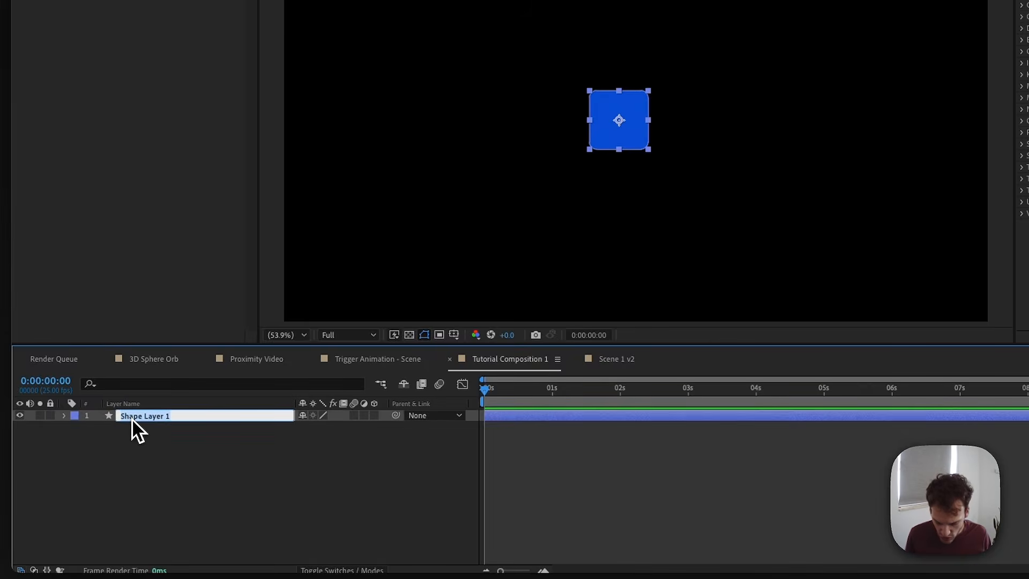
type("Square")
key("Return")
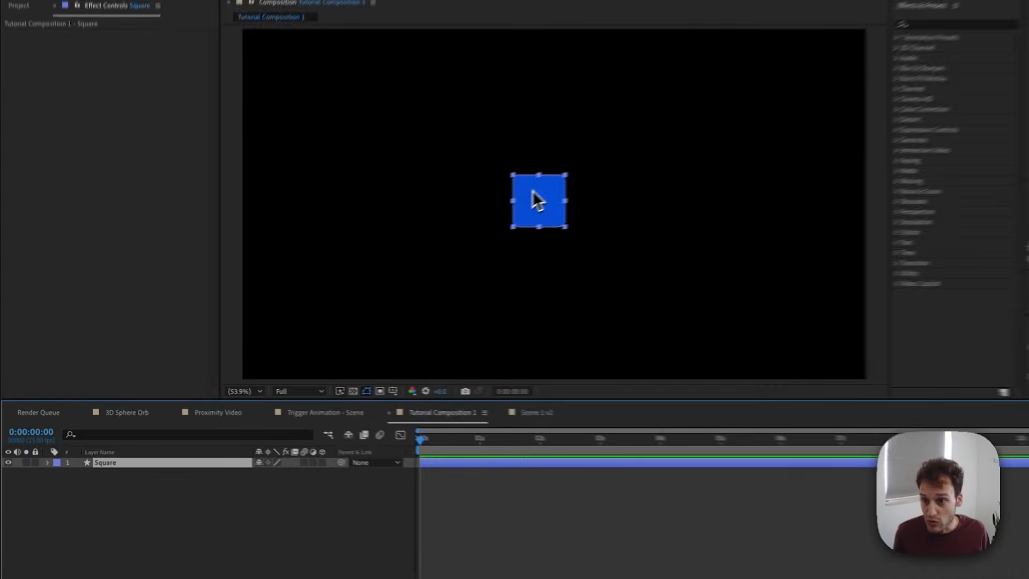
left_click_drag(473, 217, 245, 209)
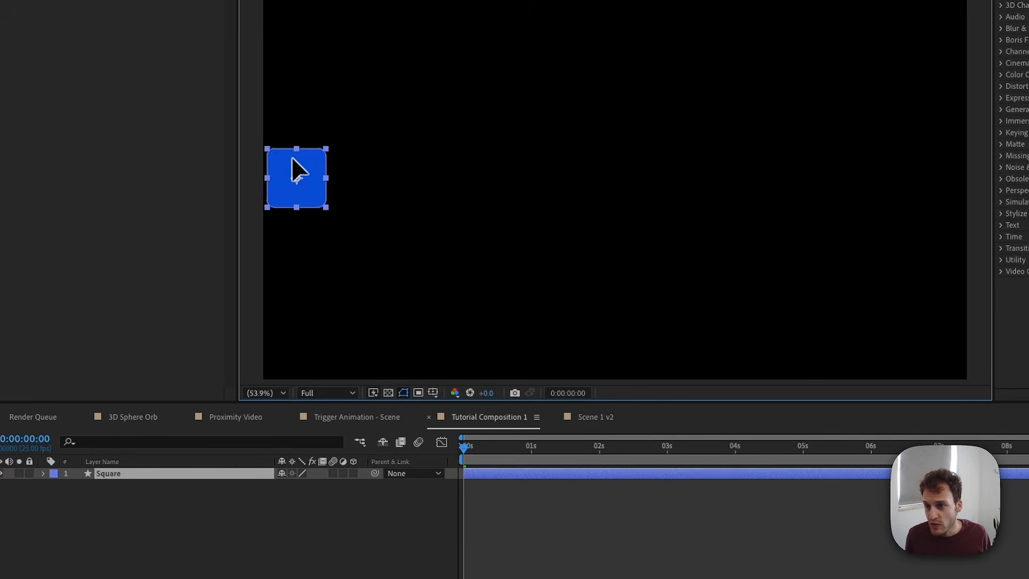
Duplicate the Square layer nine times to get ten stacked squares.
left_click(133, 477)
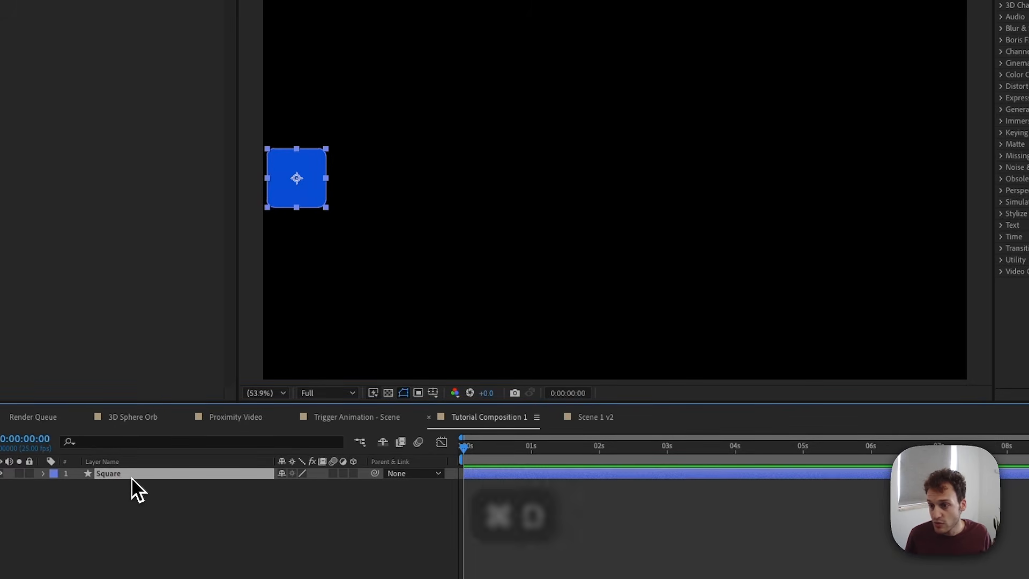
key("super+d")
key("super+d")
key("super+d")
key("super+d")
key("super+d")
key("super+d")
key("super+d")
key("super+d")
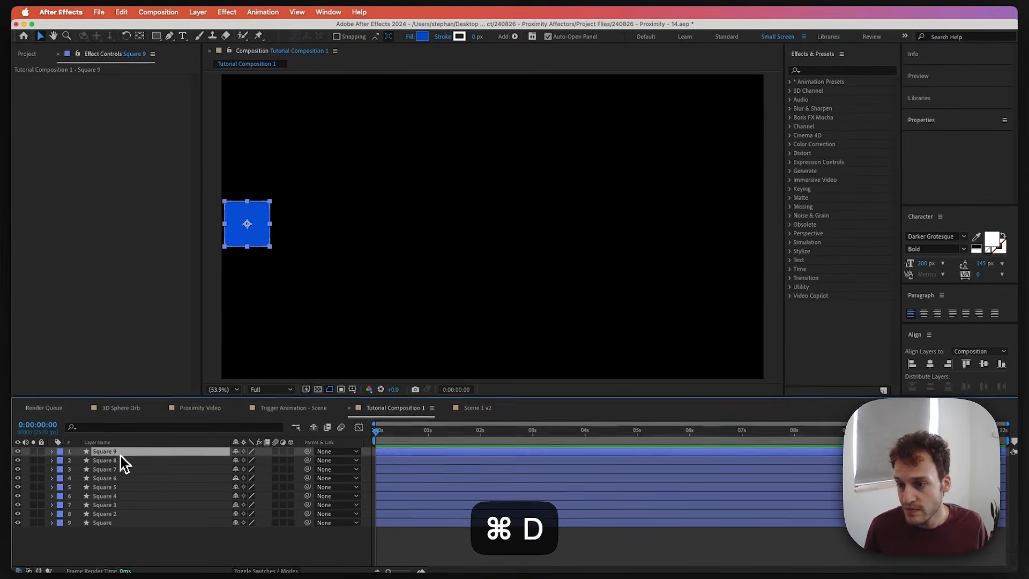
key("super+d")
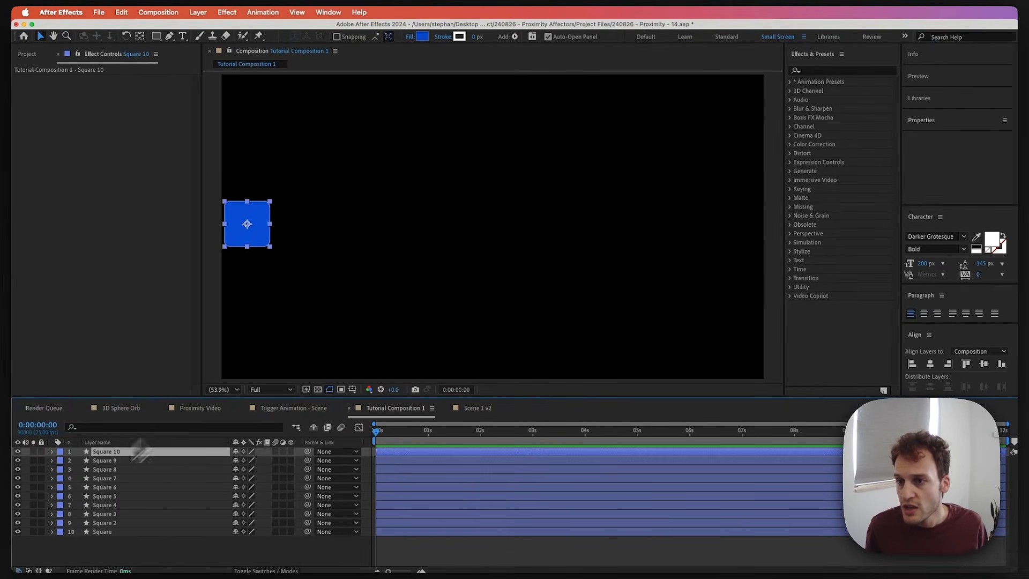
Move the topmost square straight across to the composition's right edge and distribute all ten squares evenly in a horizontal row.
left_click_drag(245, 242, 741, 241)
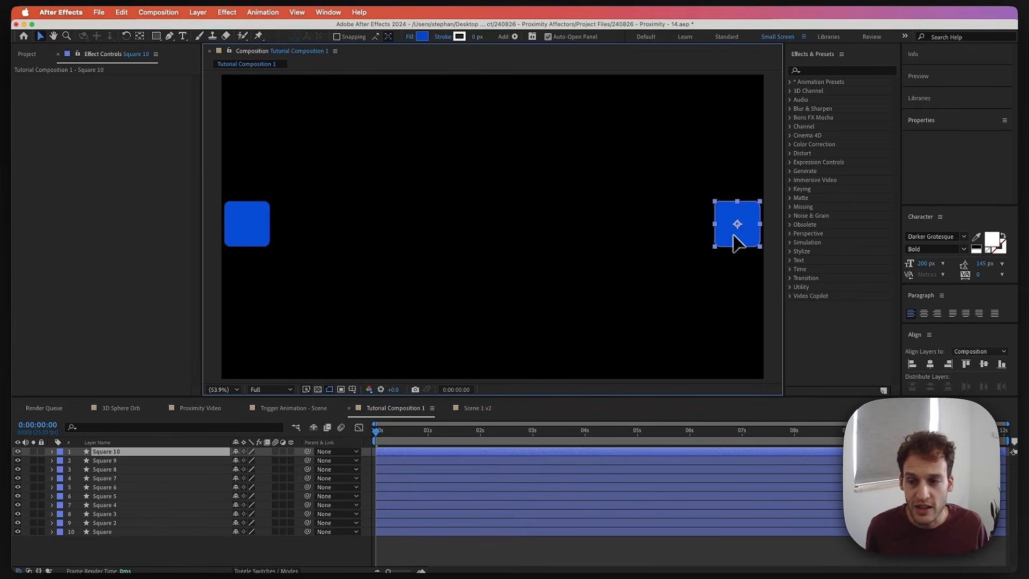
left_click_drag(107, 557, 104, 455)
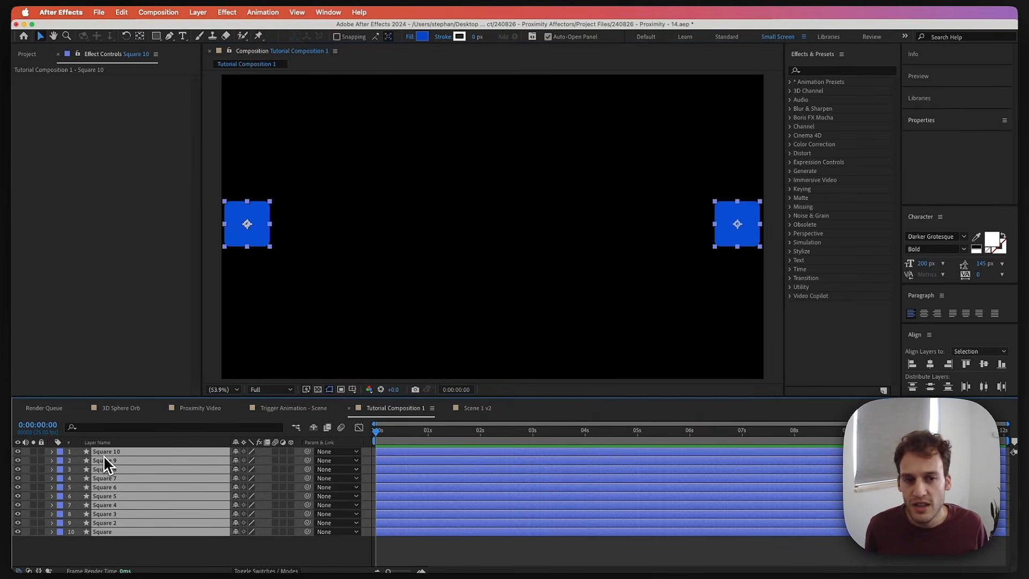
left_click(985, 387)
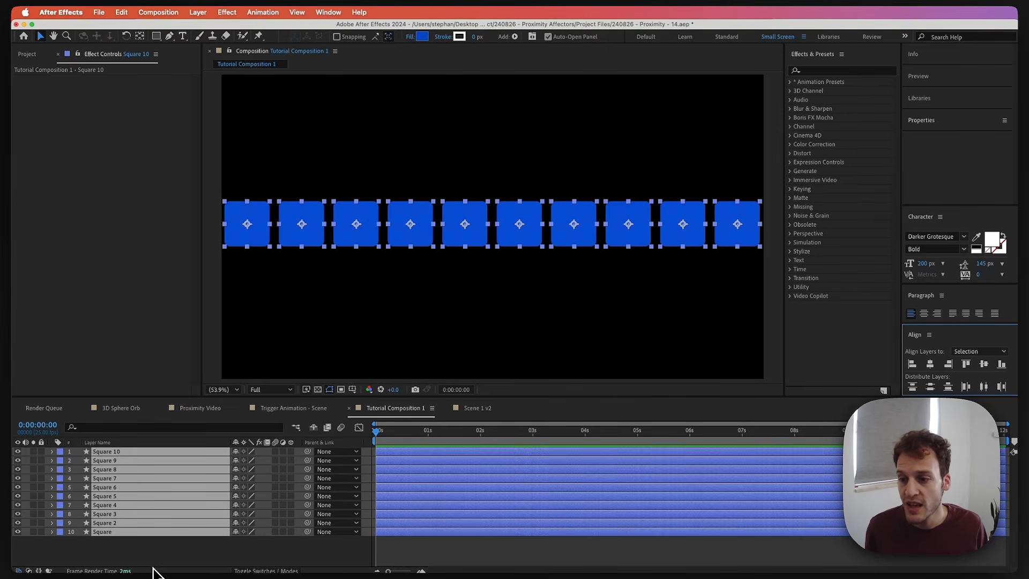
Duplicate the row of ten squares, bring the copies to the top of the layer stack, and place them as a row directly above.
left_click_drag(146, 557, 137, 435)
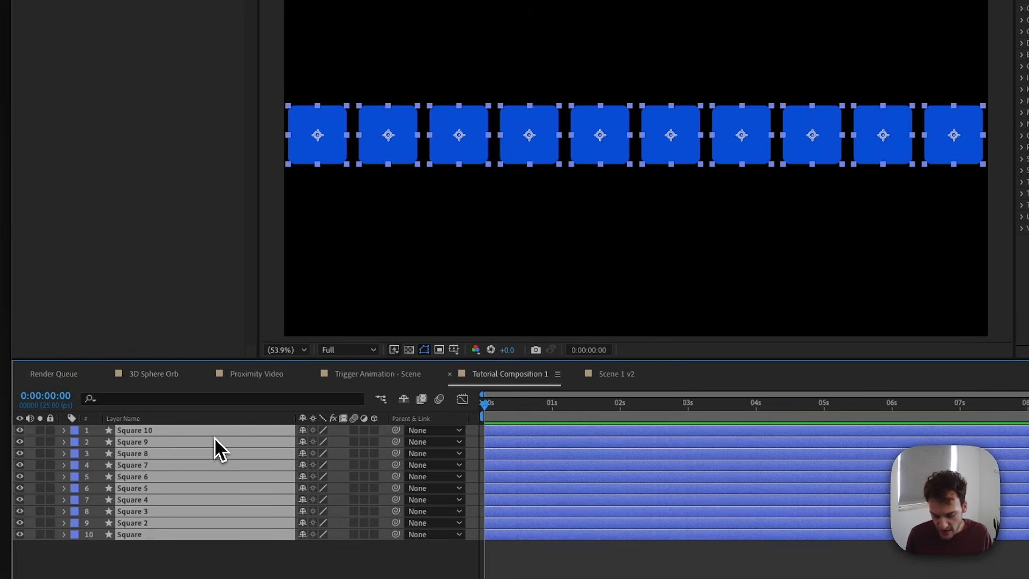
key("super+d")
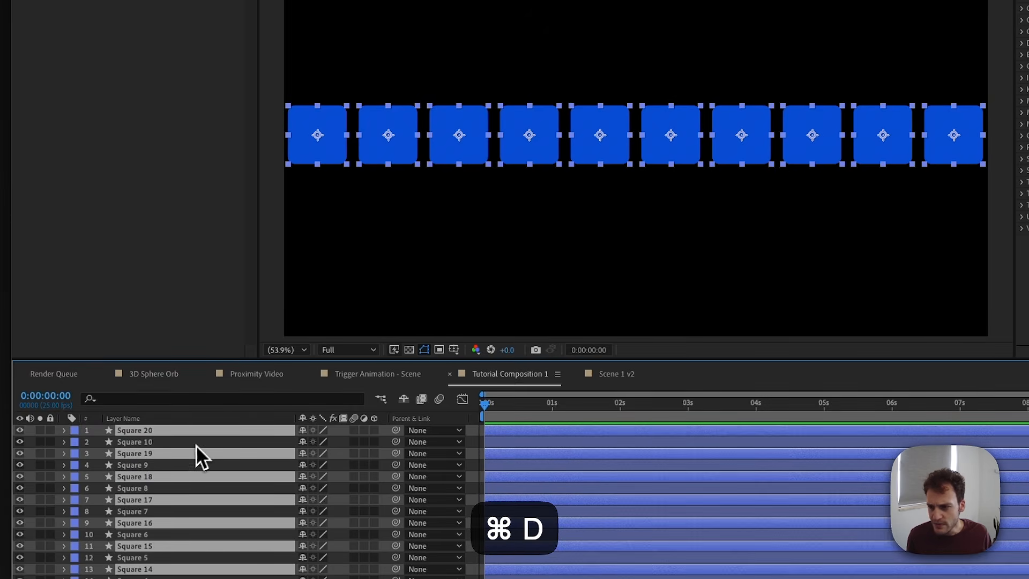
left_click_drag(195, 445, 181, 442)
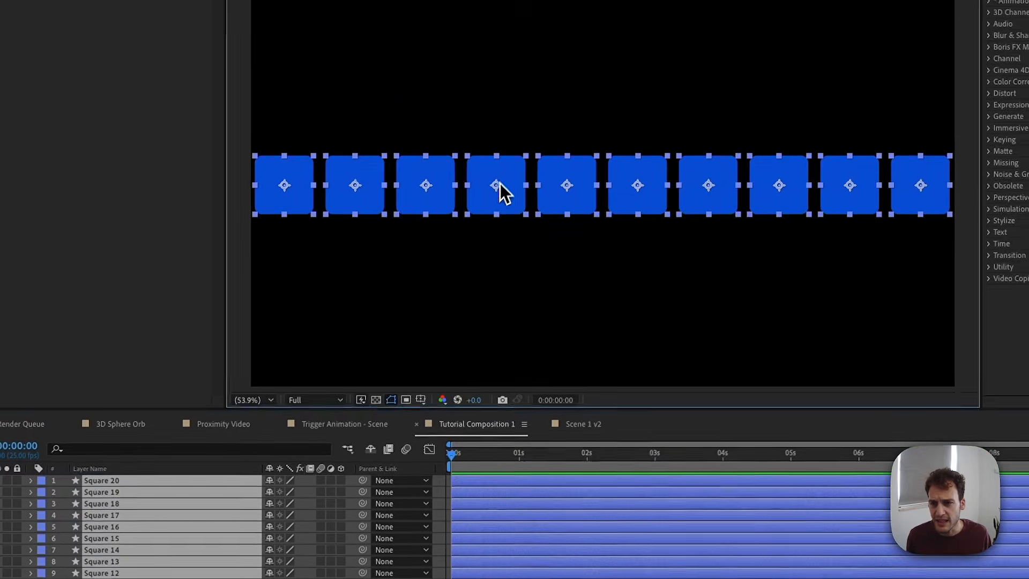
left_click_drag(500, 183, 488, 117)
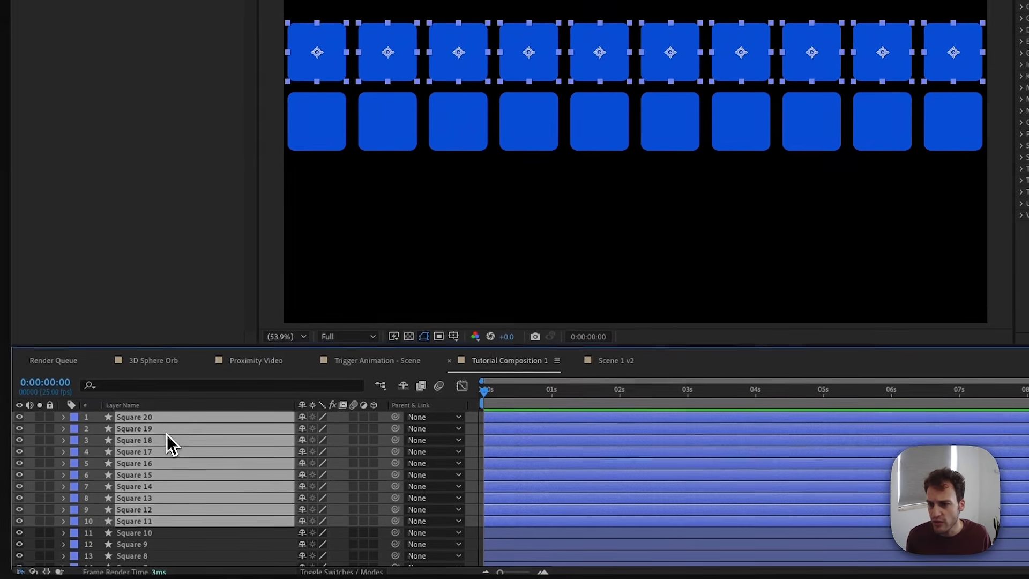
Duplicate all twenty squares, bring the copies to the top of the layer stack, and place them as two rows above the existing ones.
scroll(143, 521, "down", 3)
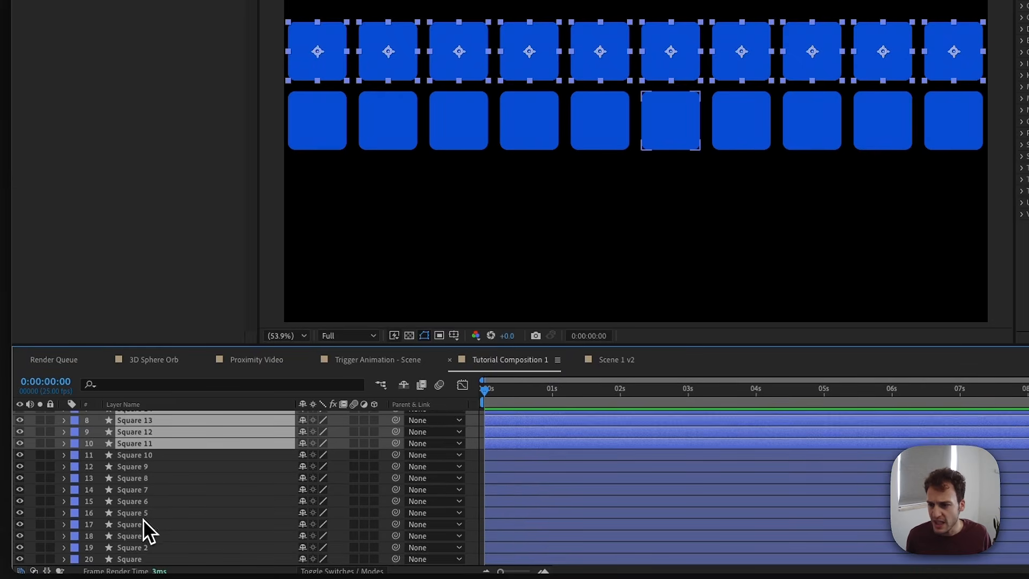
left_click(133, 560, "shift")
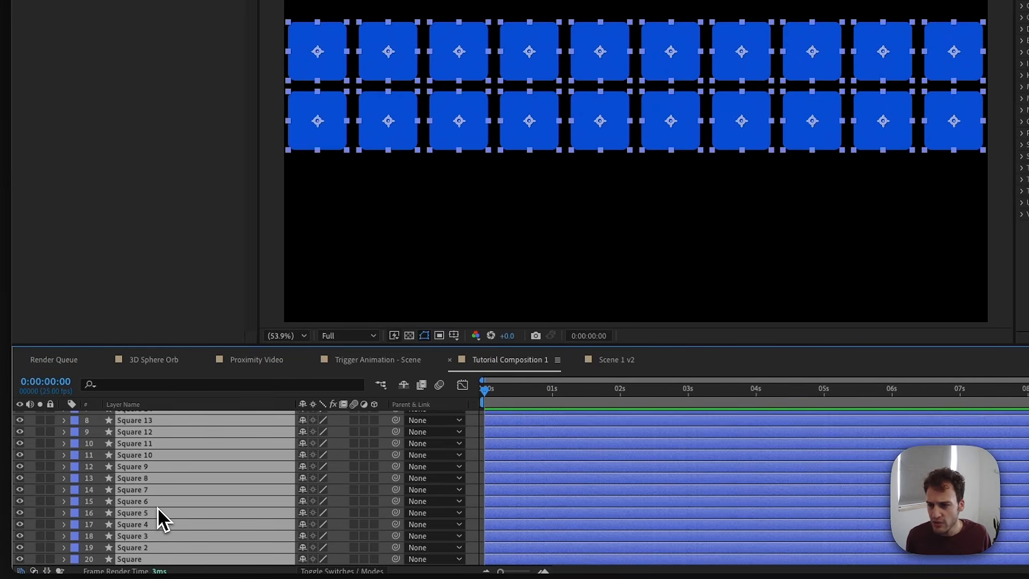
scroll(158, 507, "up", 3)
key("super+d")
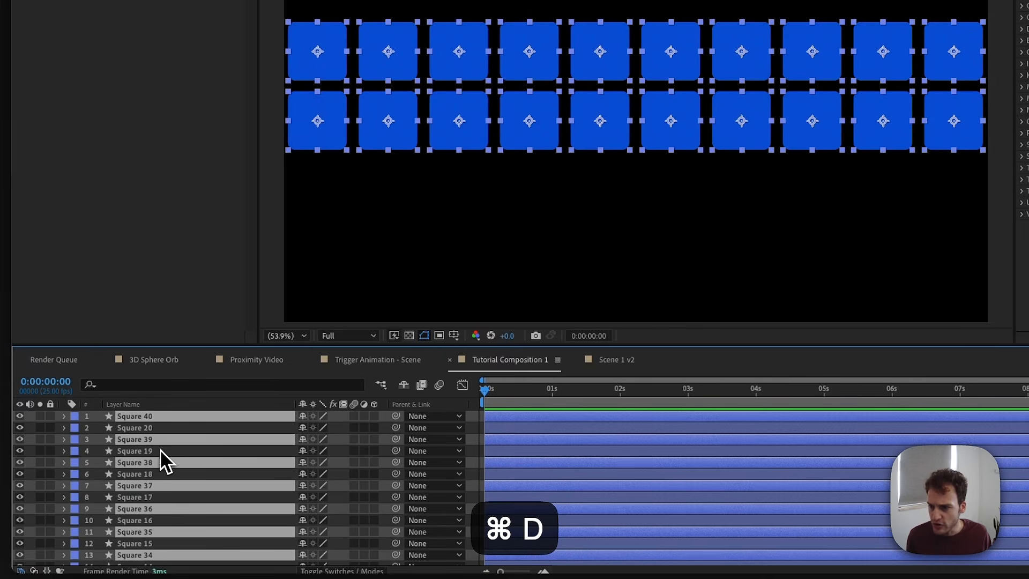
left_click_drag(155, 439, 153, 426)
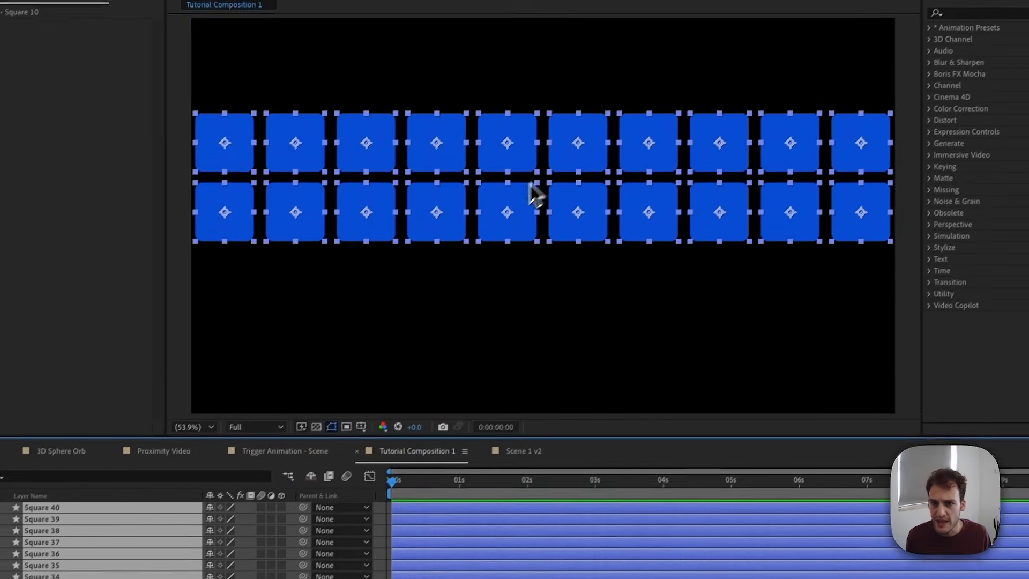
left_click_drag(508, 210, 480, 80)
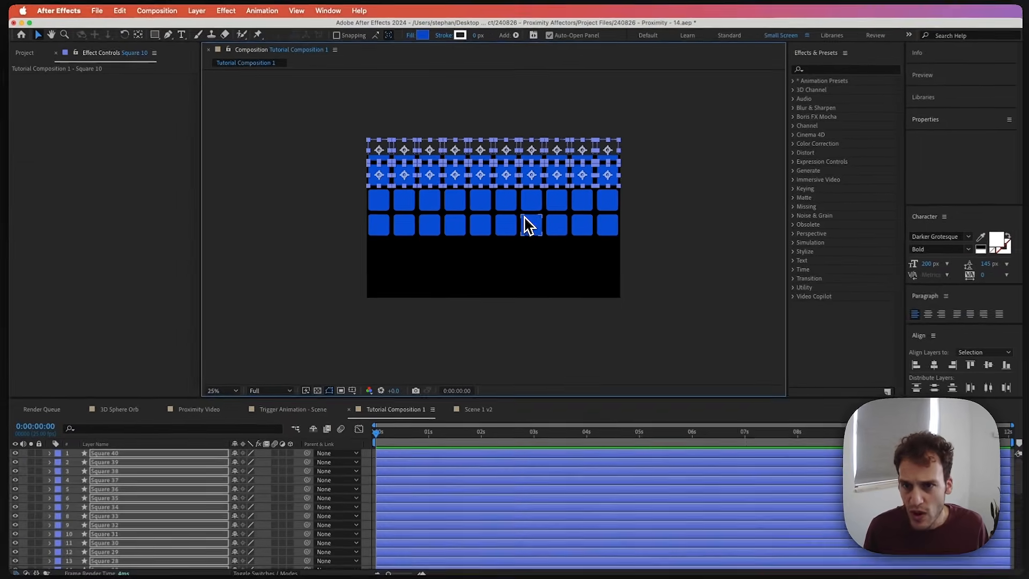
Duplicate the top two rows of squares, bring the copies to the top of the layer stack, and place them as two rows above.
key("super+d")
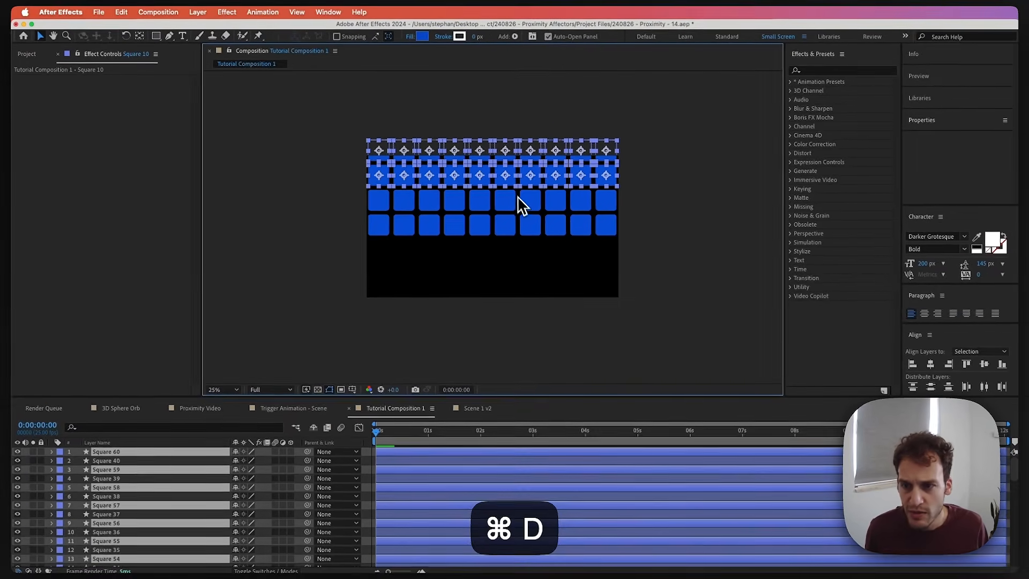
left_click_drag(121, 492, 117, 455)
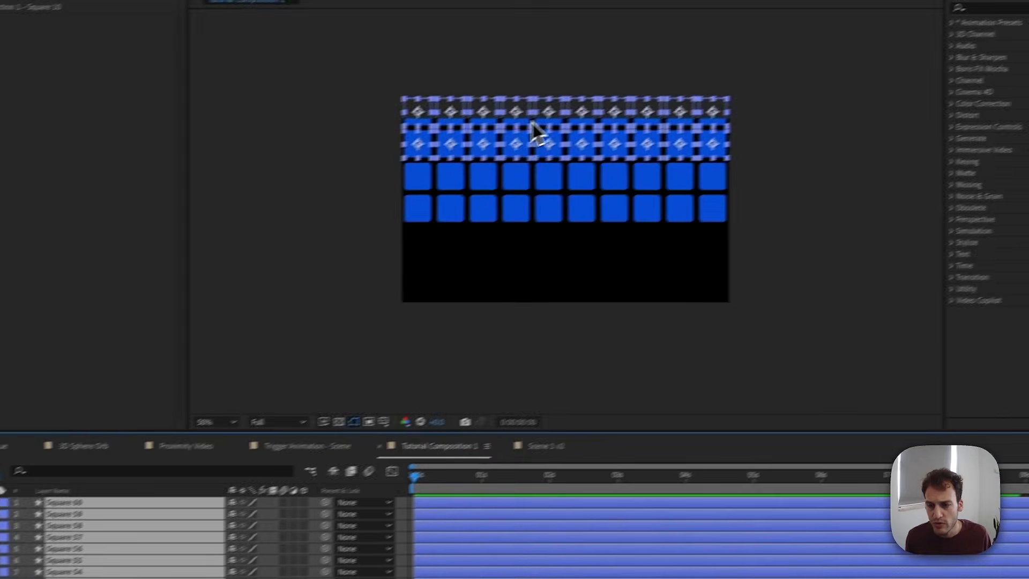
key(".")
key(".")
left_click_drag(546, 131, 536, 376)
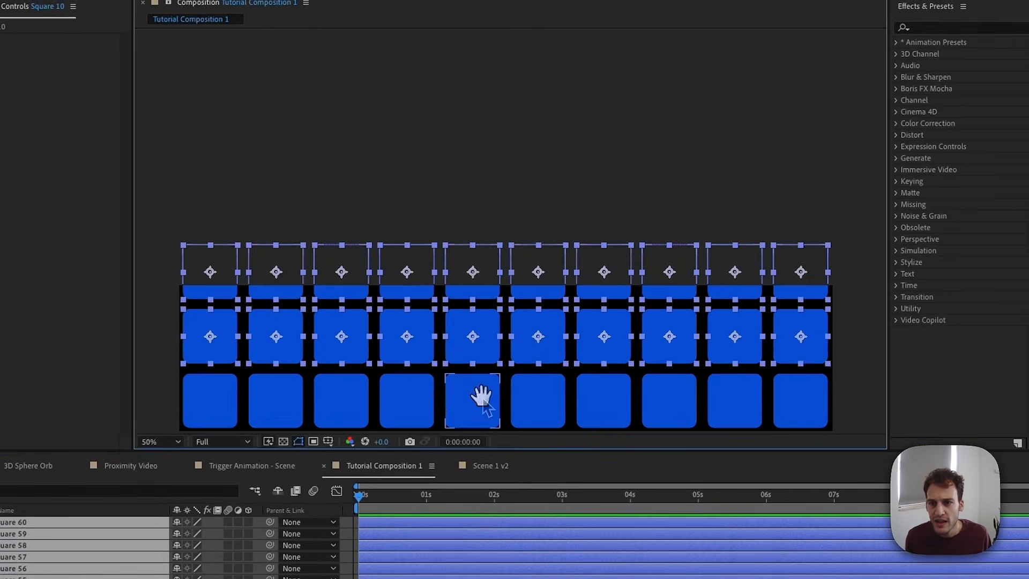
left_click_drag(525, 320, 526, 238)
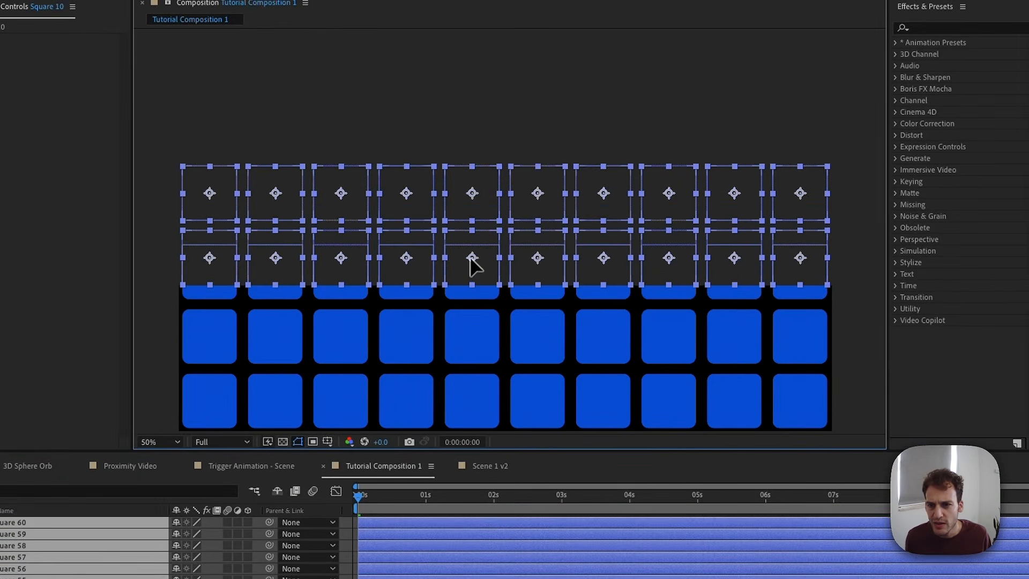
left_click_drag(470, 256, 470, 213)
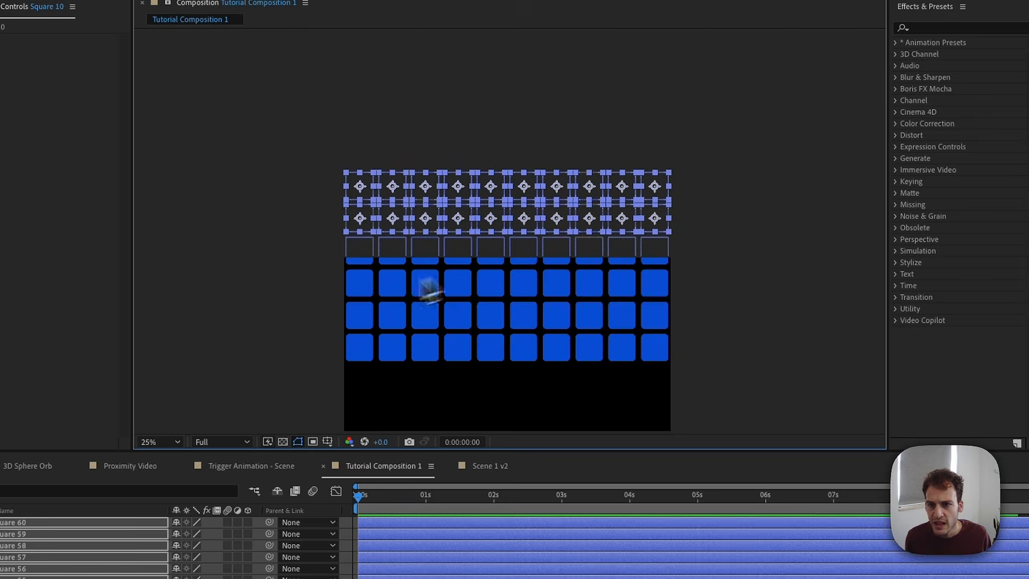
Select all sixty squares and move the whole grid down so its six rows fill the composition.
left_click_drag(278, 160, 719, 258)
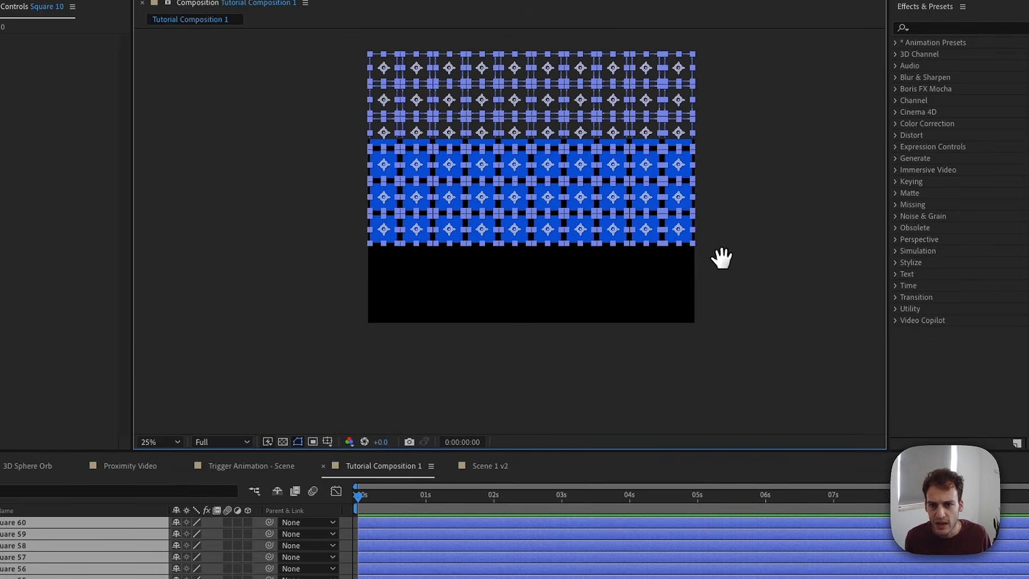
left_click_drag(648, 226, 655, 313)
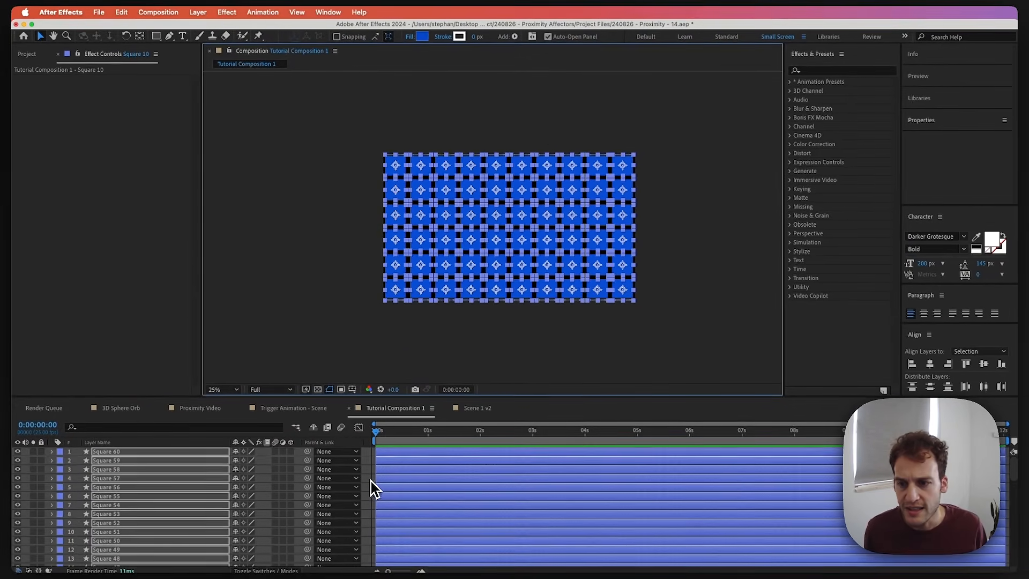
left_click(371, 482)
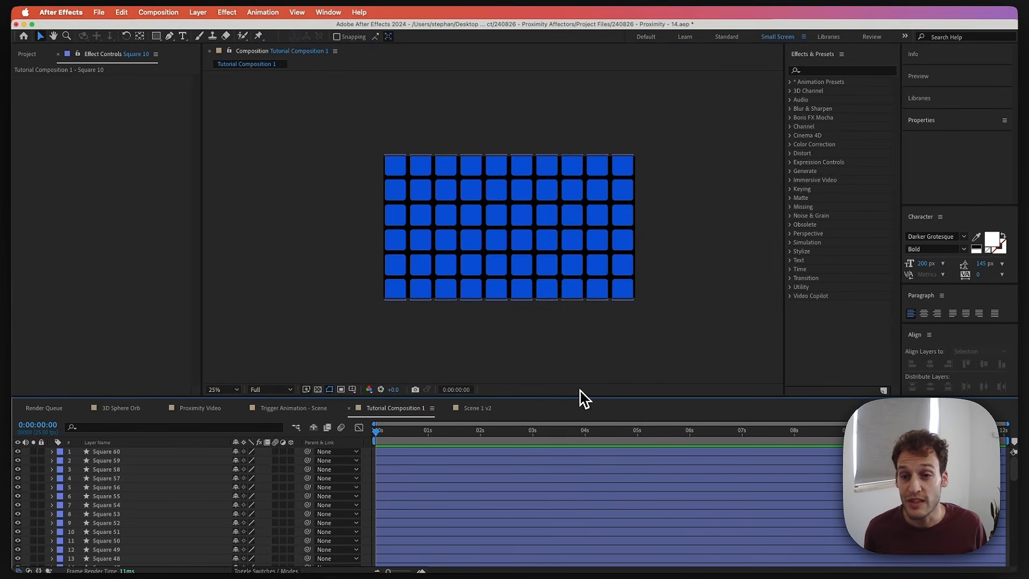
Turn all sixty square layers into 3D layers.
key("period")
key("comma")
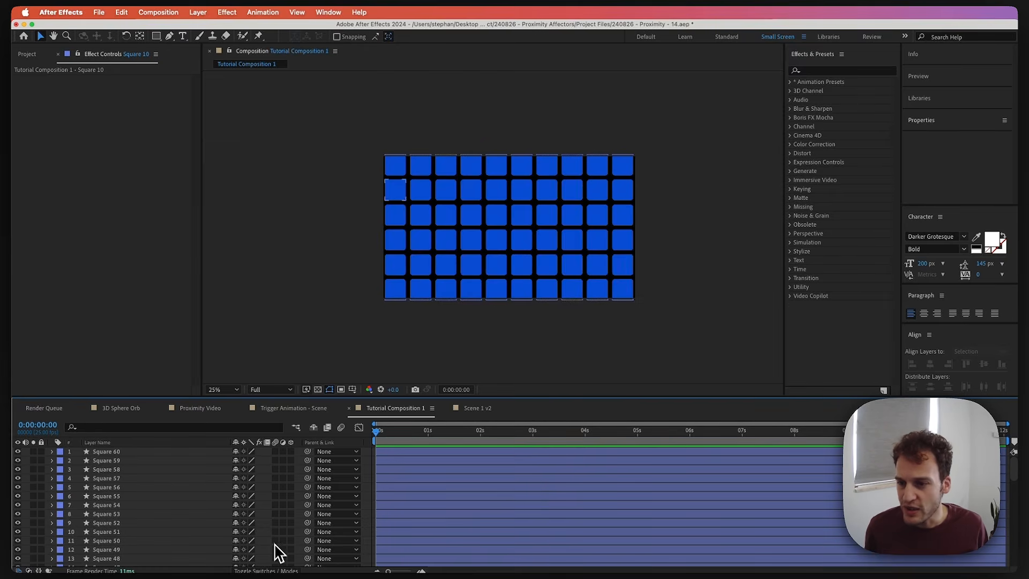
scroll(208, 554, "down", 7)
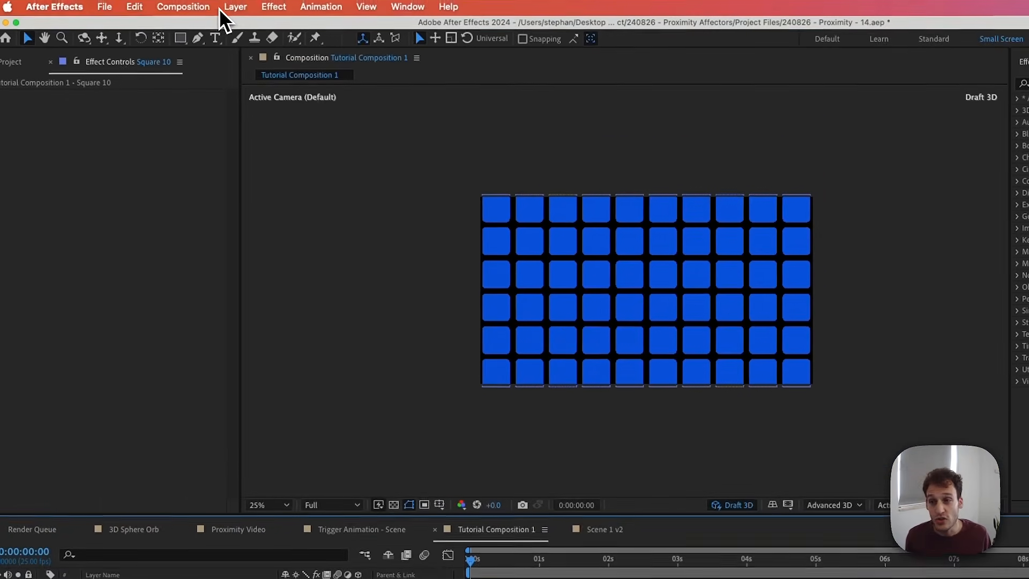
Add a two-node camera with a focal length of 30 mm to the composition.
left_click(226, 14)
mouse_move(242, 30)
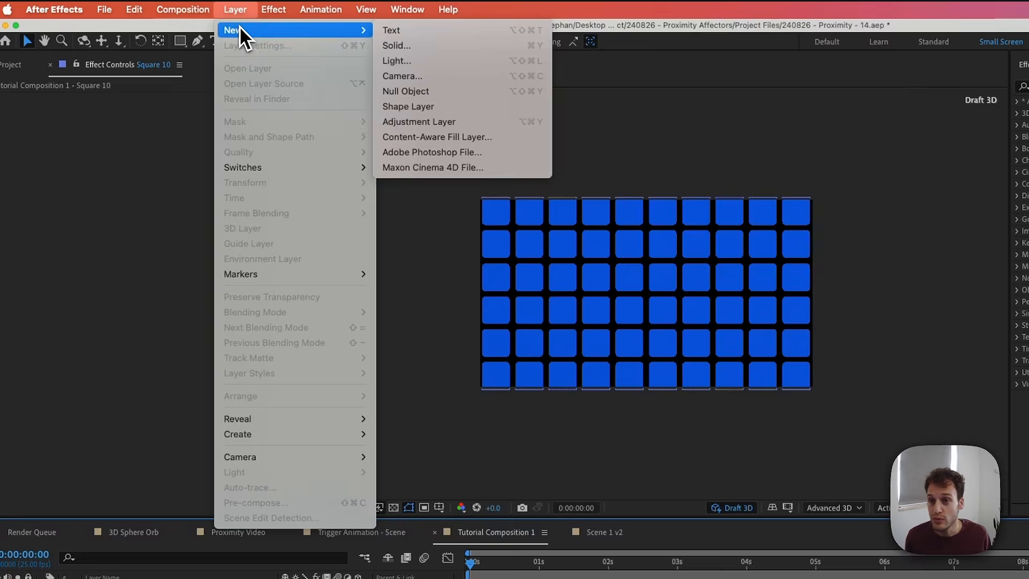
left_click(416, 78)
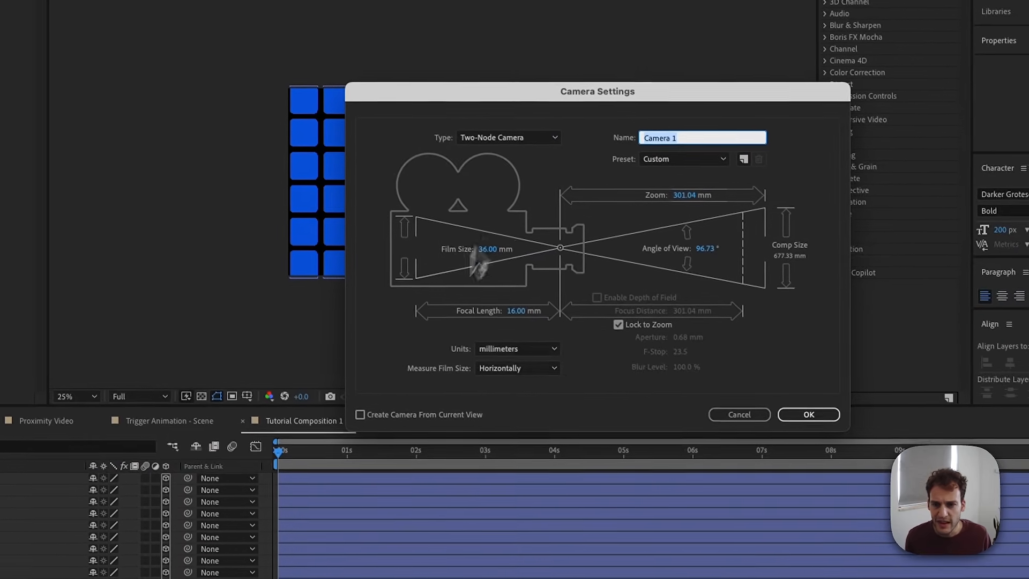
left_click(514, 310)
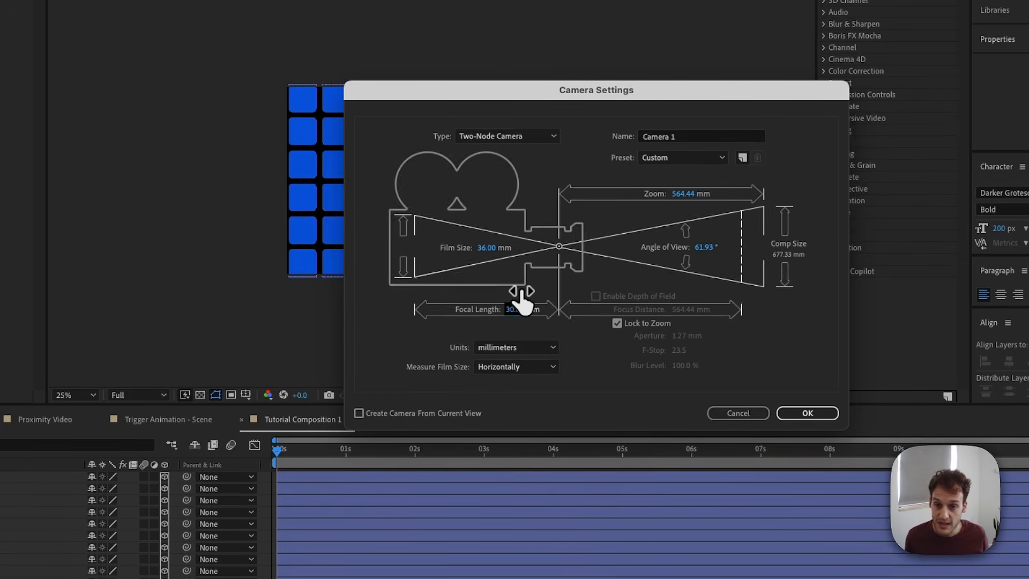
key("Return")
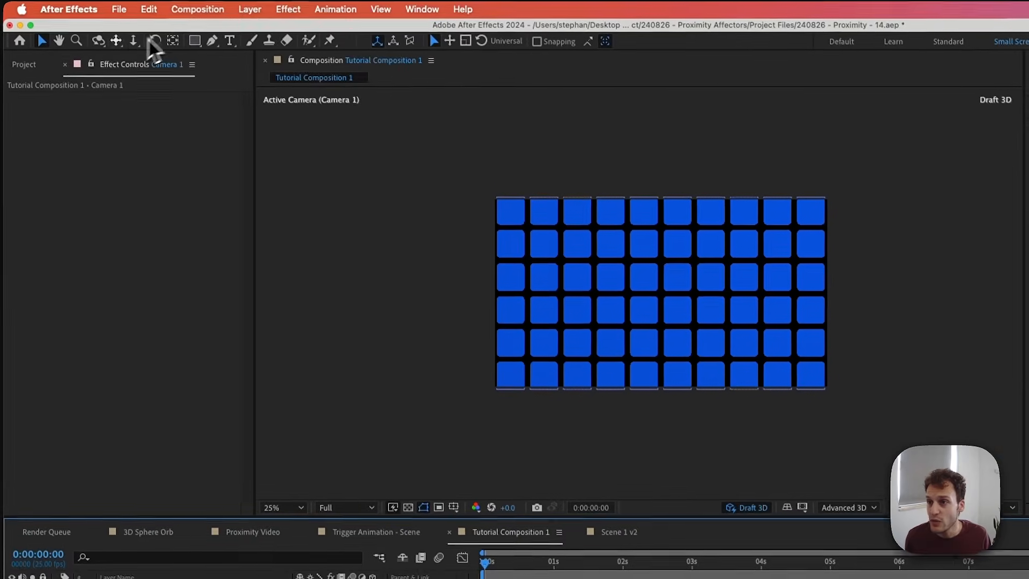
Orbit the camera to a low angle over the grid, dolly it back, and pan until the squares fill the frame's lower half.
left_click(102, 46)
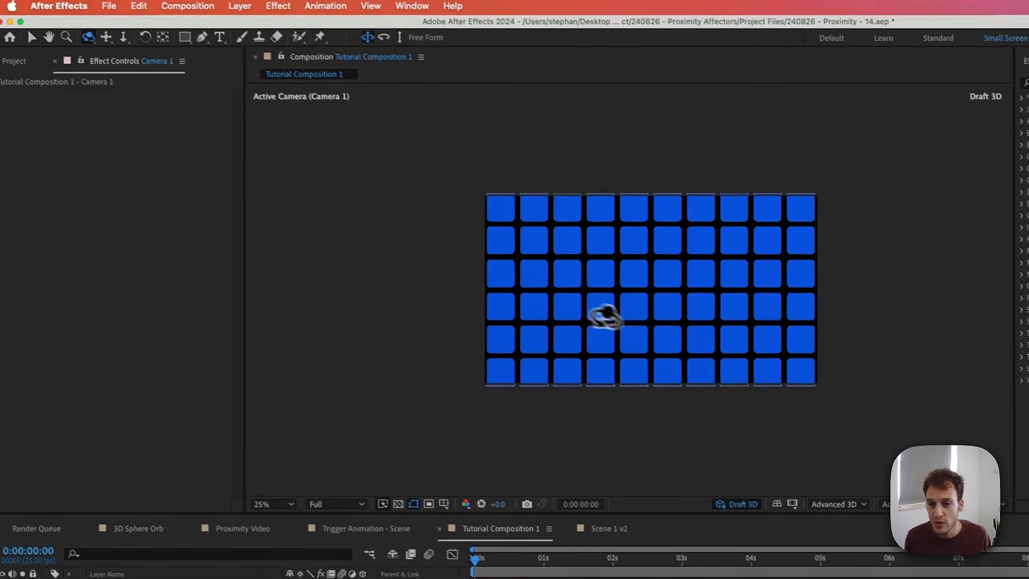
left_click_drag(615, 321, 631, 266)
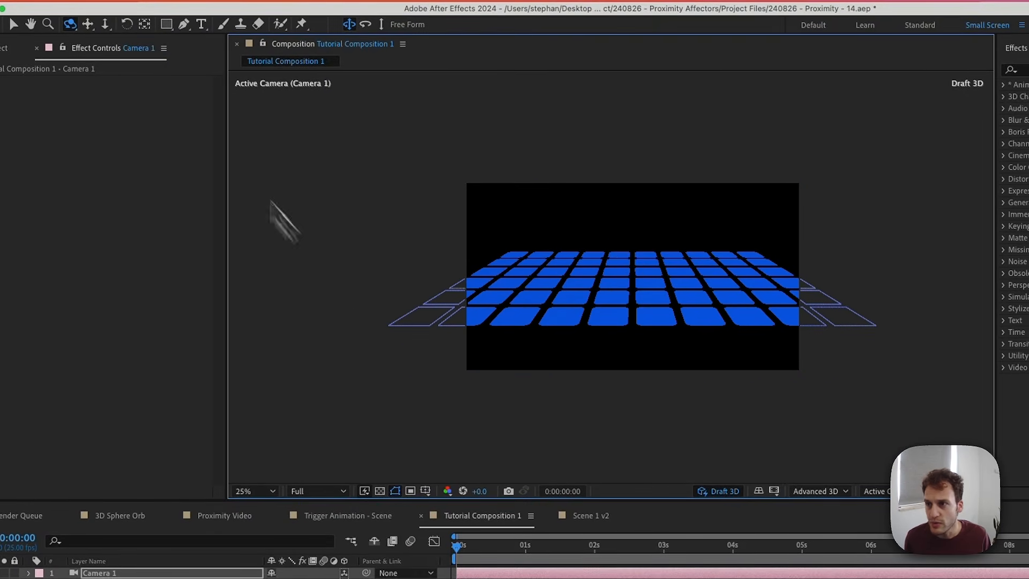
left_click(105, 23)
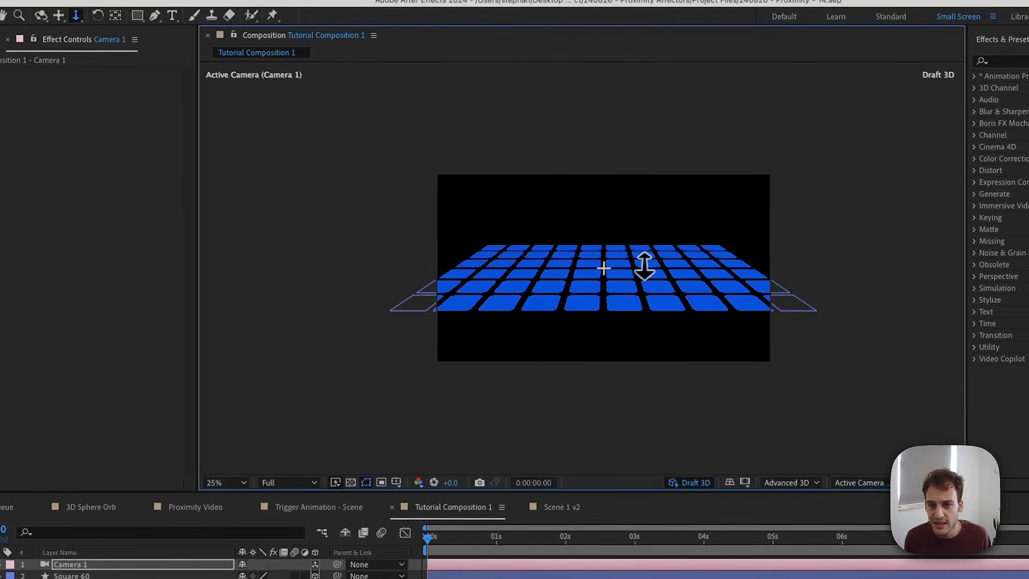
left_click_drag(644, 266, 631, 268)
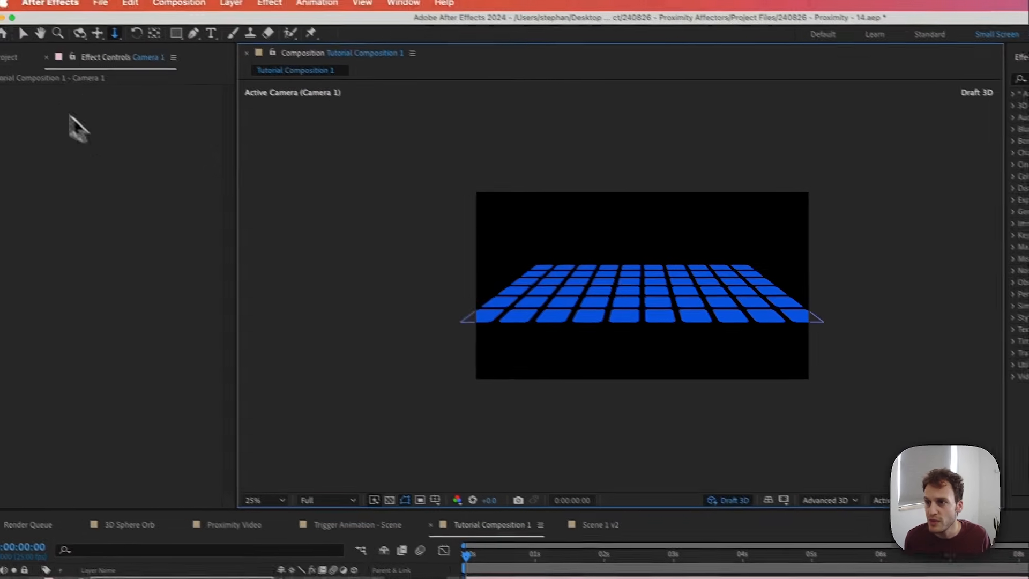
left_click(58, 15)
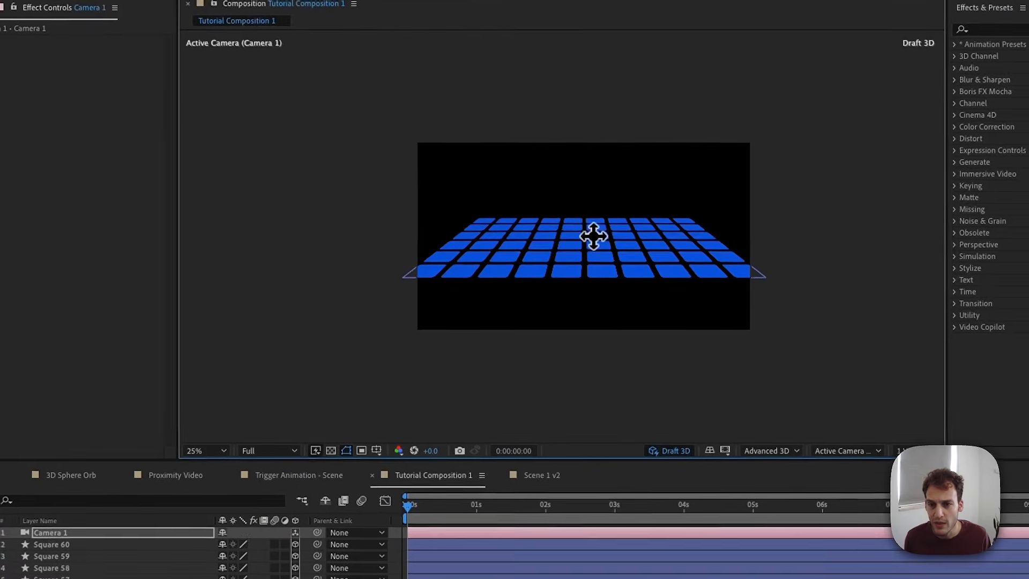
left_click_drag(626, 256, 624, 282)
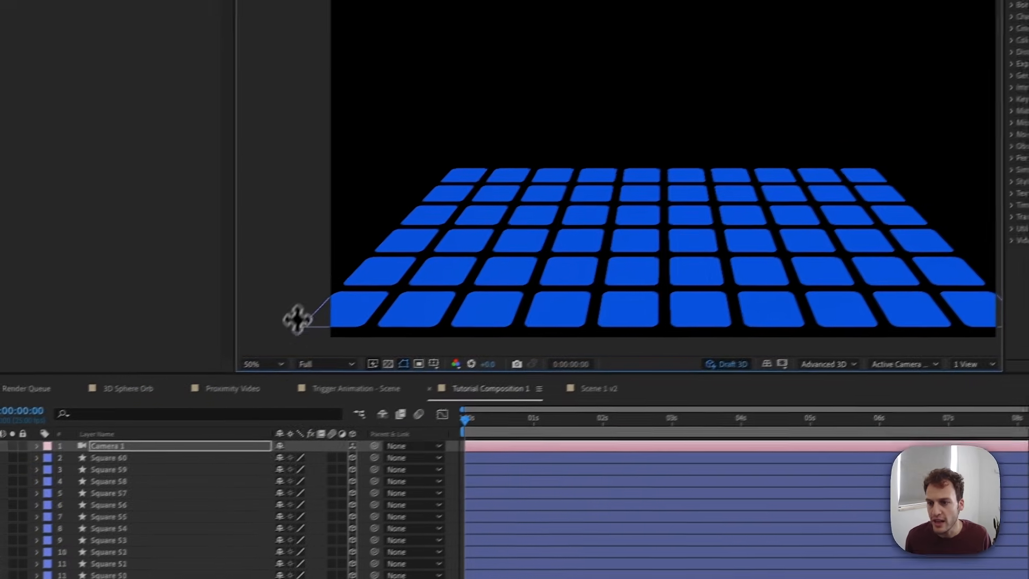
left_click(96, 431)
left_click(128, 463)
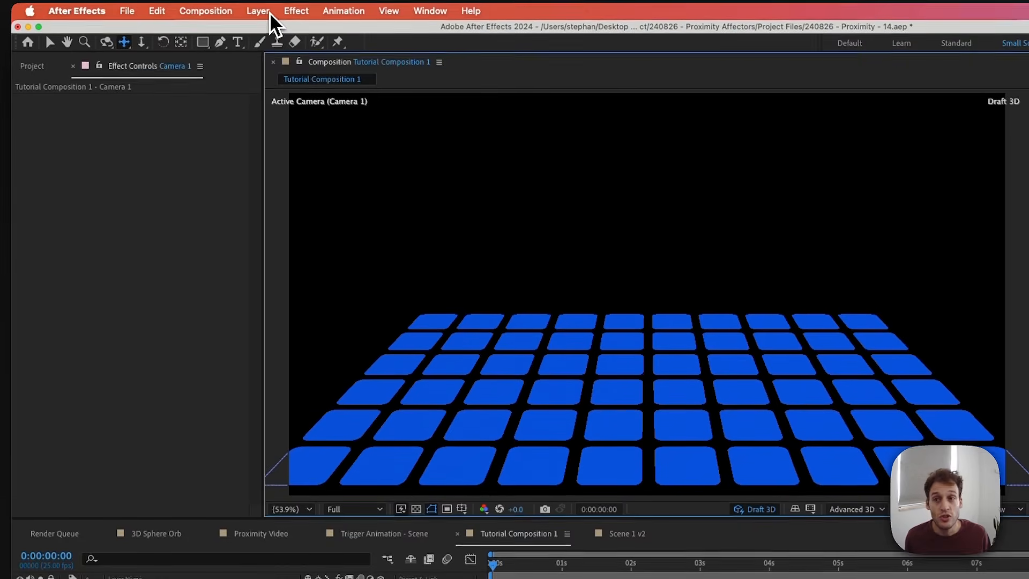
Add a null object to the composition and make it a 3D layer.
left_click(267, 17)
mouse_move(272, 35)
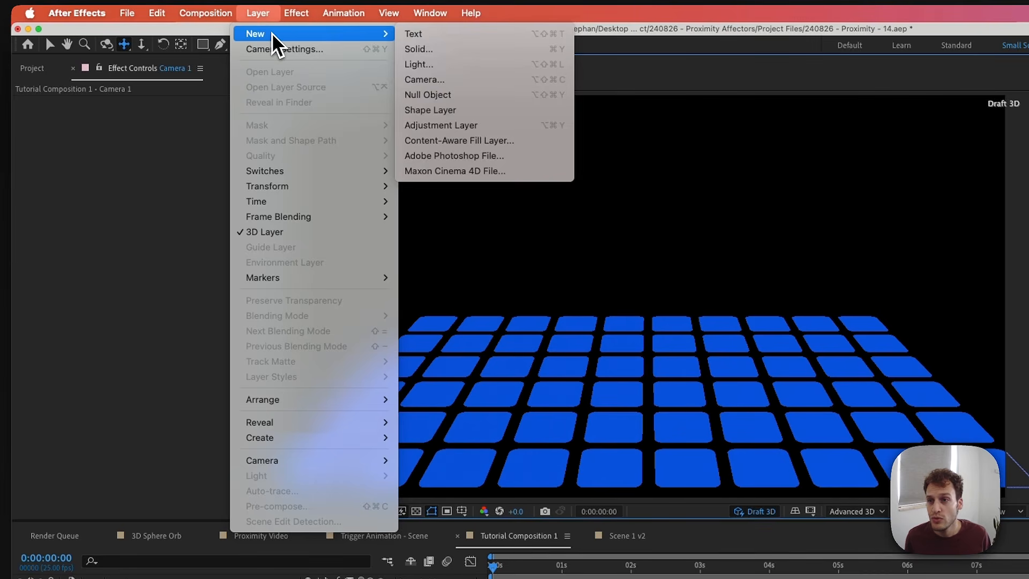
left_click(438, 97)
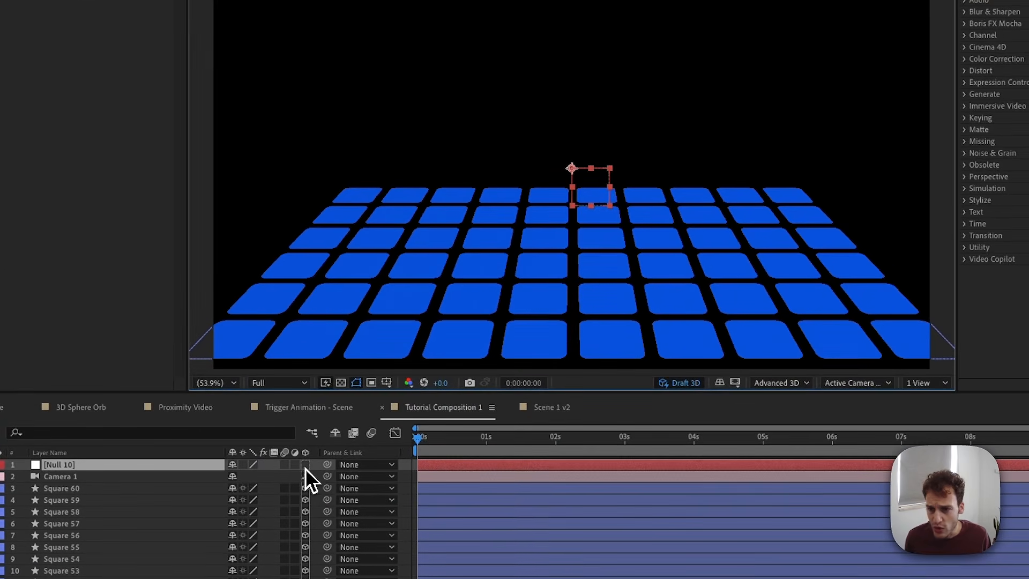
left_click(305, 466)
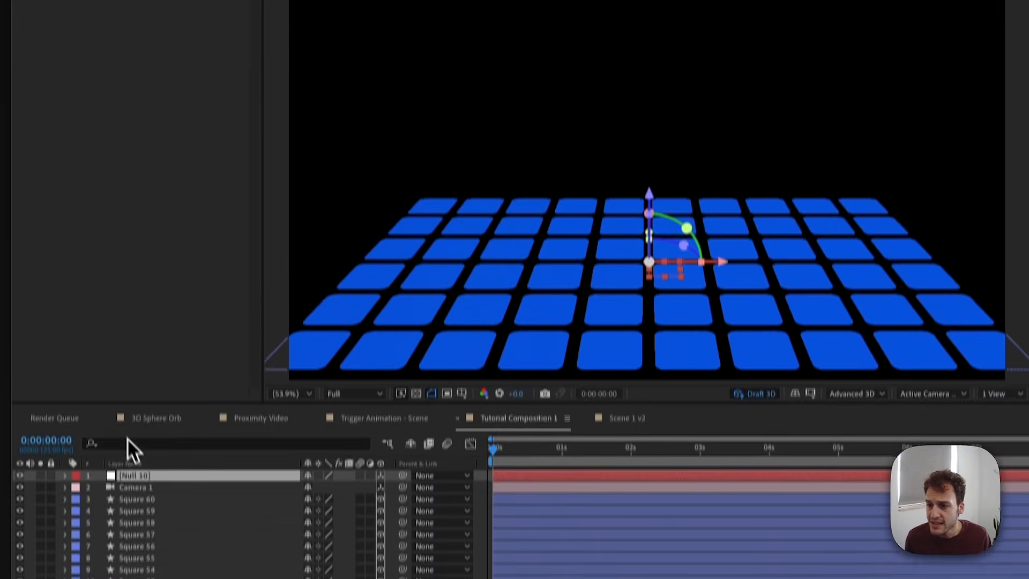
Rename the null layer as Effector.
key("Return")
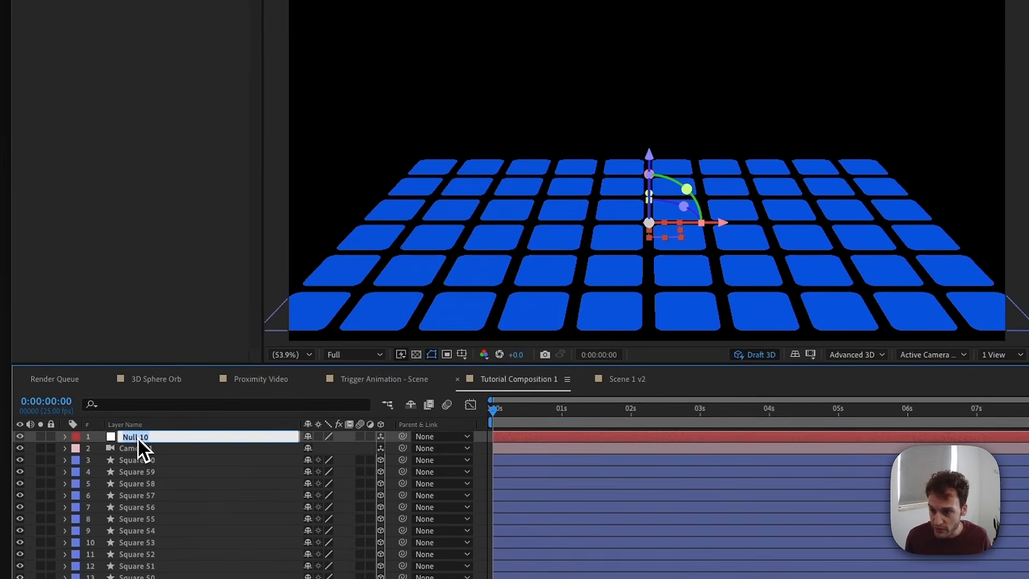
type("Effec")
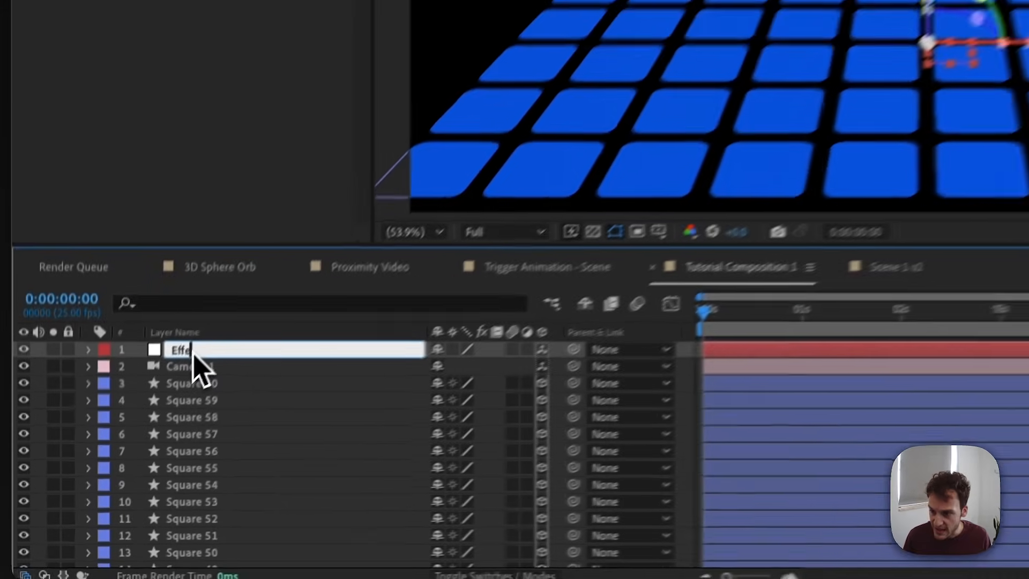
type("tor")
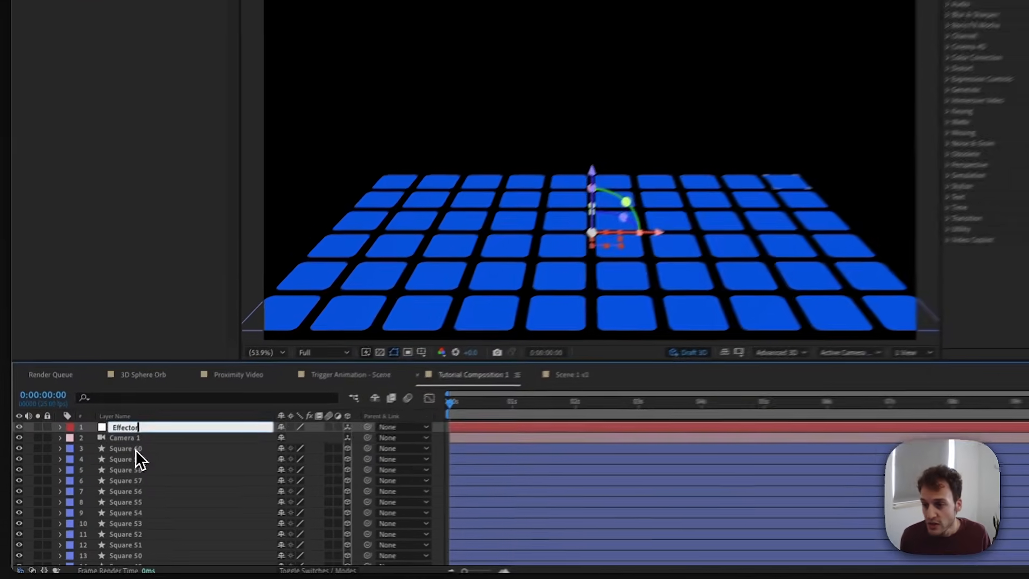
left_click(136, 449)
left_click(127, 427)
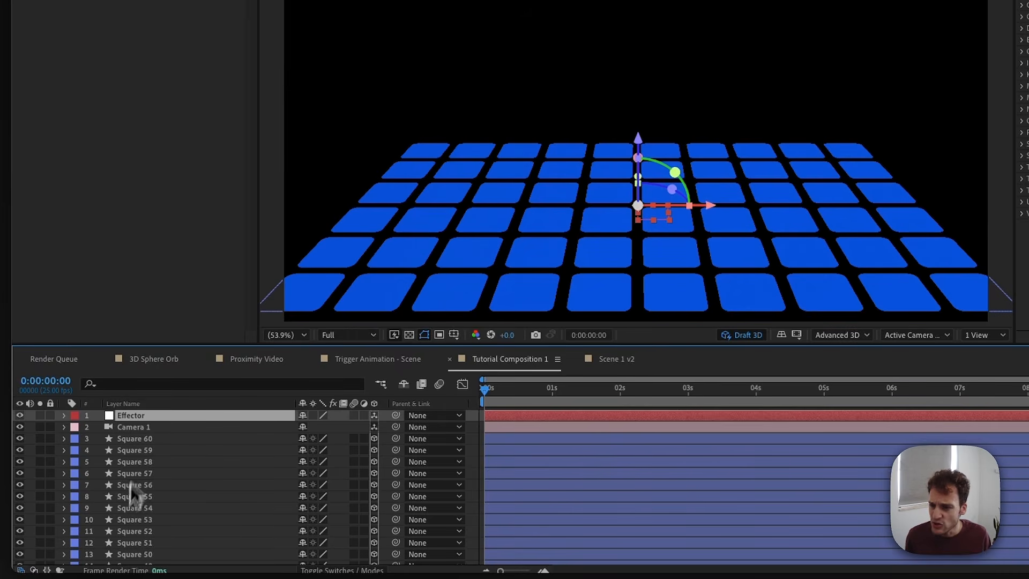
Select all the square layers, check the 3D renderer choices, and set the squares' bevel style to Convex.
left_click(150, 439)
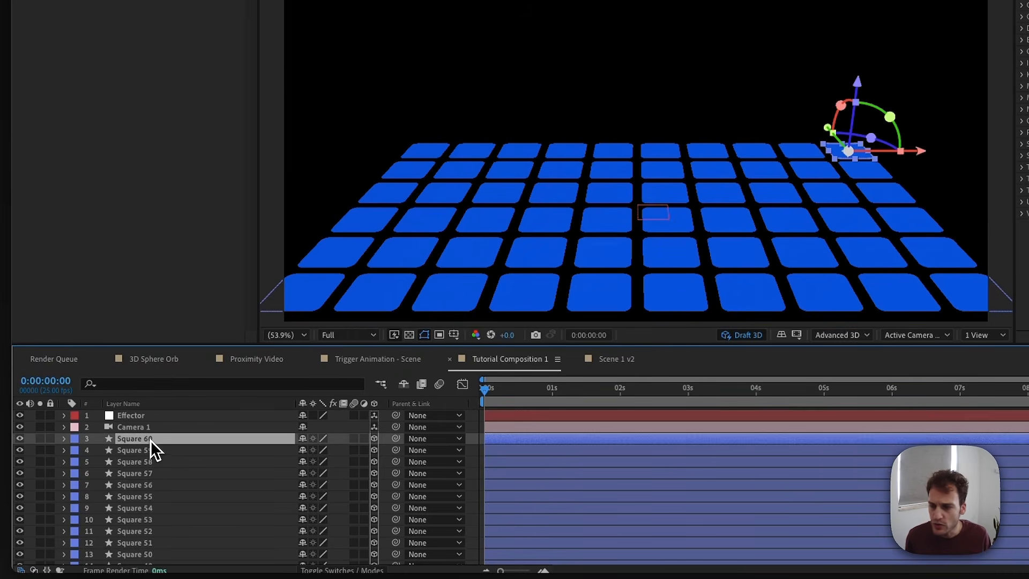
scroll(165, 459, "down", 10)
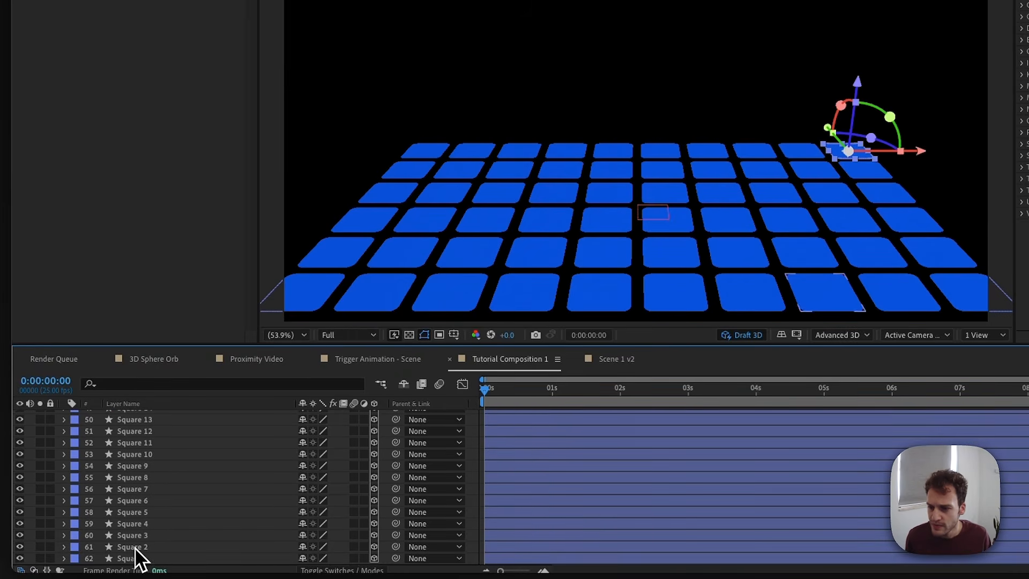
left_click(134, 562, "shift")
left_click(853, 335)
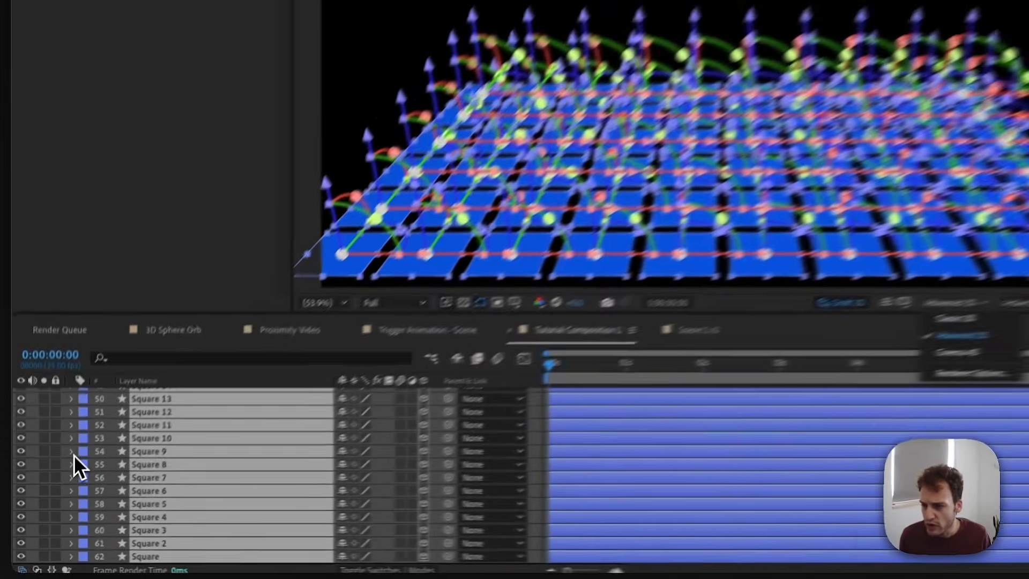
left_click(52, 496)
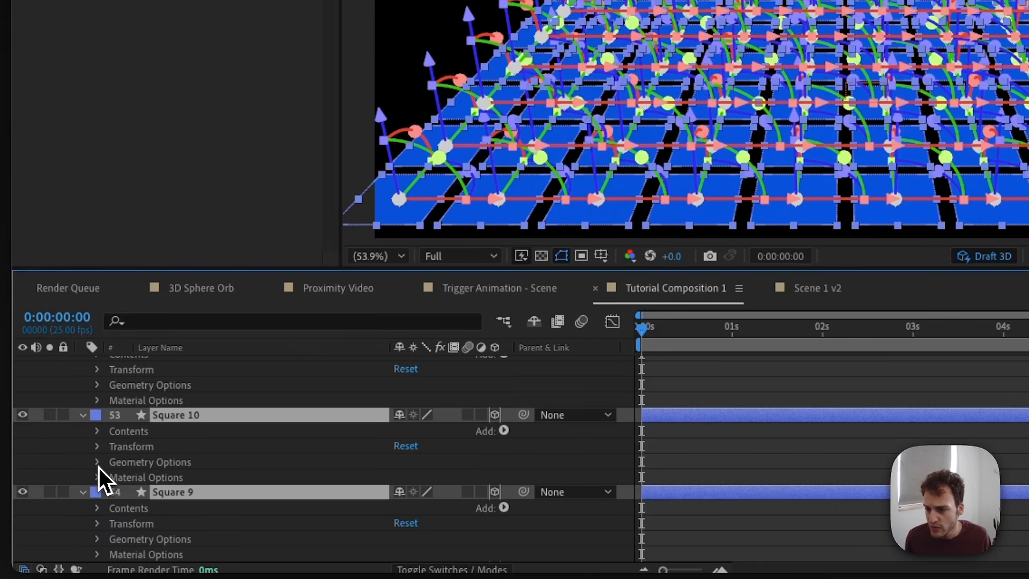
left_click(98, 465)
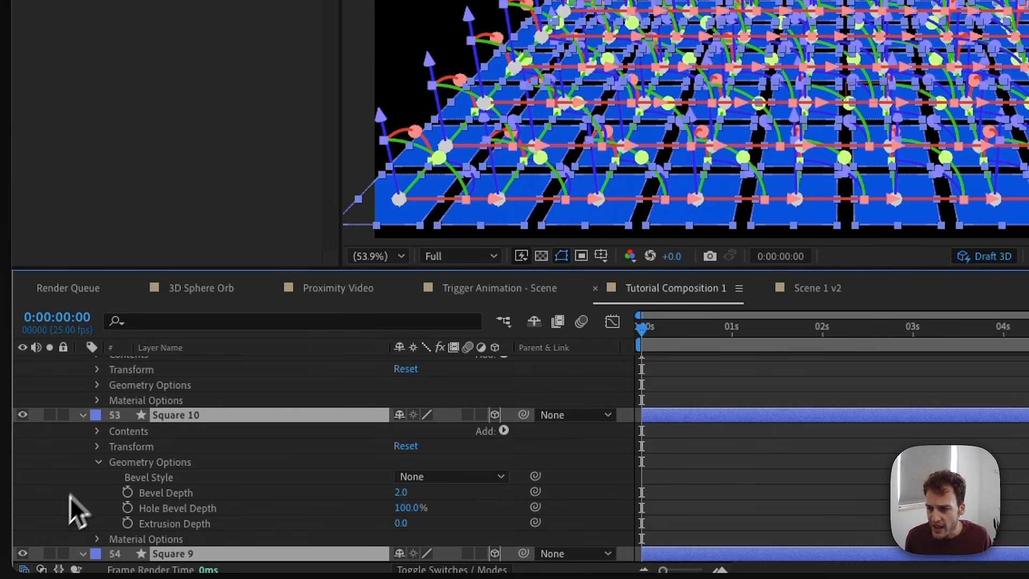
left_click(423, 478)
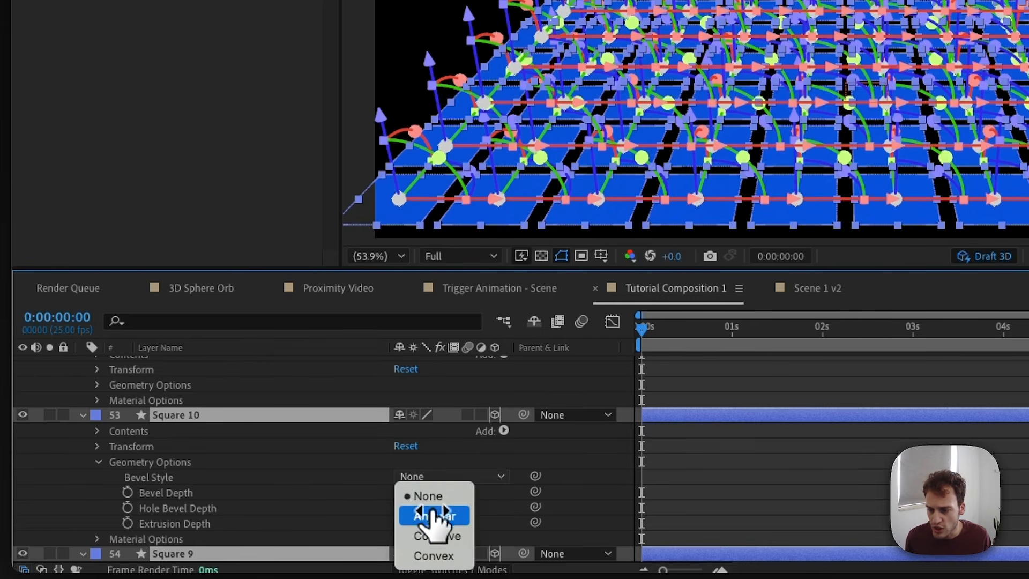
left_click(435, 555)
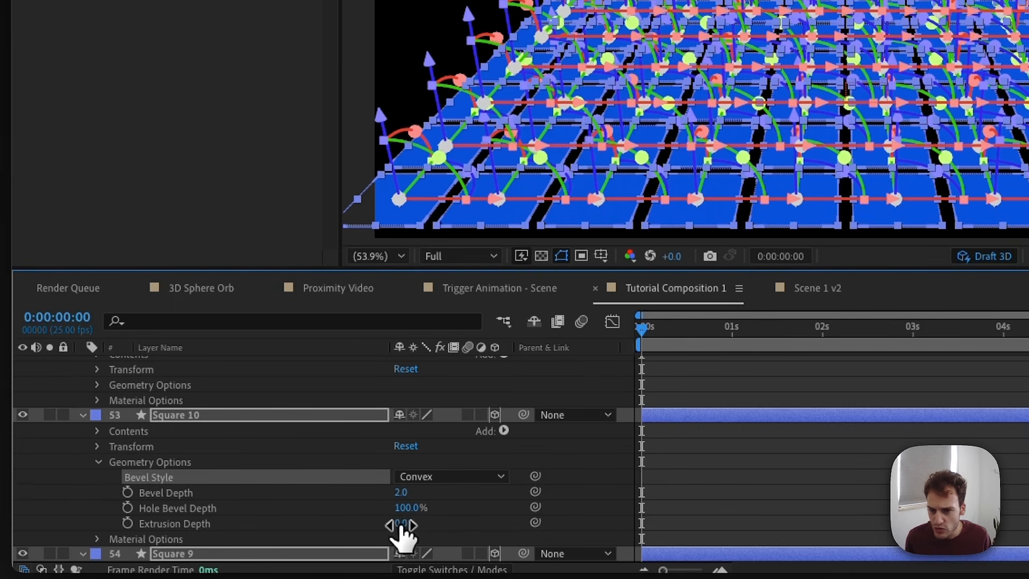
Set the extrusion depth of all the selected squares to 26, inspect the bevelled edges up close, and fit the composition in view again.
left_click_drag(402, 523, 428, 524)
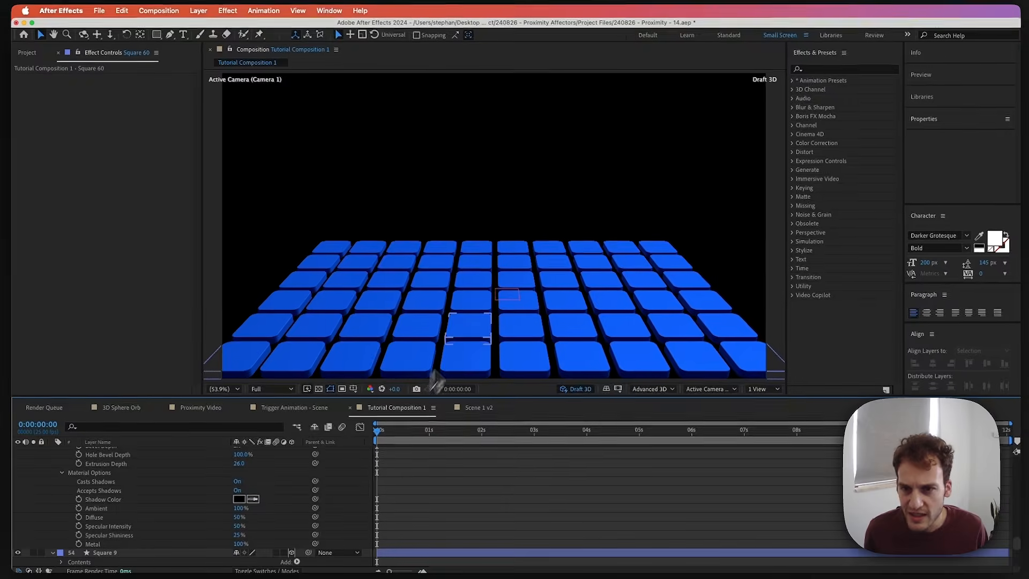
scroll(479, 327, "up", 1)
left_click_drag(480, 328, 484, 106)
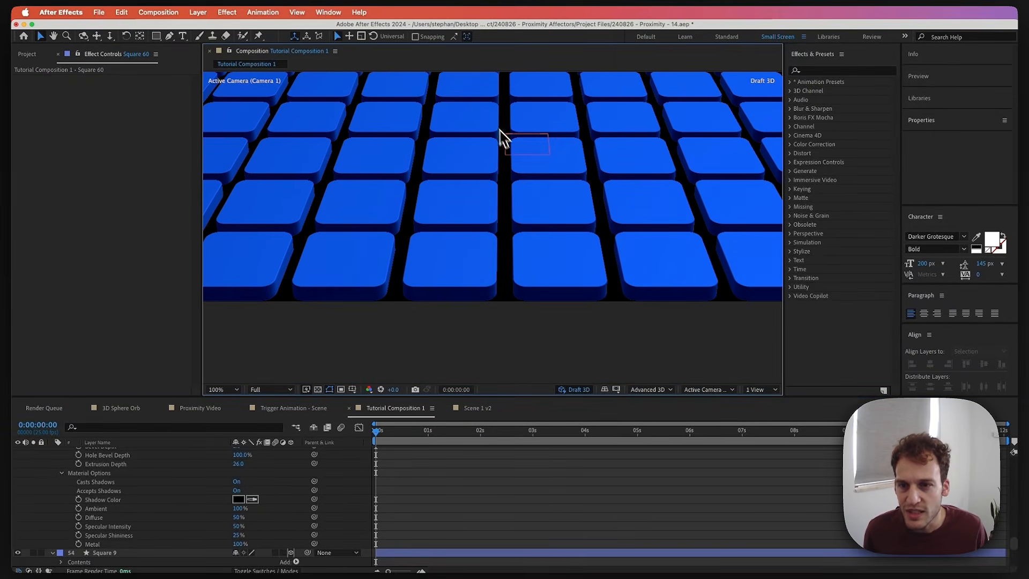
left_click_drag(442, 241, 397, 335)
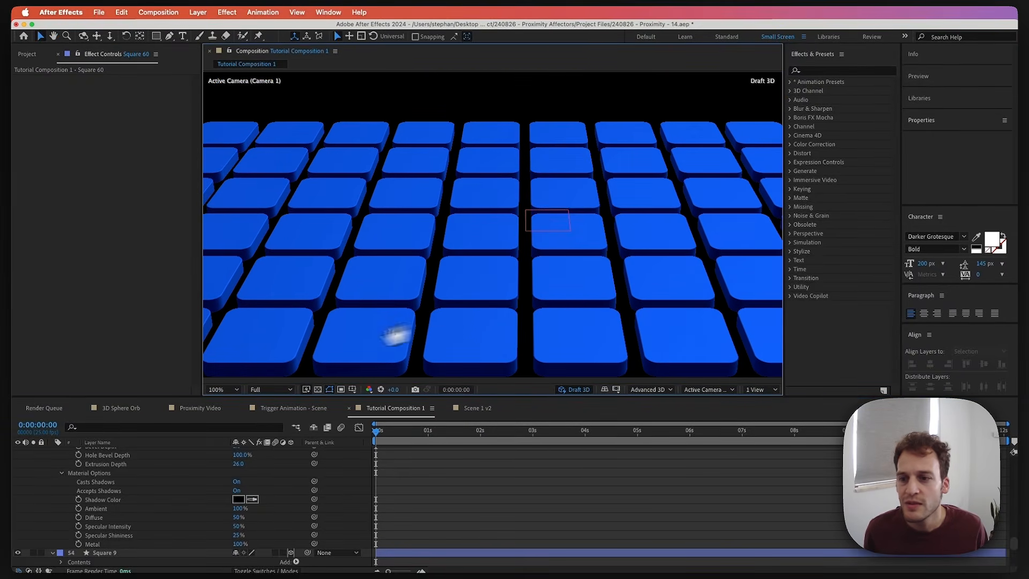
left_click(216, 390)
left_click(233, 412)
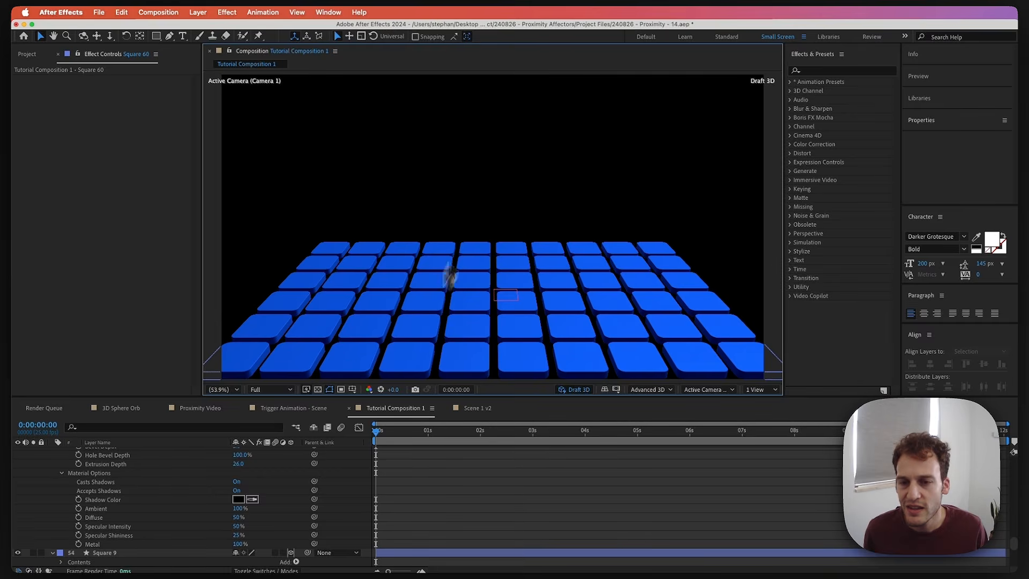
Collapse the expanded properties of all the square layers and return to the top of the layer stack.
left_click(333, 515)
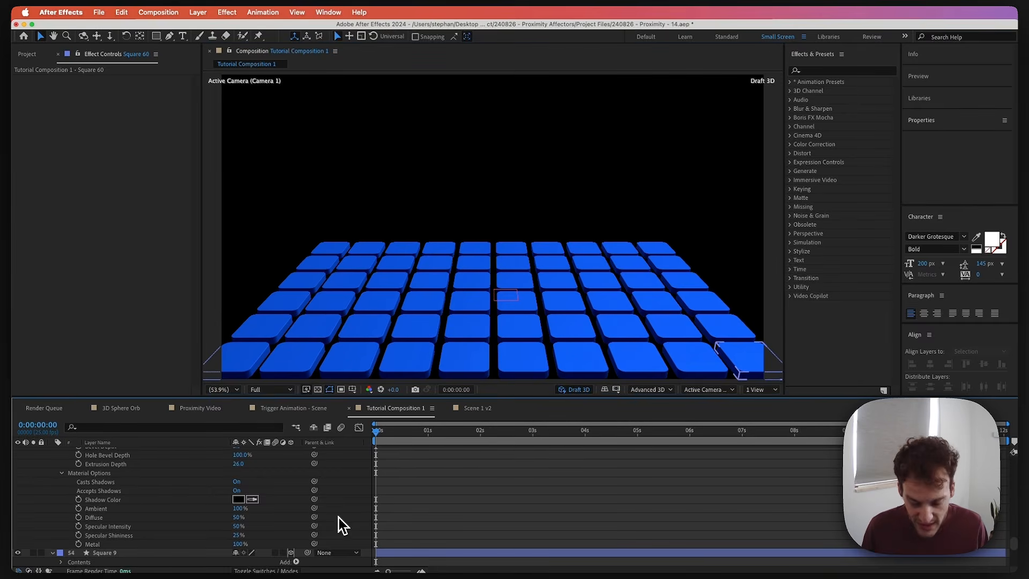
key("u")
scroll(275, 506, "up", 5)
scroll(204, 505, "up", 5)
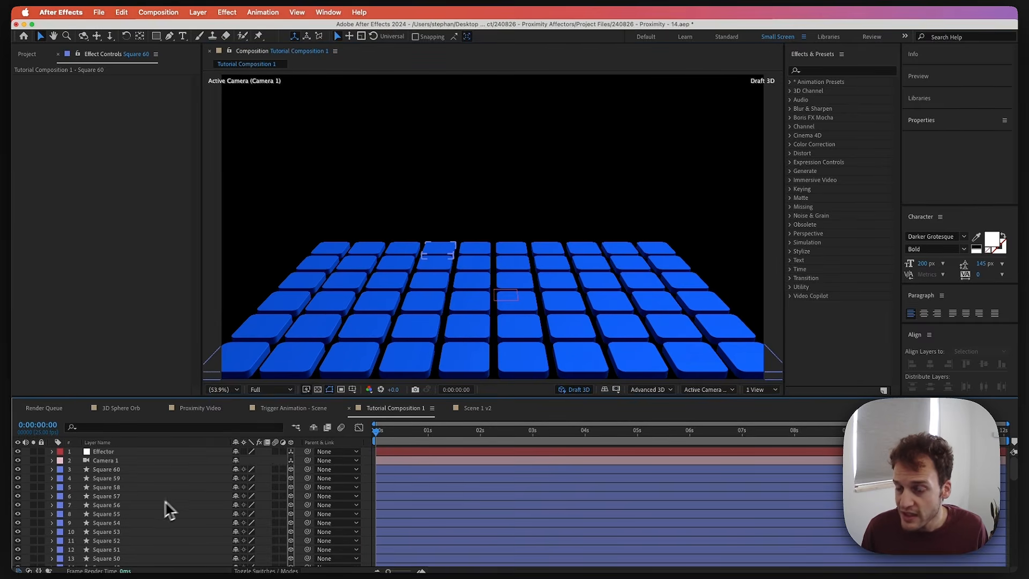
Add a white point light with 100% intensity, Smooth falloff, and radius and falloff distance both at 500.
left_click(220, 12)
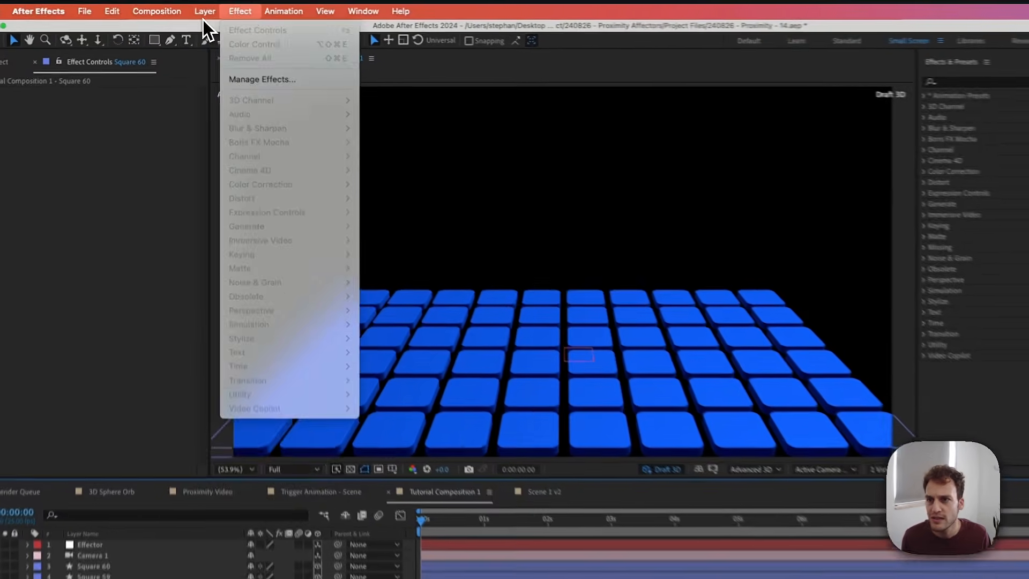
mouse_move(199, 13)
mouse_move(222, 28)
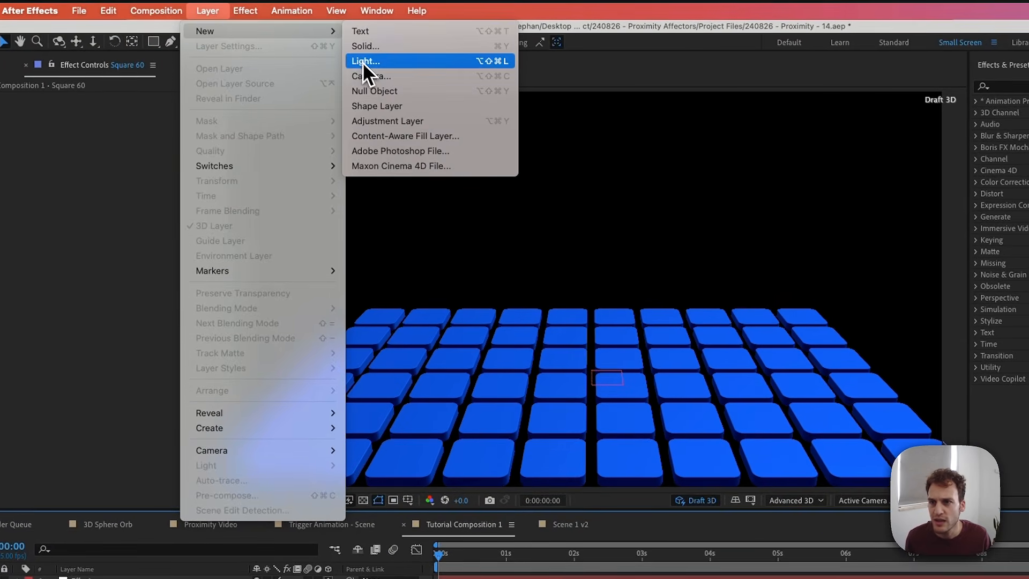
left_click(363, 63)
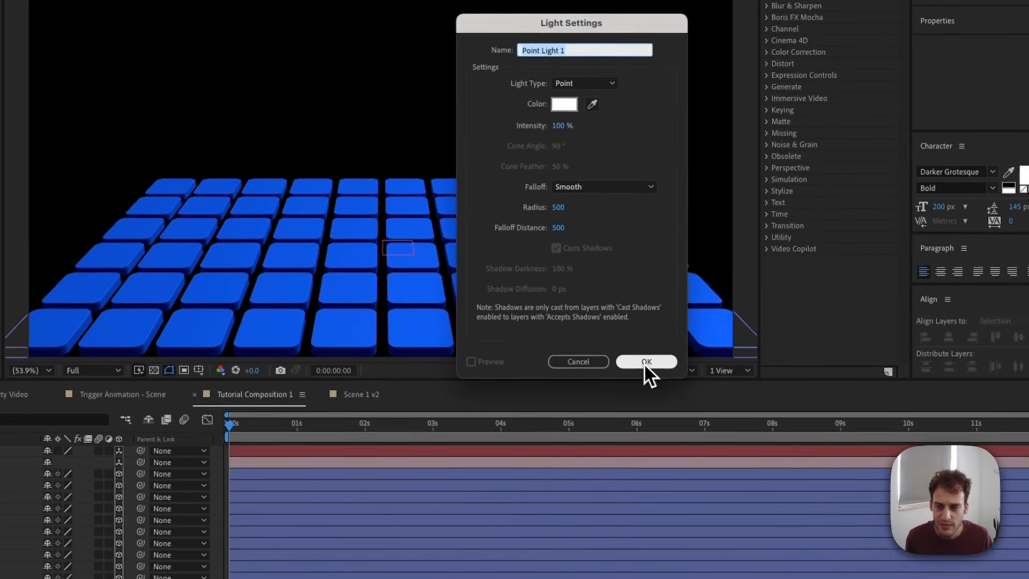
left_click(686, 457)
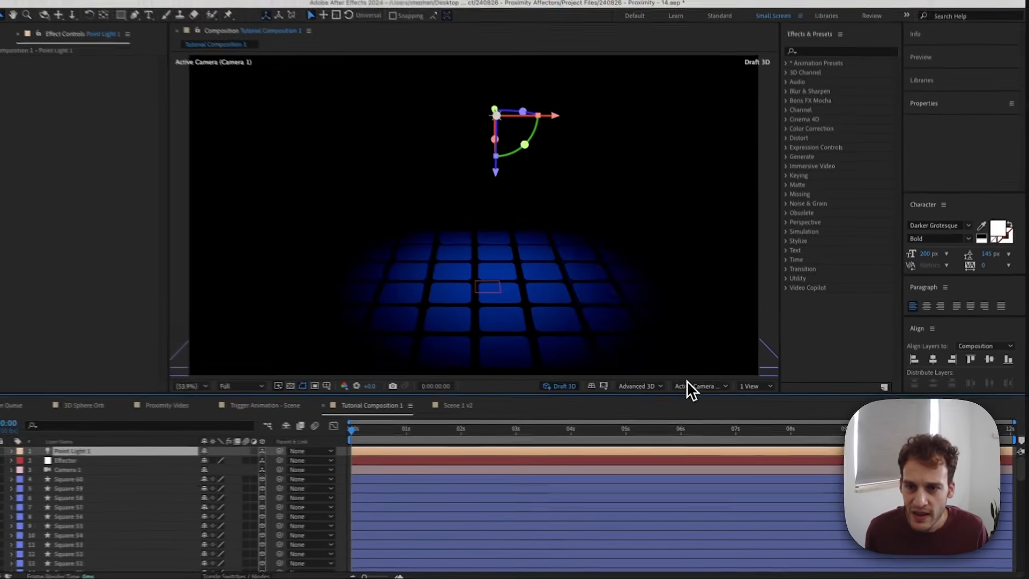
Lower the point light to about Z -273, close above the grid, and adjust its X position to sit near the grid's centre.
left_click_drag(407, 91, 403, 106)
left_click_drag(532, 141, 510, 246)
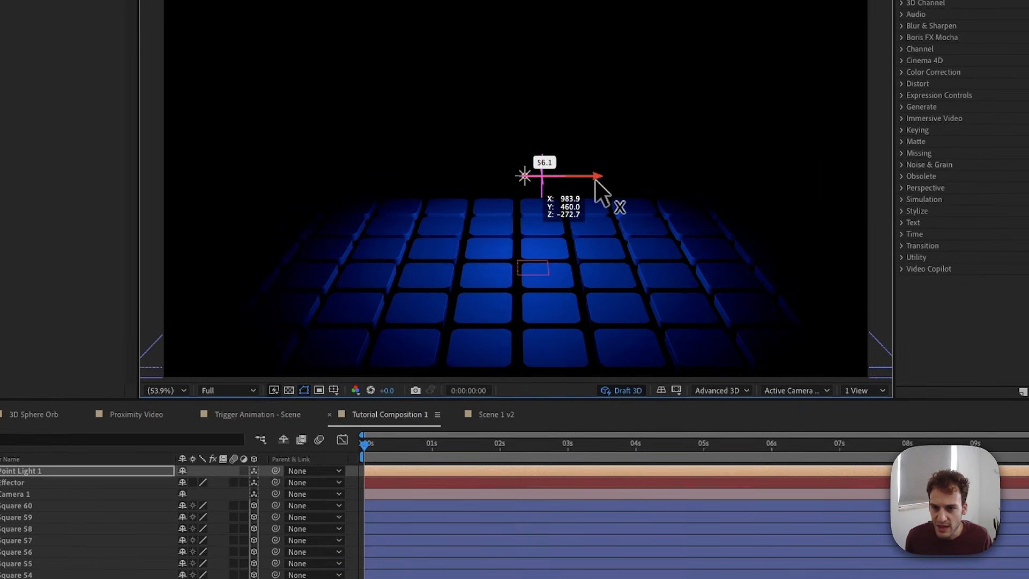
left_click_drag(592, 182, 593, 182)
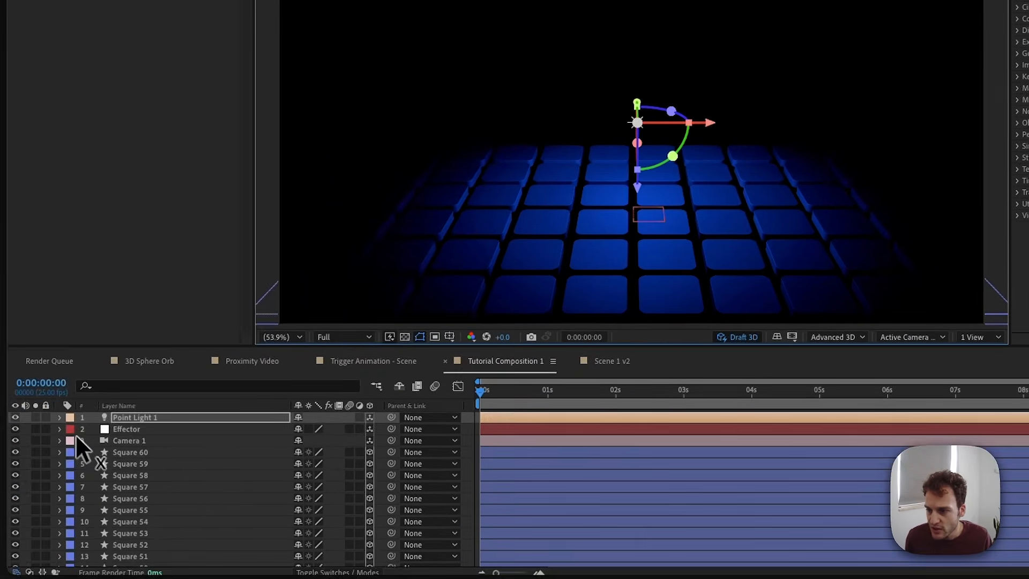
Set the point light's radius to about 208 and its intensity to 200%.
left_click(64, 417)
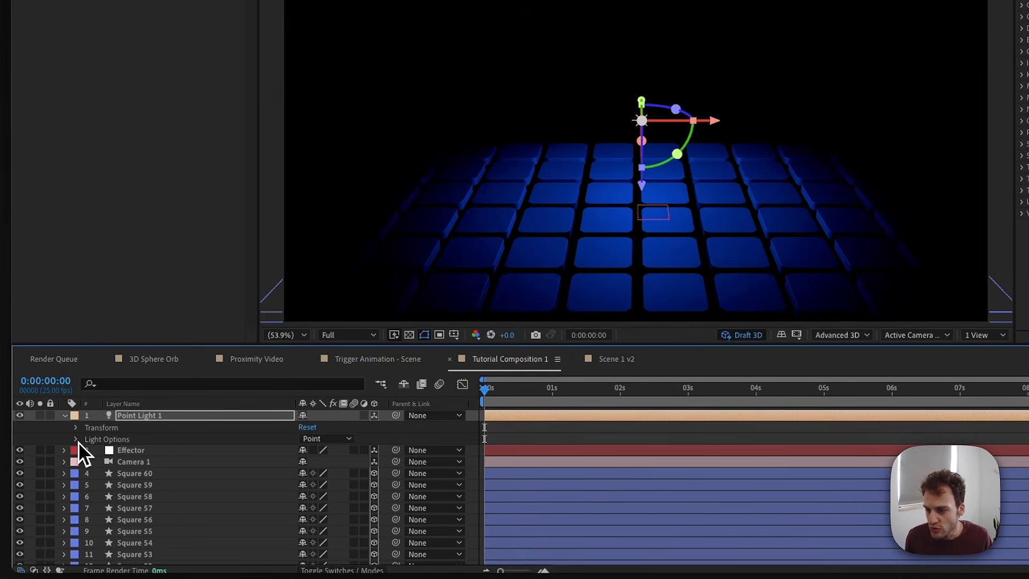
left_click(78, 440)
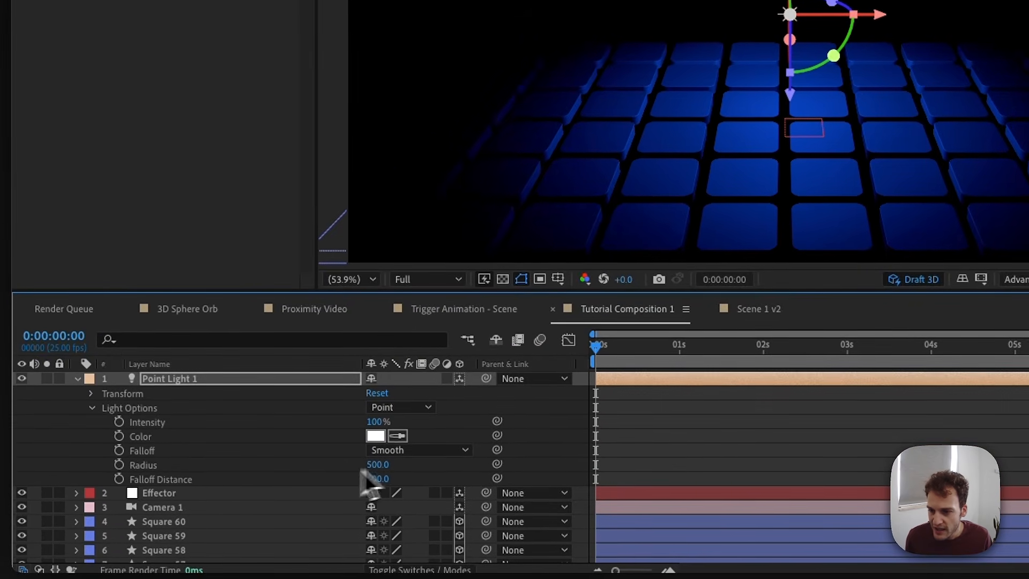
left_click_drag(390, 464, 374, 467)
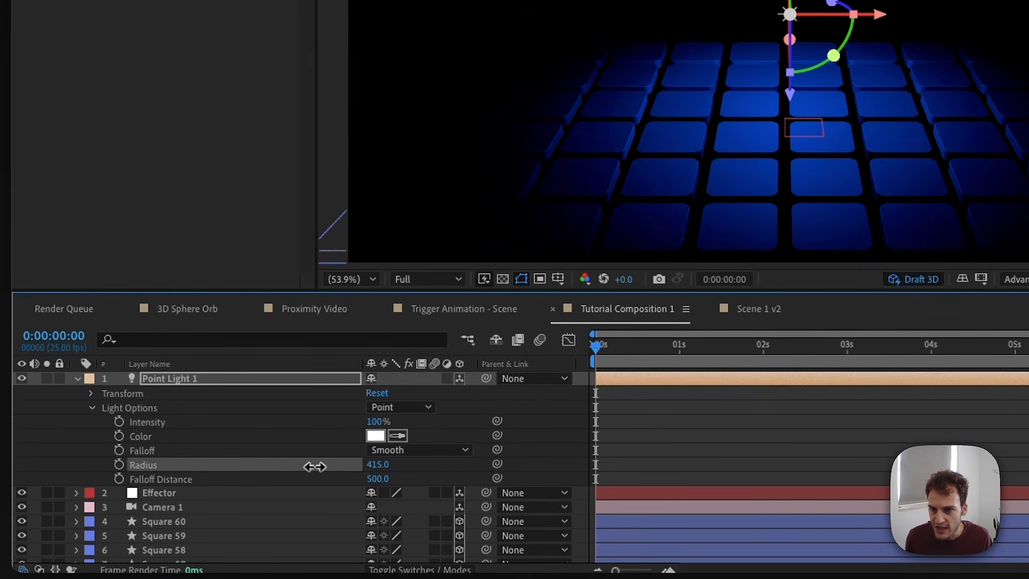
left_click_drag(155, 467, 141, 467)
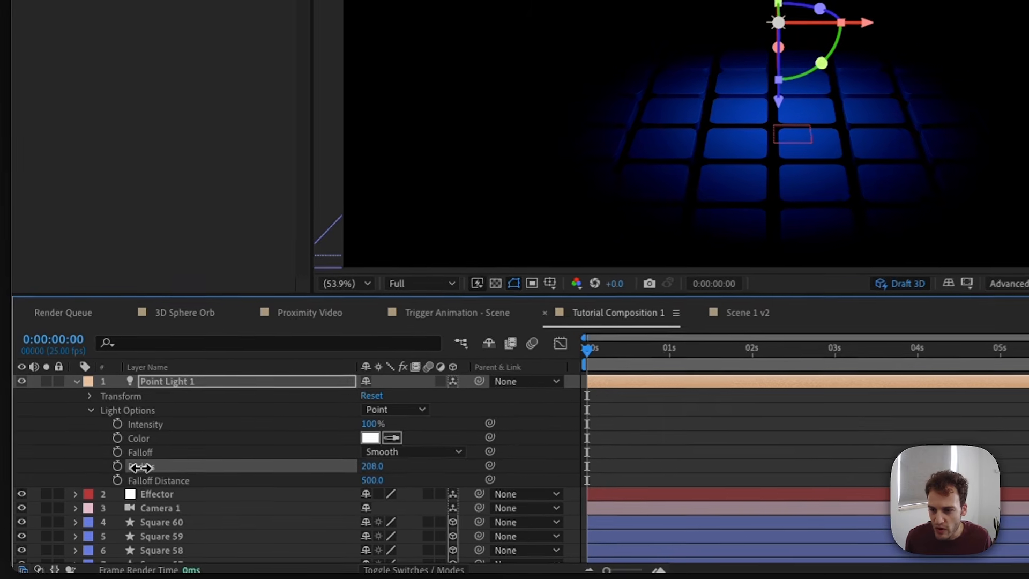
left_click_drag(374, 421, 437, 416)
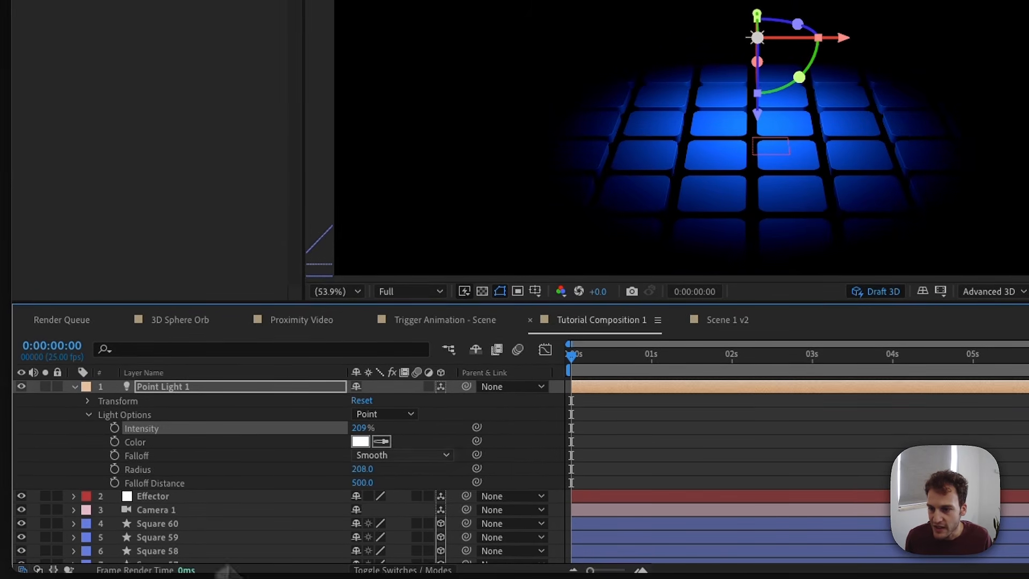
type("200")
key("Return")
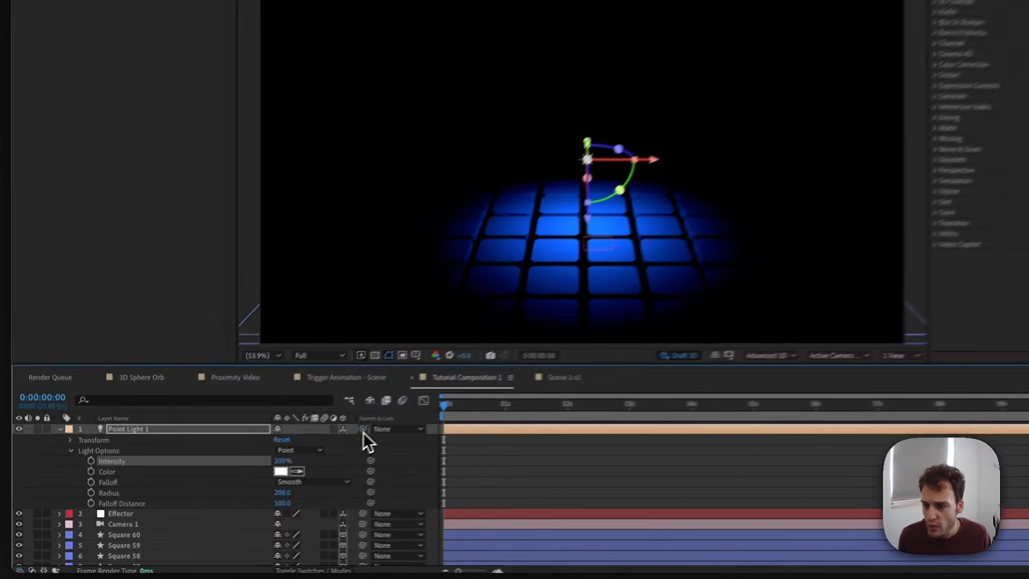
Parent Point Light 1 to the Effector null and place the Effector layer above the light in the layer stack.
left_click_drag(307, 451, 150, 511)
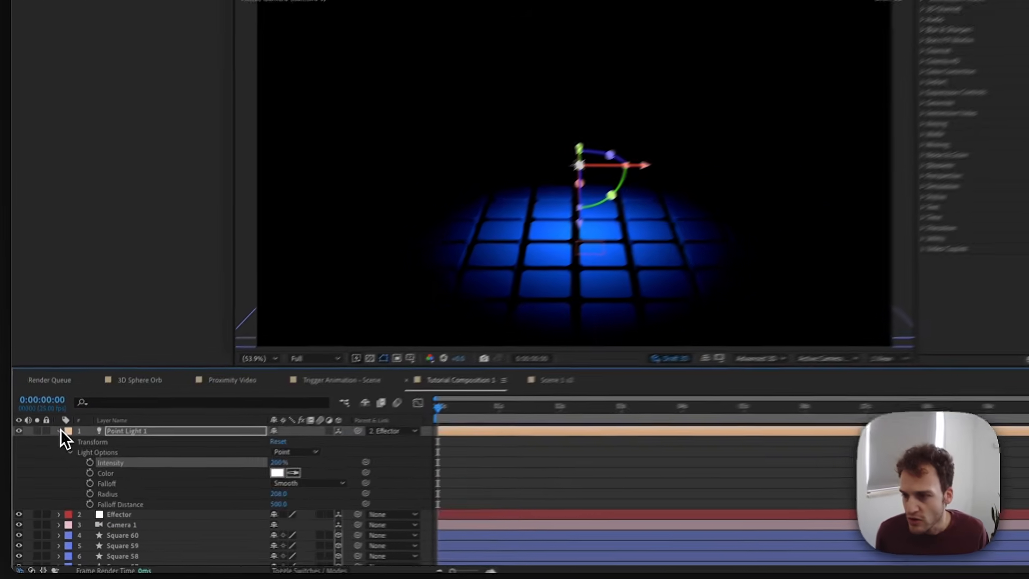
left_click(65, 415)
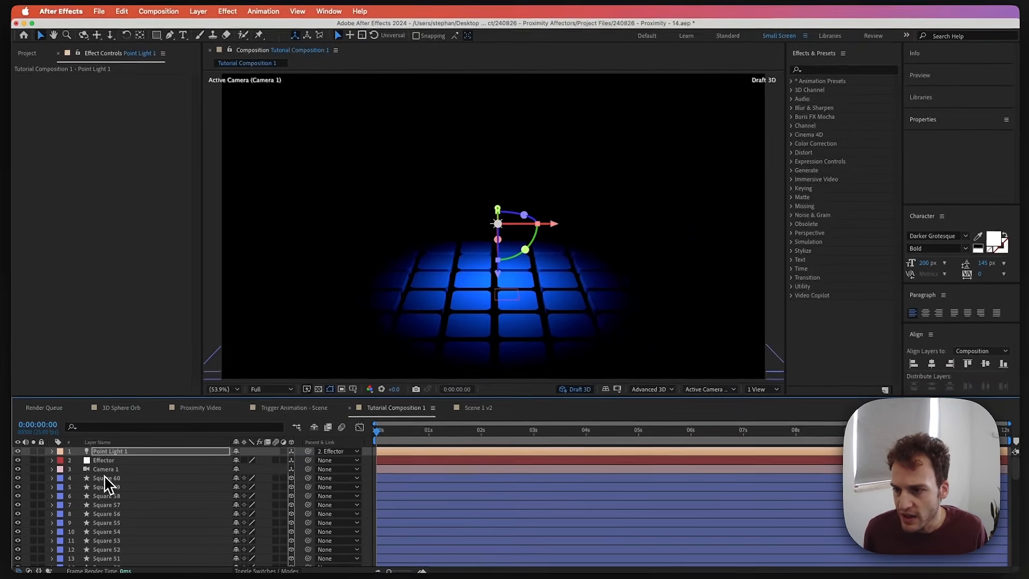
left_click(128, 428)
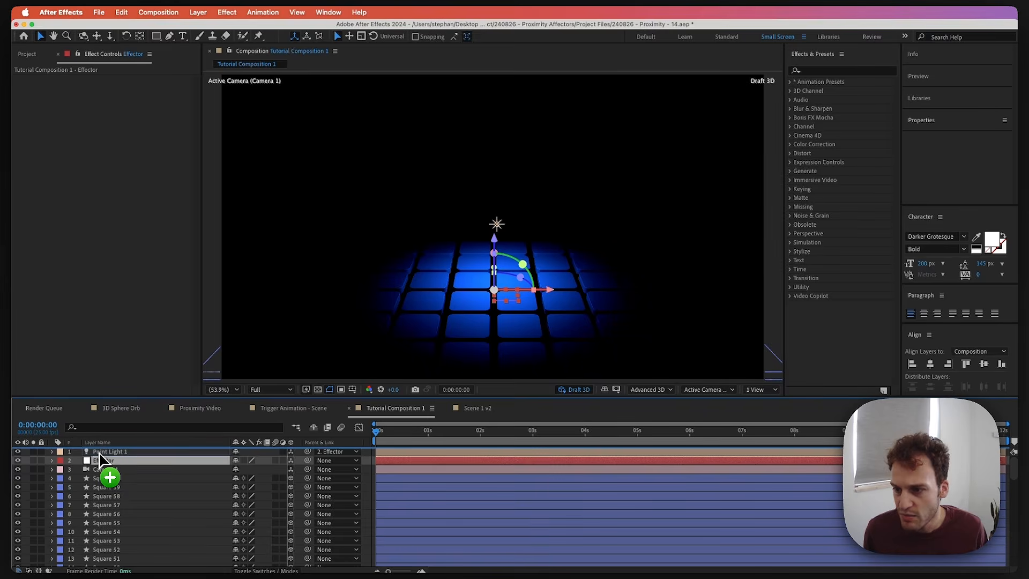
left_click_drag(102, 458, 101, 452)
Try moving the Effector null along X and Z over the grid to test the parented light, and undo the Z move.
left_click_drag(544, 301, 524, 333)
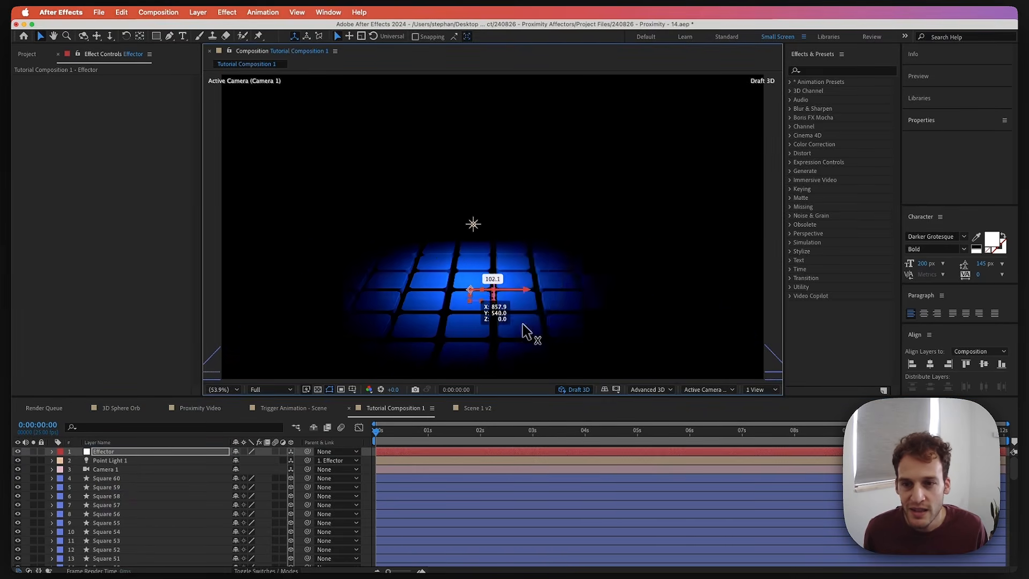
left_click_drag(497, 239, 481, 202)
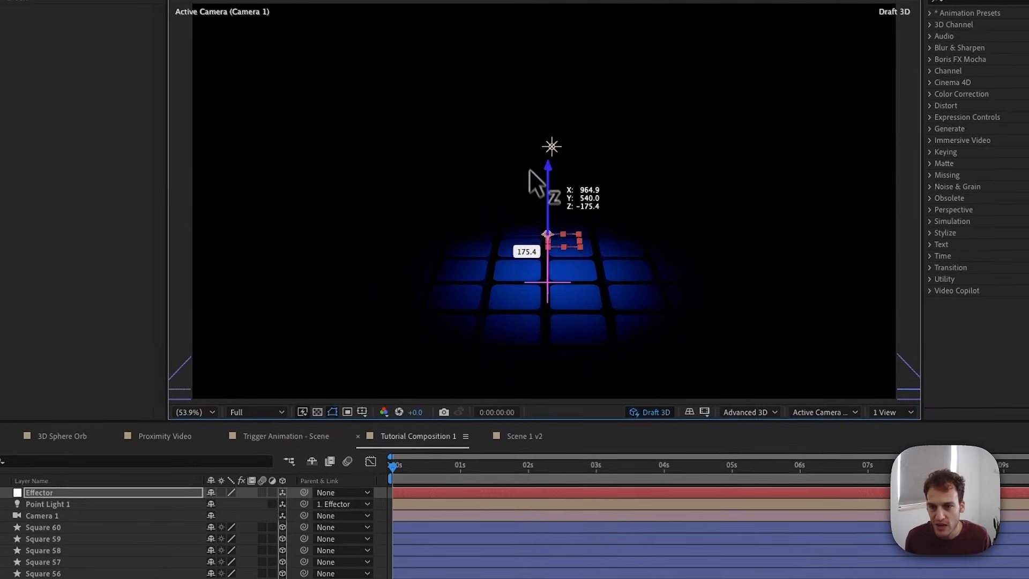
left_click_drag(529, 169, 540, 232)
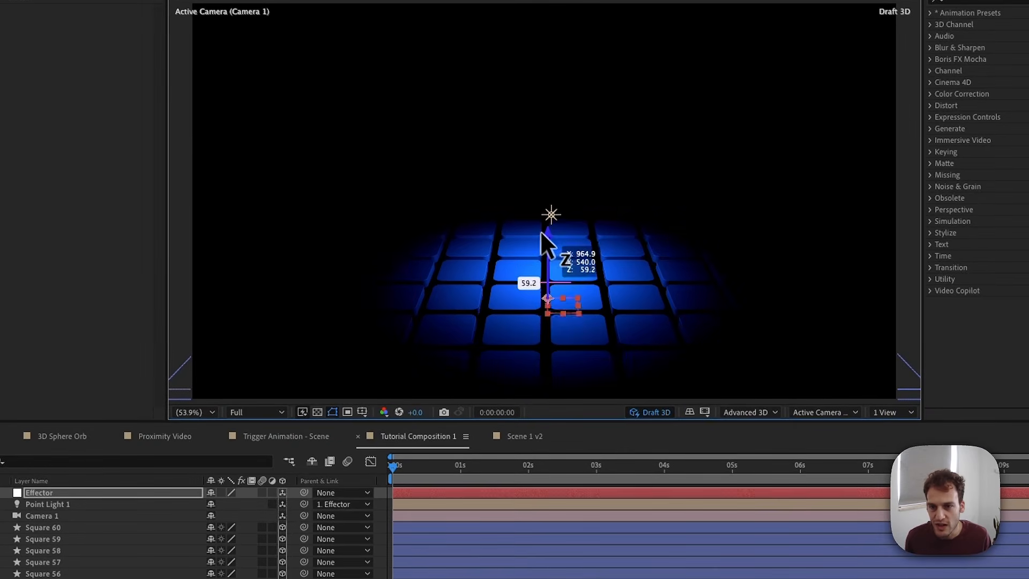
key("super+z")
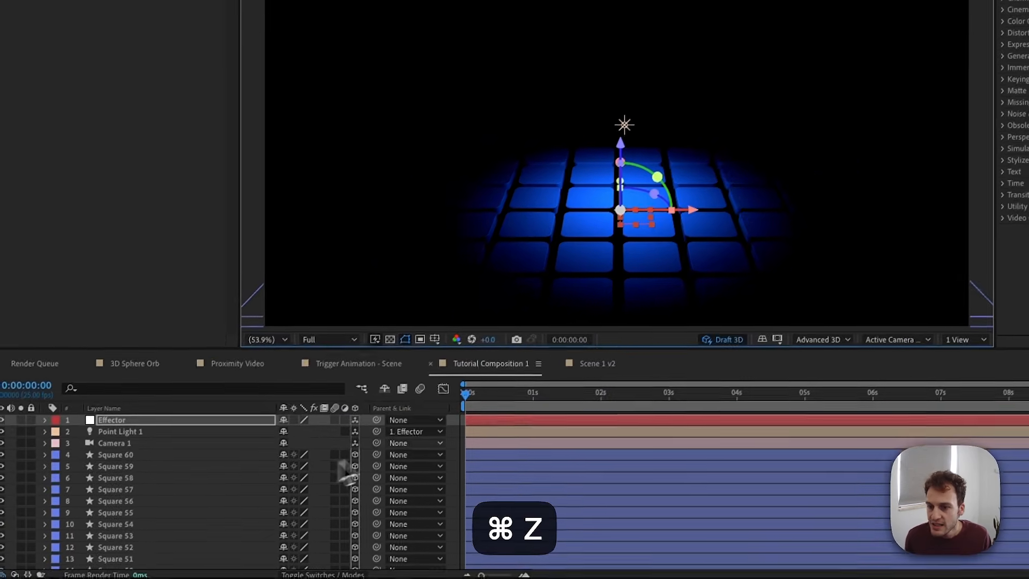
Duplicate Point Light 1 and set the copy's parent to None.
left_click(121, 430)
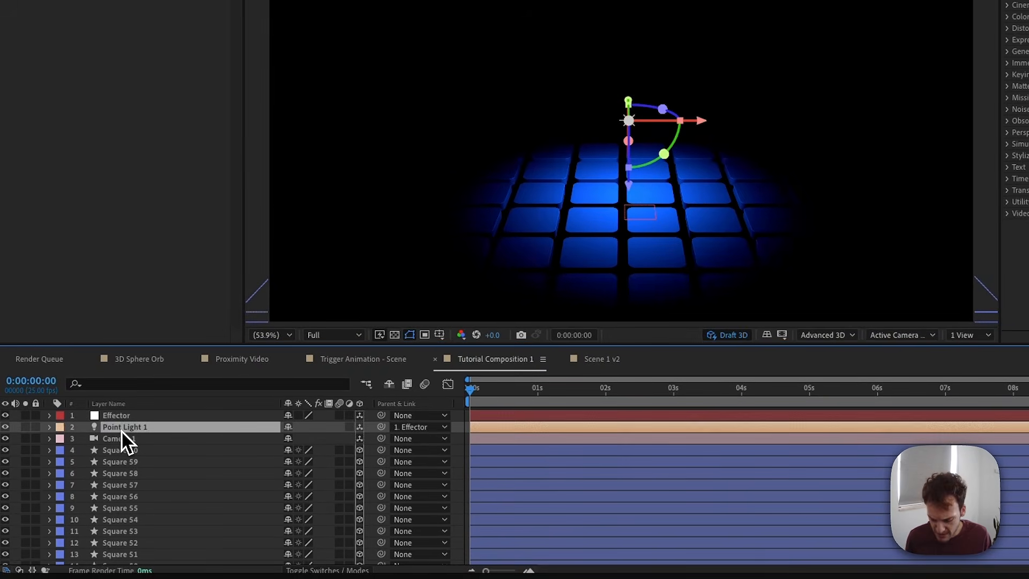
key("super+d")
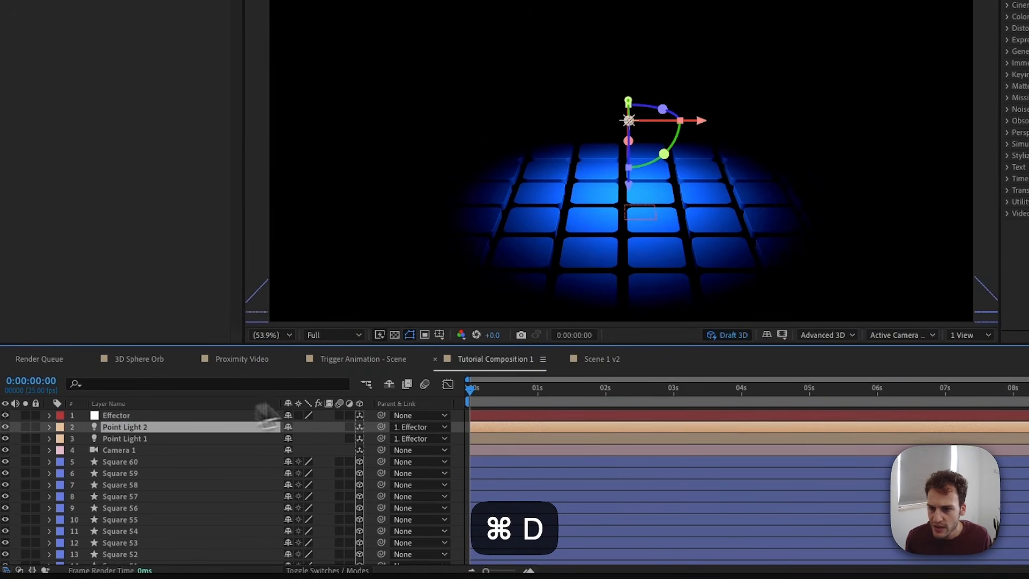
left_click(412, 427)
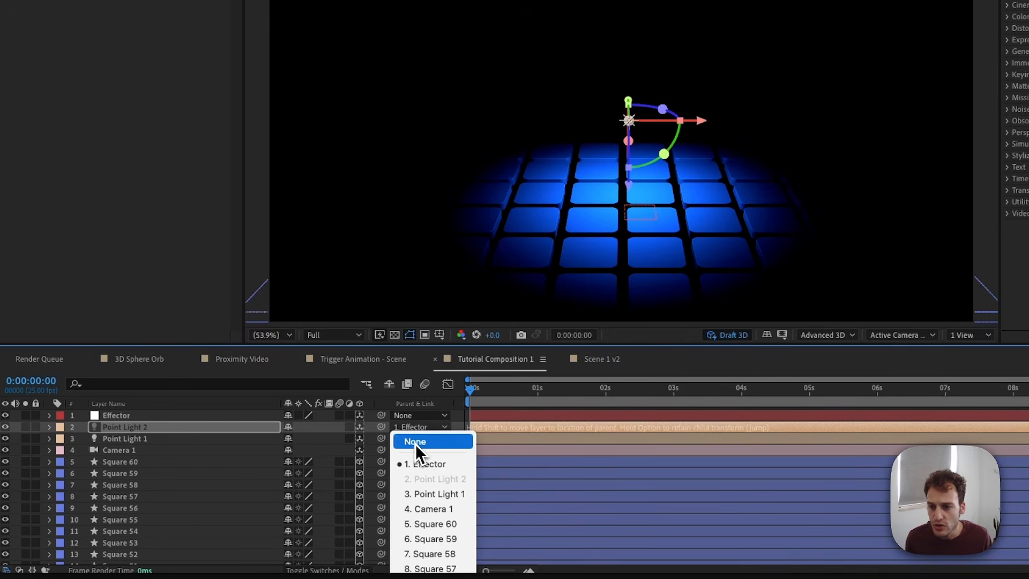
left_click(417, 443)
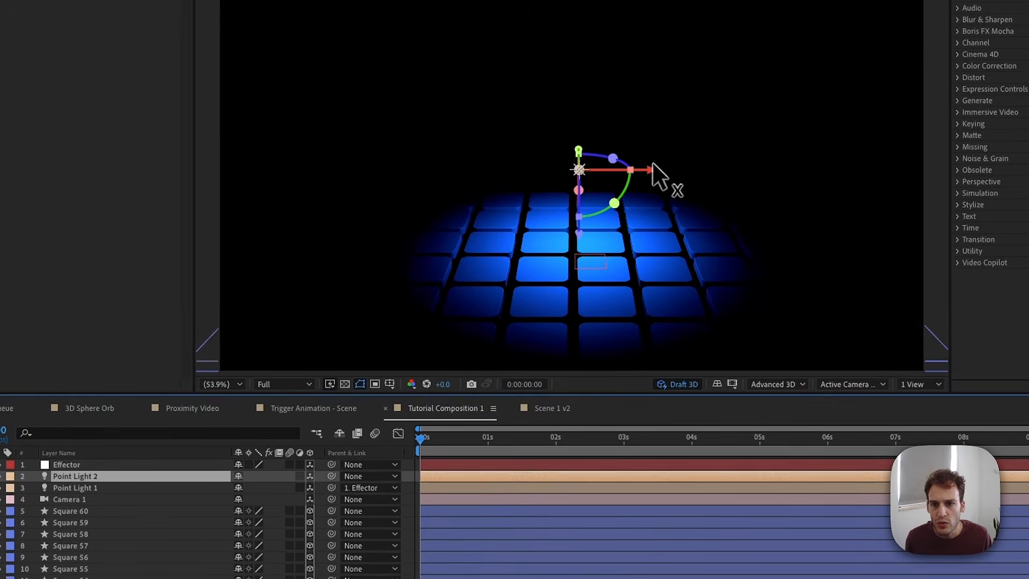
Move Point Light 2 past the grid's left edge and toward the camera, and set its radius to about 828.
left_click_drag(650, 172, 390, 231)
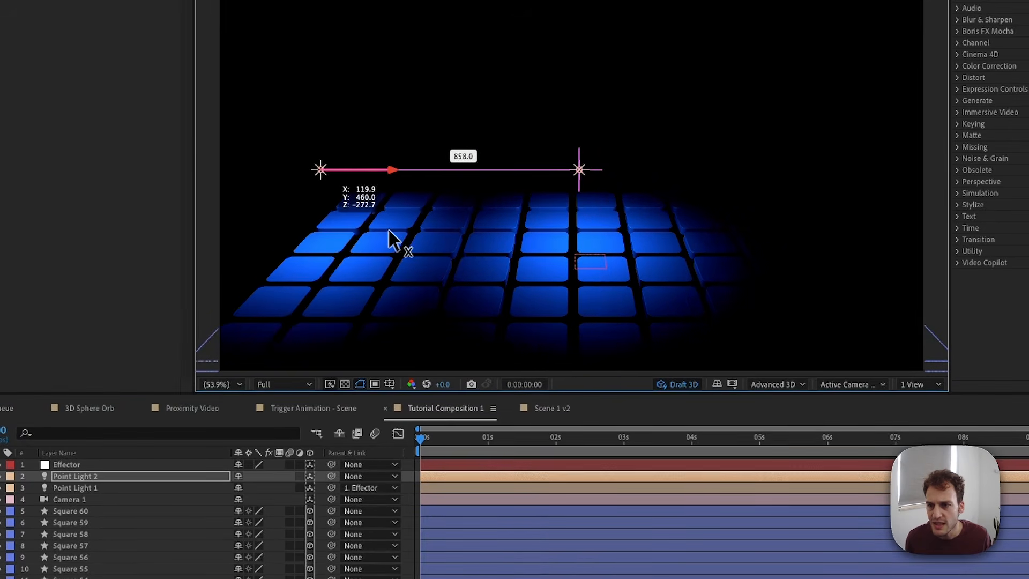
left_click_drag(354, 154, 287, 242)
left_click(1, 476)
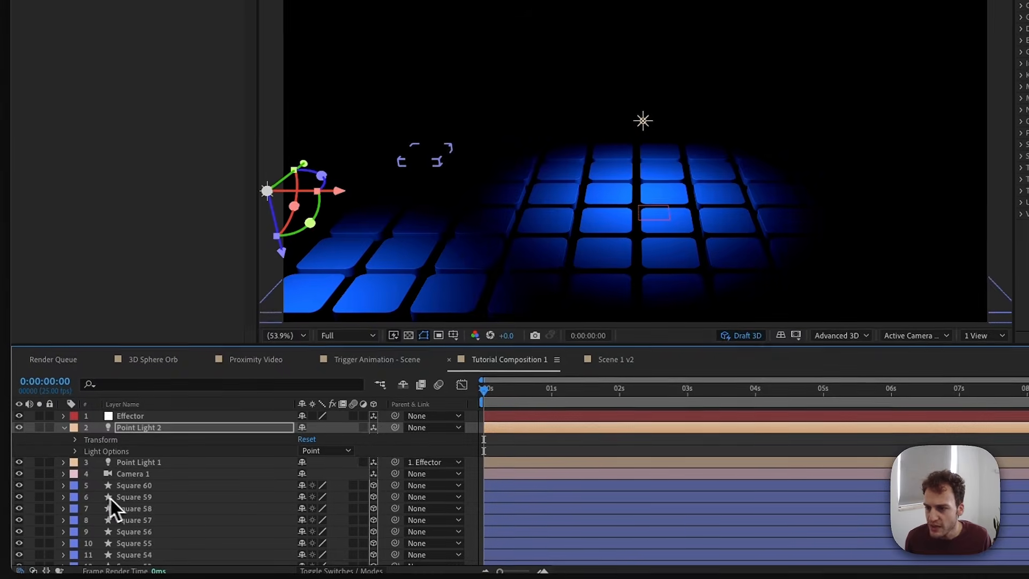
left_click(77, 451)
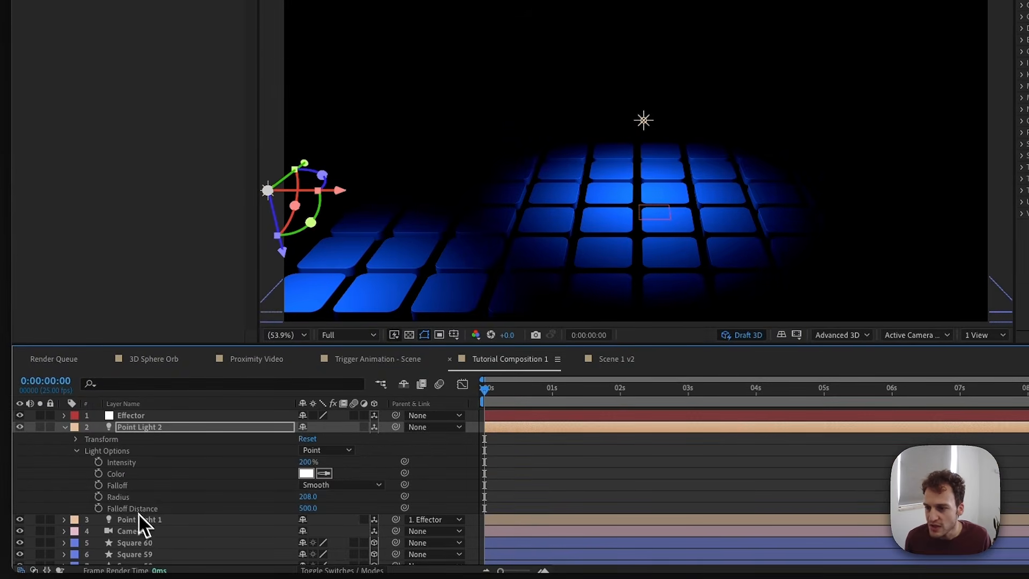
left_click_drag(311, 499, 476, 465)
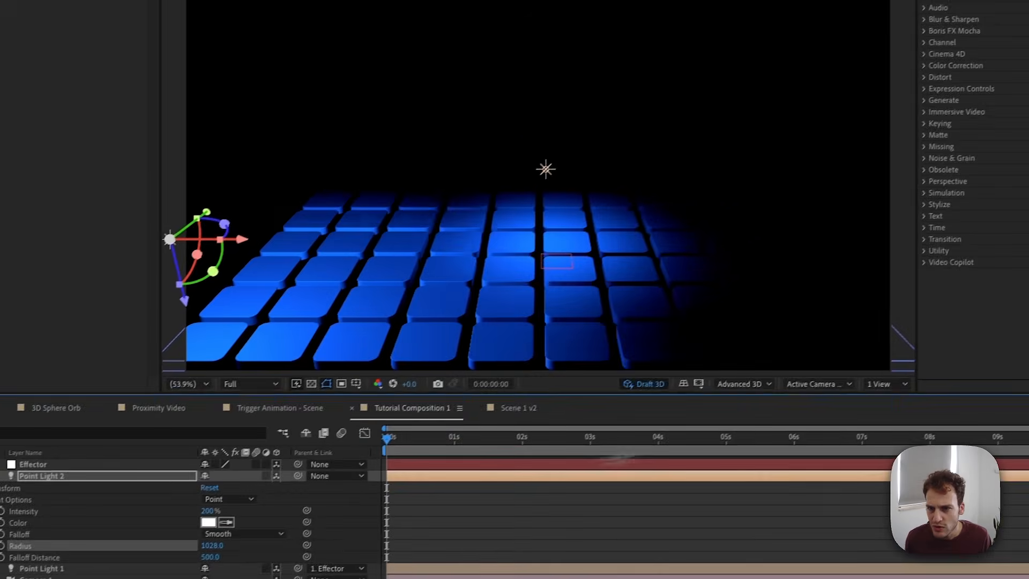
left_click_drag(621, 458, 542, 468)
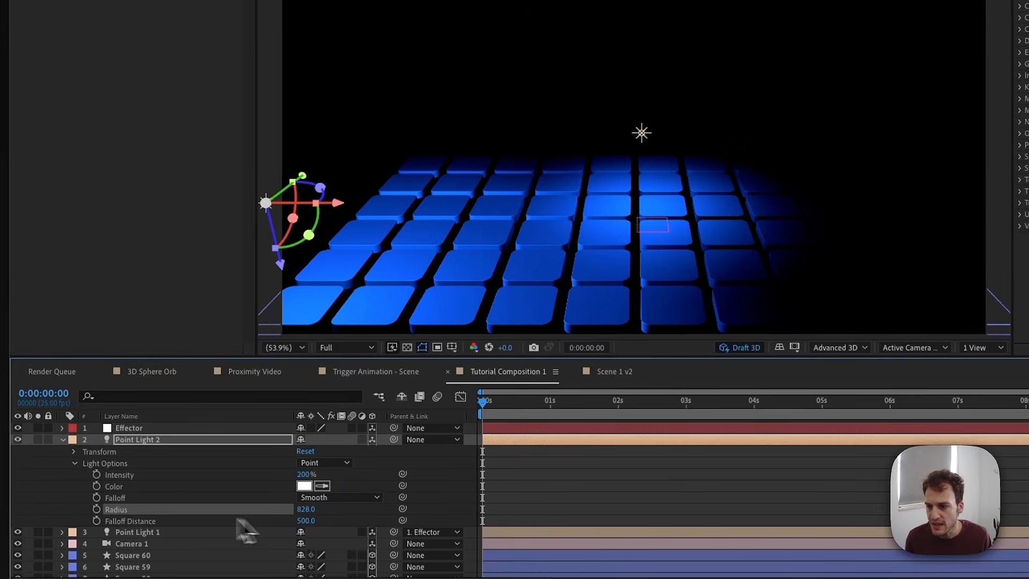
left_click(122, 440)
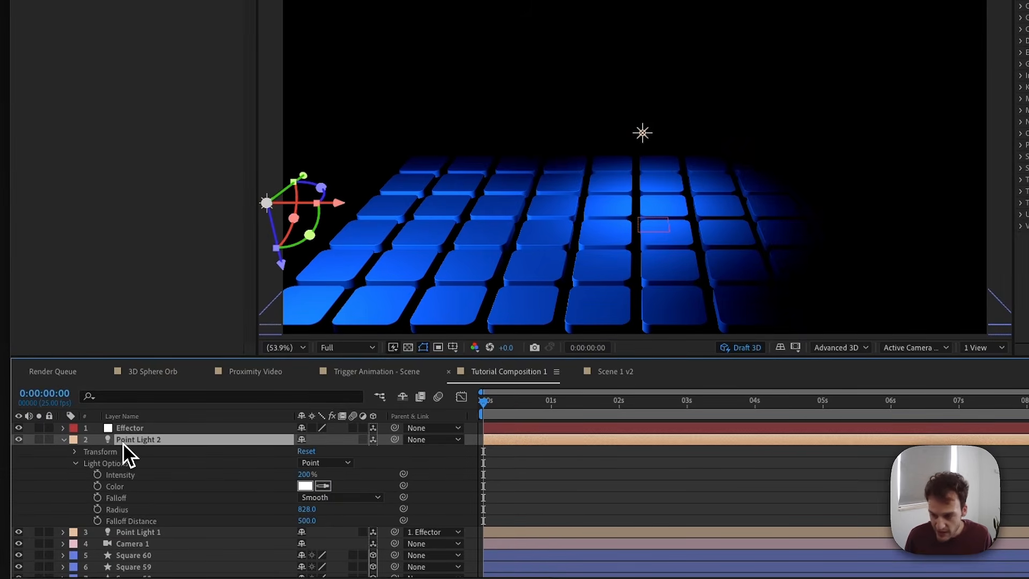
Duplicate Point Light 2 and move the copy along X past the grid's right edge, mirroring the original light.
key("super+d")
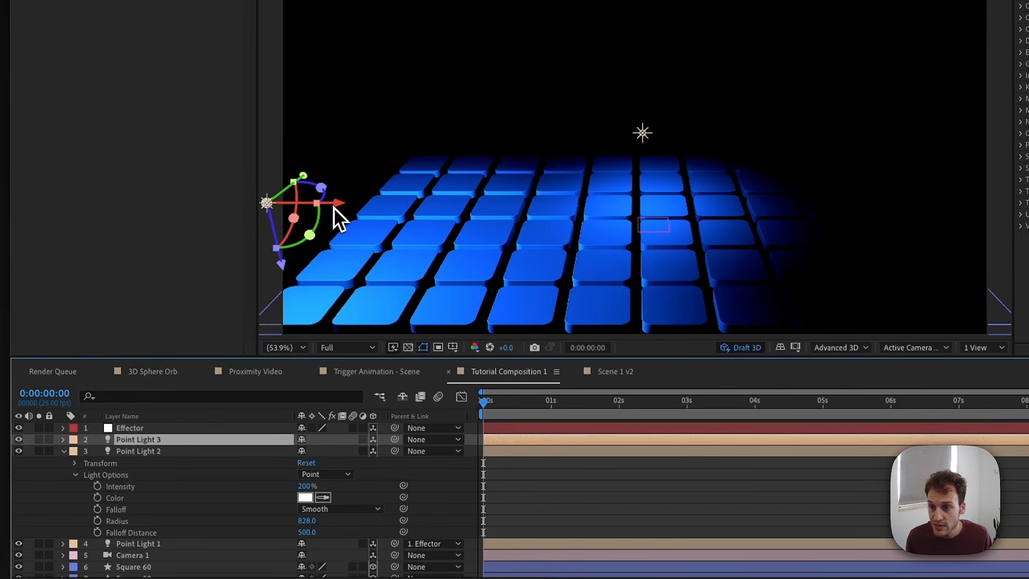
left_click_drag(333, 207, 884, 274)
left_click_drag(654, 319, 932, 315)
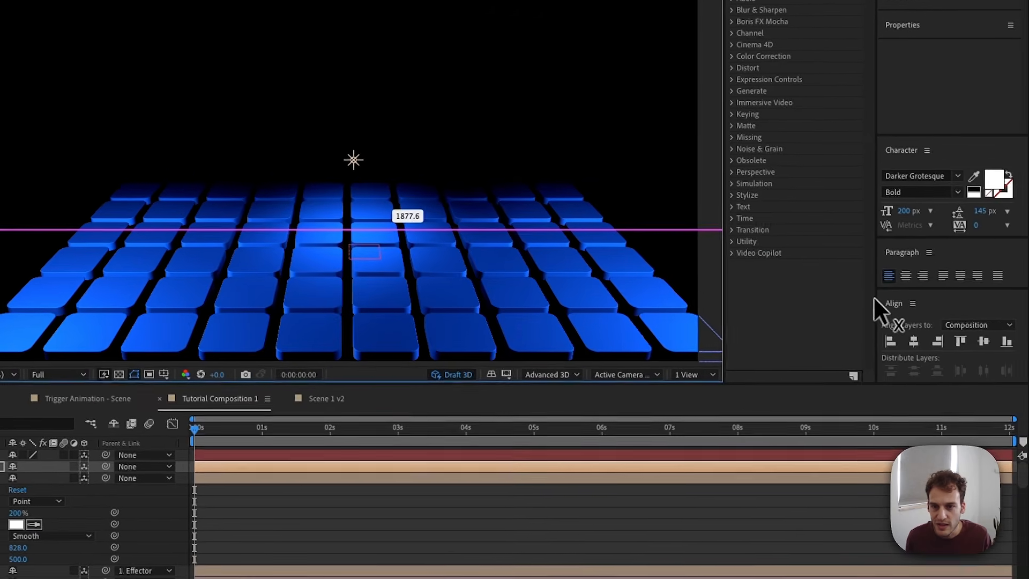
left_click_drag(874, 297, 831, 299)
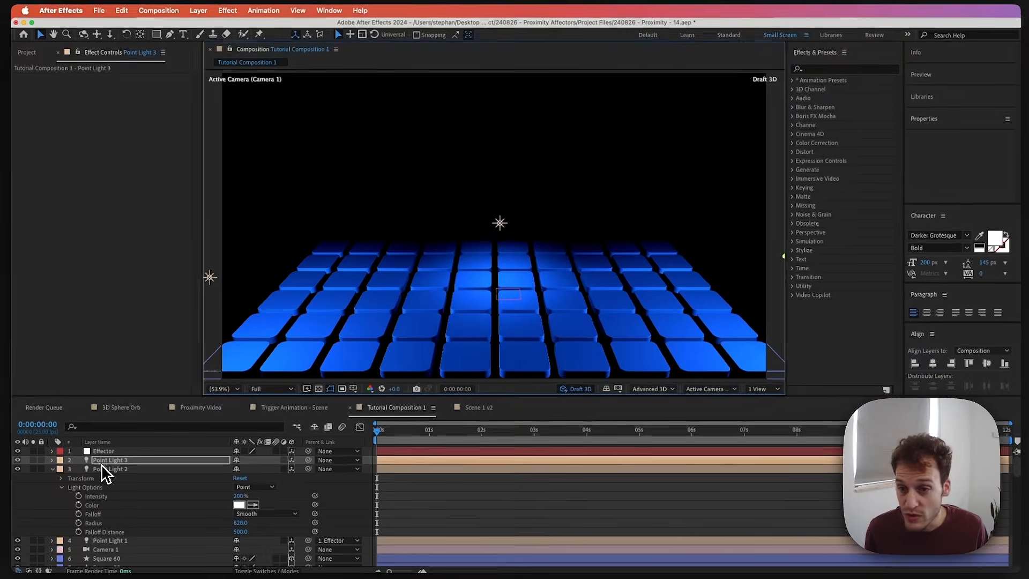
Reduce the intensity of Point Light 2 and Point Light 3 together.
left_click(117, 471)
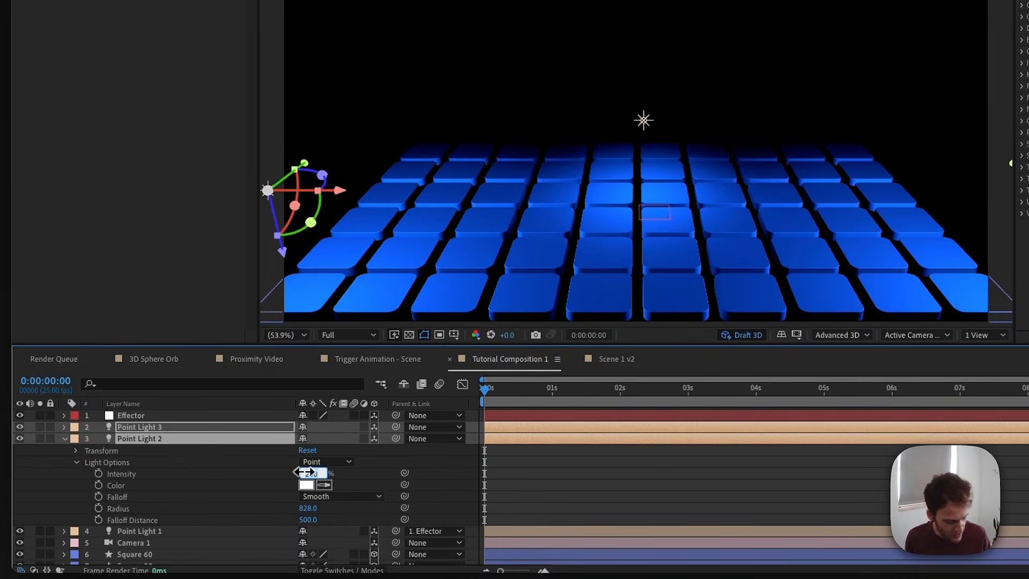
type("0")
key("Return")
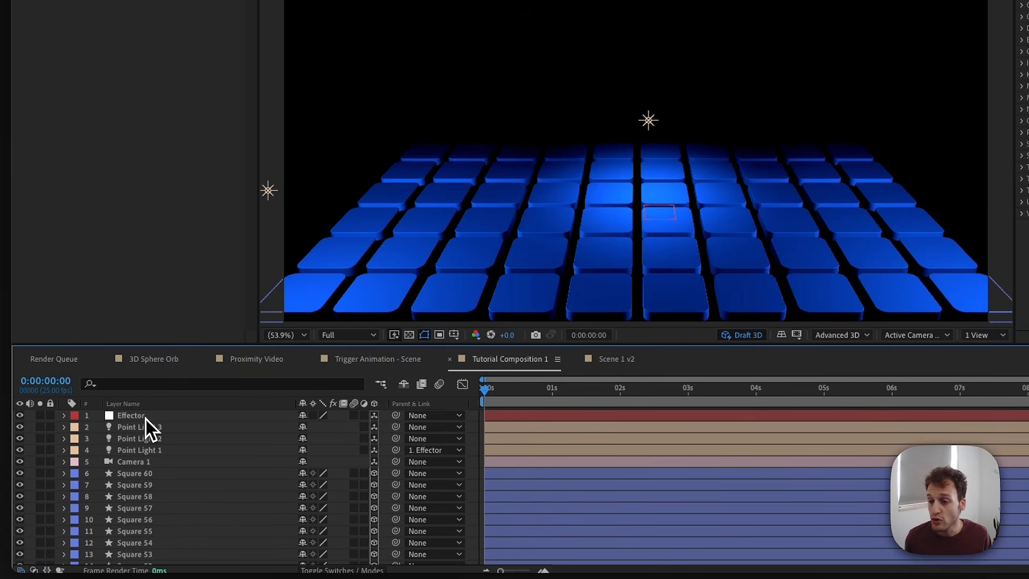
Add a Slider Control effect to the Effector null and rename it Radius.
left_click(143, 417)
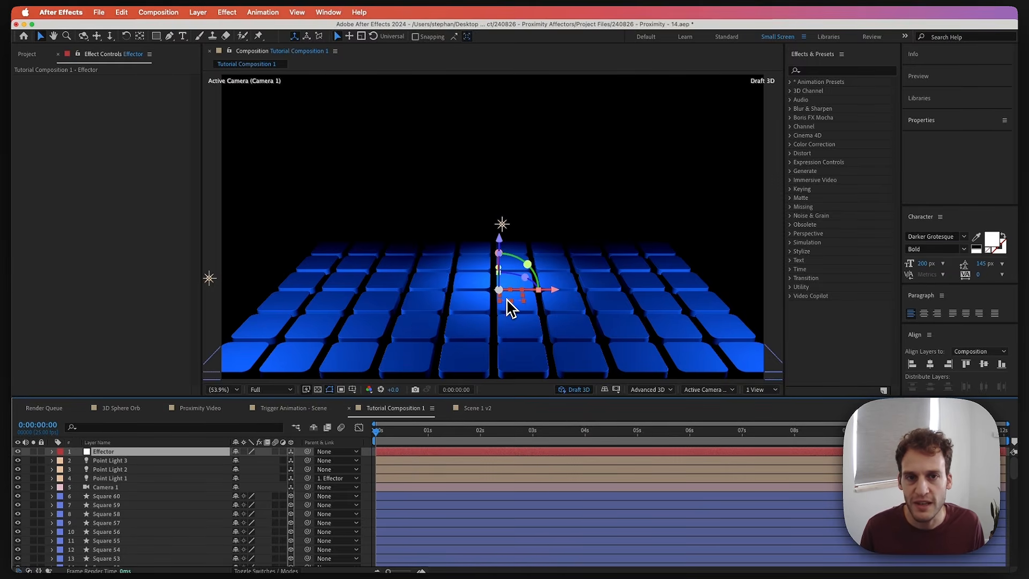
left_click(812, 71)
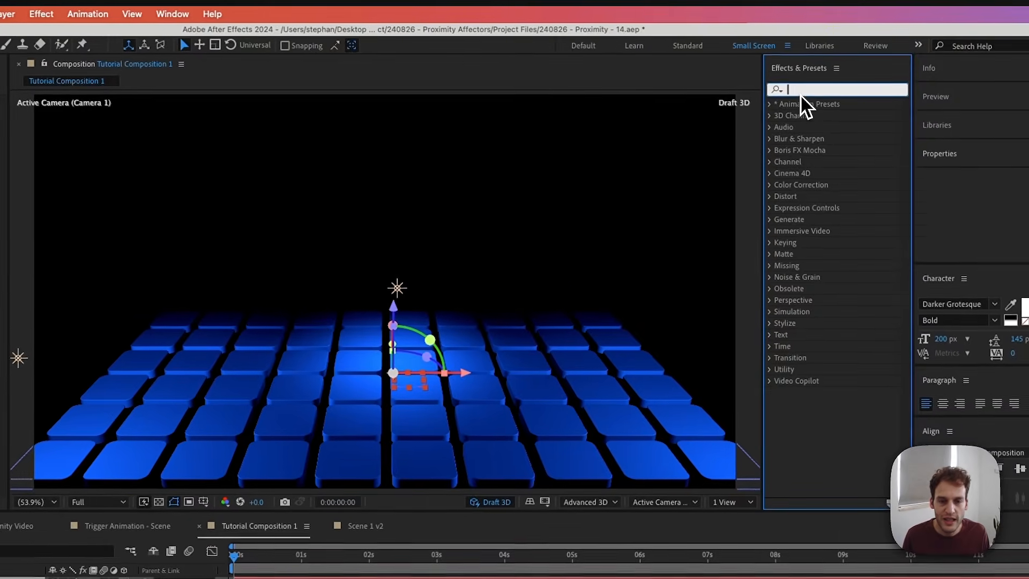
type("slider")
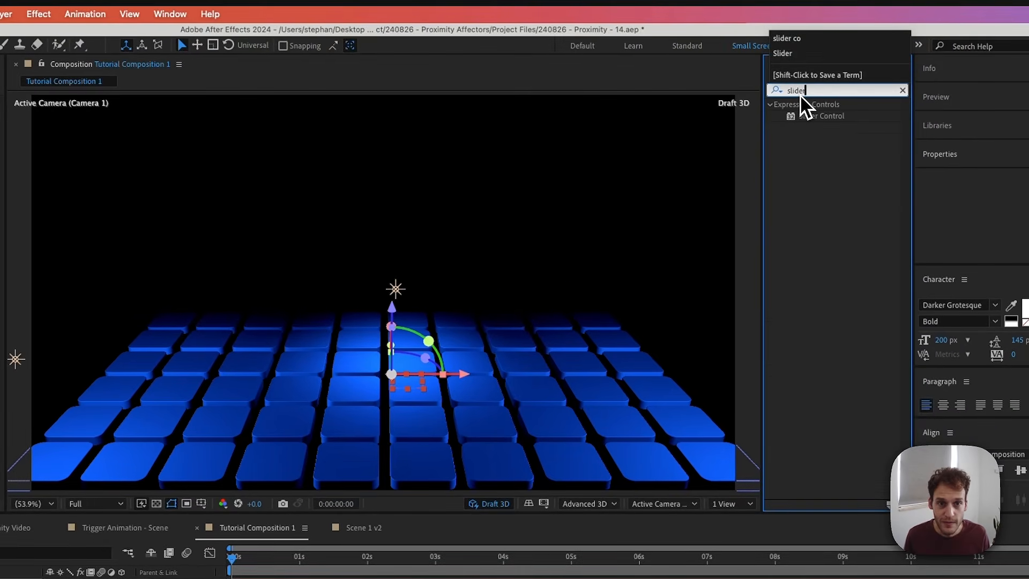
left_click(843, 116)
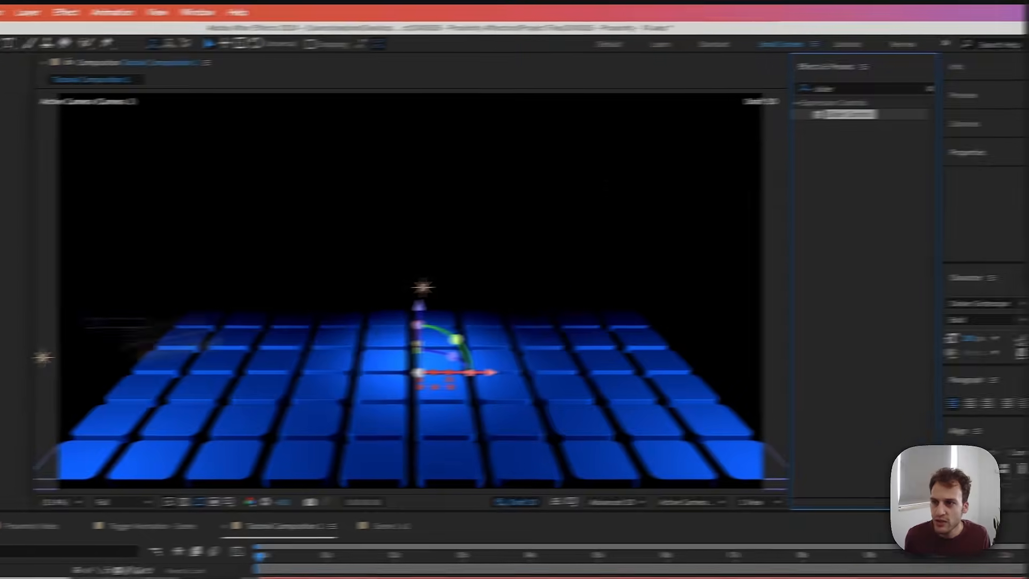
left_click_drag(843, 114, 89, 288)
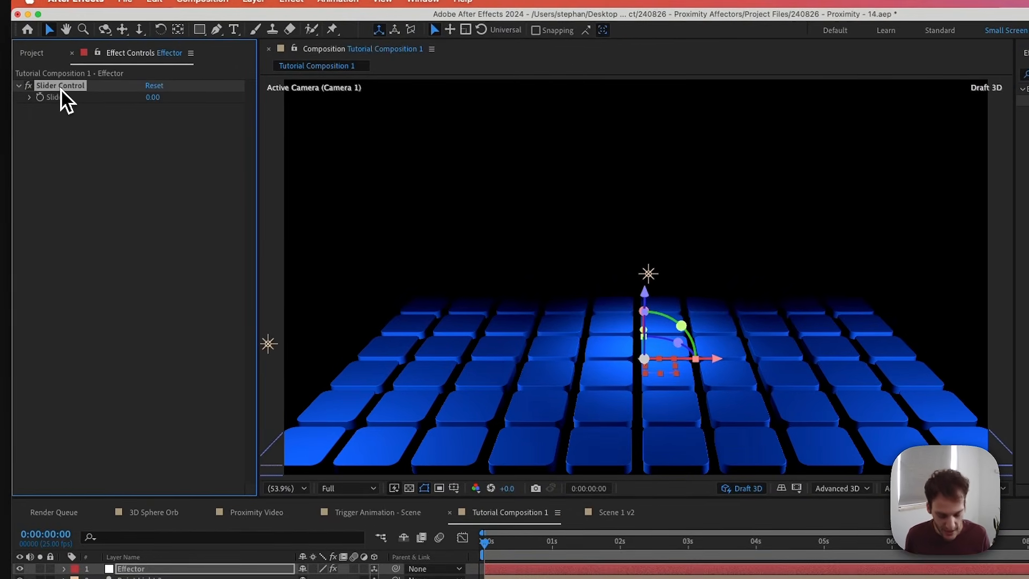
key("Return")
type("Rad")
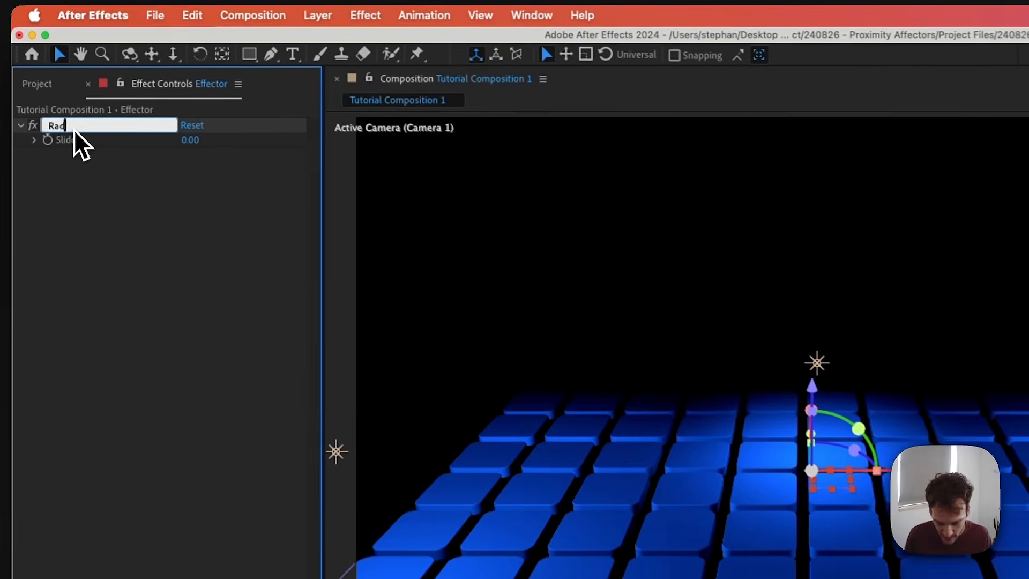
type("ius")
key("Return")
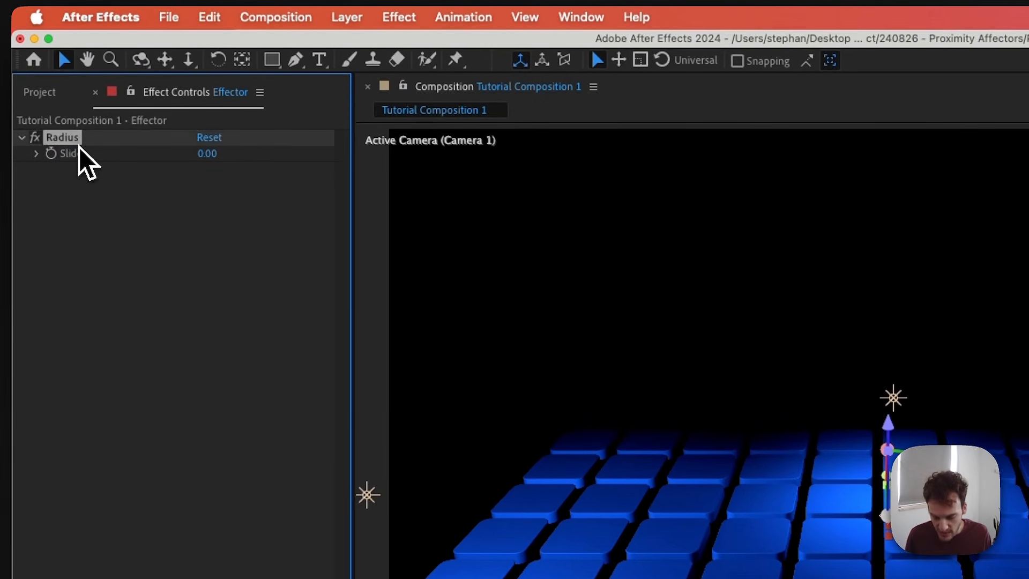
Duplicate the Radius slider on the Effector and rename the copy Radius Strength.
key("super+d")
key("Return")
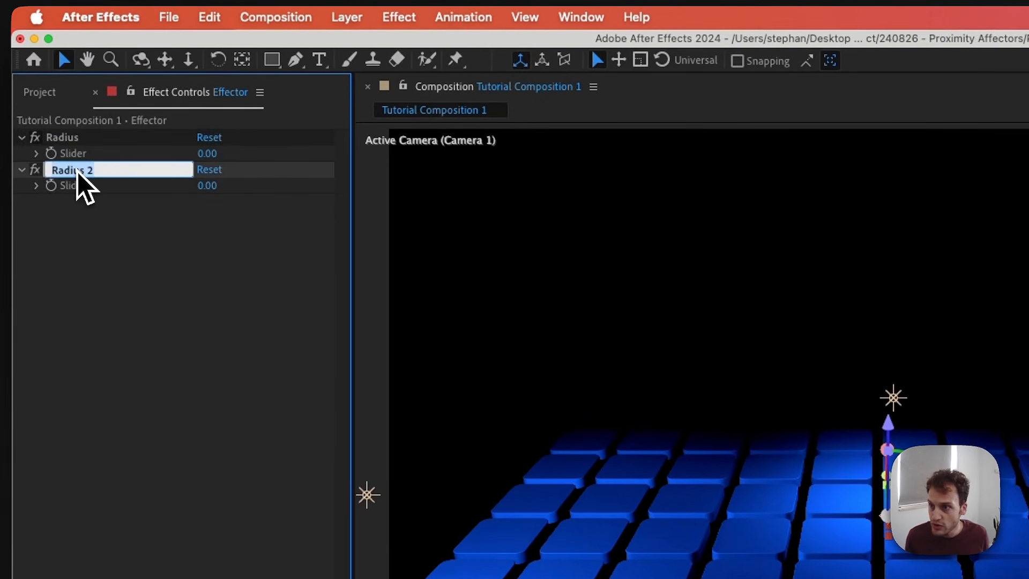
key("Right")
key("BackSpace")
type("Stre")
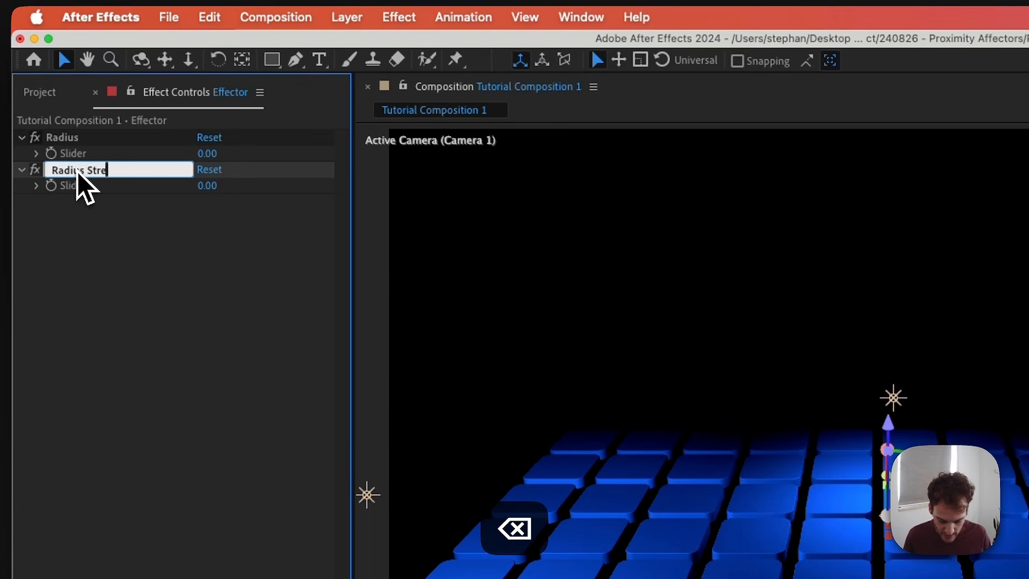
type("ngth")
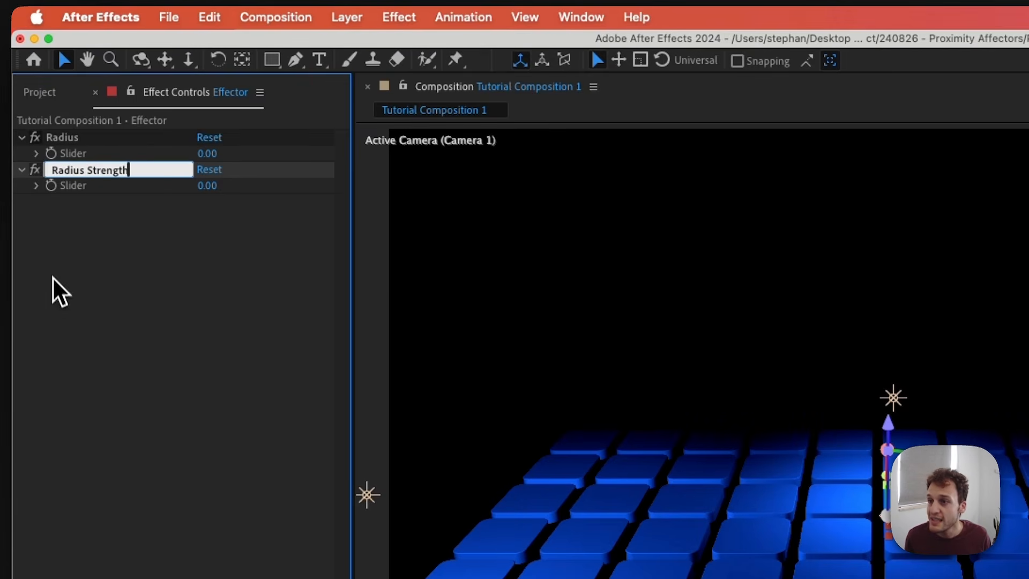
key("Return")
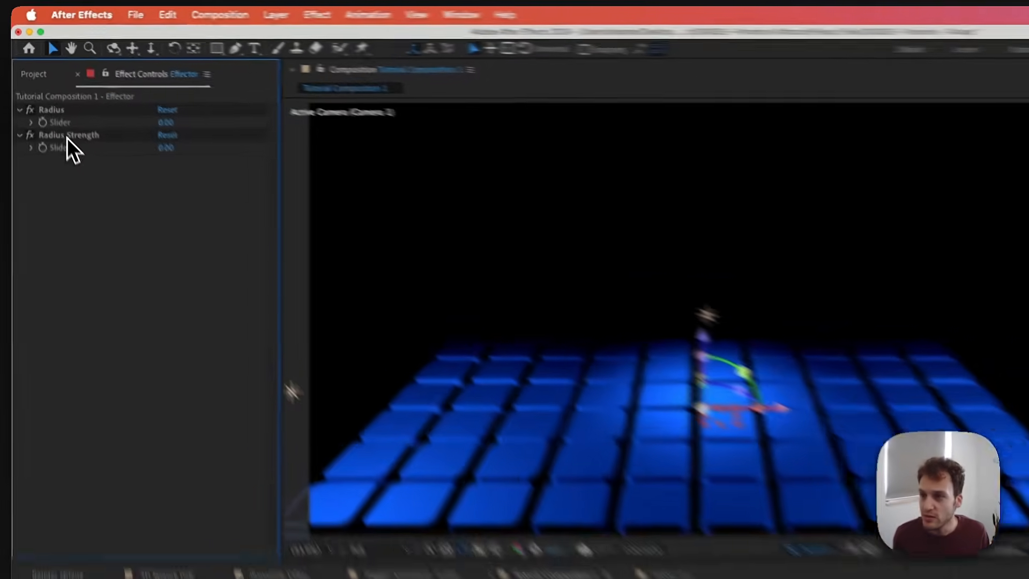
Duplicate the Radius Strength slider on the Effector and rename the copy Scale To.
left_click(52, 97)
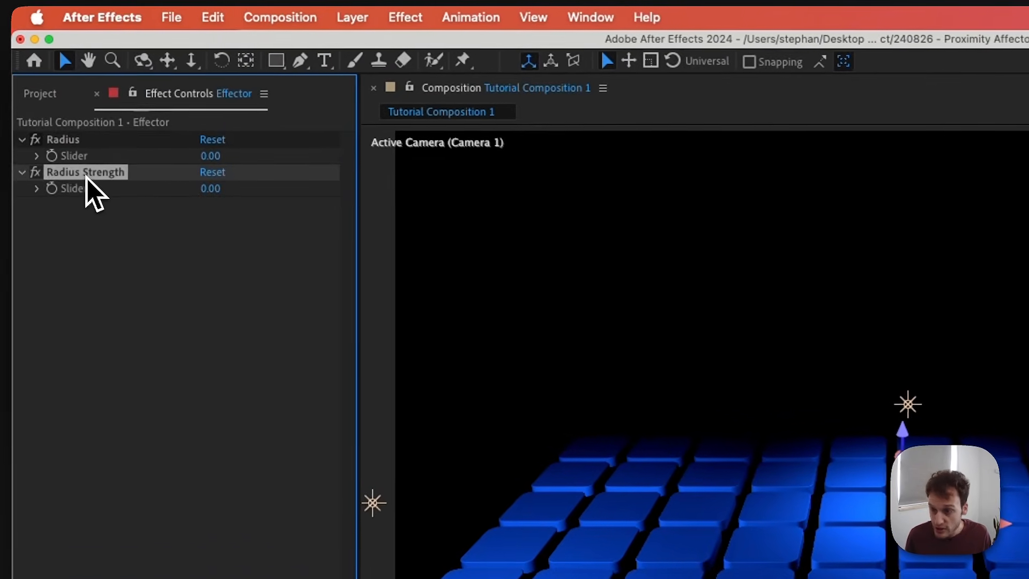
key("super+d")
key("Return")
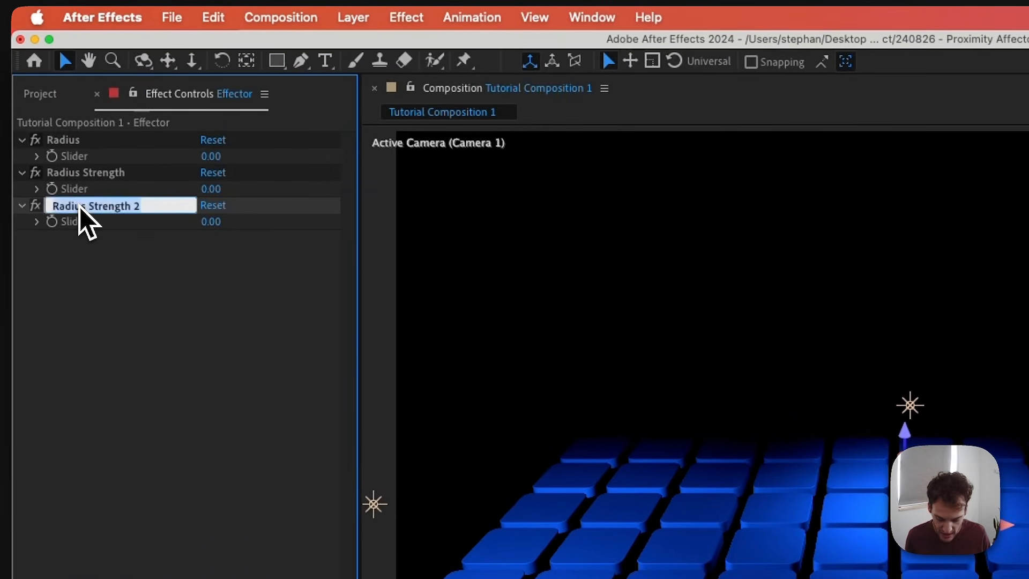
type("Scale To")
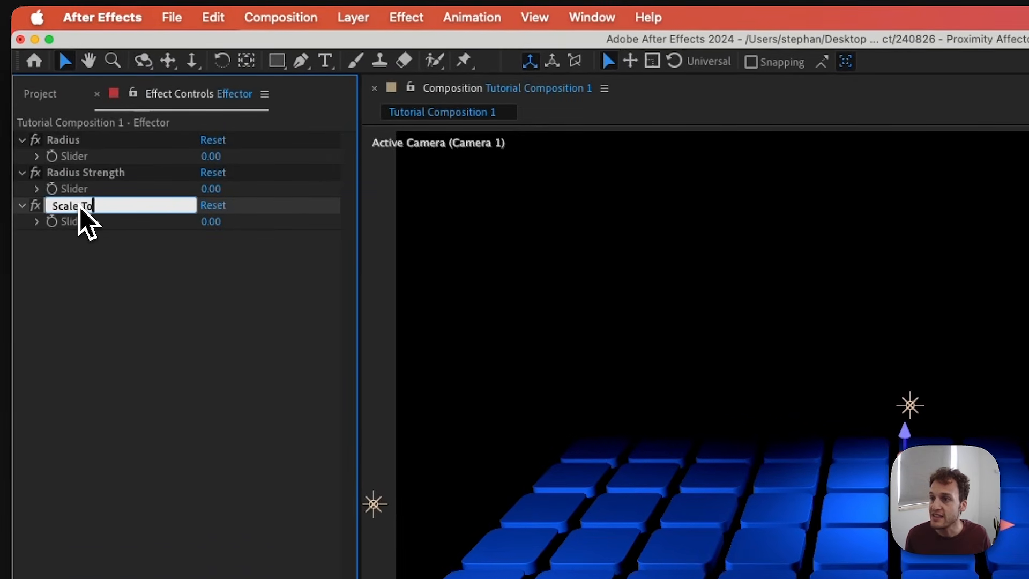
key("Return")
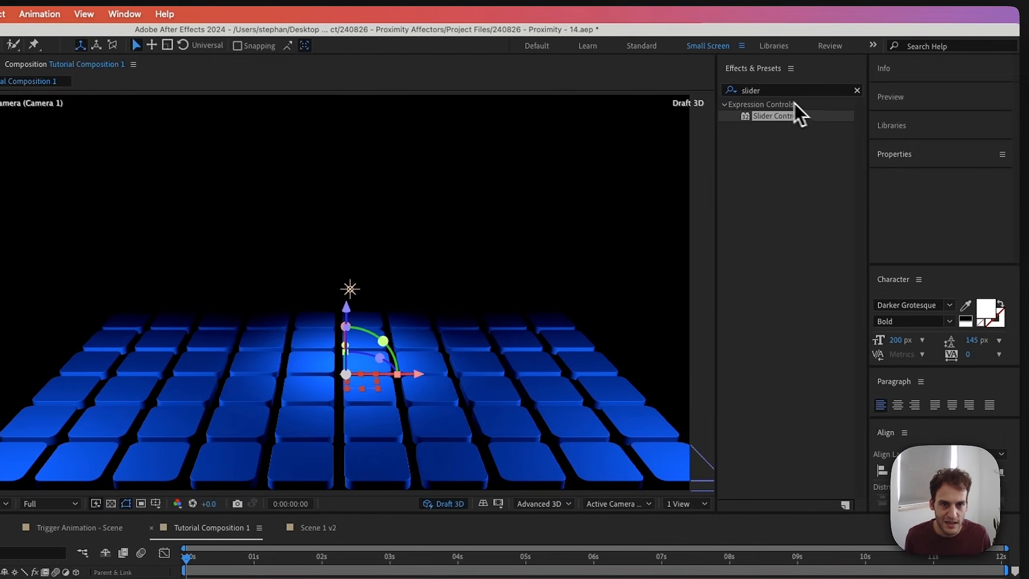
Add a 3D Point Control effect to the Effector null and rename it Position XYZ.
left_click(764, 95)
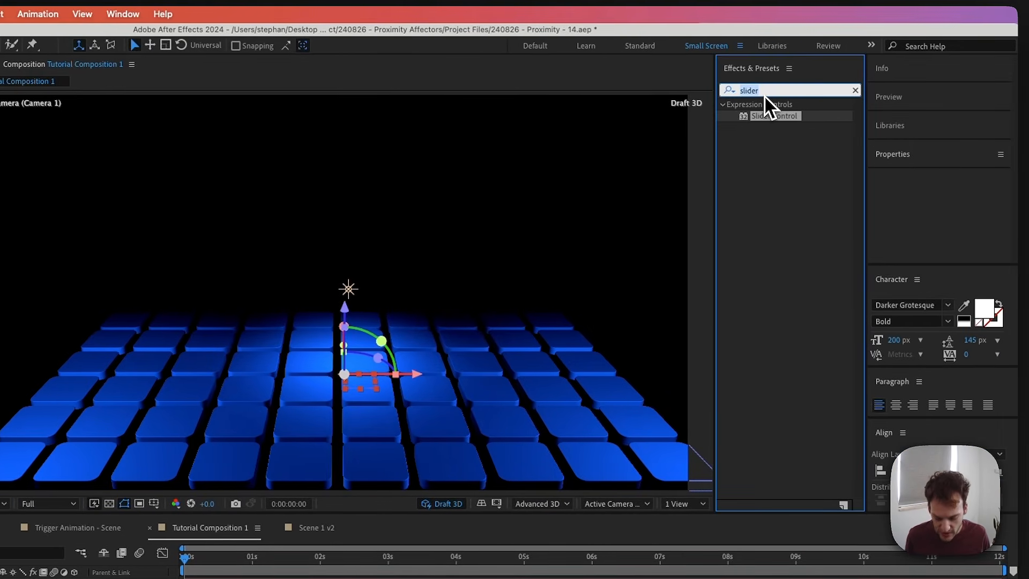
type("3d poin")
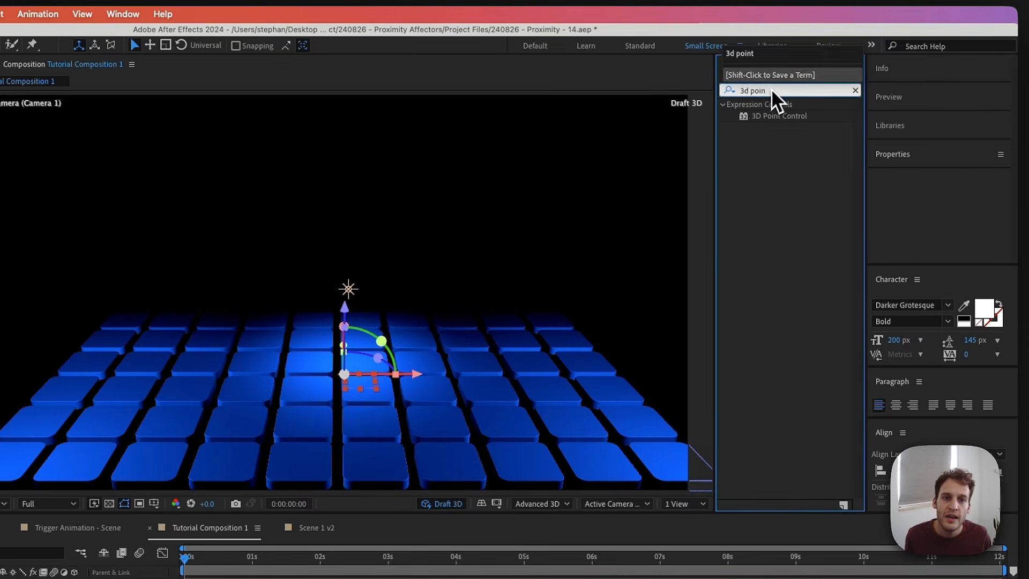
double_click(766, 117)
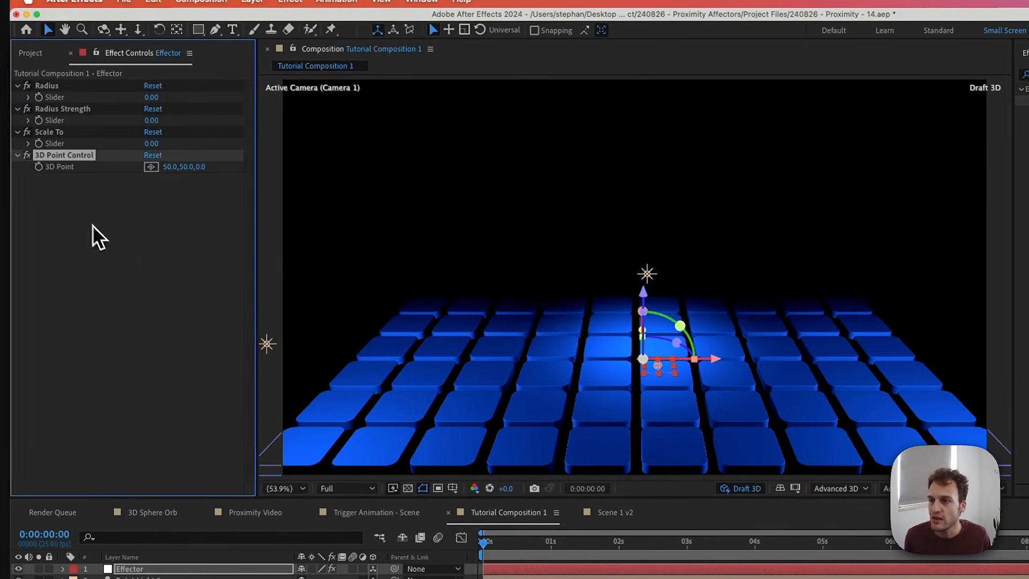
key("Return")
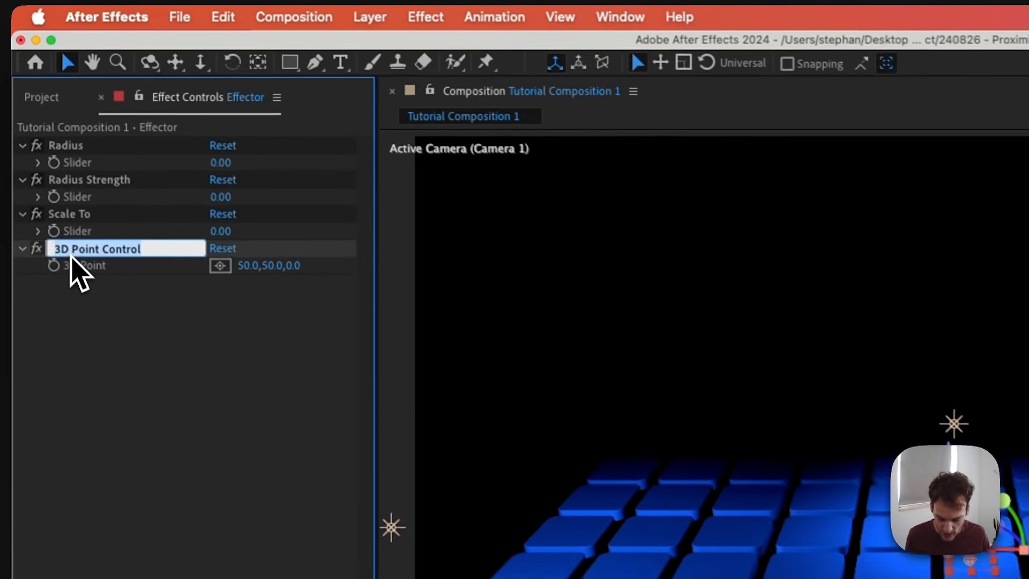
type("Positio")
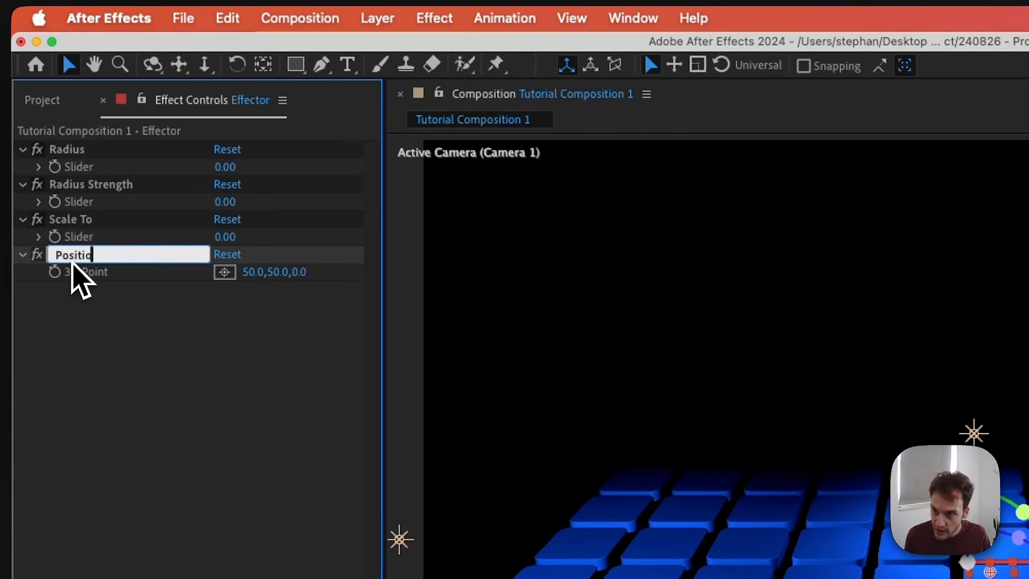
type("n XYZ")
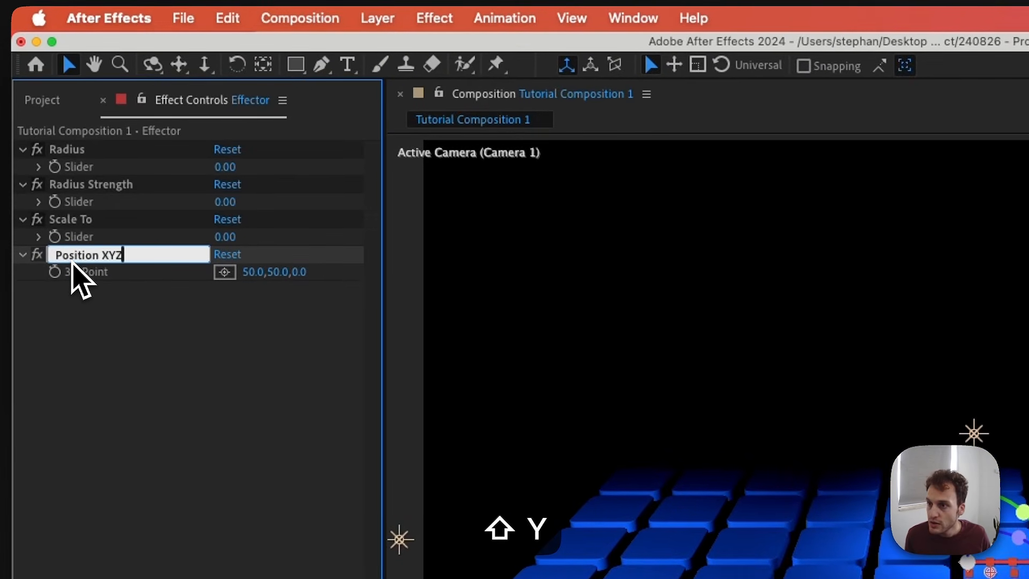
key("Return")
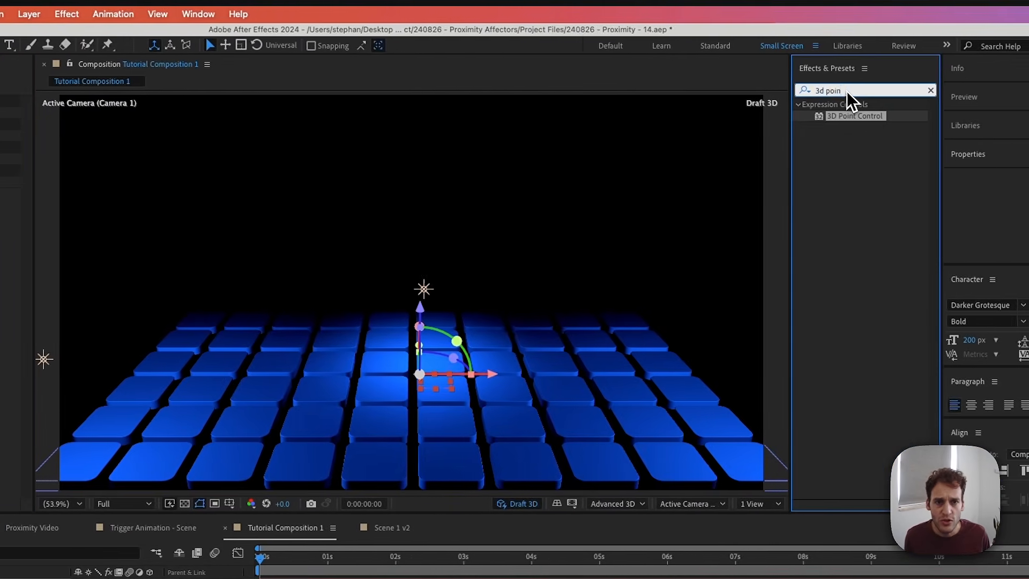
Add a Color Control effect to the Effector null and rename it Color From.
left_click(845, 91)
type("colo")
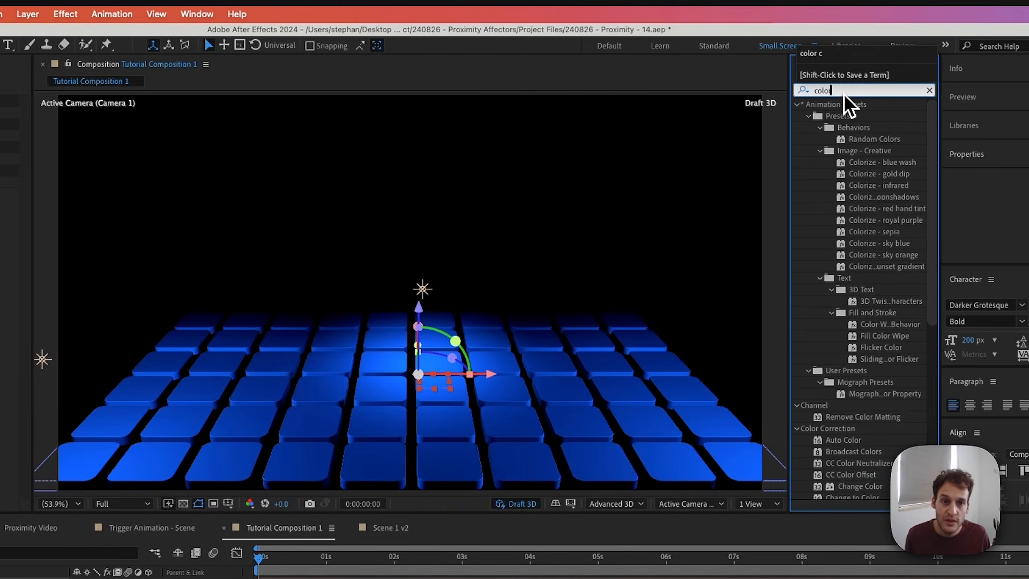
type("r c")
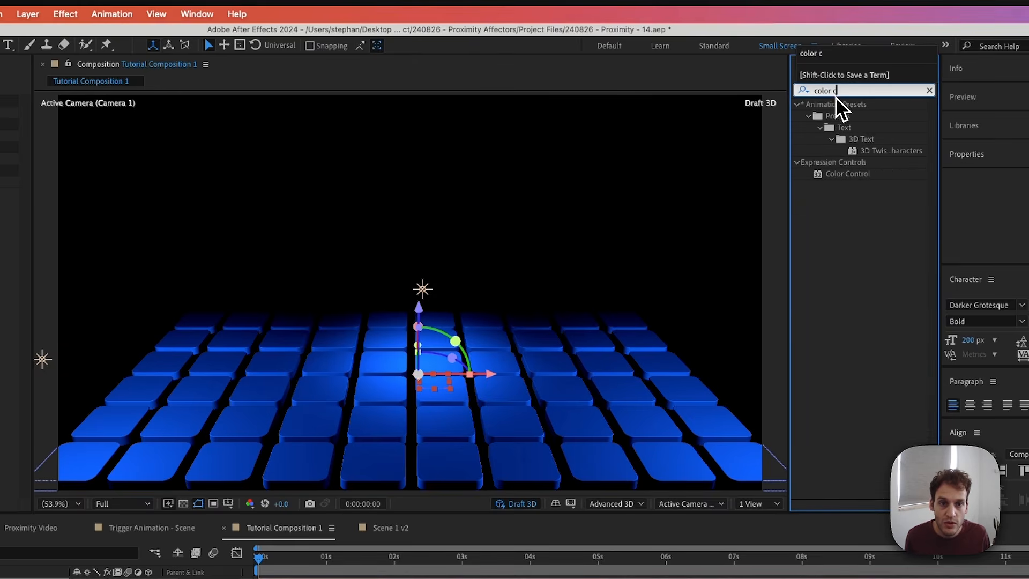
double_click(852, 173)
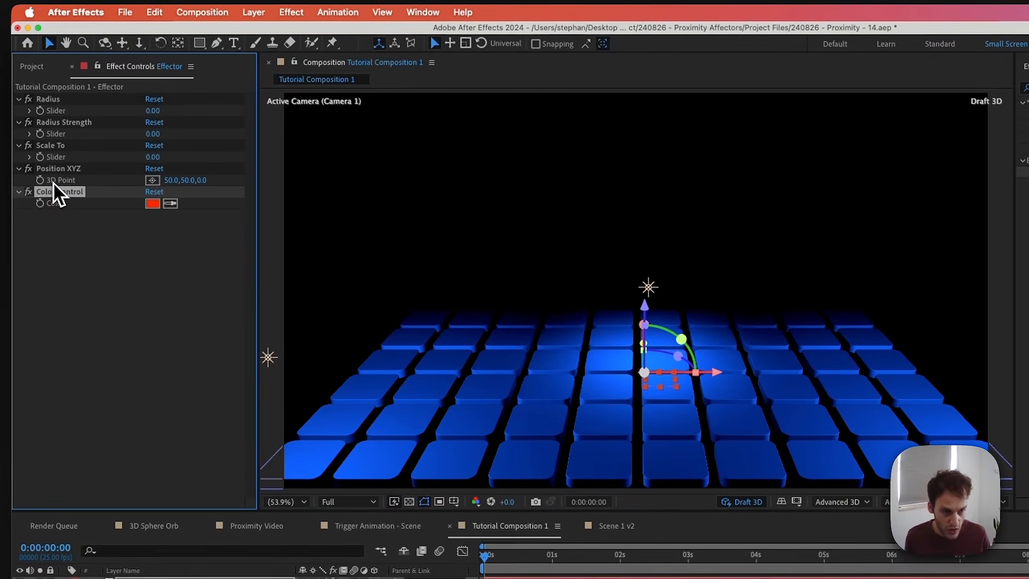
key("Return")
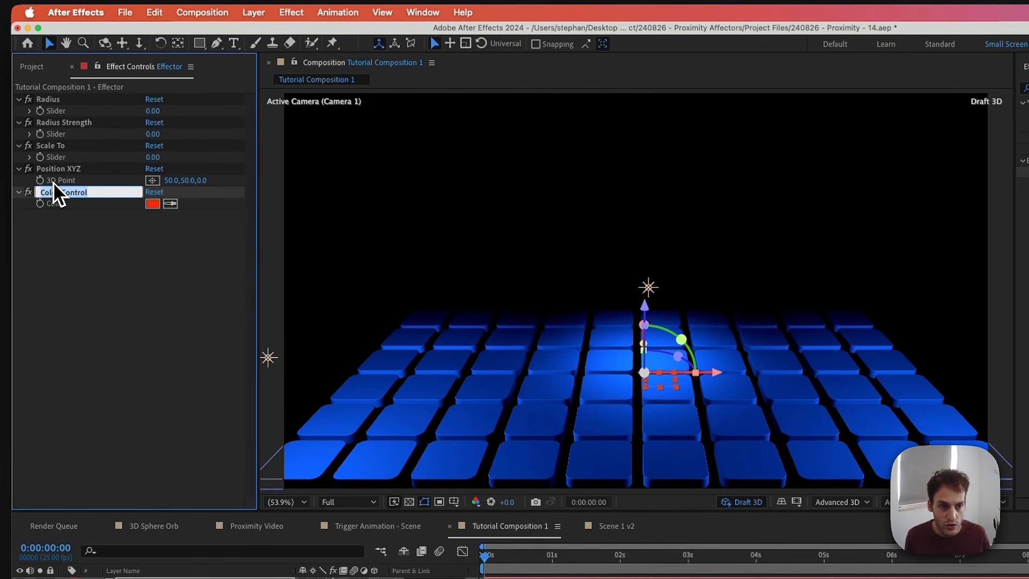
type("Color From")
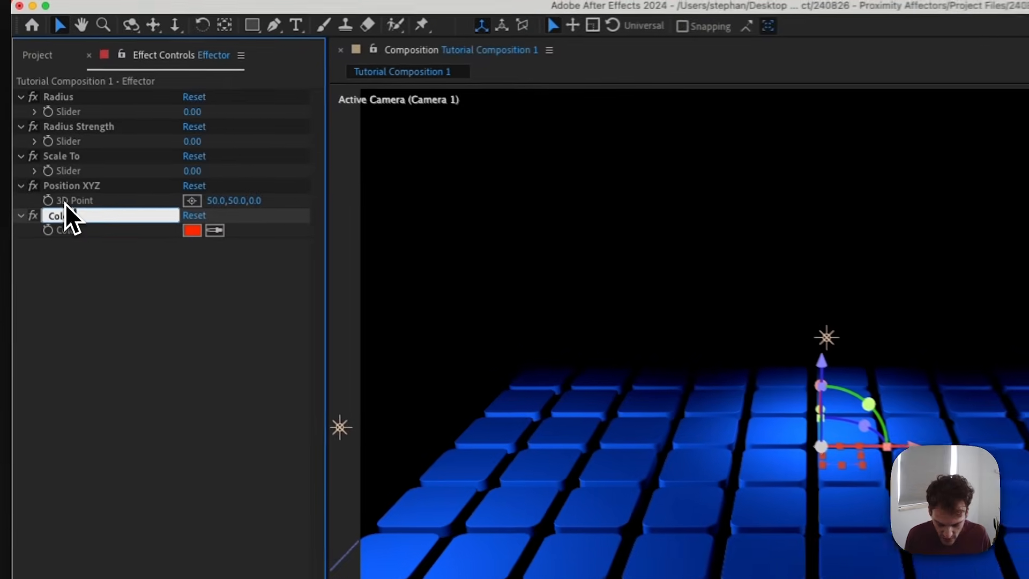
key("Return")
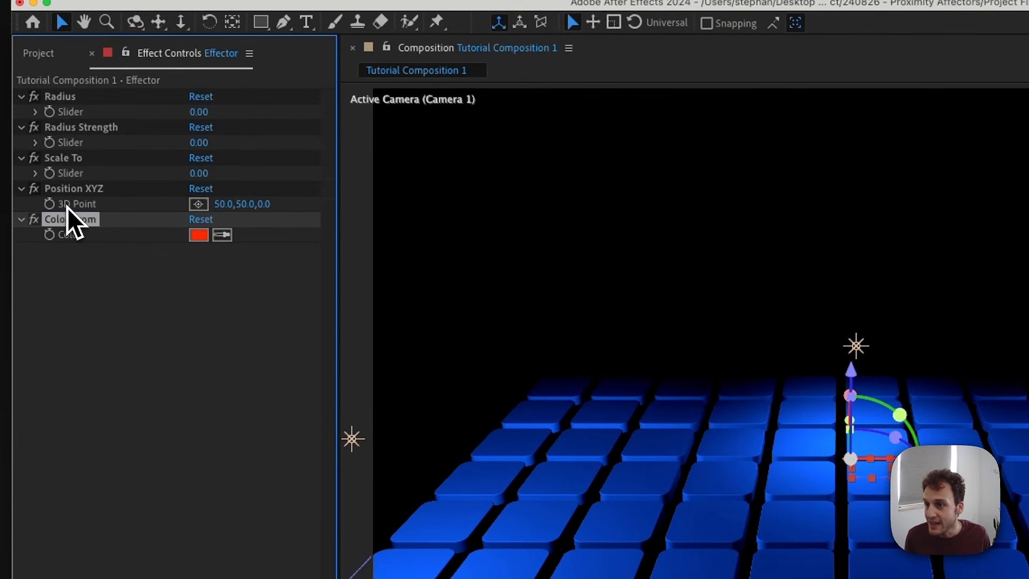
Duplicate the Color From control on the Effector and rename the copy Color To.
key("super+d")
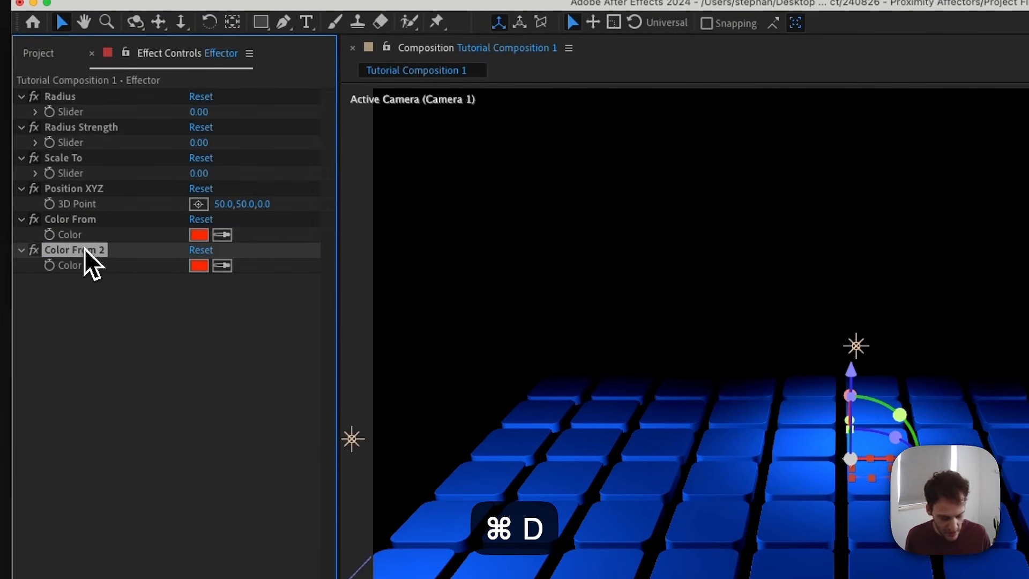
key("Return")
key("Right")
key("BackSpace")
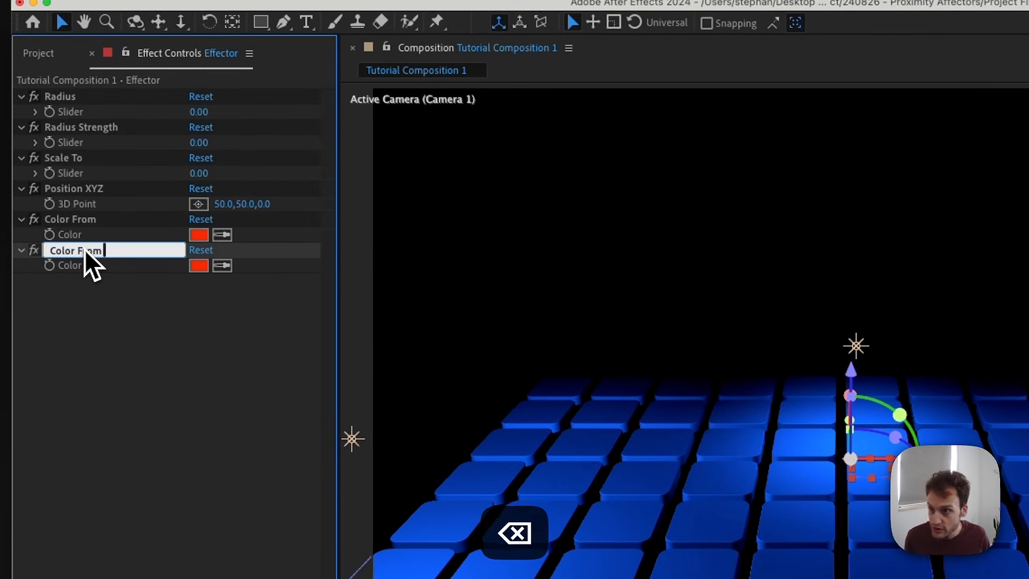
key("BackSpace")
key("BackSpace")
key("BackSpace")
key("BackSpace")
key("BackSpace")
type("T")
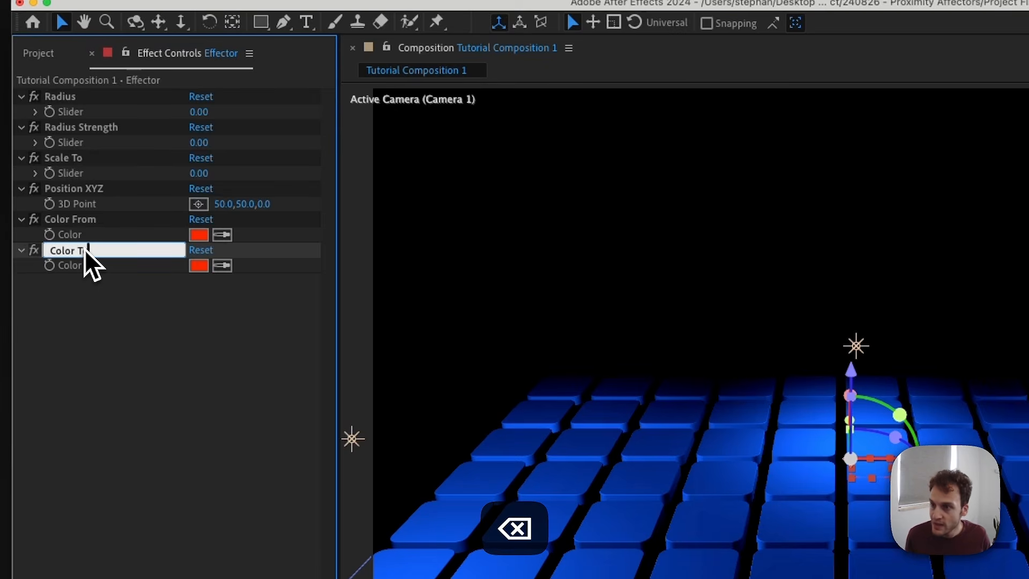
type("o")
key("Return")
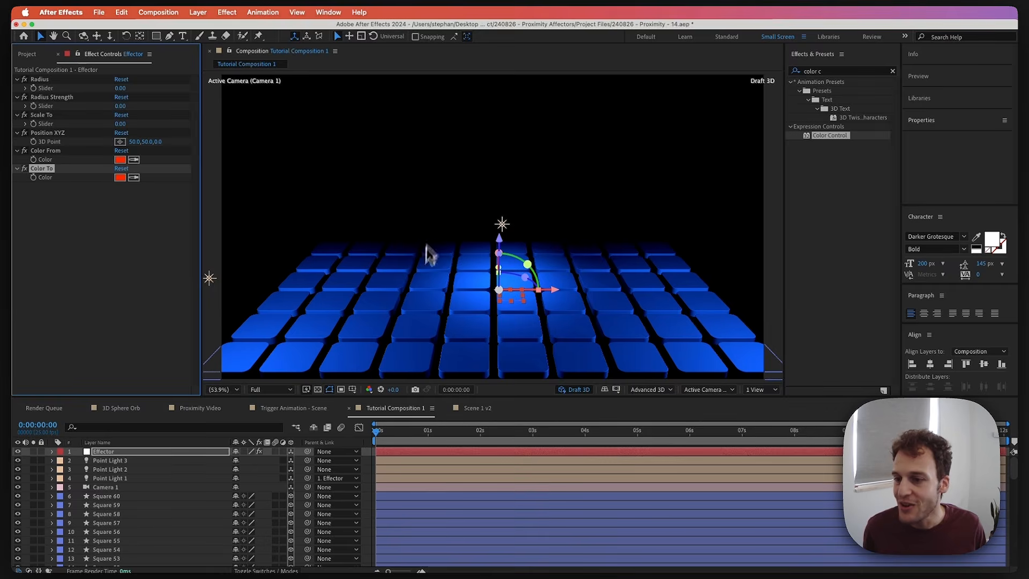
Select the original Square layer at the end of the layer stack and bring up the Expressions section in Notes.
scroll(119, 536, "down", 10)
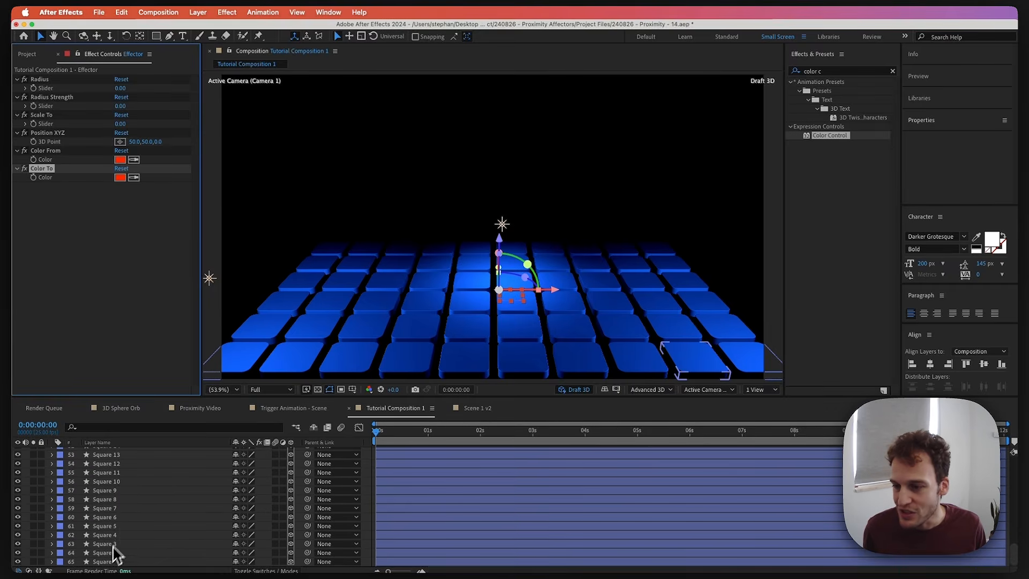
left_click(105, 562)
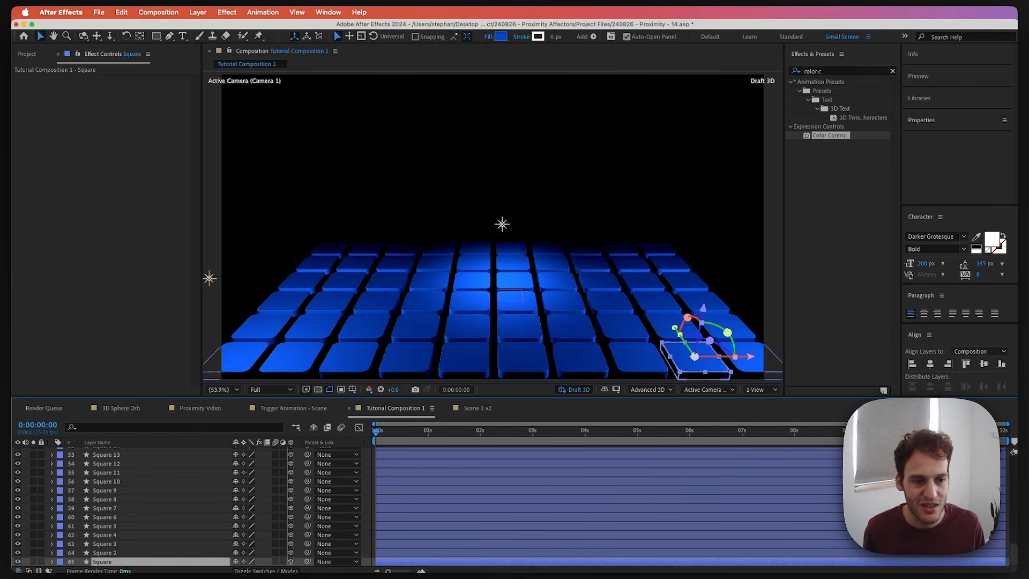
key("super+Tab")
left_click_drag(1028, 161, 458, 114)
scroll(505, 278, "down", 1)
scroll(505, 285, "down", 2)
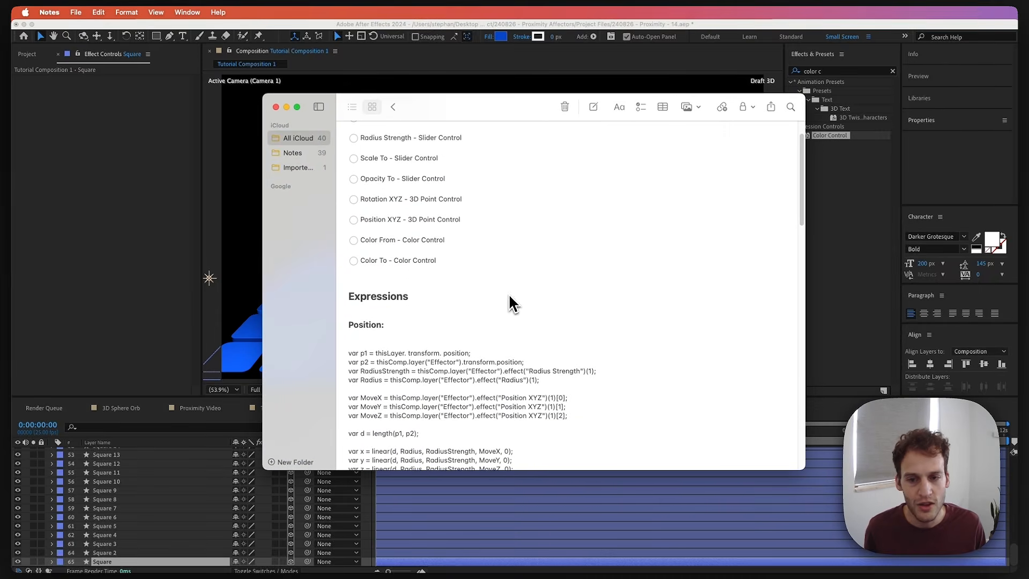
scroll(506, 315, "down", 4)
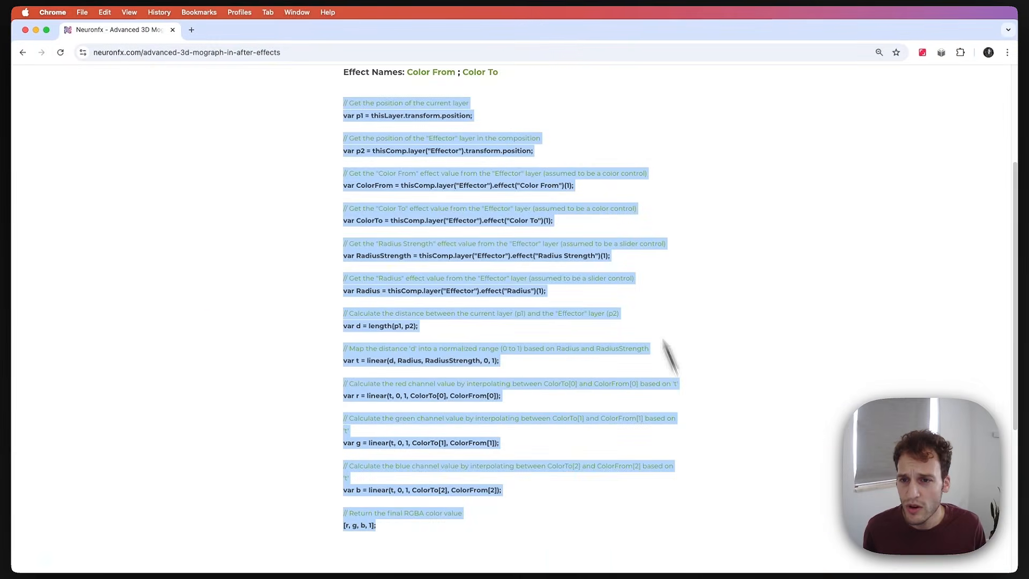
Examine the commented Color expression on the neuronfx web page in Chrome, then put the browser away.
left_click(478, 138)
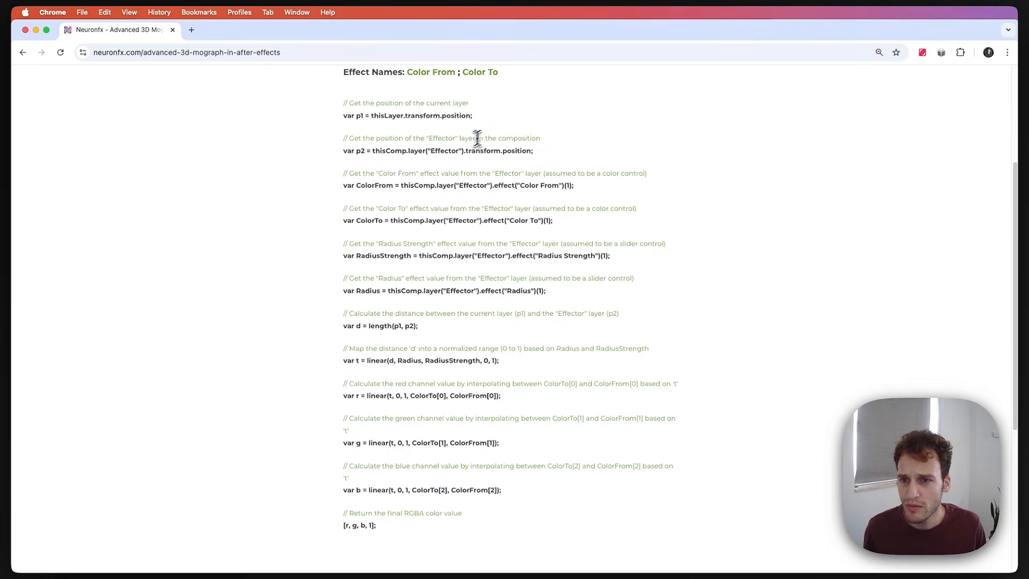
scroll(313, 211, "up", 5)
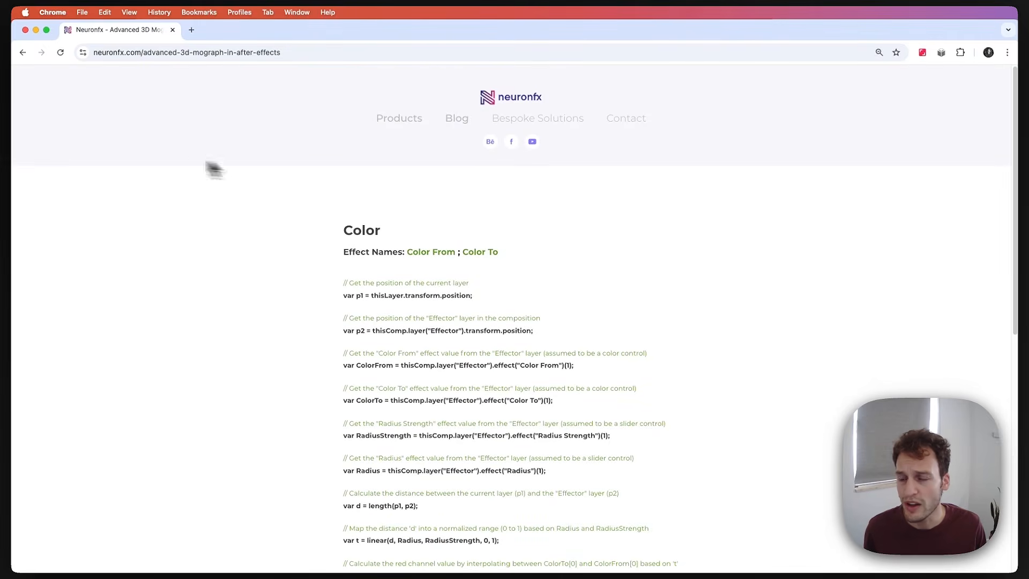
scroll(349, 271, "down", 3)
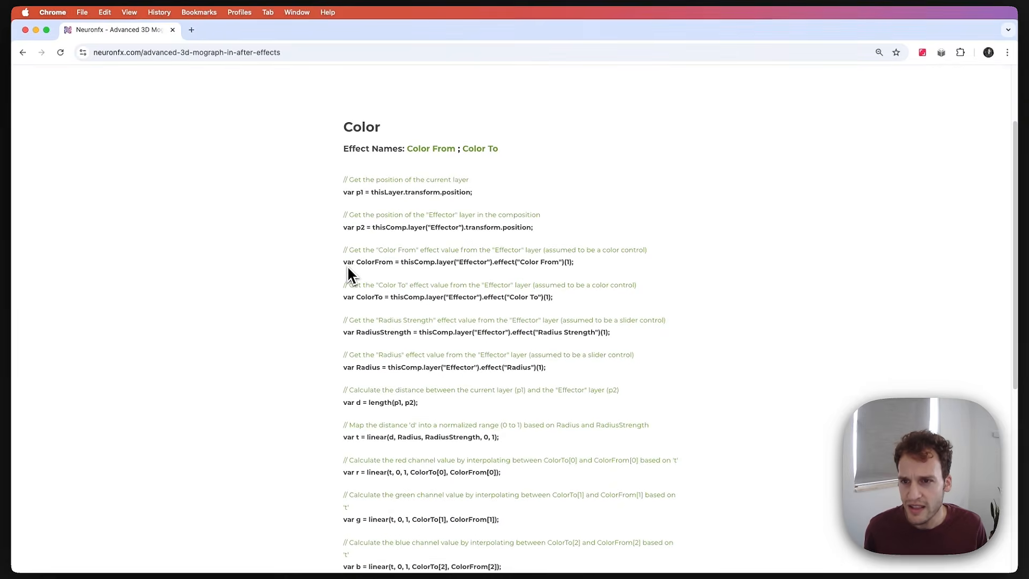
scroll(349, 272, "down", 2)
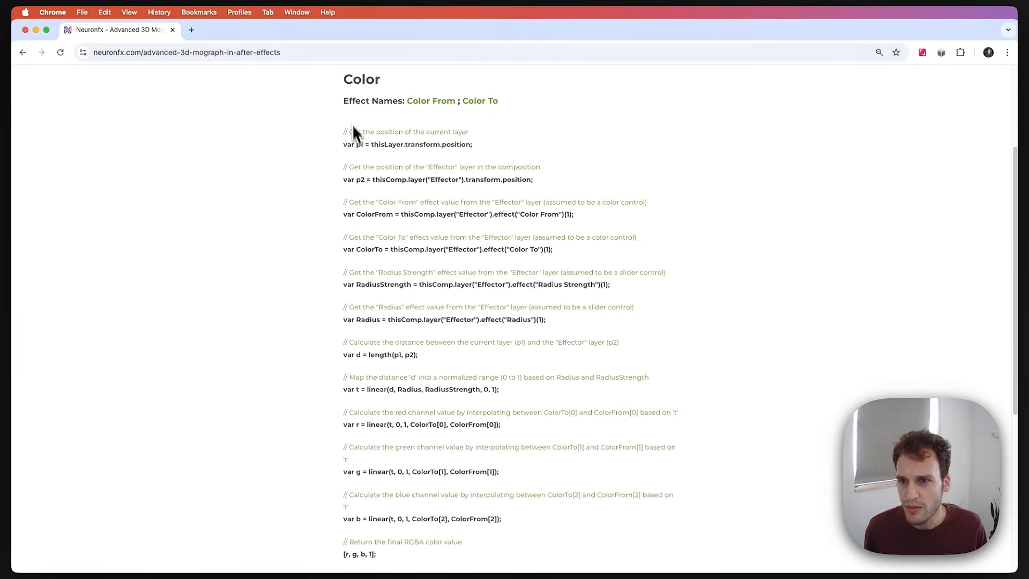
scroll(356, 125, "up", 1)
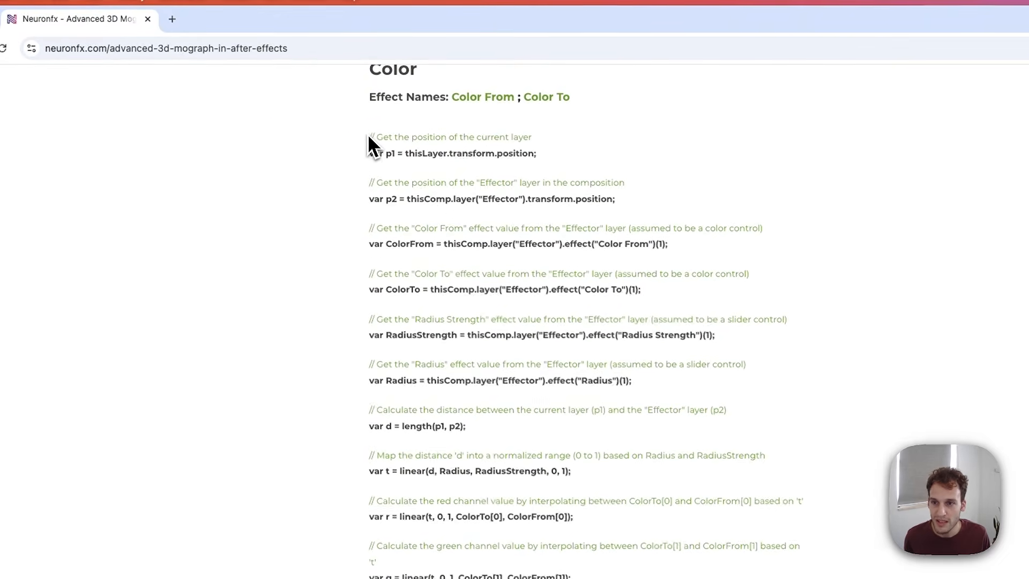
left_click_drag(367, 133, 539, 578)
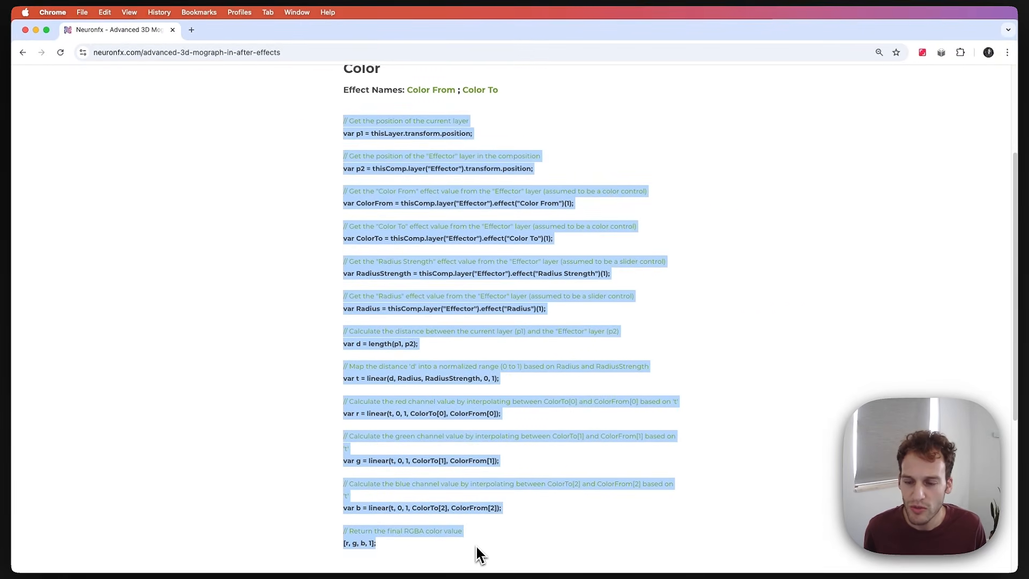
scroll(549, 407, "down", 2)
scroll(549, 407, "up", 1)
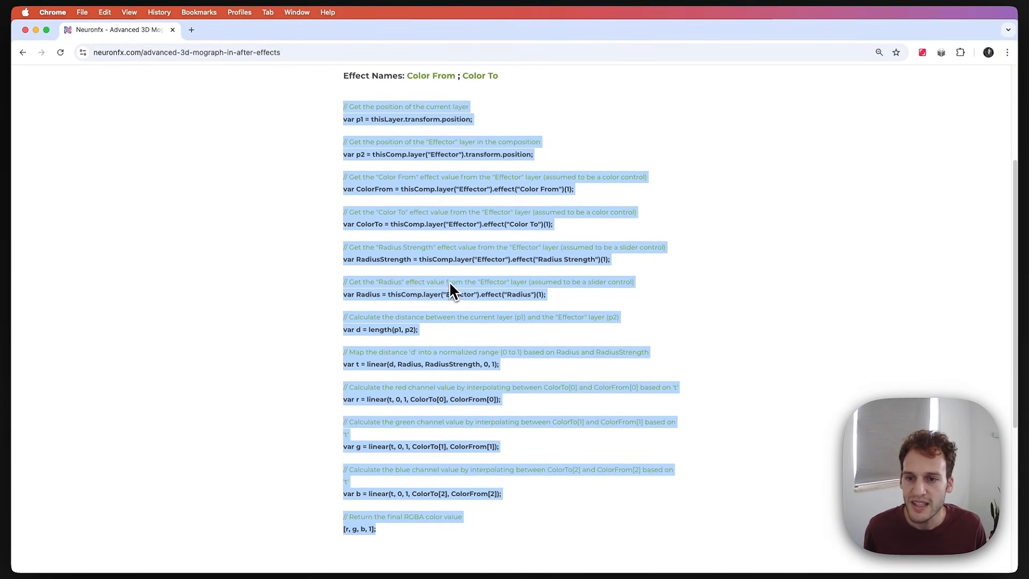
left_click(35, 30)
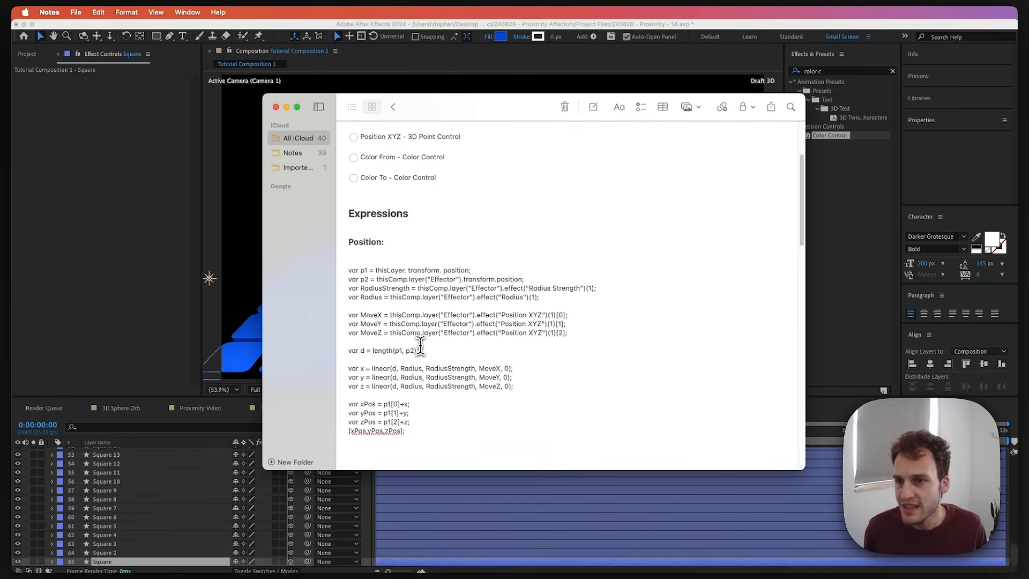
Copy the full Position expression from Notes, from the p1 variable through the [xPos,yPos,zPos] line.
scroll(420, 346, "up", 4)
scroll(421, 346, "down", 4)
scroll(354, 284, "down", 1)
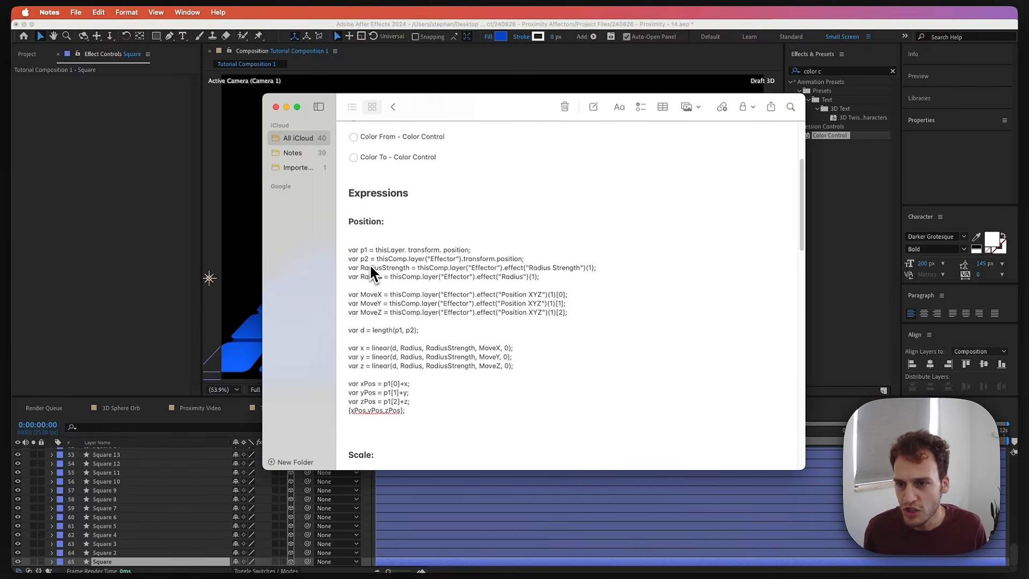
left_click_drag(345, 249, 508, 415)
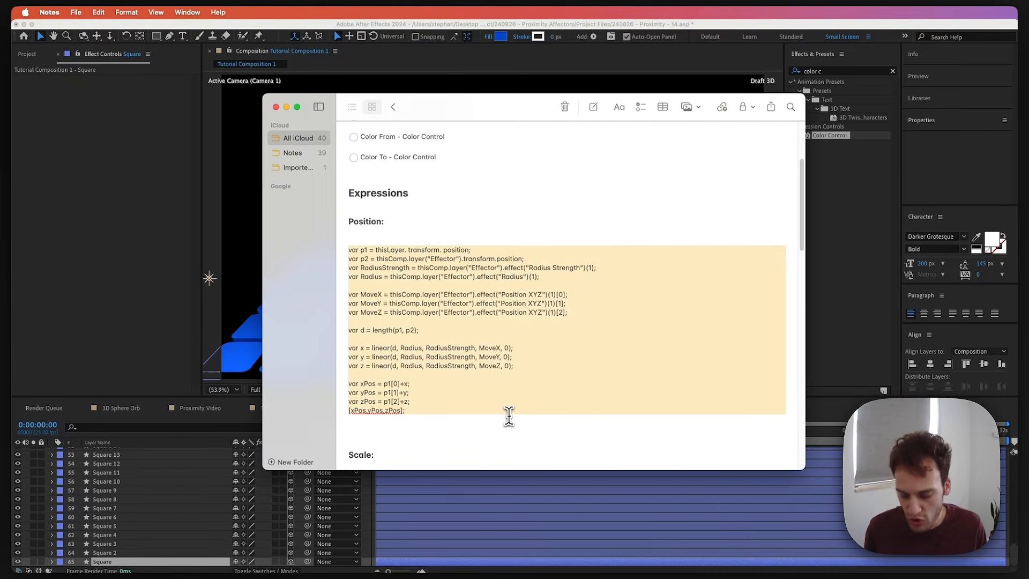
key("super+c")
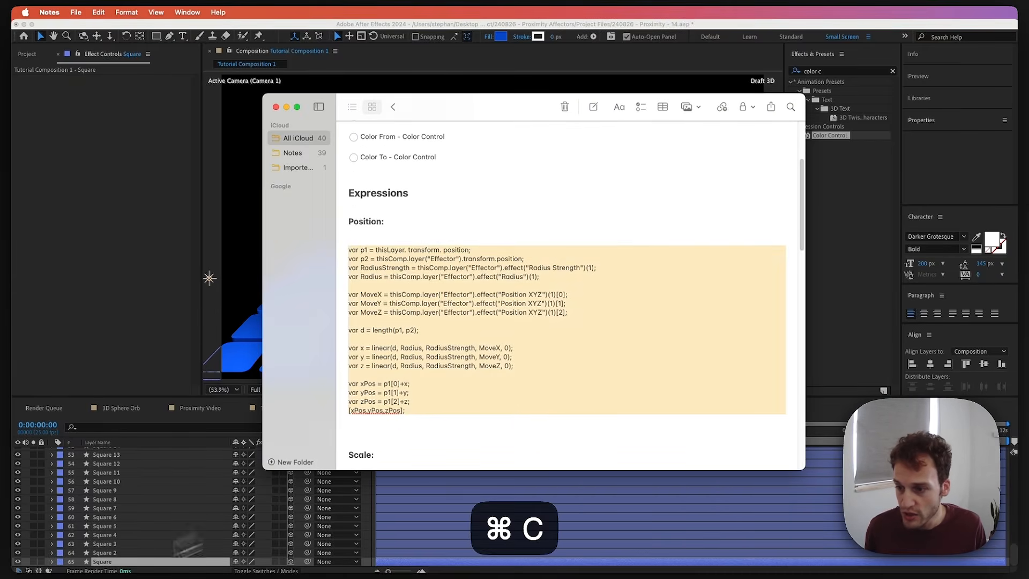
Back in After Effects, add an expression to the Square layer's Position and paste the copied Position code into it.
left_click(130, 560)
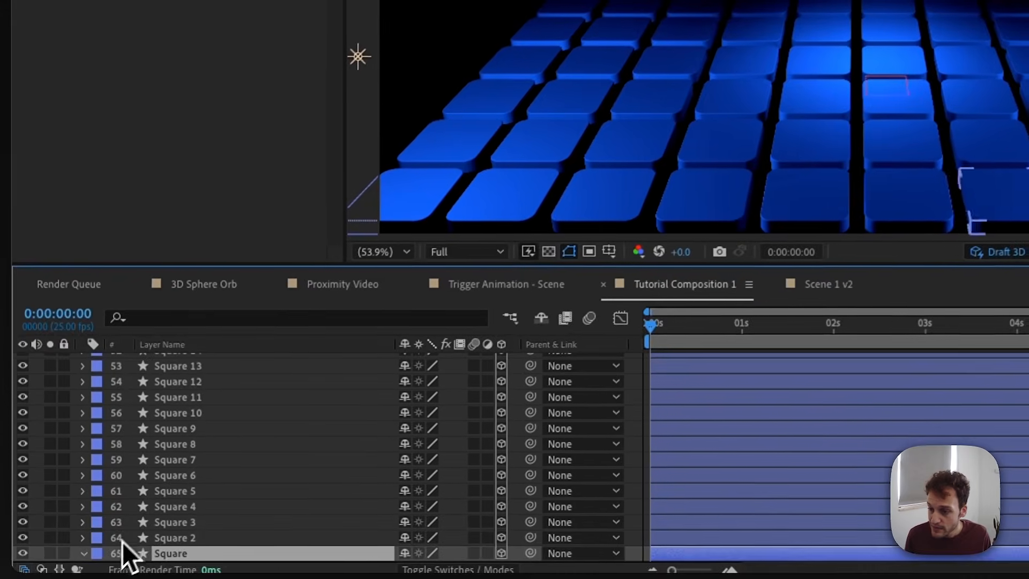
key("p")
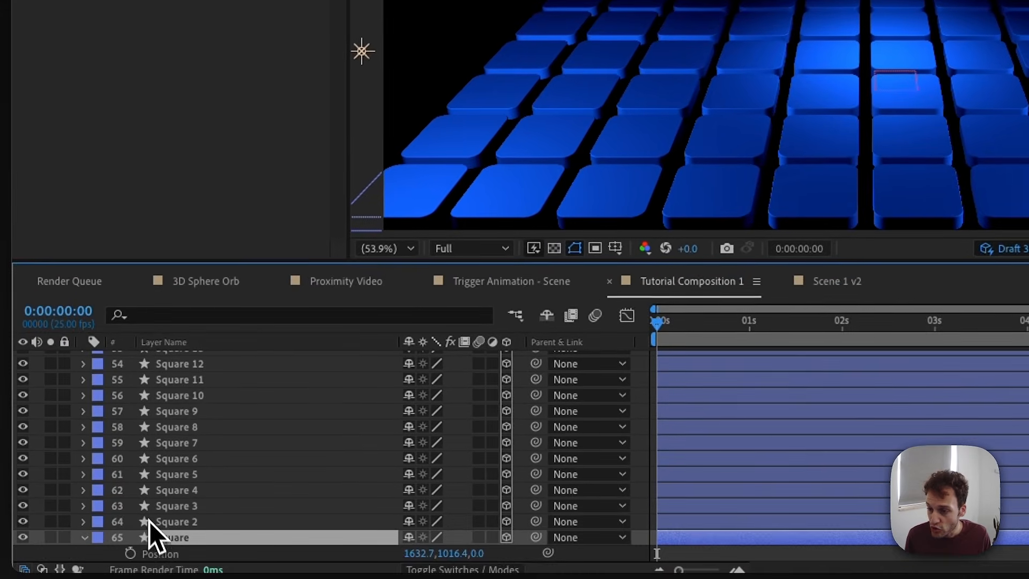
left_click(130, 554, "alt")
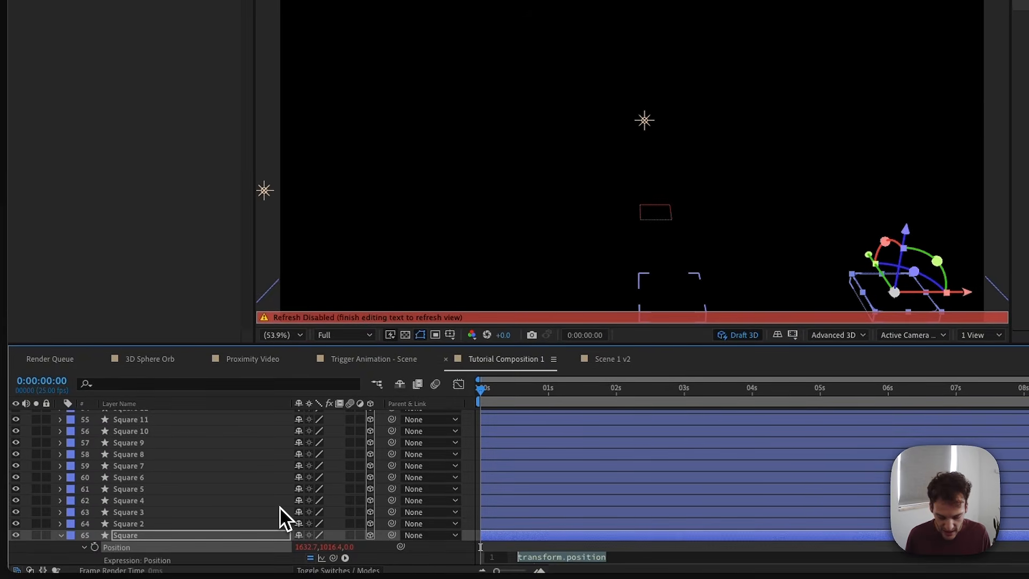
key("super+v")
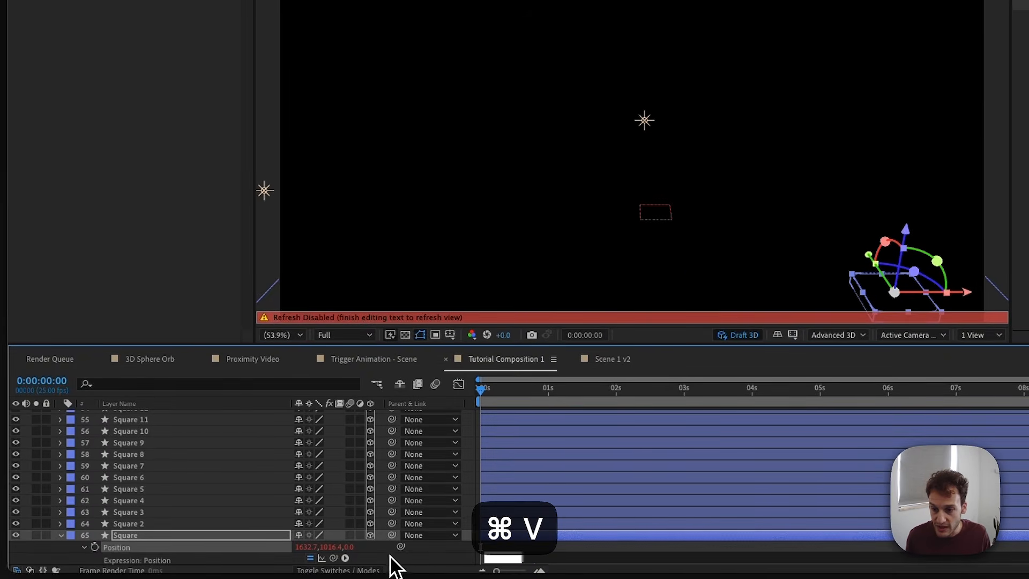
left_click(391, 557)
left_click(132, 530)
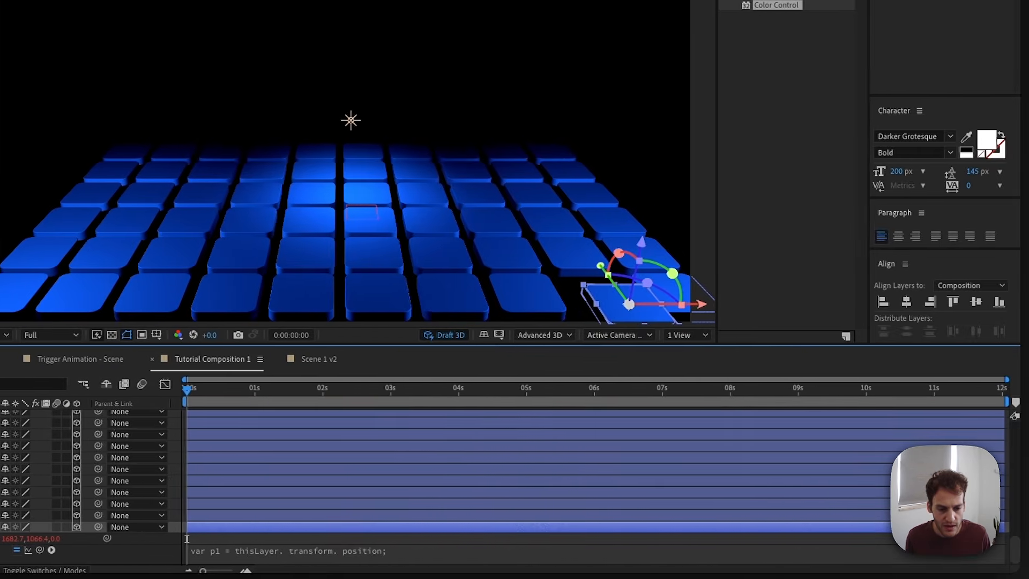
Switch to Notes and copy the full Scale expression, from the pos1 variable through the [finalValue,finalValue,finalValue] line.
key("super+Tab")
scroll(328, 228, "down", 2)
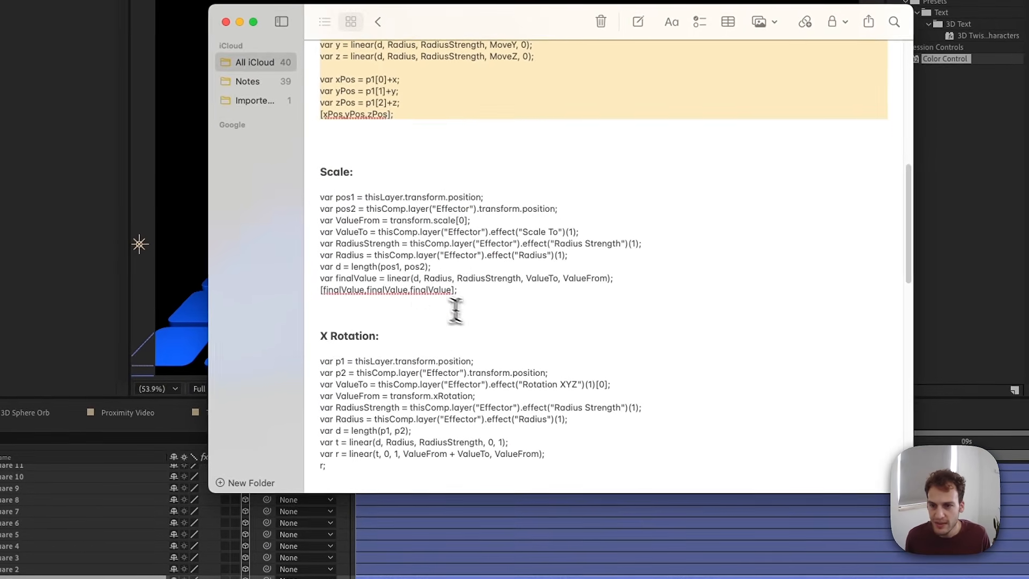
left_click_drag(478, 294, 285, 198)
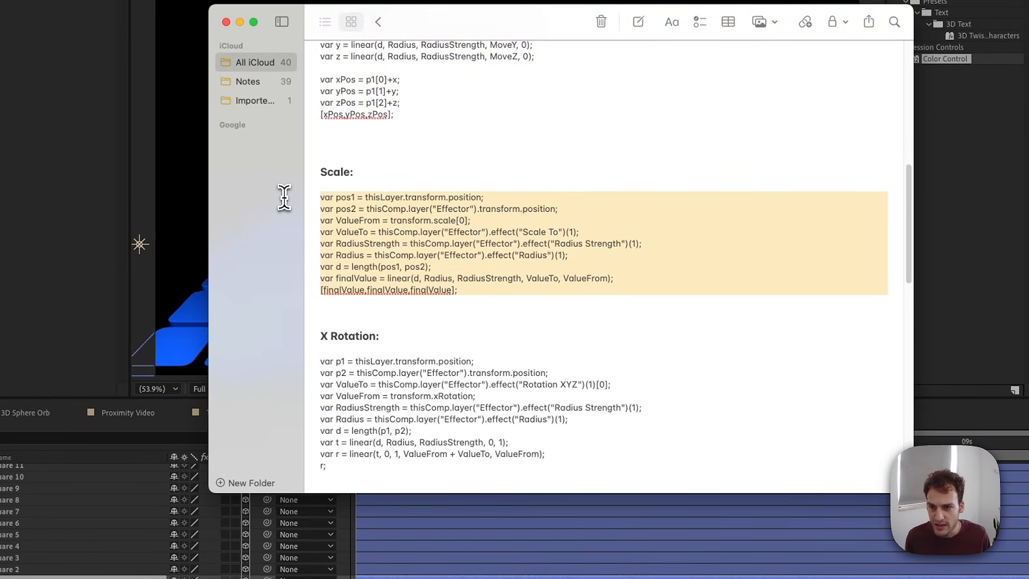
key("super+c")
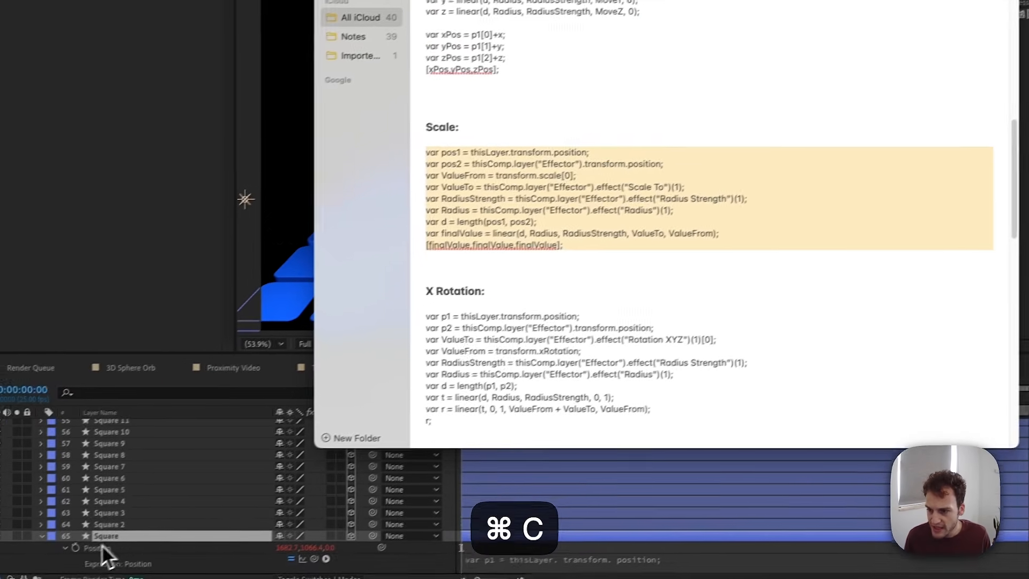
Back in After Effects, add an expression to the Square layer's Scale and paste the copied Scale code into it.
left_click(127, 530)
key("s")
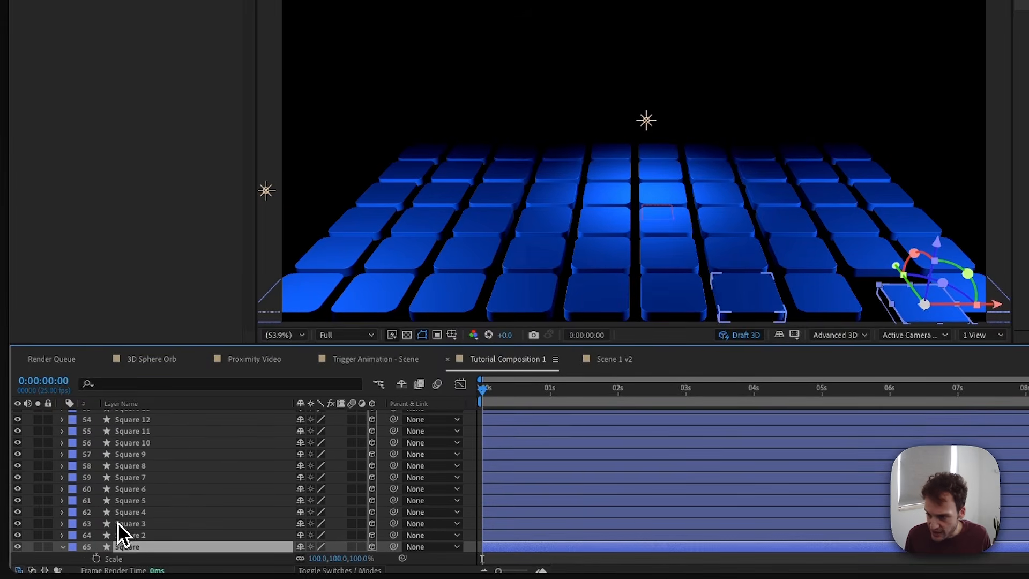
left_click(96, 560, "alt")
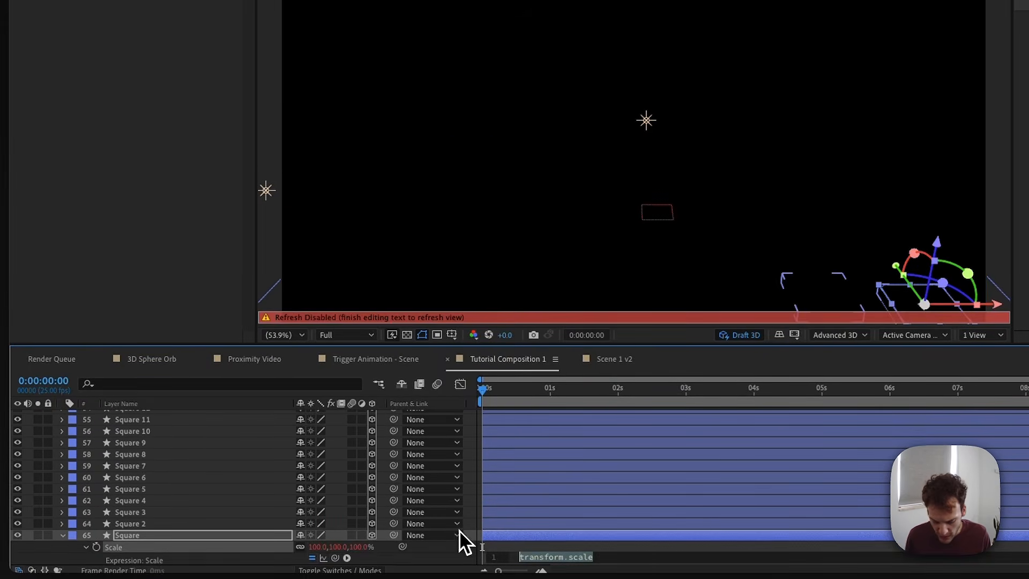
key("super+v")
left_click(448, 565)
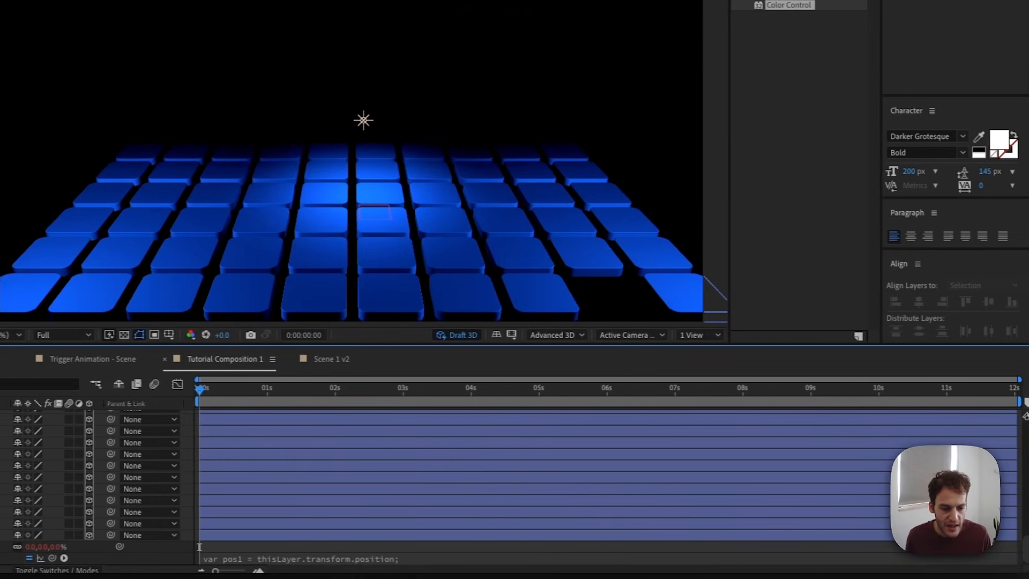
Review the X, Y and Z Rotation expressions in Notes and the Rotation XYZ entry in the Effector Names list.
key("super+Tab")
scroll(321, 327, "down", 5)
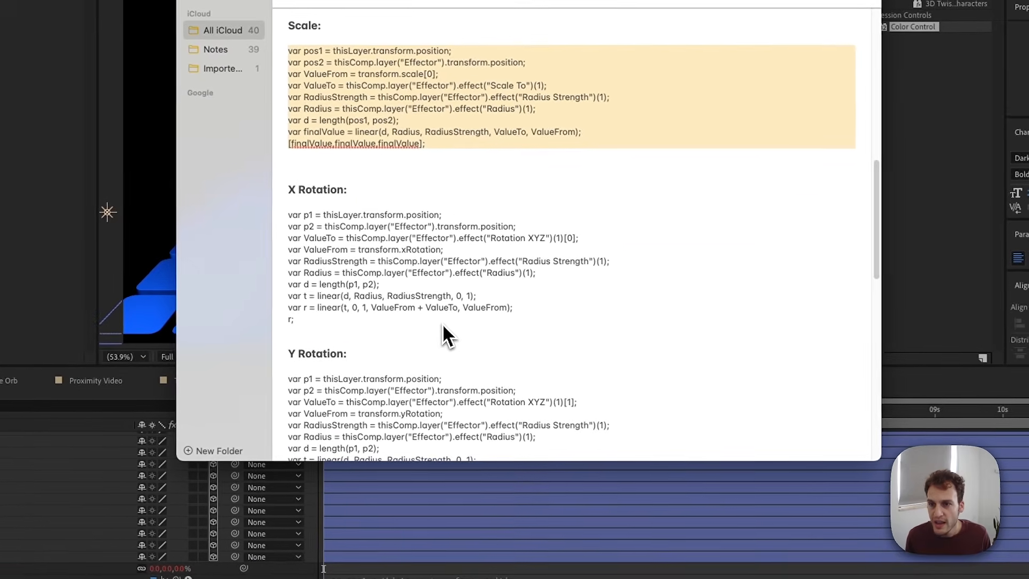
scroll(412, 224, "down", 5)
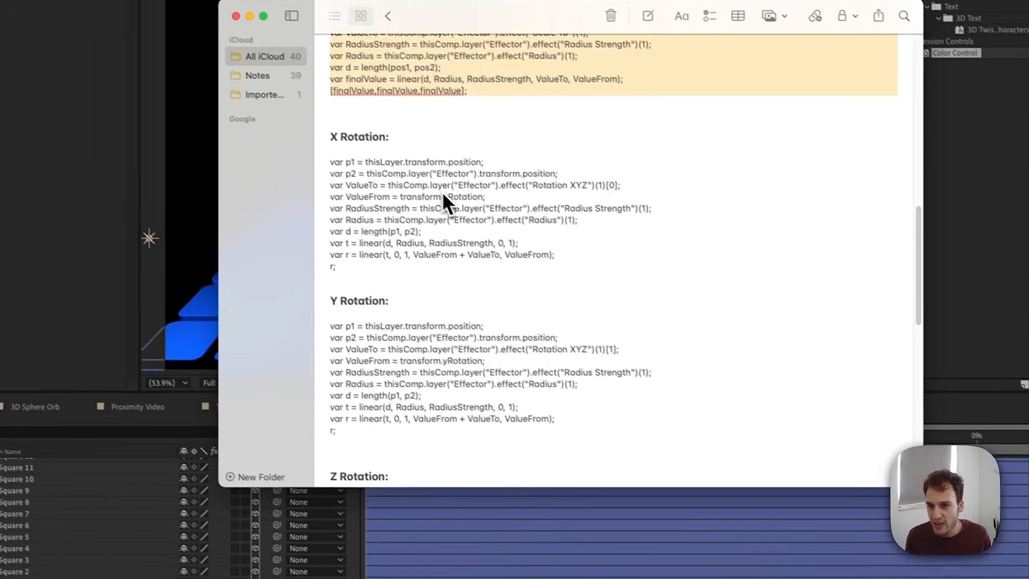
scroll(465, 322, "down", 3)
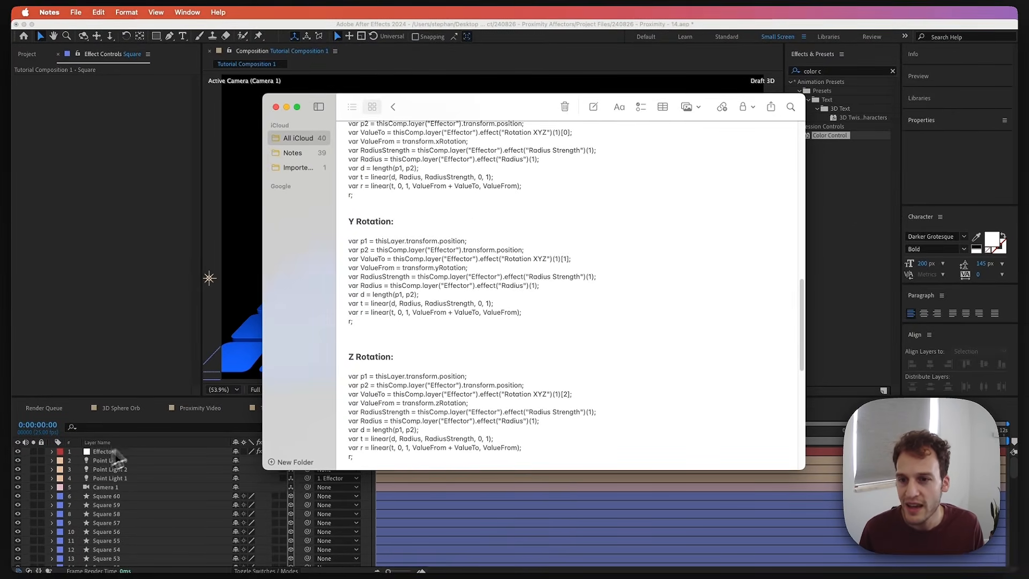
scroll(433, 269, "up", 15)
left_click_drag(402, 248, 360, 248)
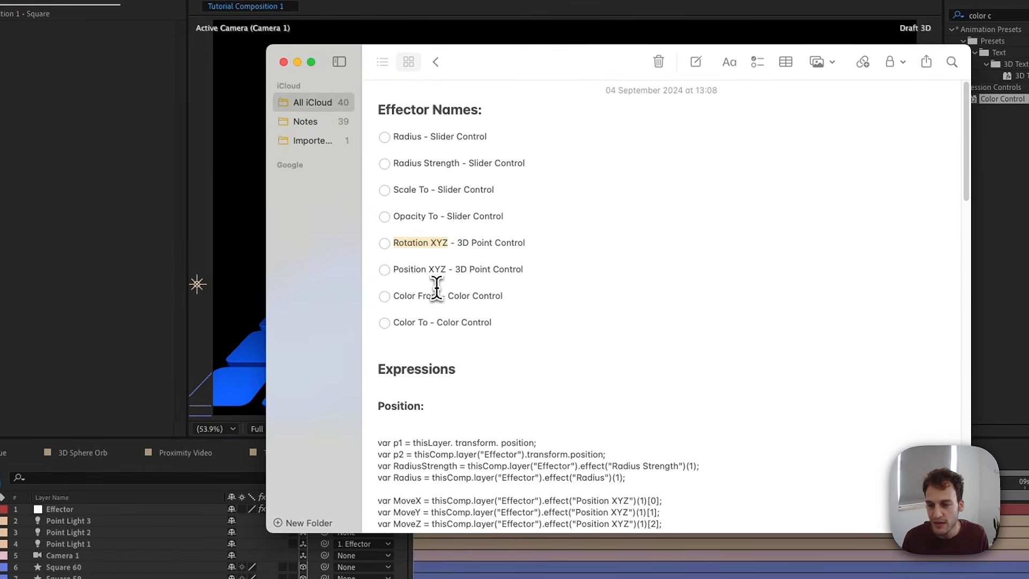
scroll(436, 288, "down", 20)
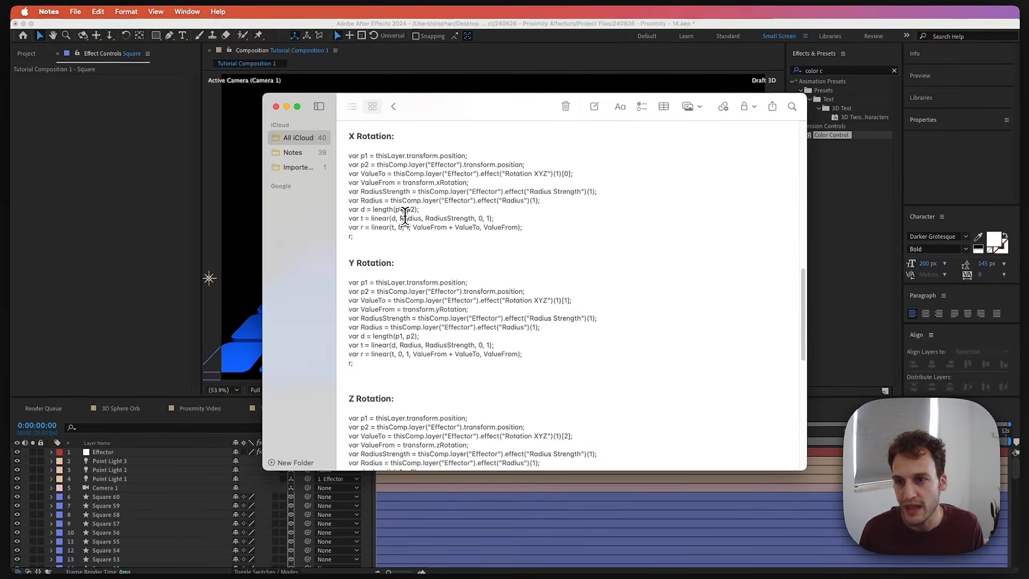
Find the Color expression in Notes and copy all of it, from the p1 variable through the [r, g, b, 1] line.
scroll(419, 320, "down", 5)
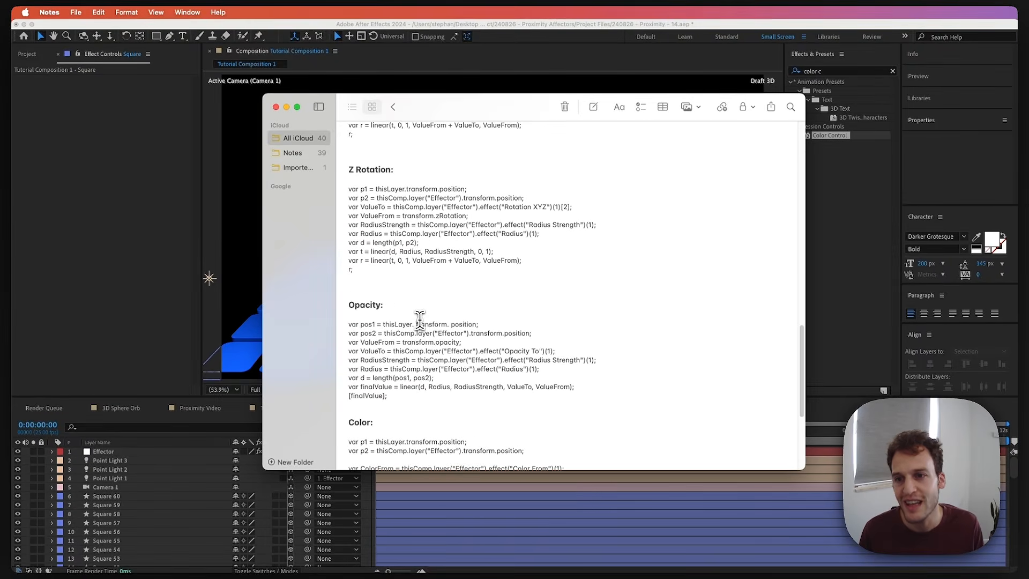
scroll(415, 317, "down", 4)
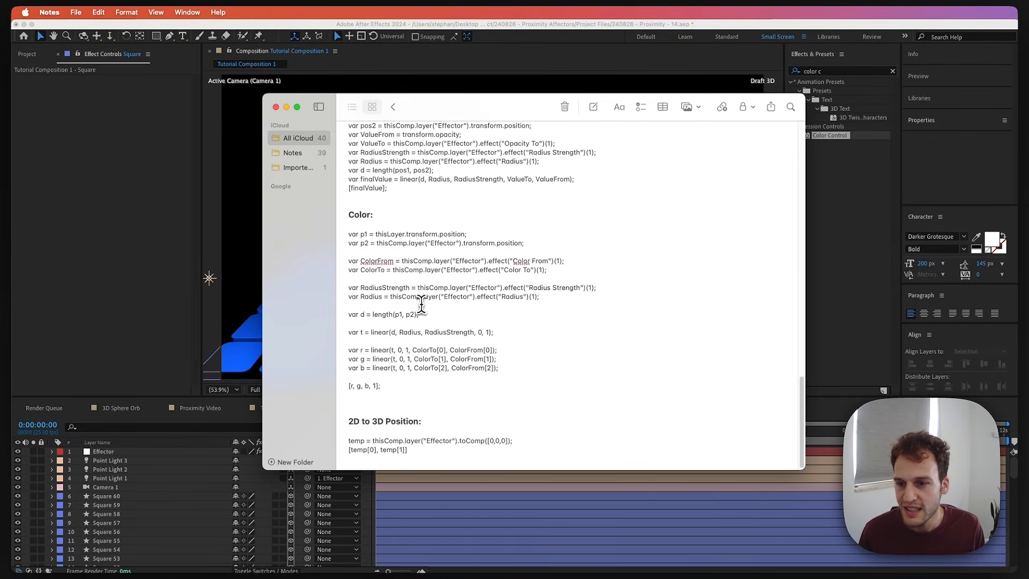
scroll(421, 324, "up", 2)
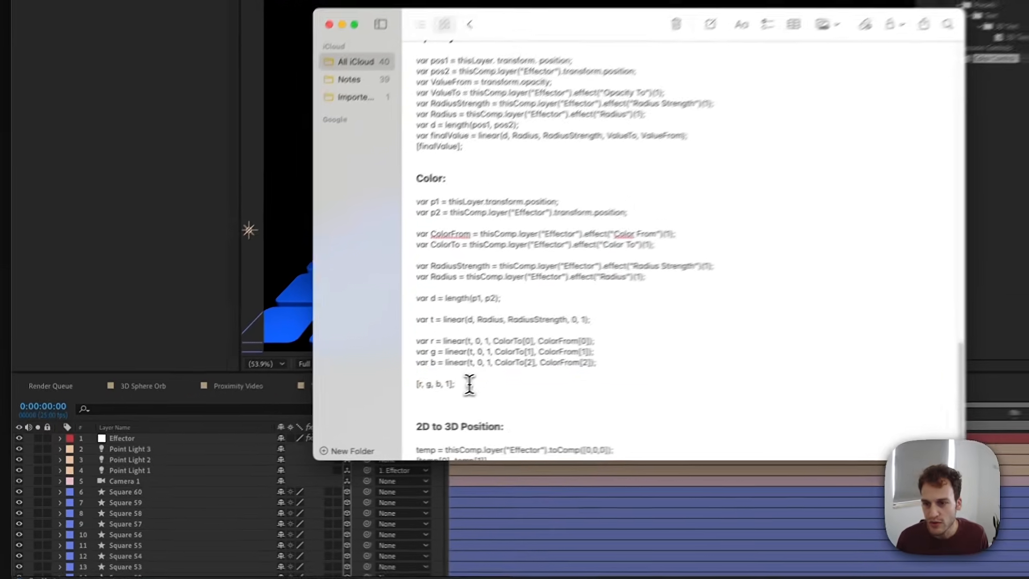
left_click_drag(402, 408, 339, 254)
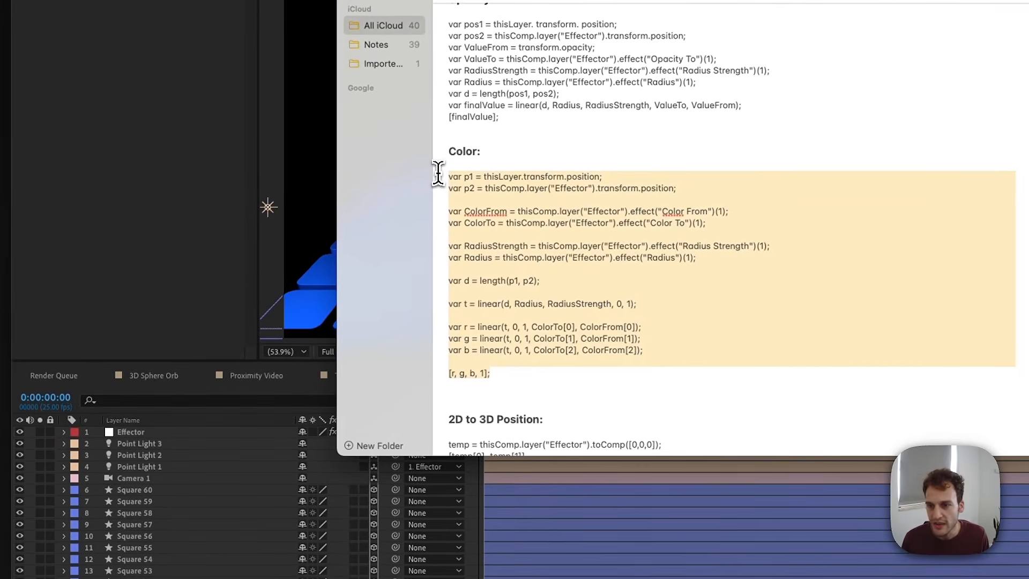
key("super+c")
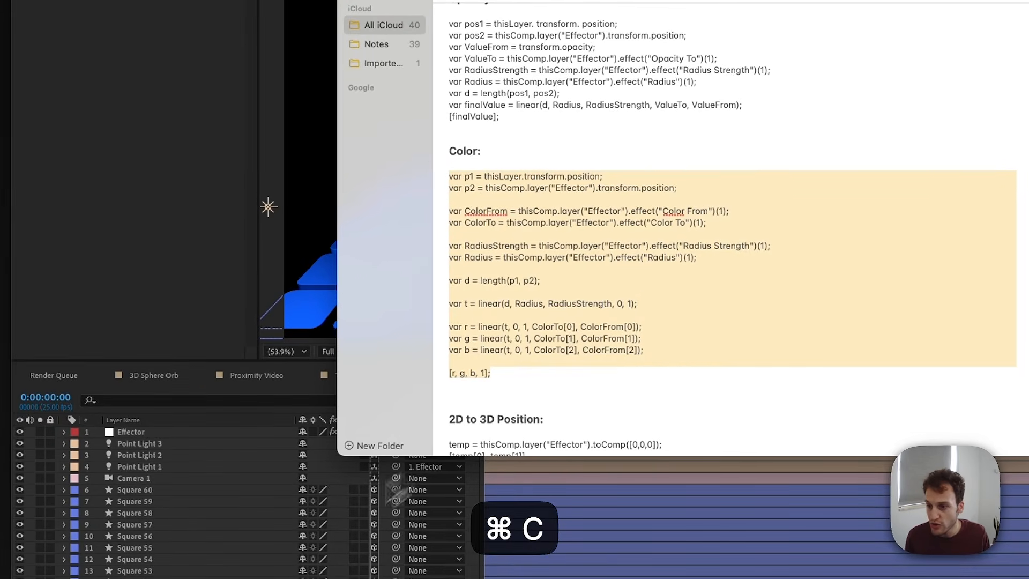
Back in After Effects, add an expression to the Color of the Square layer's Fill 1 and paste the copied Color code into it.
left_click(171, 526)
scroll(168, 535, "down", 10)
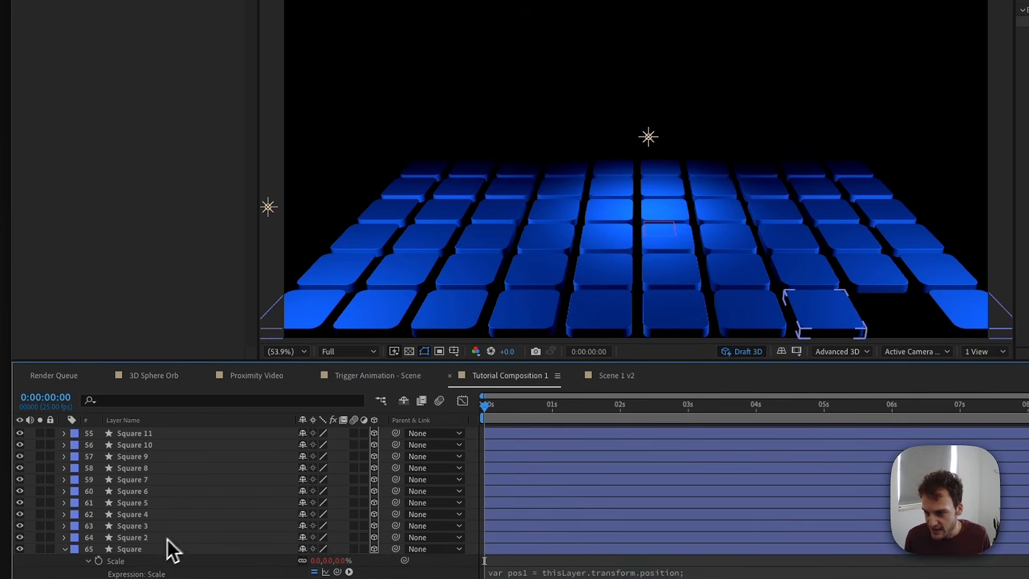
left_click(110, 550)
left_click(65, 549)
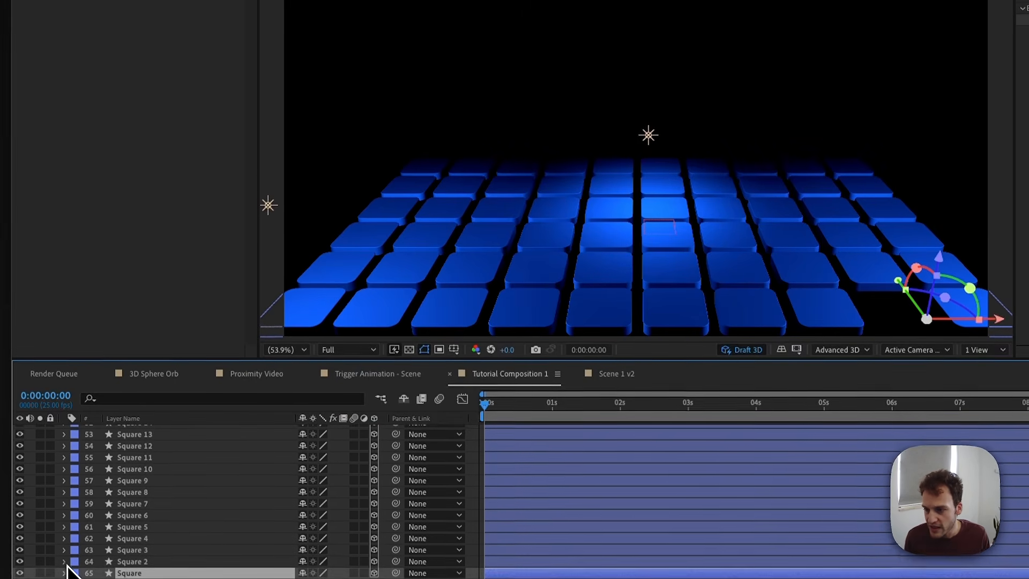
left_click(65, 573)
scroll(69, 572, "down", 5)
scroll(81, 510, "up", 3)
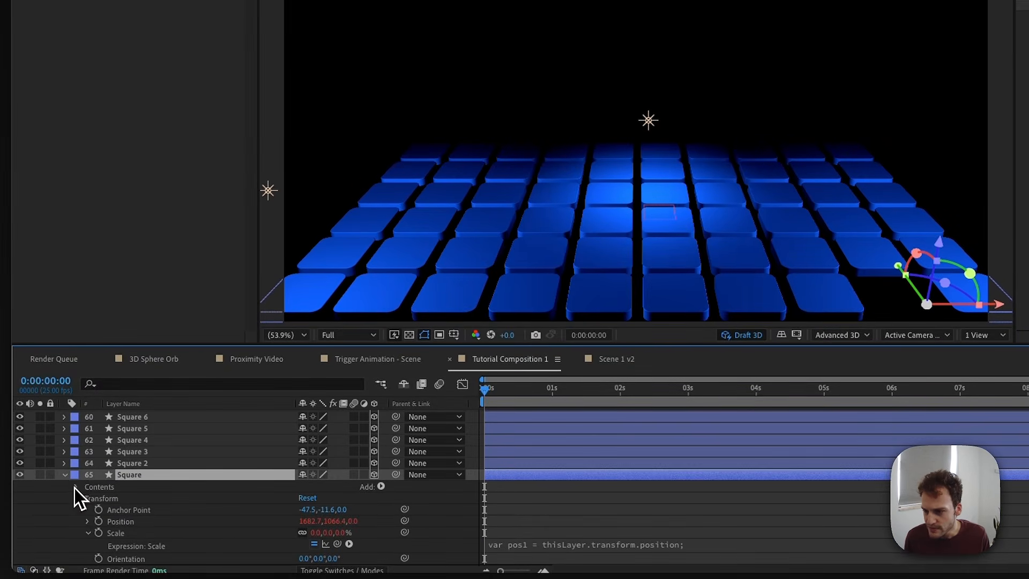
left_click(76, 487)
left_click(87, 498)
scroll(93, 513, "down", 1)
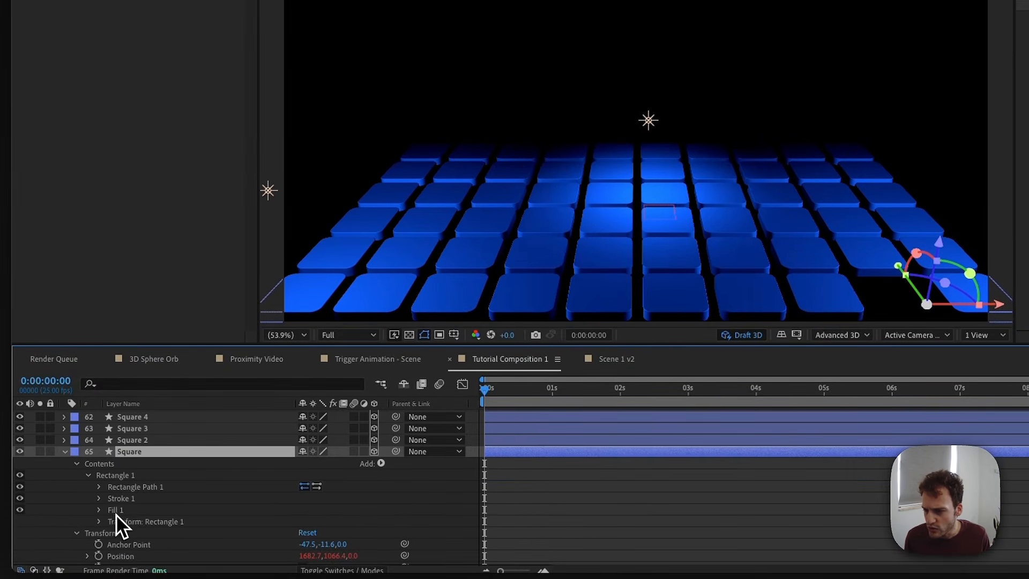
left_click(99, 510)
left_click(119, 545, "alt")
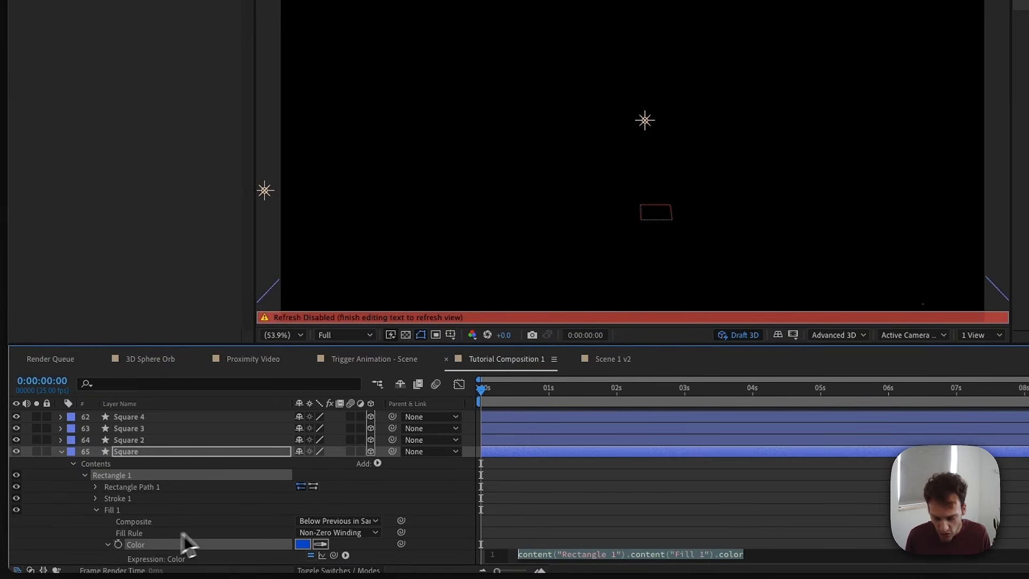
key("ctrl+v")
left_click(455, 520)
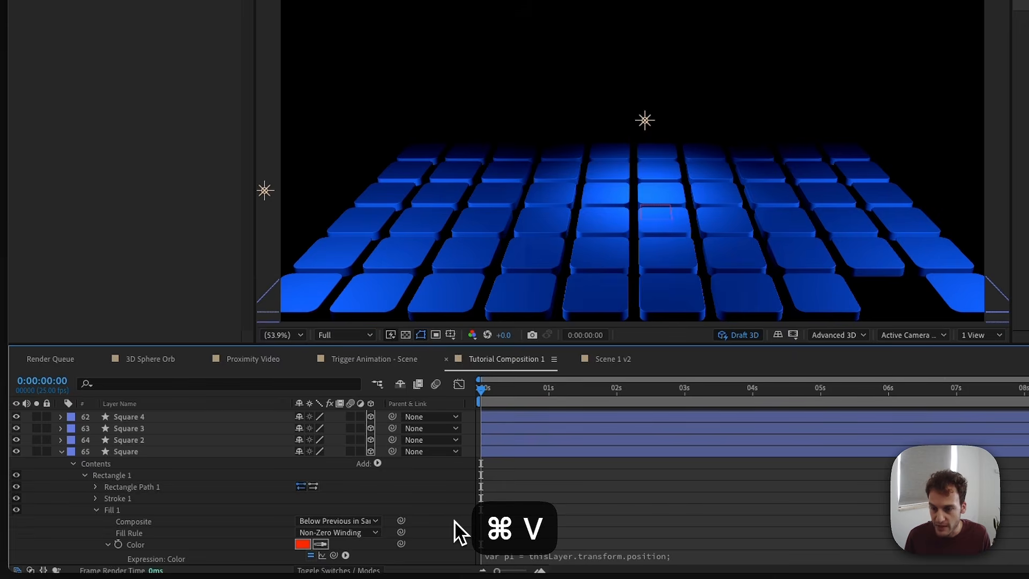
left_click(96, 510)
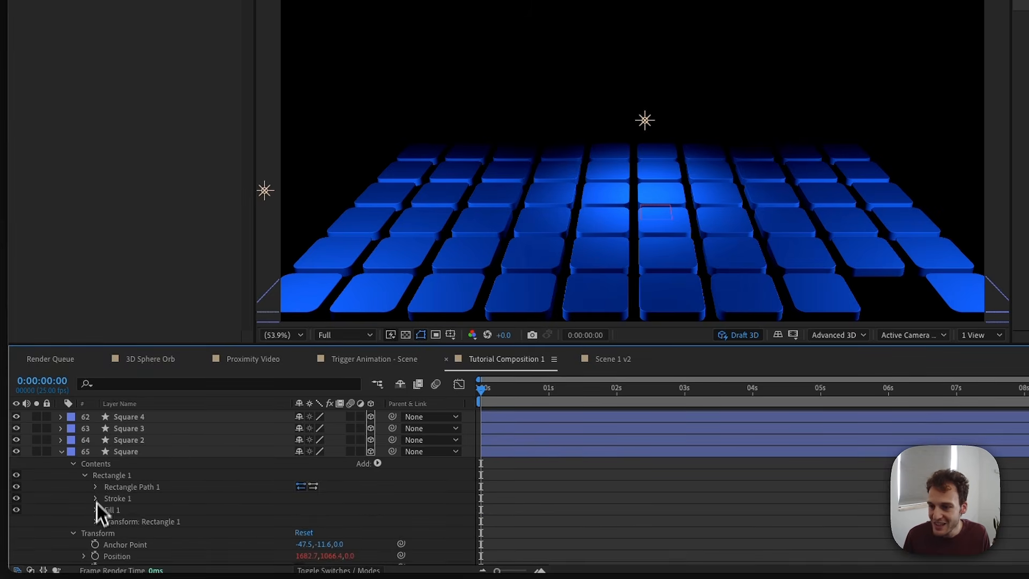
Reveal the Square layer's Transform properties and copy only the expression from its Position.
left_click(121, 453)
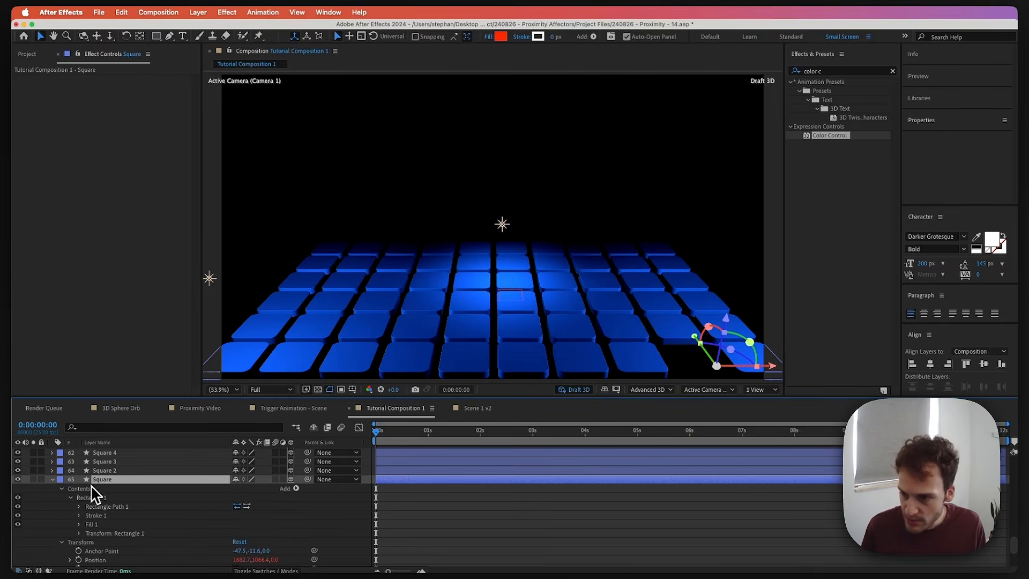
left_click(52, 480)
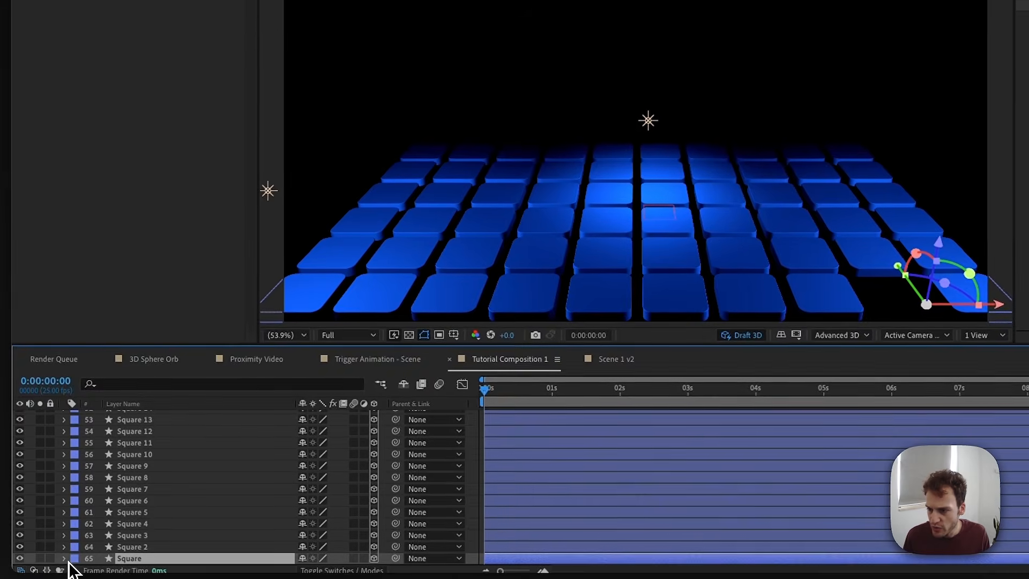
left_click(65, 559)
left_click(77, 427)
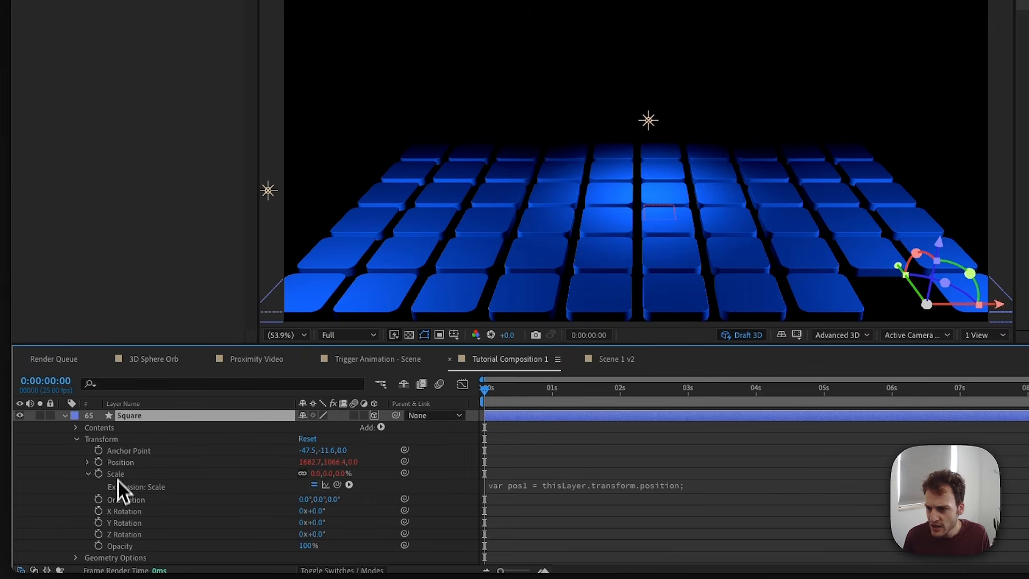
left_click(122, 463)
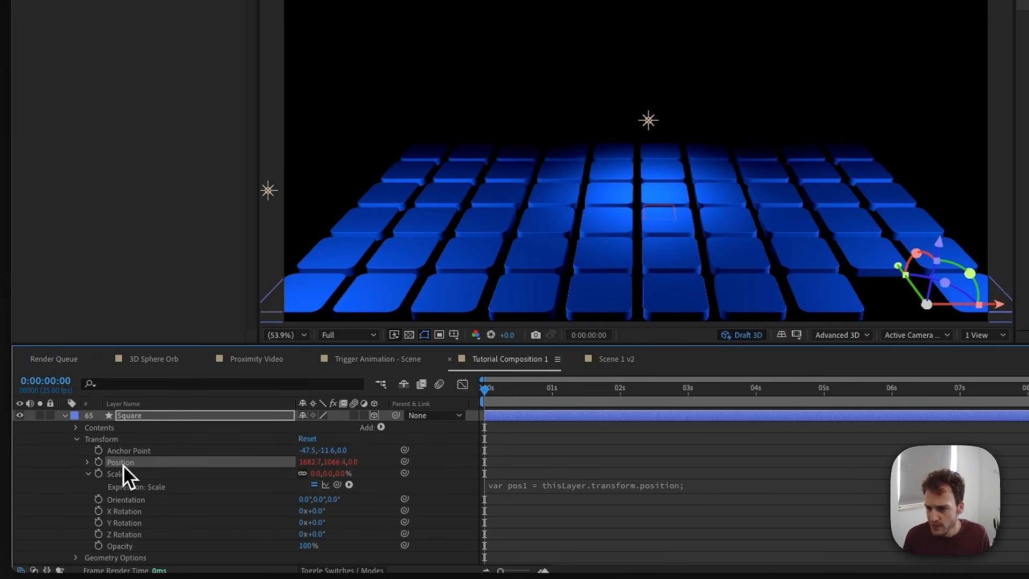
right_click(124, 465)
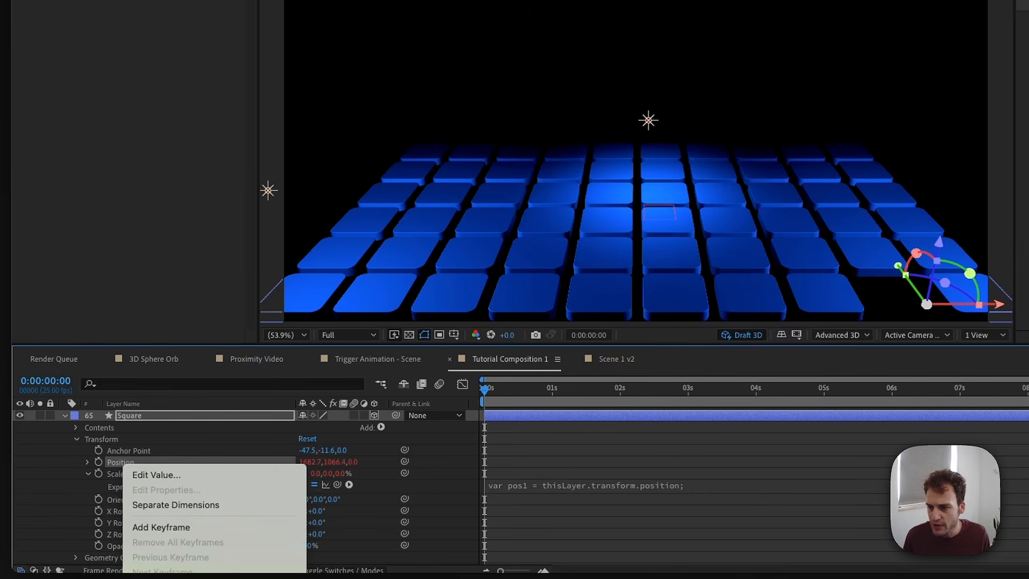
key("Escape")
scroll(144, 451, "up", 1)
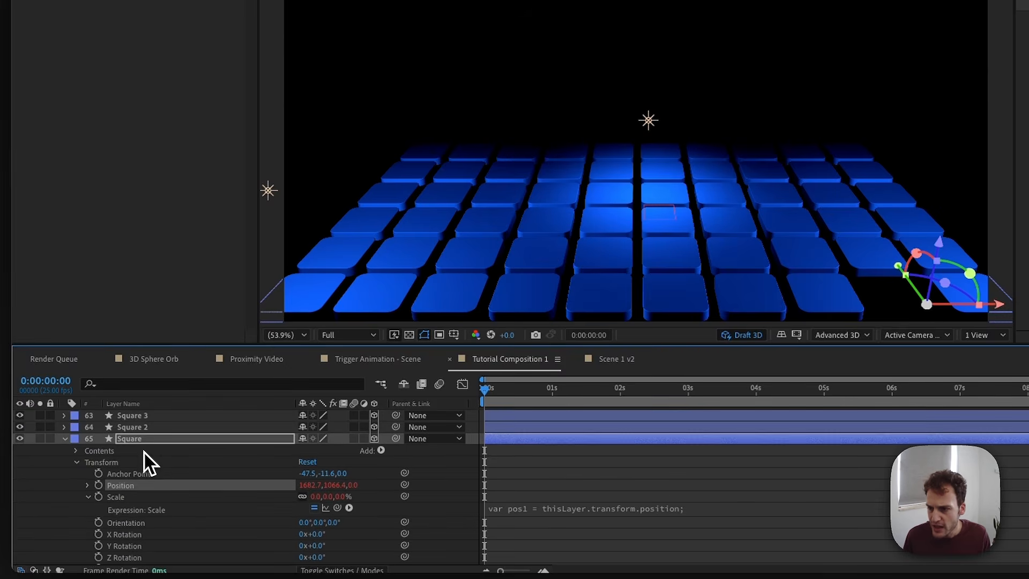
Select all layers from Square 2 through Square 60 and paste the copied Position expression onto them.
left_click(129, 430)
scroll(134, 437, "up", 12)
scroll(137, 444, "up", 8)
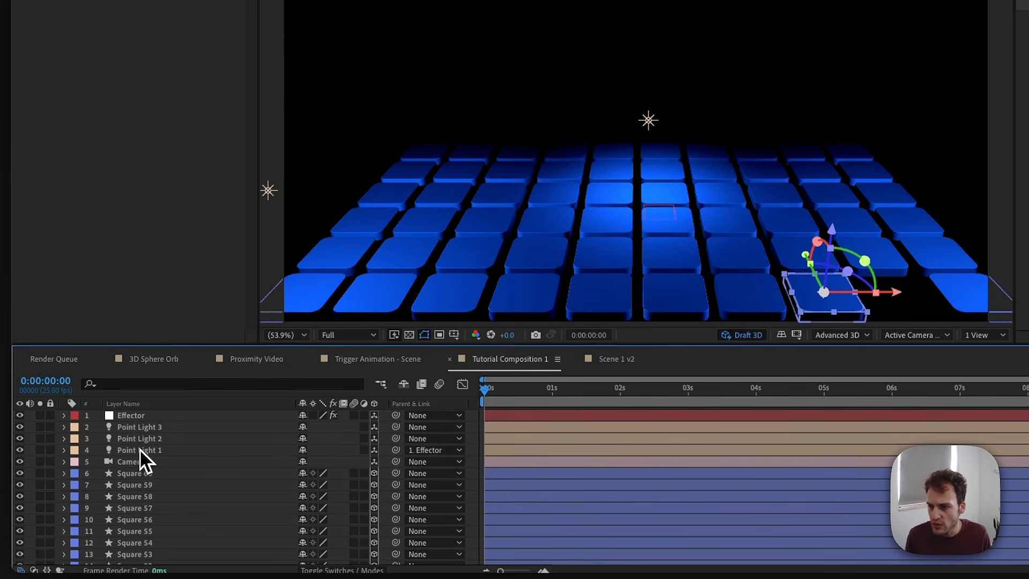
left_click(140, 474, "shift")
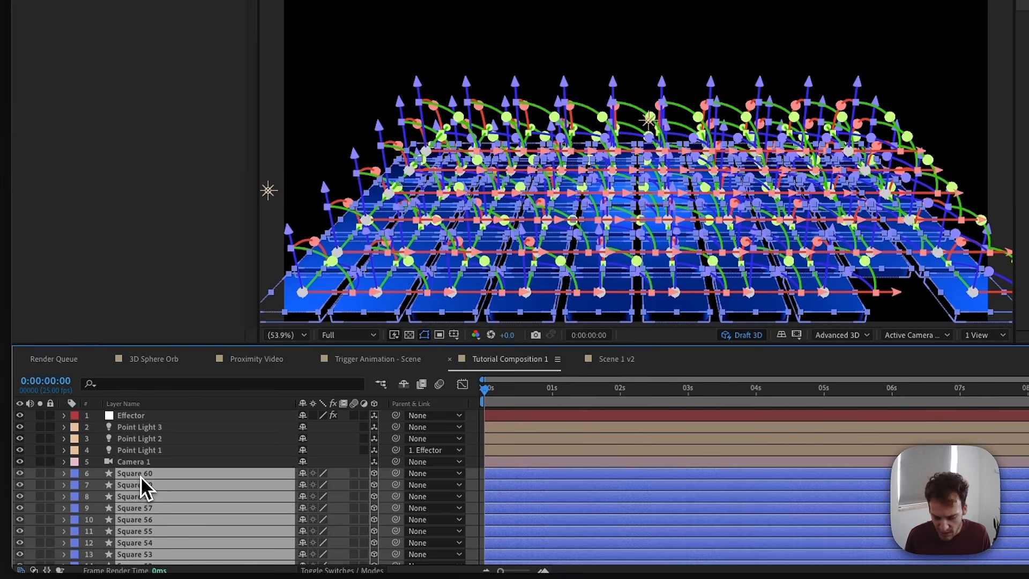
key("super+v")
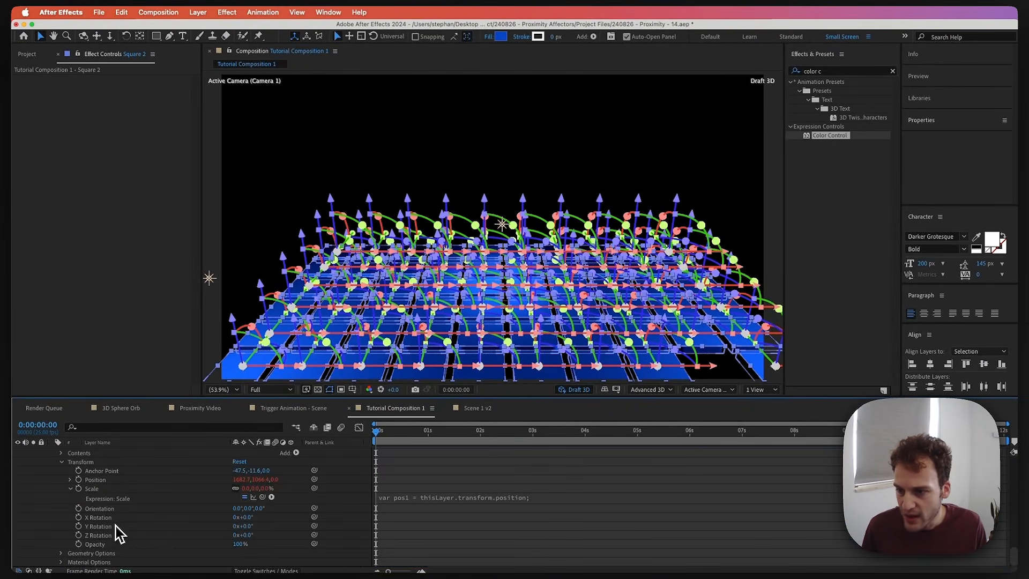
Copy only the Square layer's Scale expression and paste it onto all layers from Square 2 through Square 60.
left_click(97, 489)
right_click(97, 489)
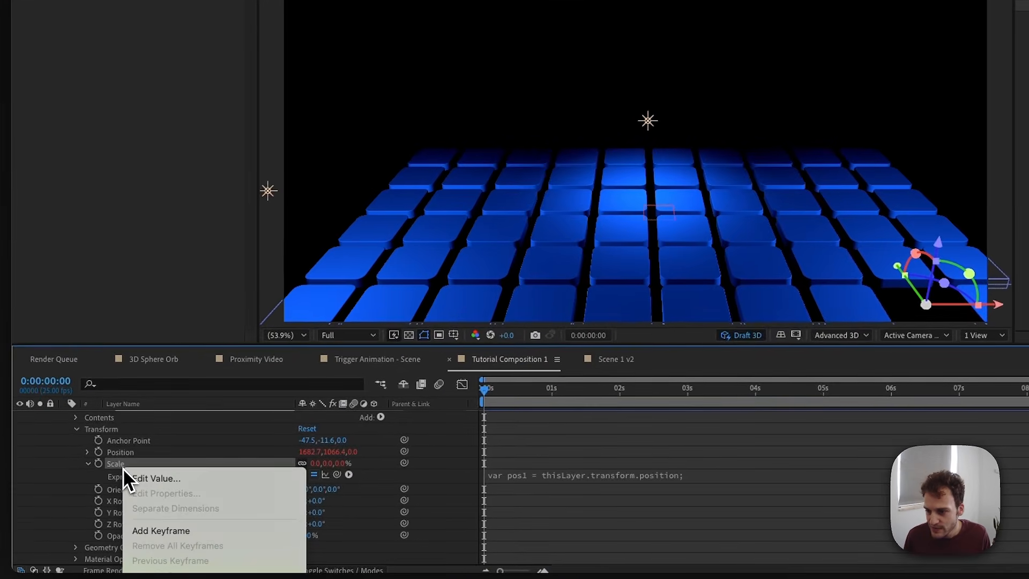
key("Escape")
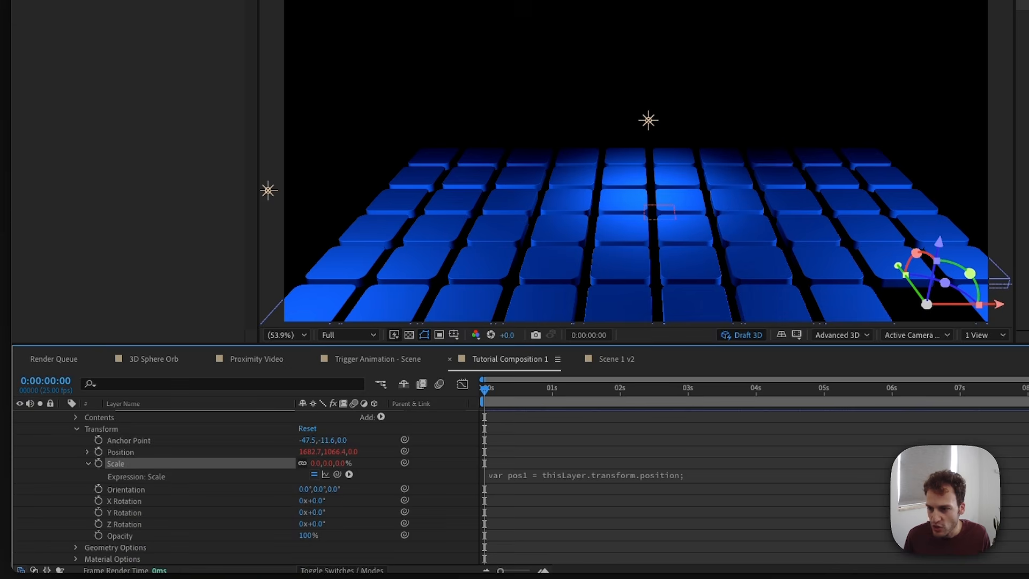
scroll(154, 545, "up", 2)
left_click(146, 439)
scroll(147, 445, "up", 15)
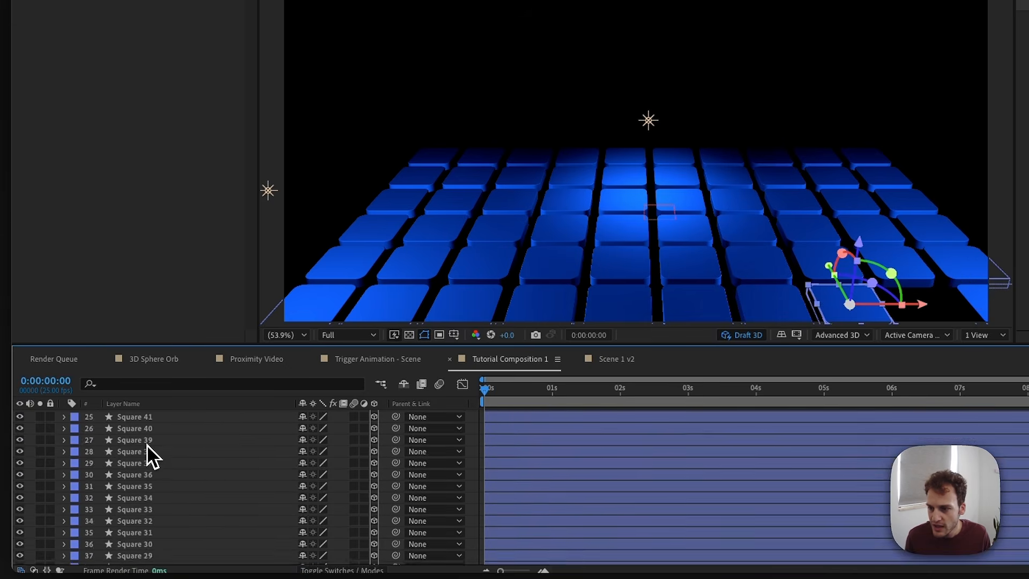
left_click(146, 473, "shift")
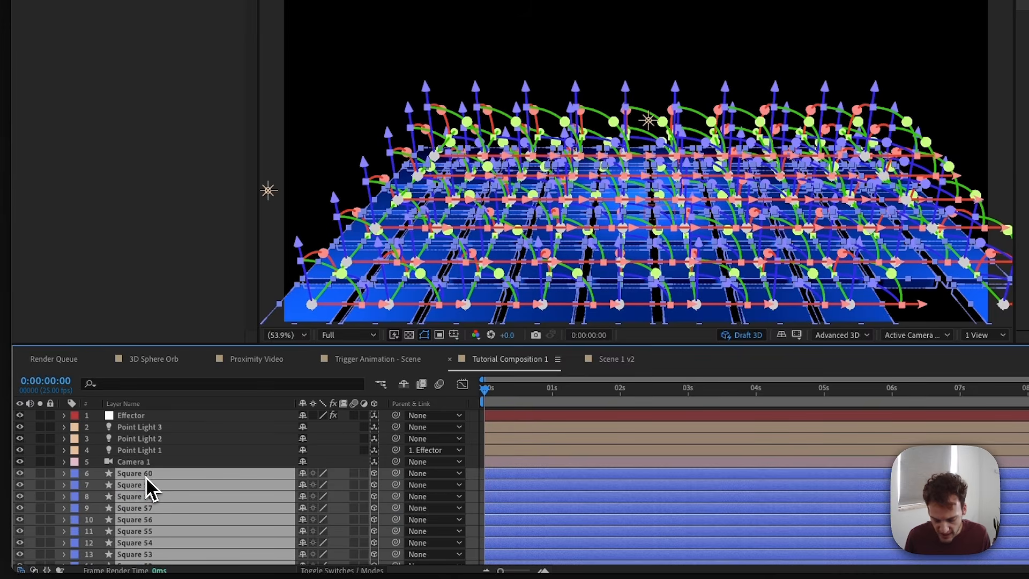
key("super+v")
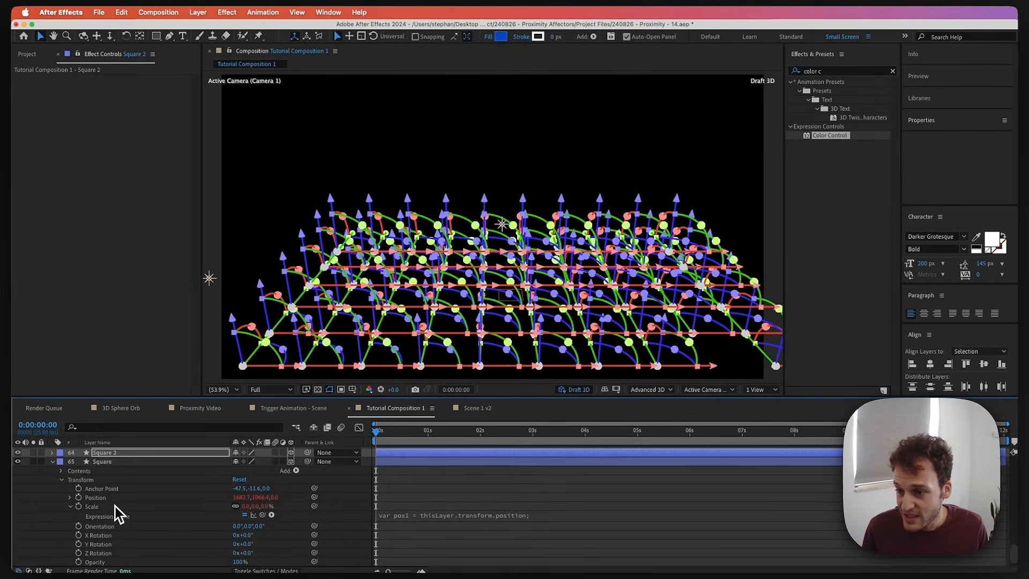
Expand the Square layer's Rectangle 1 contents to Fill 1 and copy its Color property with the expression.
scroll(114, 507, "up", 1)
left_click(102, 470)
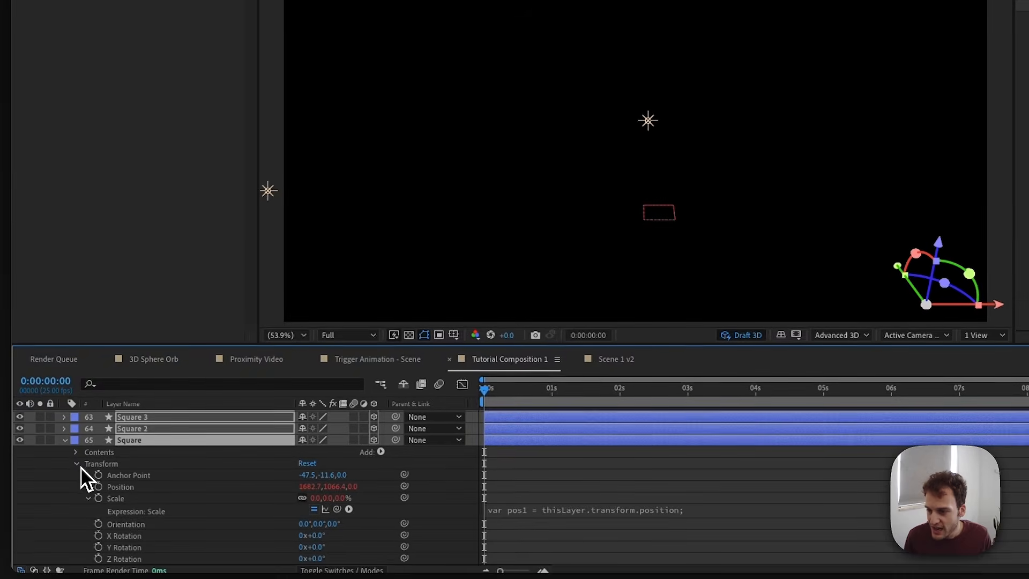
left_click(79, 466)
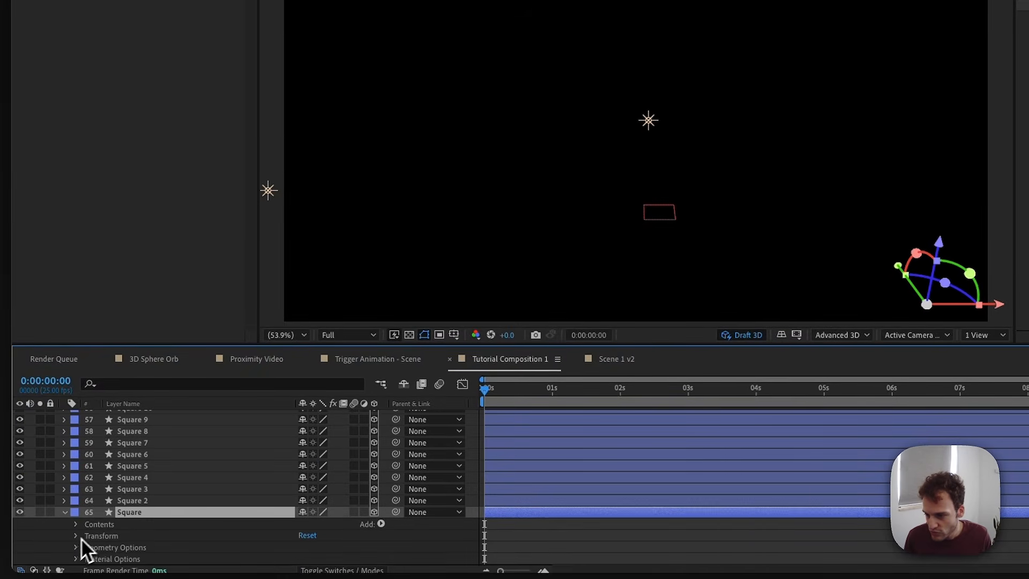
left_click(75, 525)
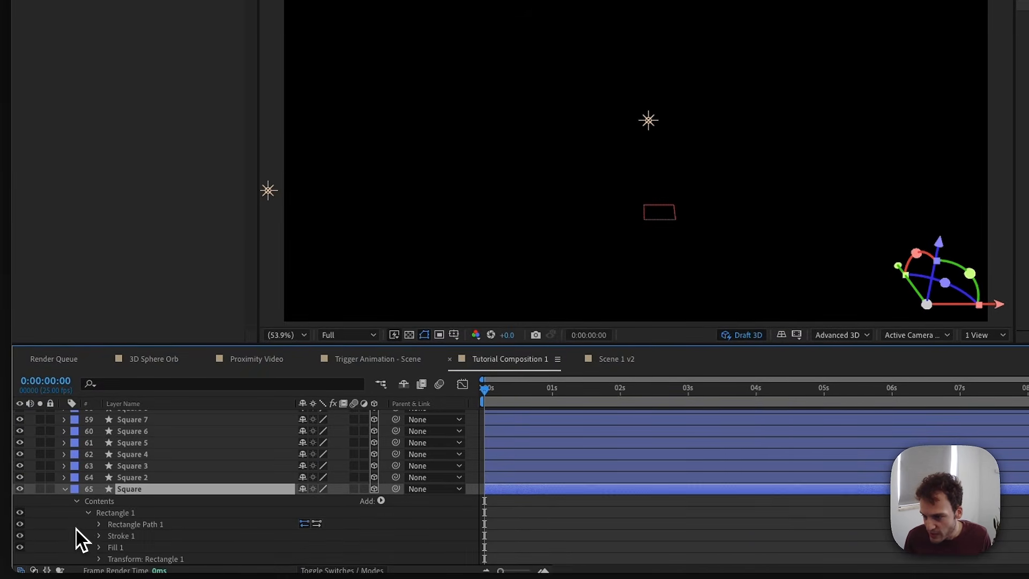
left_click(99, 547)
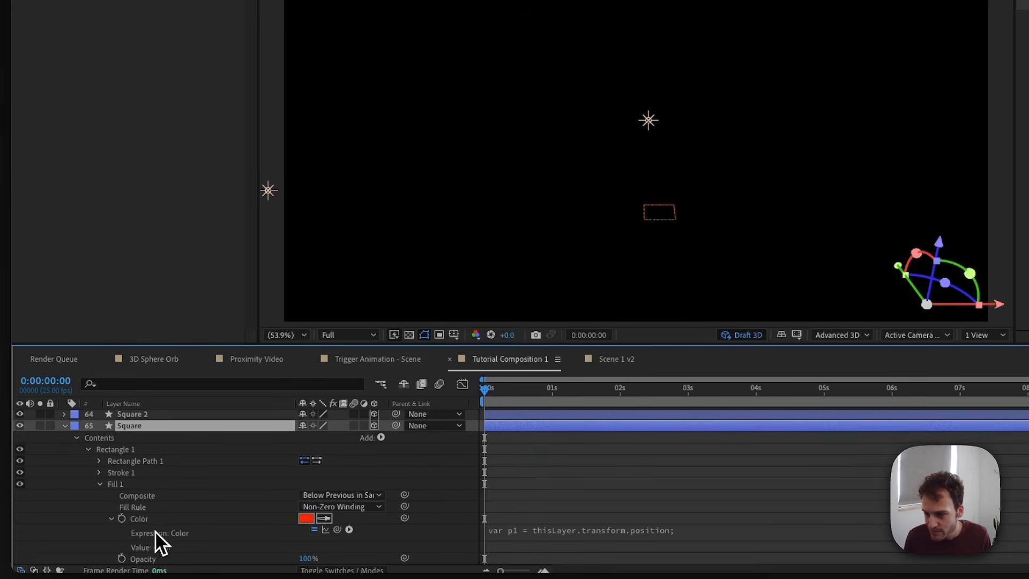
left_click(141, 519)
key("super+c")
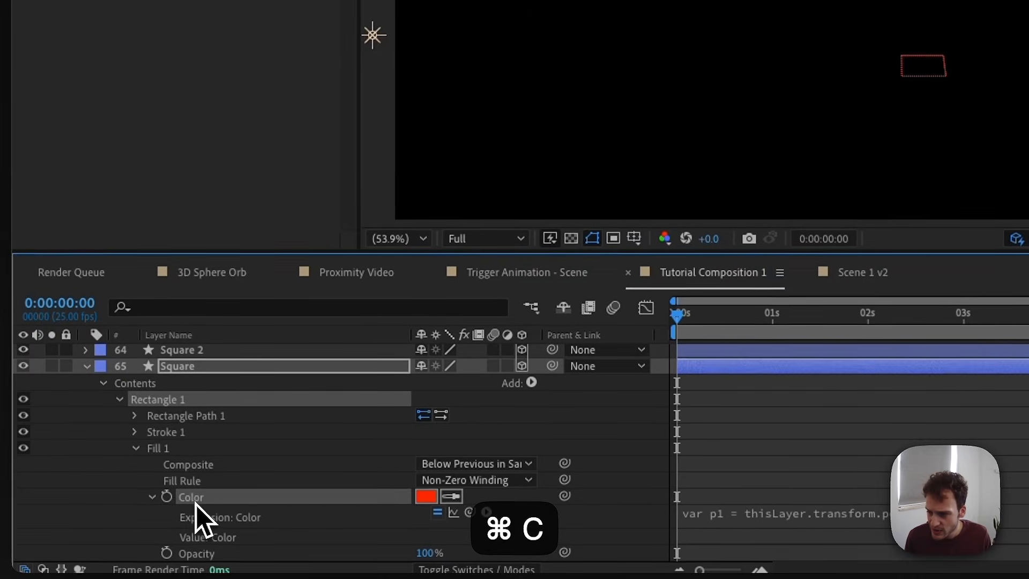
Expand the Square 2 layer's Rectangle 1 contents to Fill 1 and paste the copied Color property with its expression onto its Color.
scroll(177, 451, "up", 2)
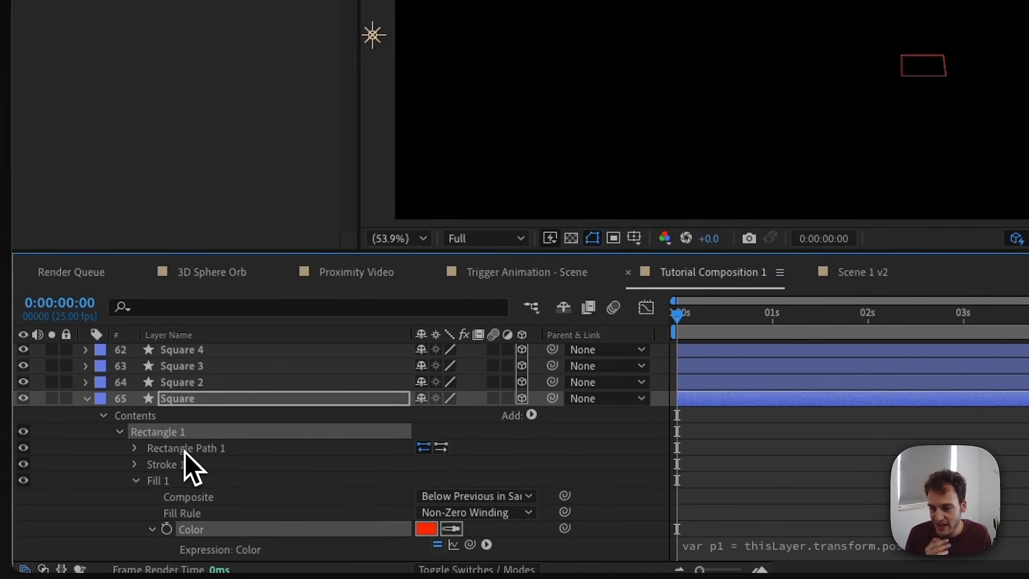
left_click(205, 382)
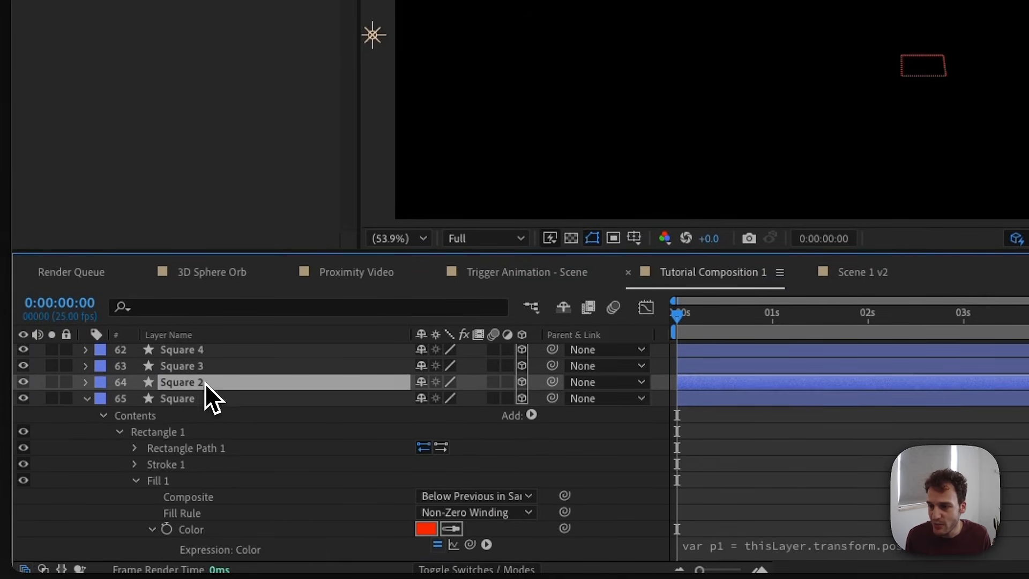
scroll(173, 445, "up", 10)
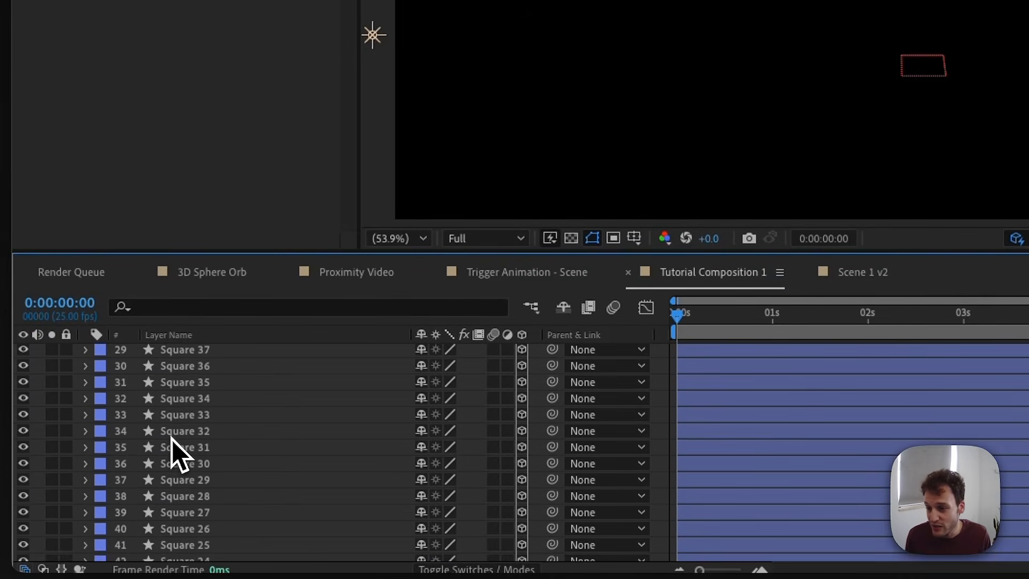
scroll(188, 445, "up", 9)
scroll(208, 491, "down", 4)
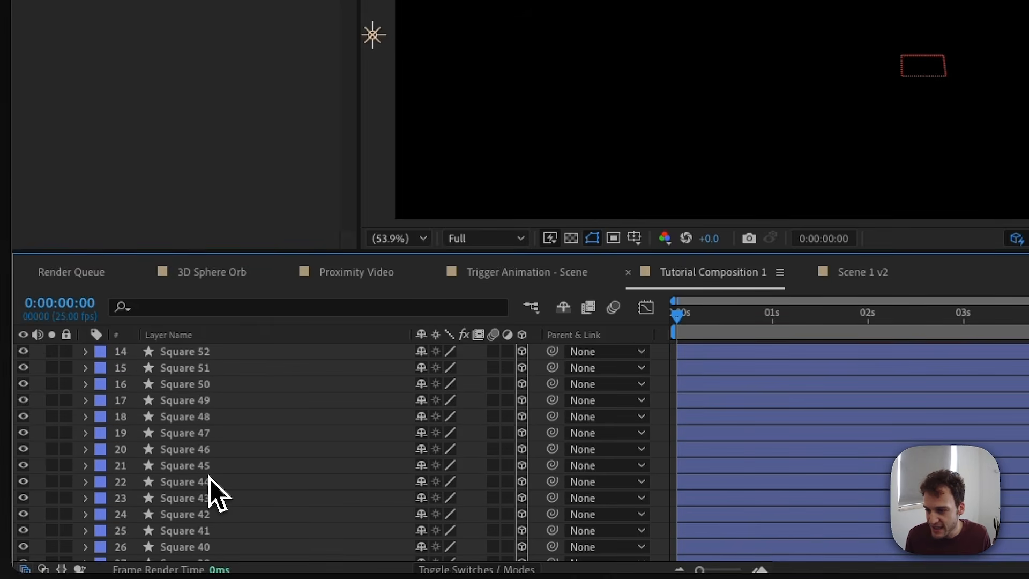
scroll(212, 490, "down", 15)
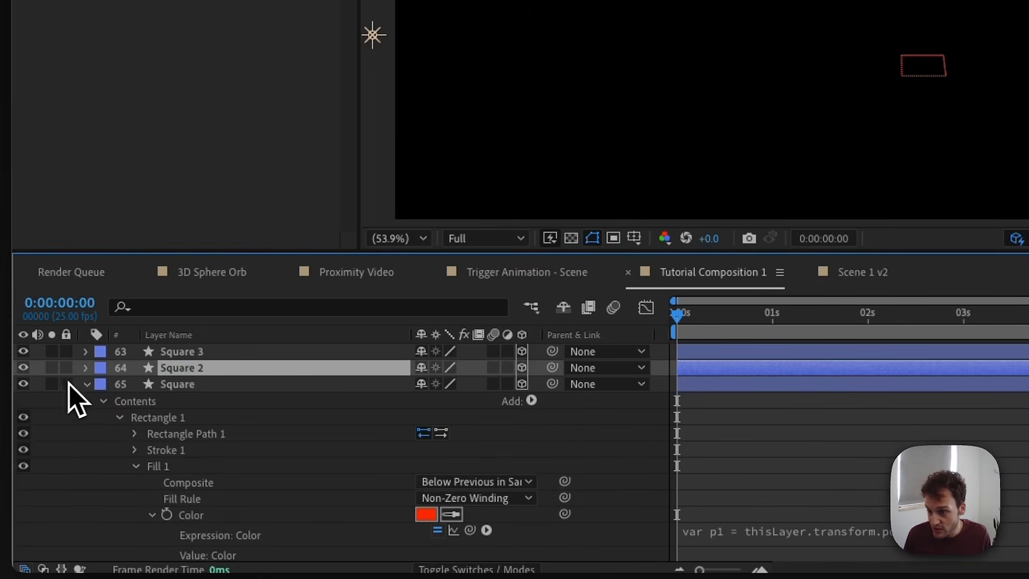
left_click(85, 368)
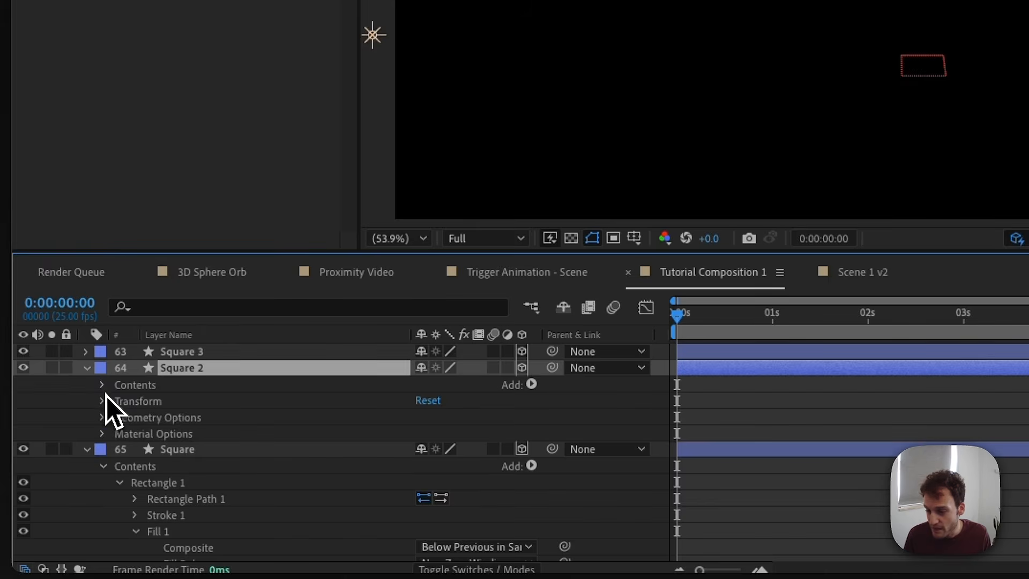
scroll(106, 397, "up", 1)
left_click(102, 419)
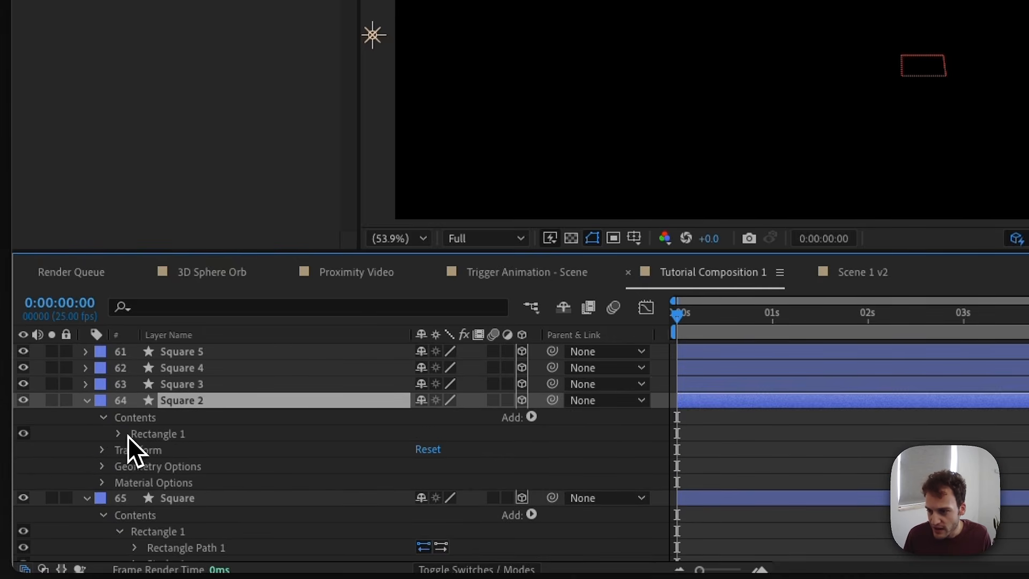
left_click(118, 434)
left_click(136, 482)
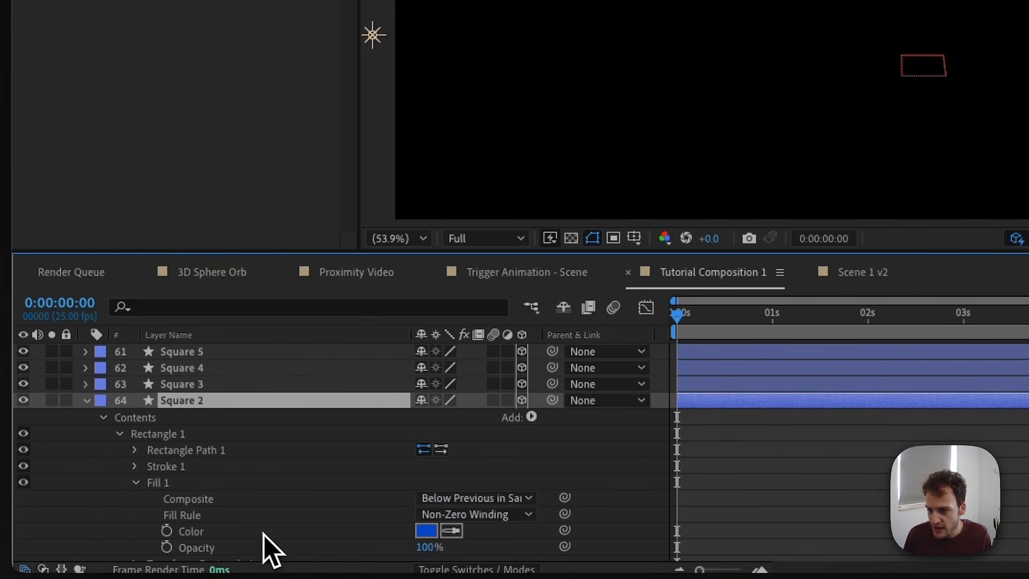
left_click(218, 532)
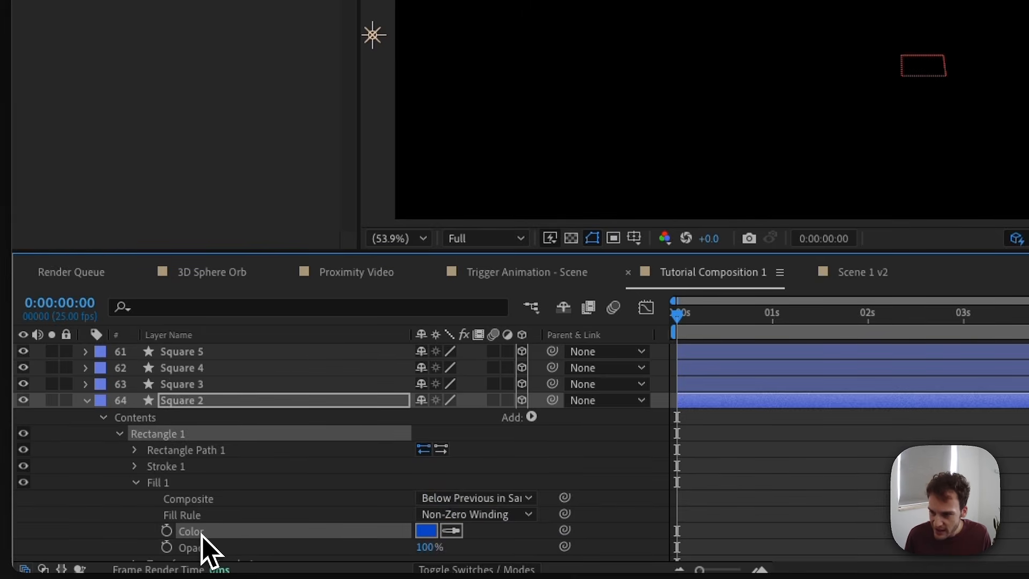
key("super+v")
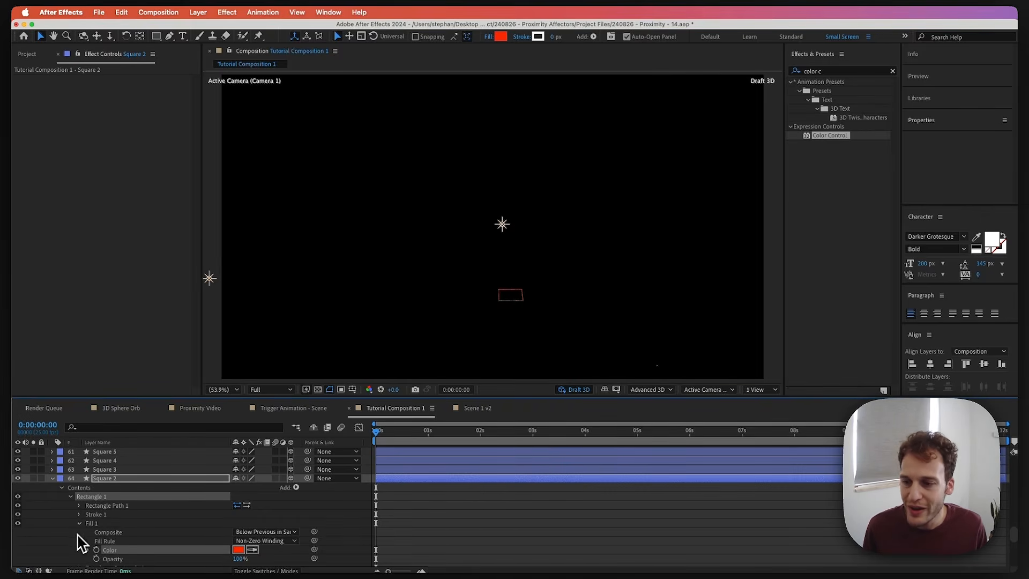
scroll(118, 546, "up", 5)
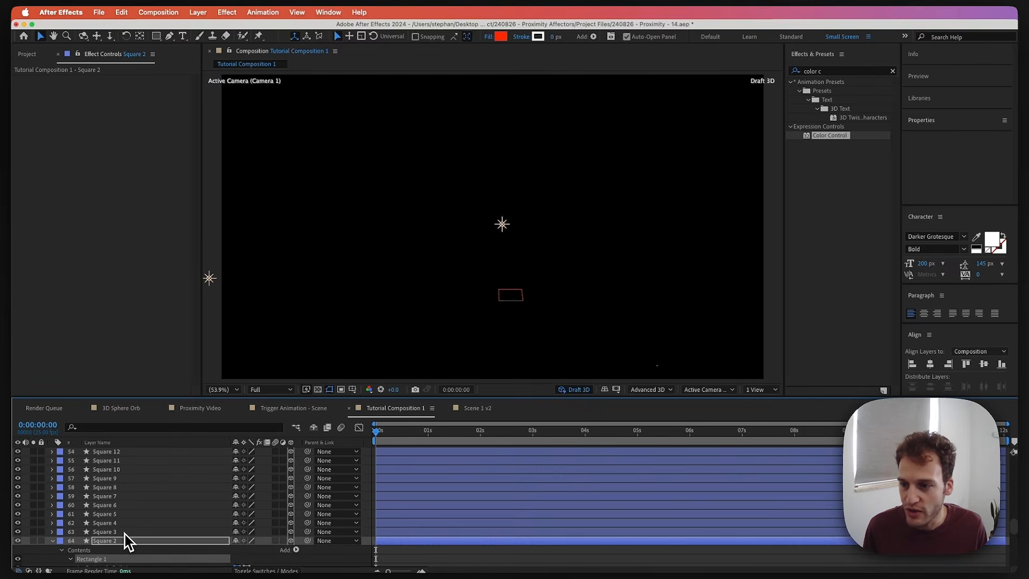
scroll(127, 540, "down", 6)
scroll(124, 518, "up", 10)
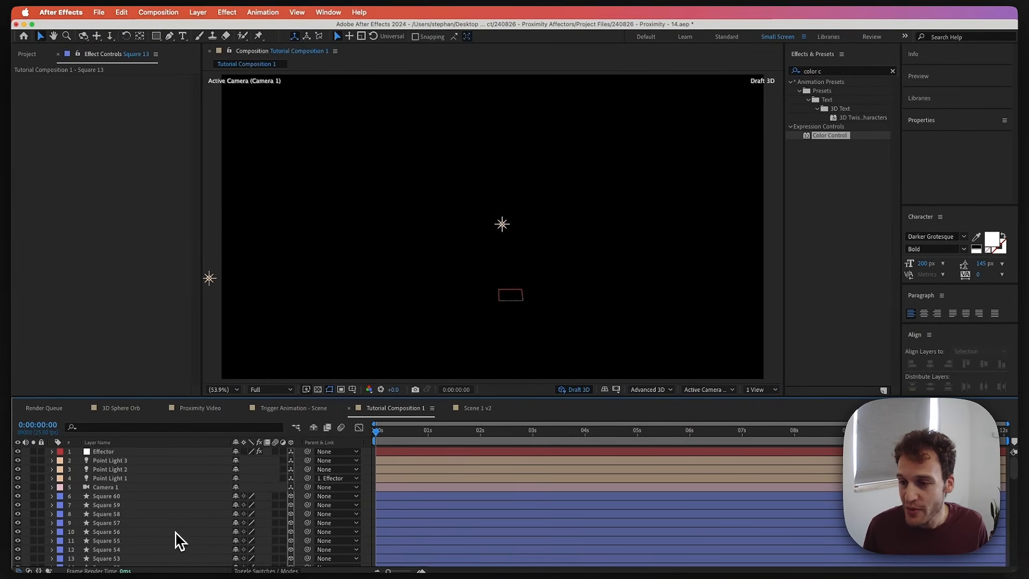
scroll(180, 538, "down", 15)
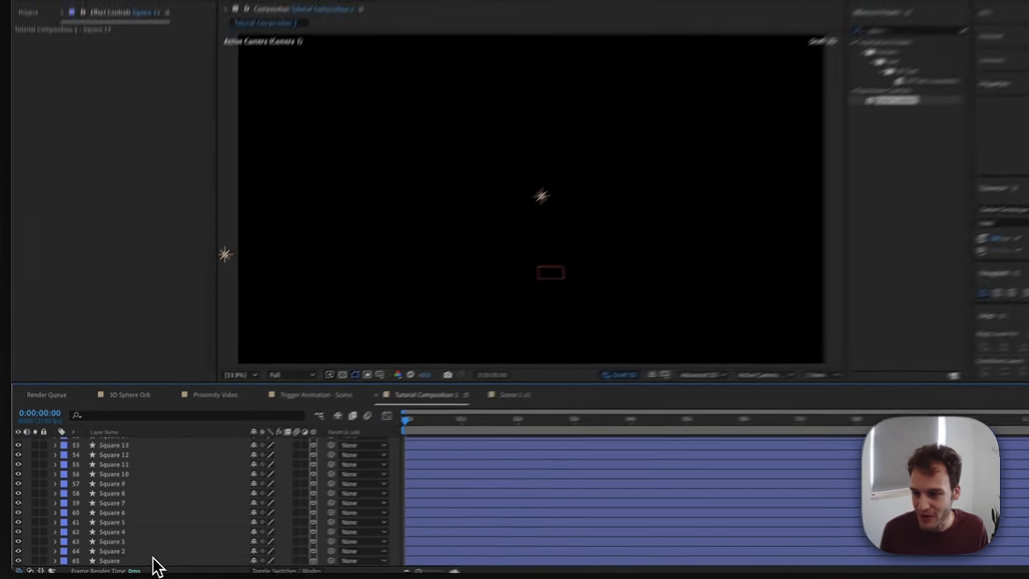
left_click(153, 561)
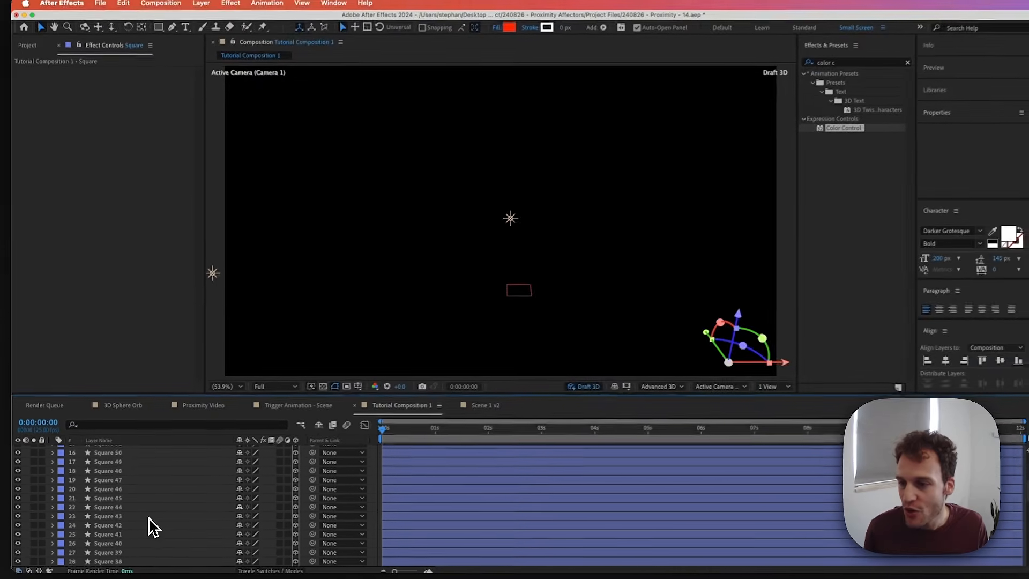
Select the Effector layer and set its Radius slider to 500.
scroll(160, 515, "up", 15)
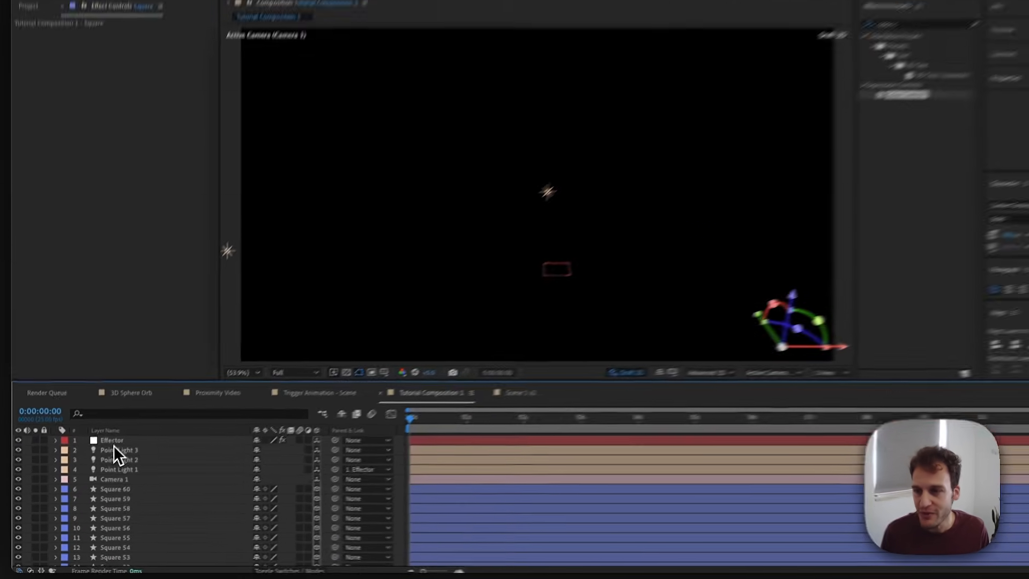
left_click(104, 451)
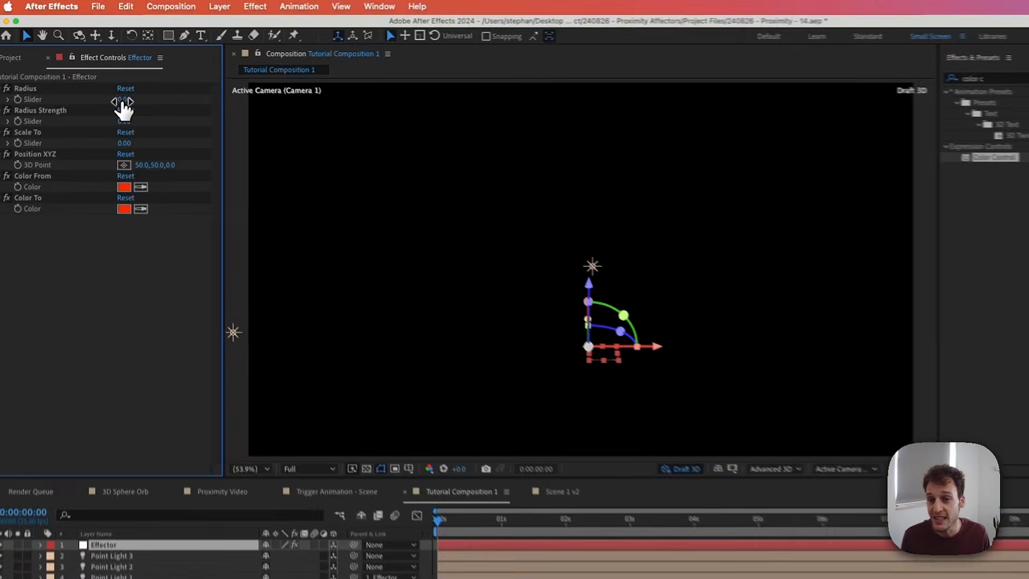
left_click_drag(120, 89, 311, 106)
left_click(155, 105)
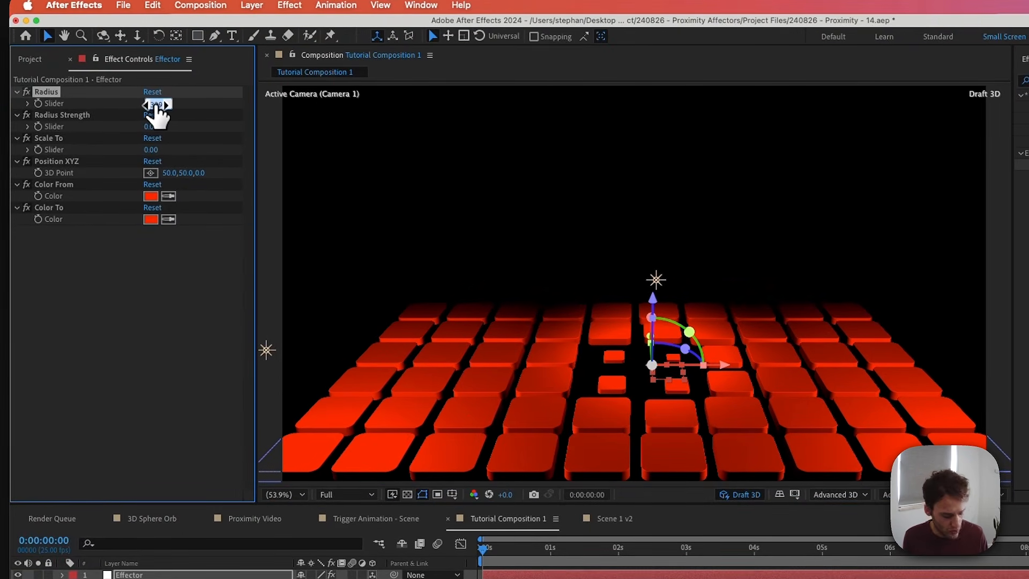
type("500")
key("Return")
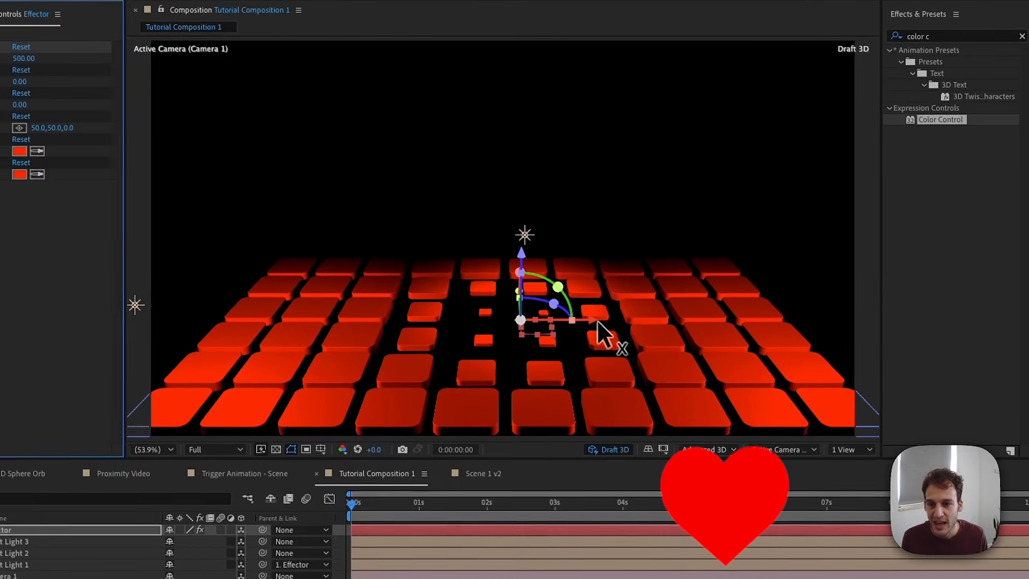
Move the Effector back and forth along its X axis across the grid to examine how the squares scale.
left_click_drag(667, 343, 743, 339)
left_click_drag(674, 316, 467, 333)
left_click_drag(383, 334, 657, 337)
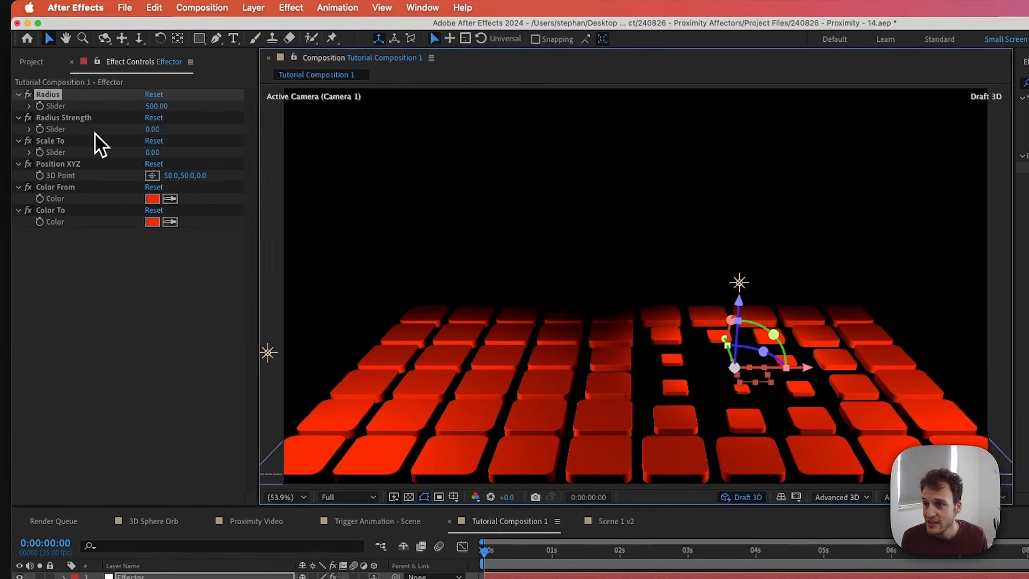
left_click(70, 145)
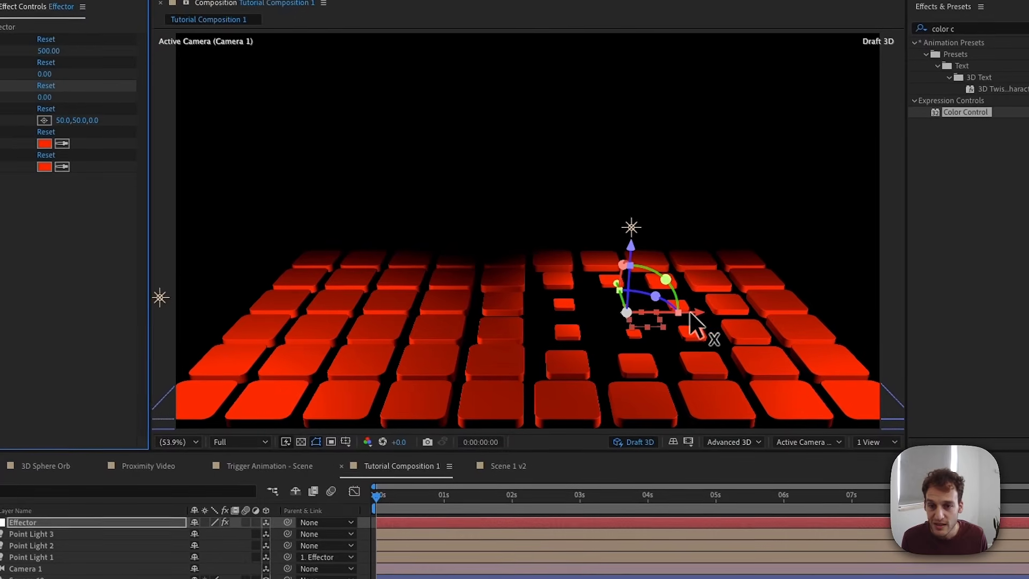
left_click_drag(798, 365, 782, 372)
left_click_drag(675, 316, 597, 319)
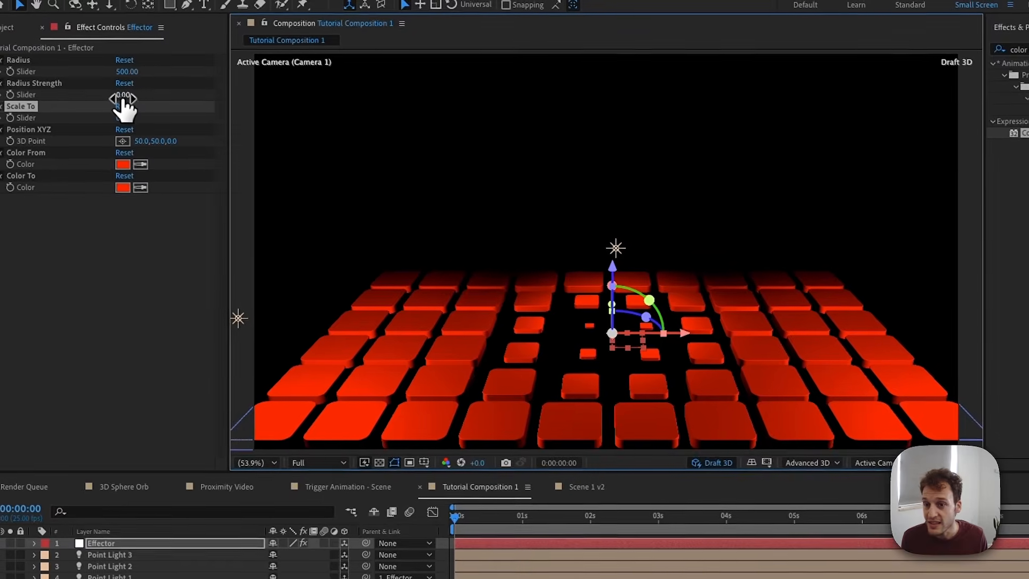
Try raising the Effector's Radius Strength to 400 and move the Effector along its X axis to test it.
left_click_drag(128, 100, 144, 94)
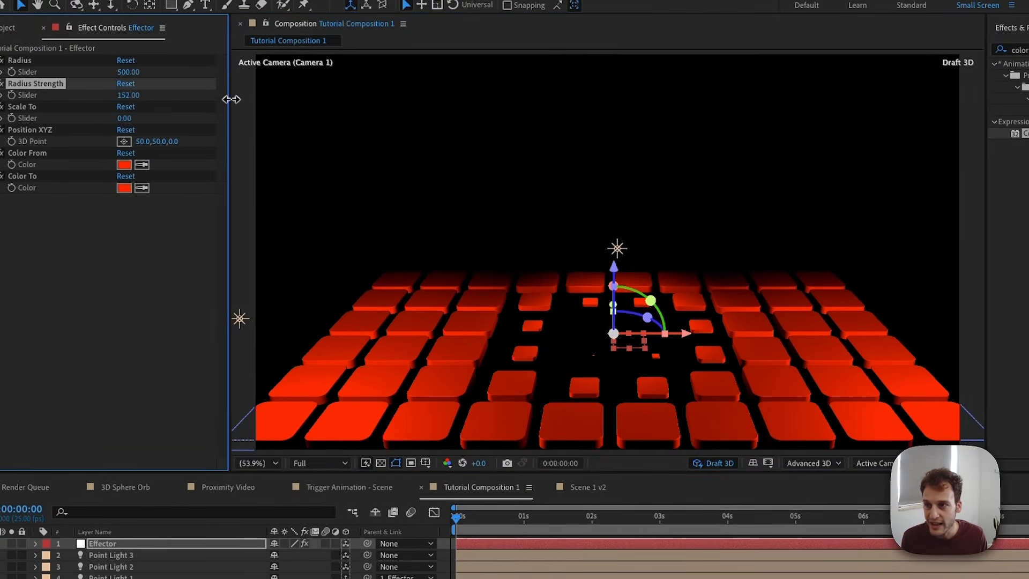
left_click_drag(283, 99, 349, 108)
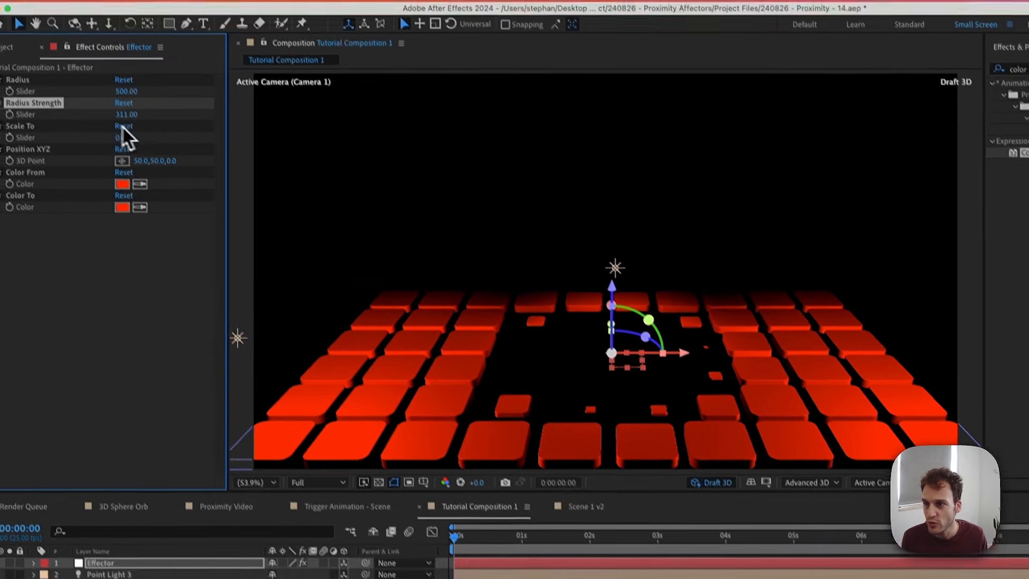
left_click(126, 96)
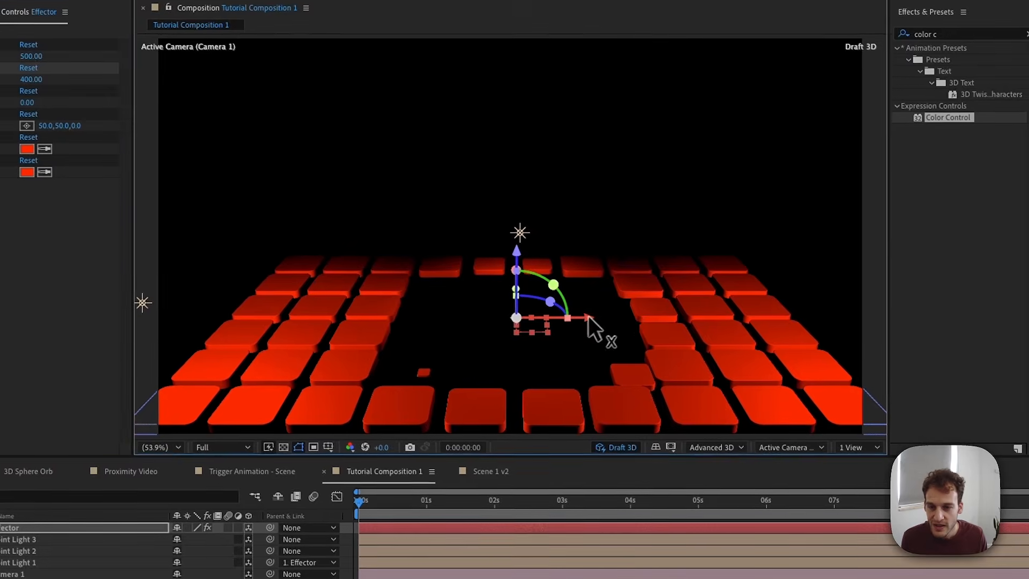
mouse_move(588, 316)
left_mouse_down()
mouse_move(742, 321)
mouse_move(553, 311)
mouse_move(581, 308)
left_mouse_up()
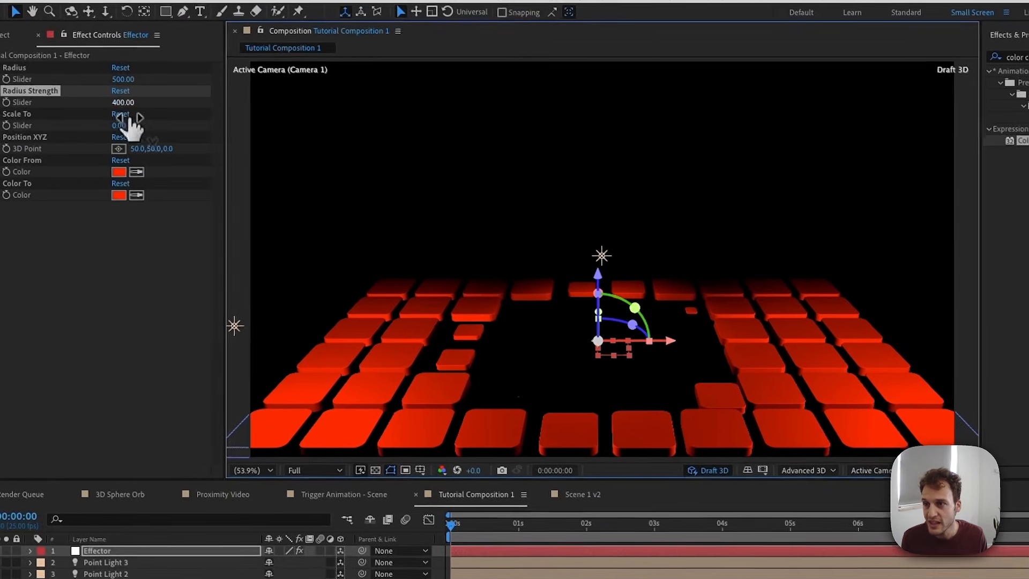
Set the Effector's Radius Strength back to 0.
left_click(123, 102)
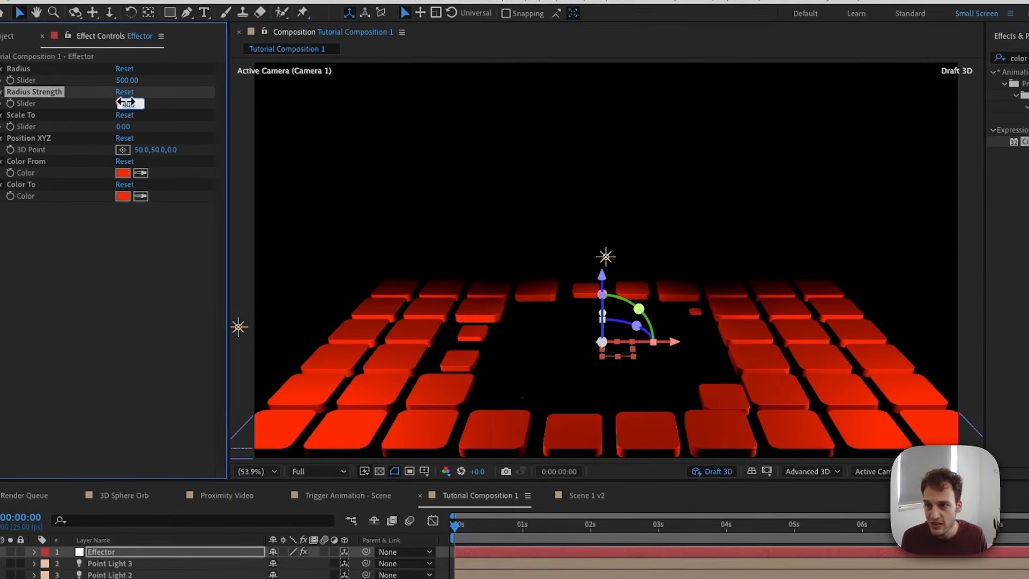
type("100")
key("Return")
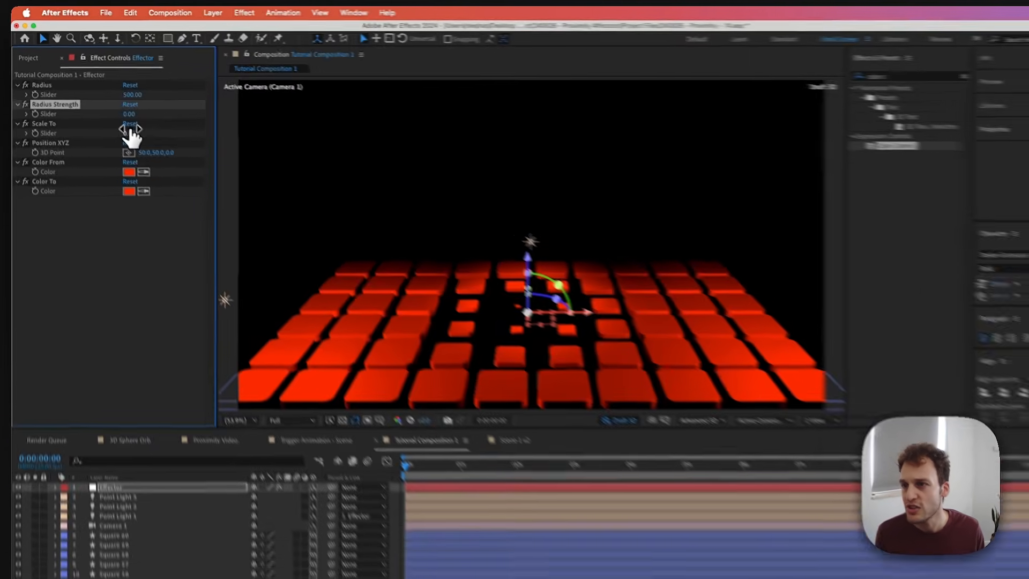
Set the Effector's Scale To slider to 50.
left_click(120, 124)
type("50")
key("Return")
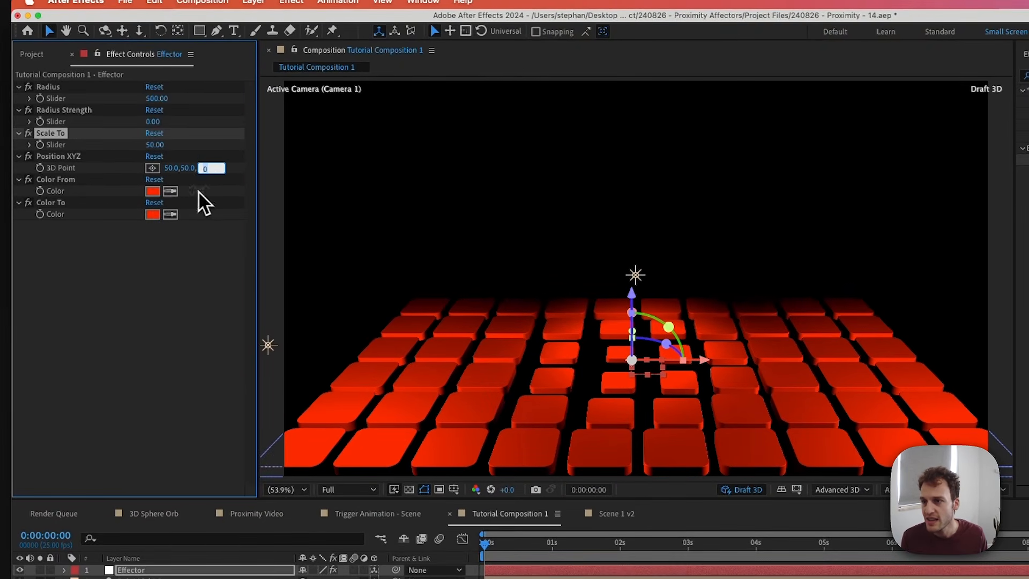
Set the Effector's Position XYZ to 0, 0, -94 and move the Effector along its X axis to test the offset.
key("Return")
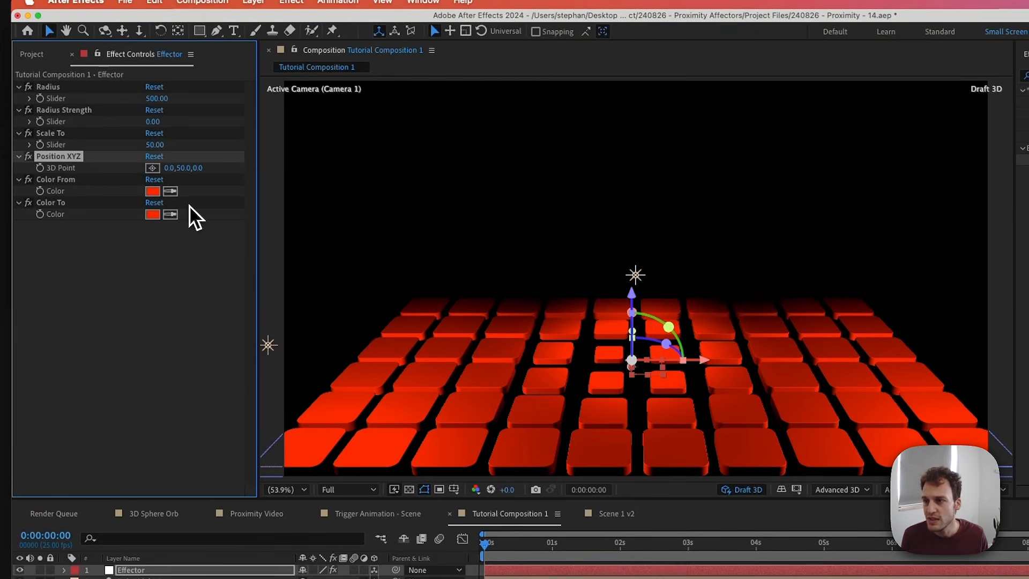
left_click_drag(182, 171, 340, 156)
left_click_drag(86, 227, 214, 252)
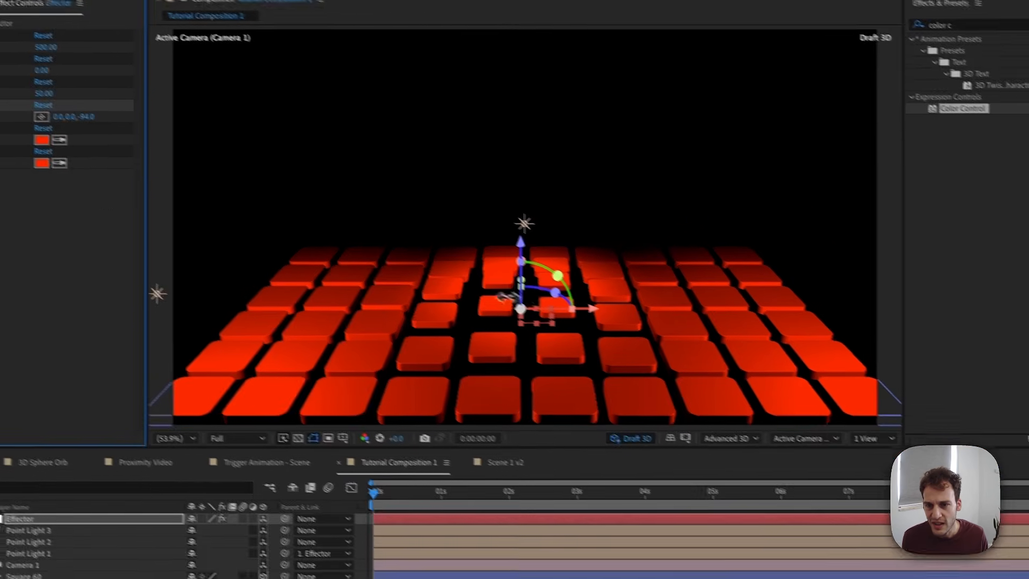
left_click_drag(584, 312, 562, 310)
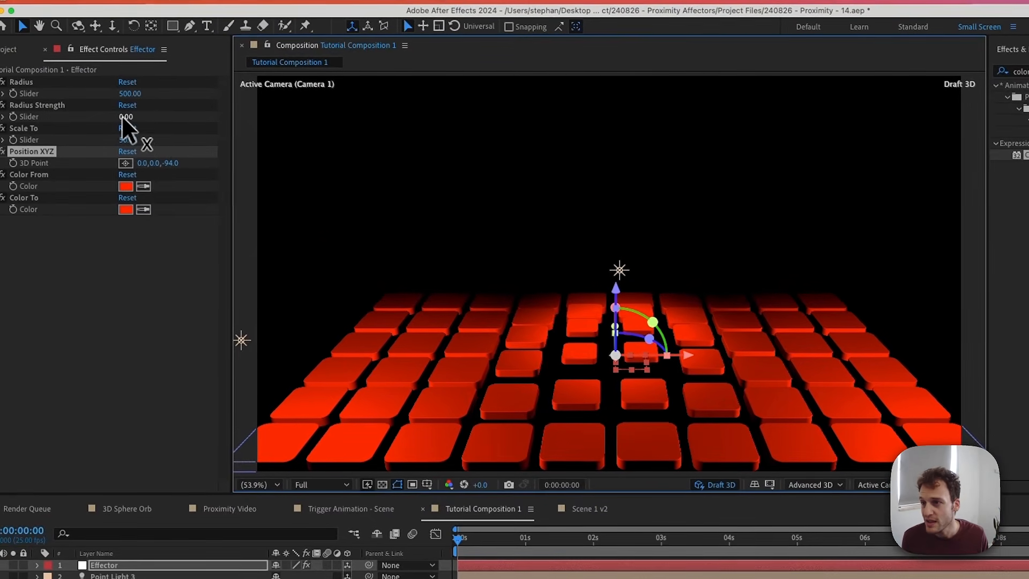
Set the Effector's Scale To slider to 110 and move the Effector along its X axis to test it.
left_click(130, 140)
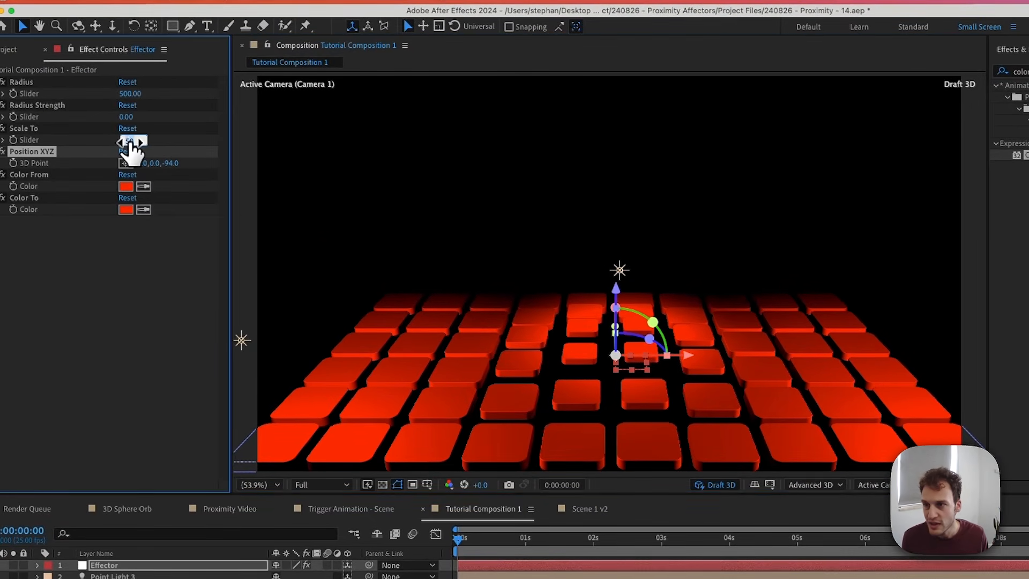
type("110")
key("Return")
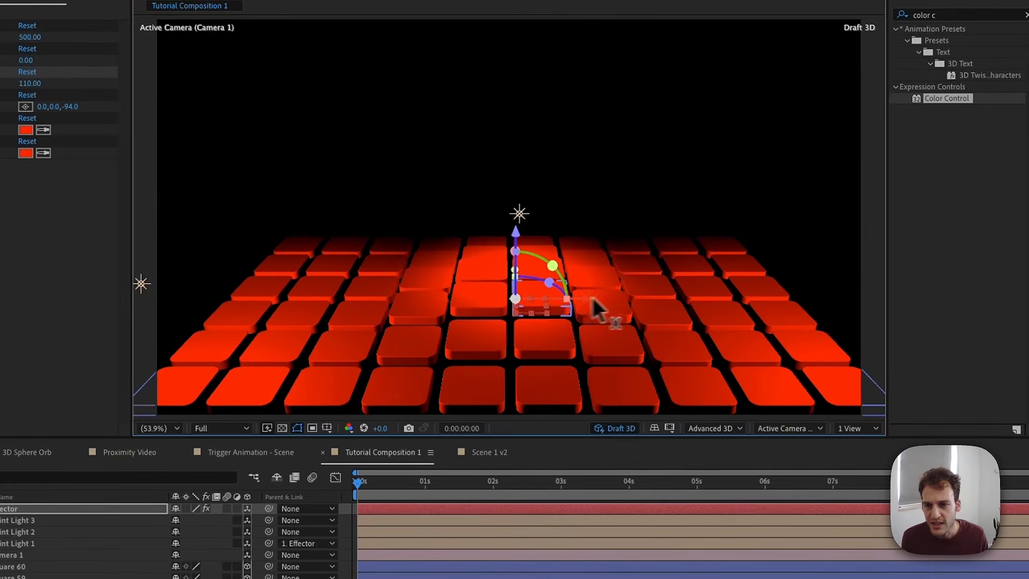
mouse_move(593, 305)
left_mouse_down()
mouse_move(737, 306)
mouse_move(458, 316)
mouse_move(594, 305)
left_mouse_up()
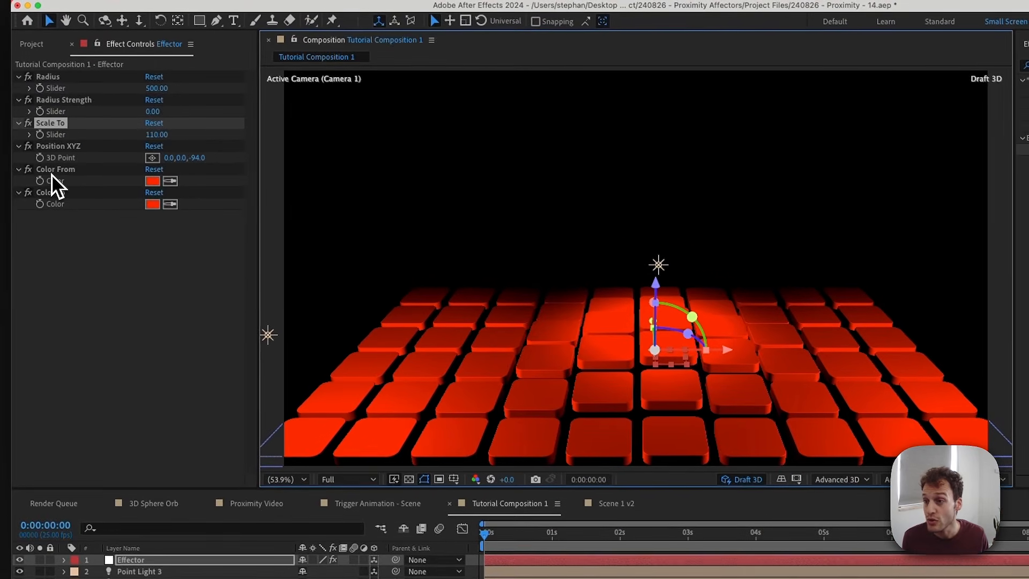
Set the Effector's Color From to dark blue 002477 and move the Effector along its X axis to test the color change.
left_click(51, 175)
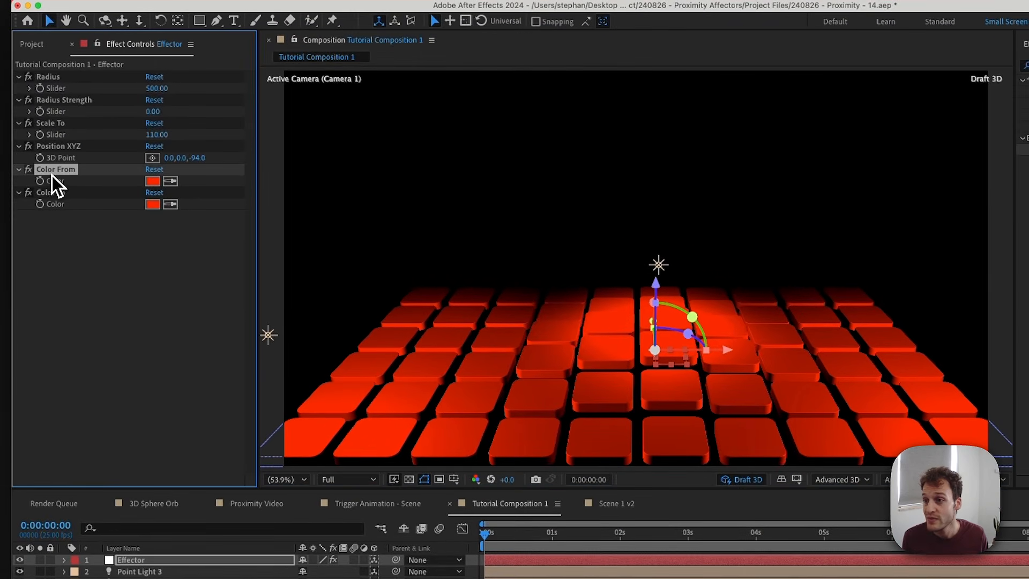
left_click(155, 183)
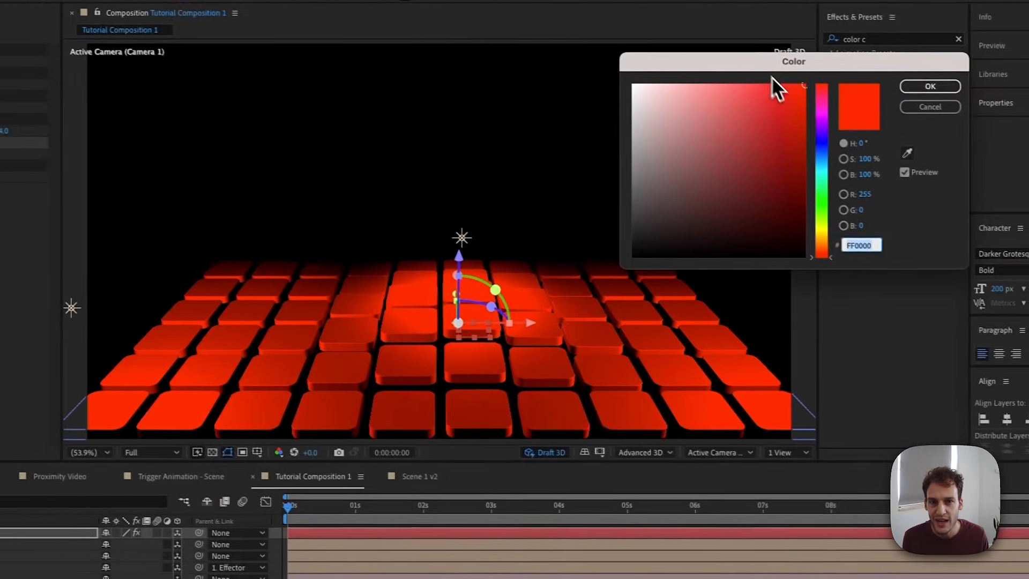
left_click_drag(608, 102, 483, 108)
mouse_move(465, 218)
left_mouse_down()
mouse_move(467, 192)
mouse_move(467, 223)
left_mouse_up()
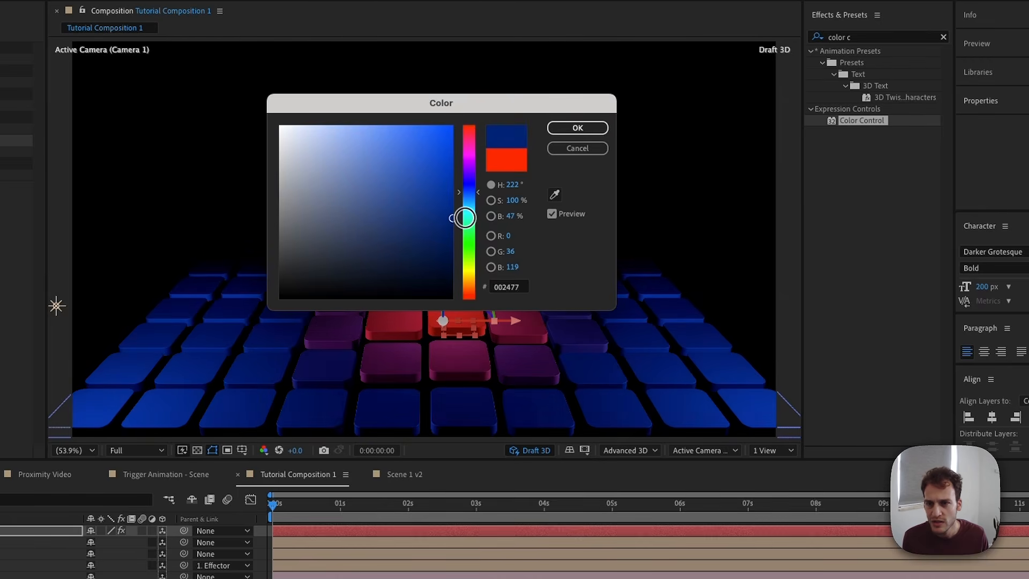
left_click(577, 127)
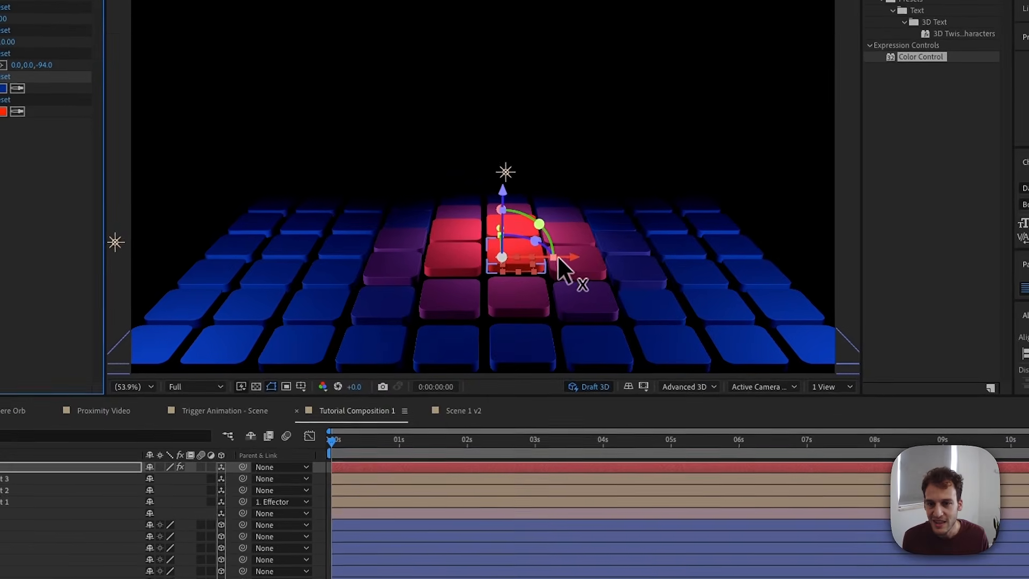
left_click_drag(557, 255, 726, 261)
left_click_drag(657, 292, 477, 317)
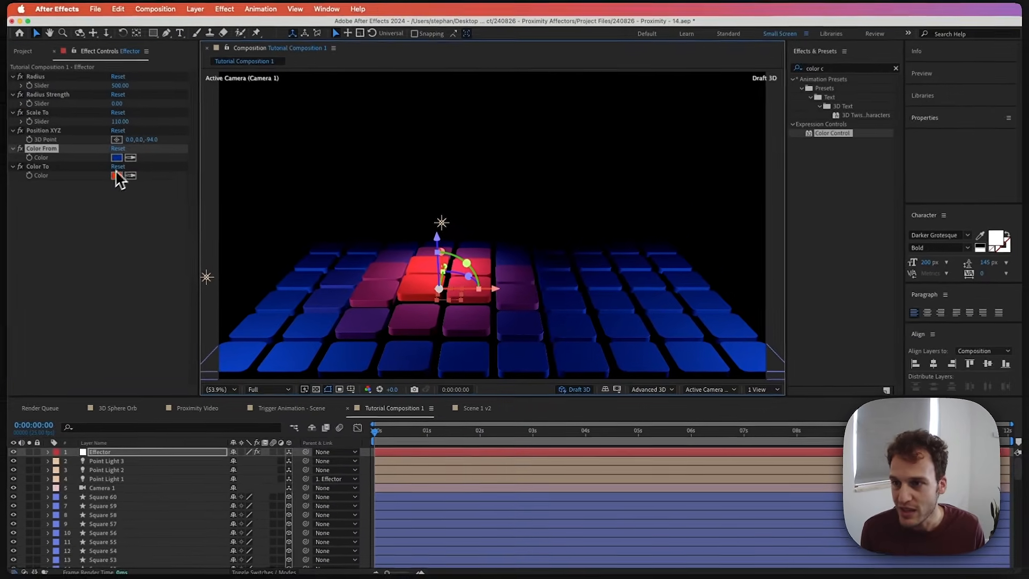
Set the Effector's Color To to magenta FF00E2 and test it by moving the Effector along its X and Z axes.
left_click(118, 176)
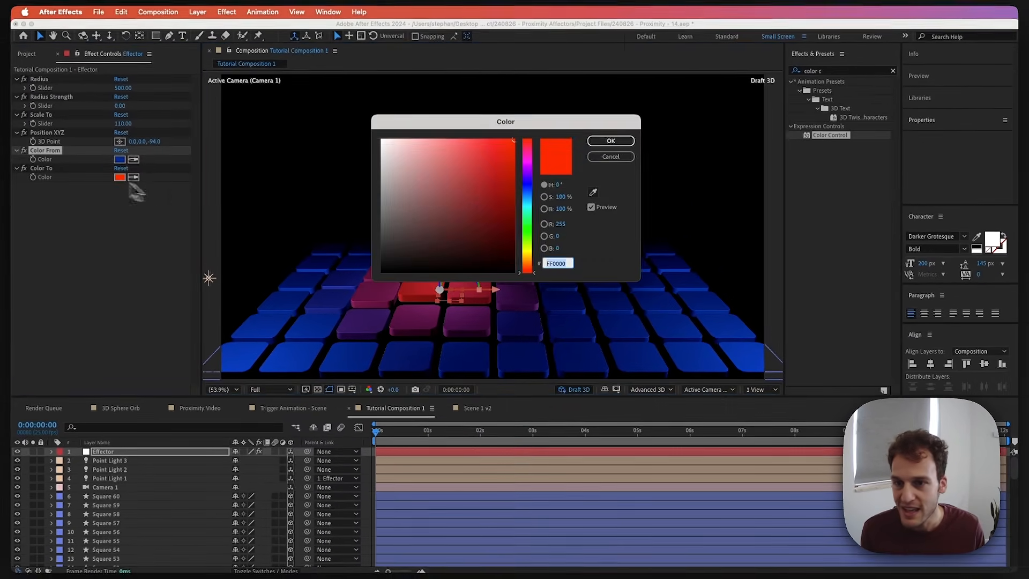
left_click_drag(528, 201, 528, 172)
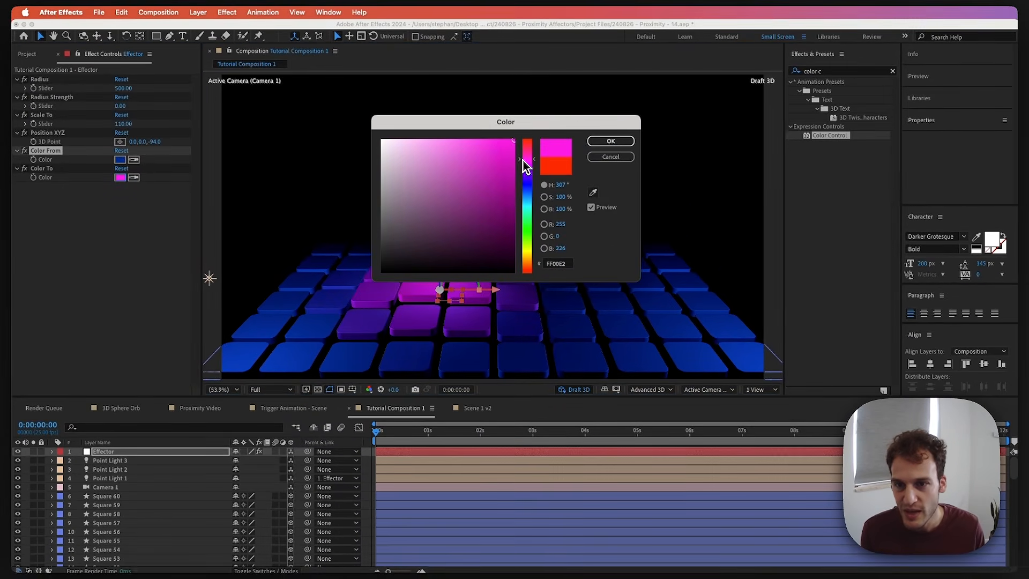
left_click_drag(520, 126, 635, 103)
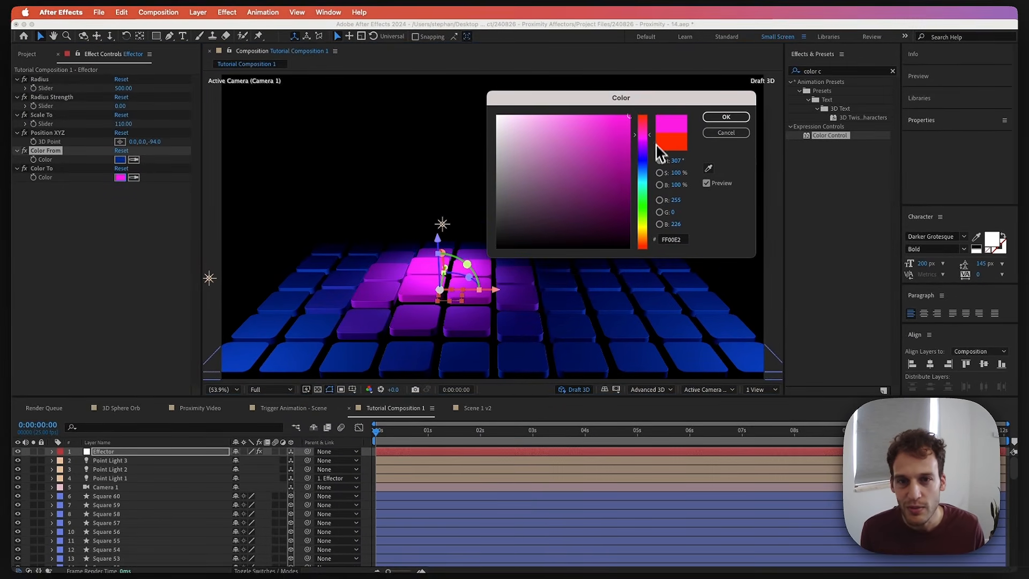
left_click(726, 117)
left_click_drag(495, 300, 564, 323)
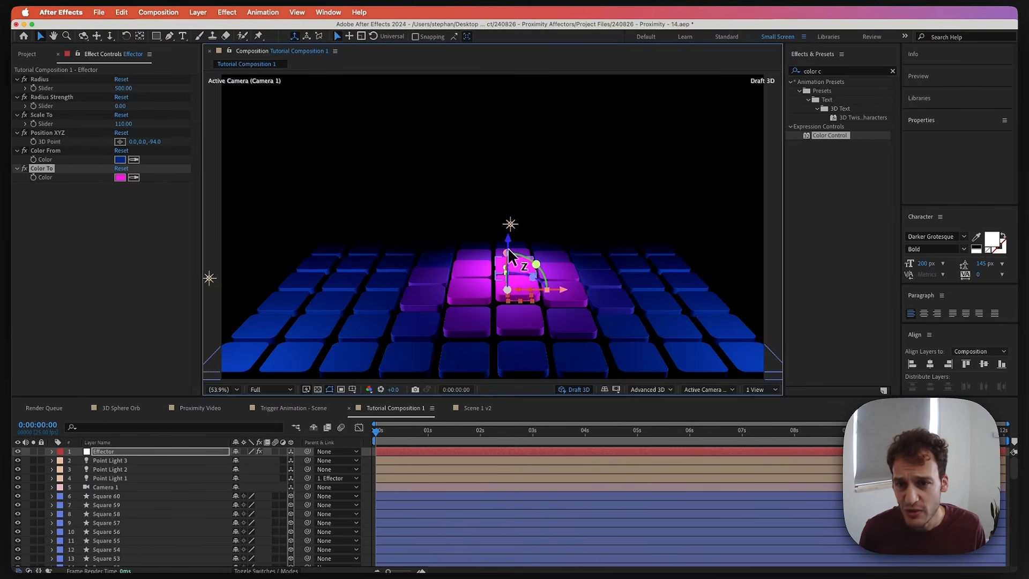
left_click_drag(508, 244, 524, 181)
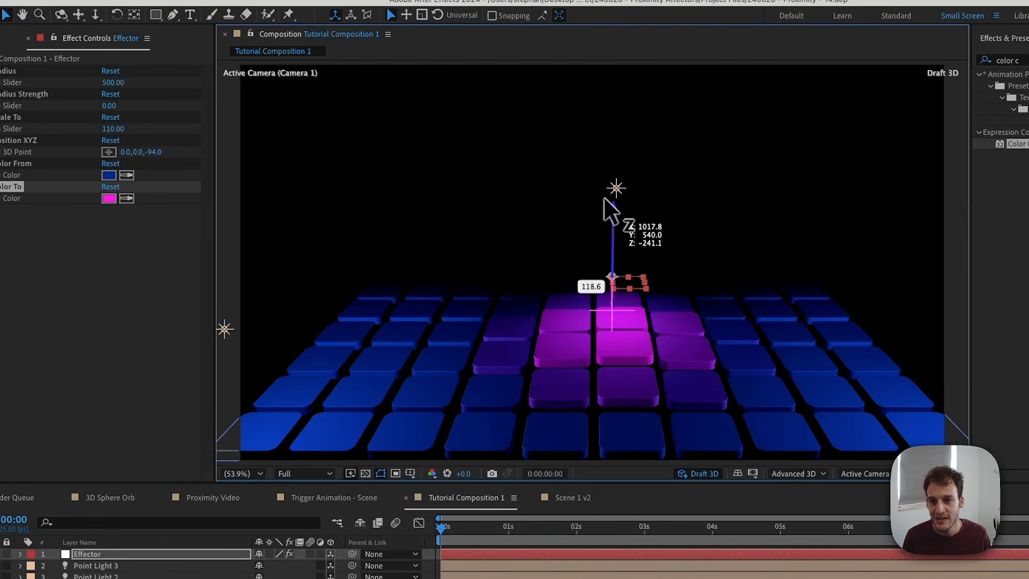
left_click_drag(604, 200, 608, 260)
Set the Z value of the Effector's Position XYZ to 100 and move the Effector along its Z axis to test it.
left_click(156, 151)
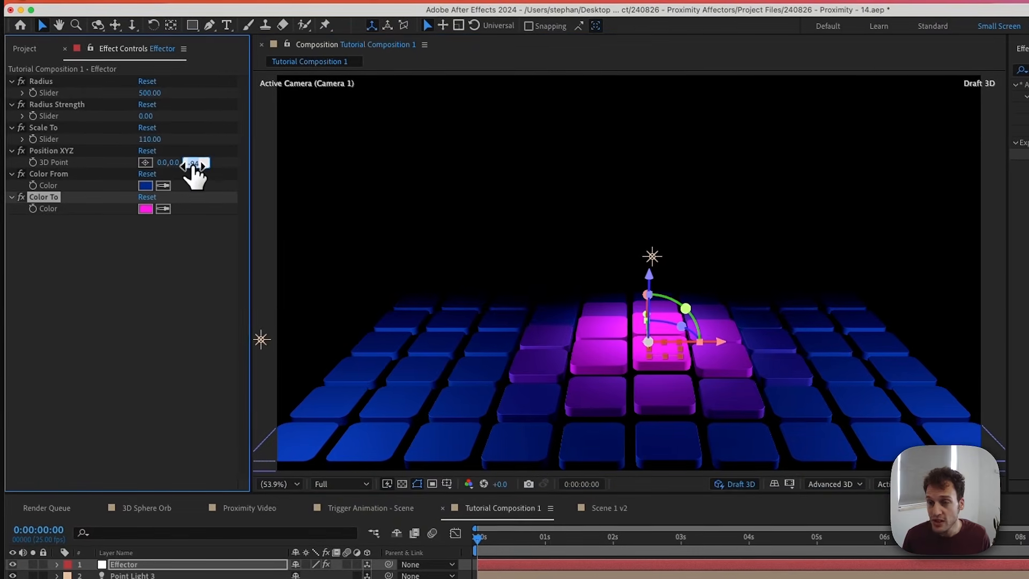
key("Return")
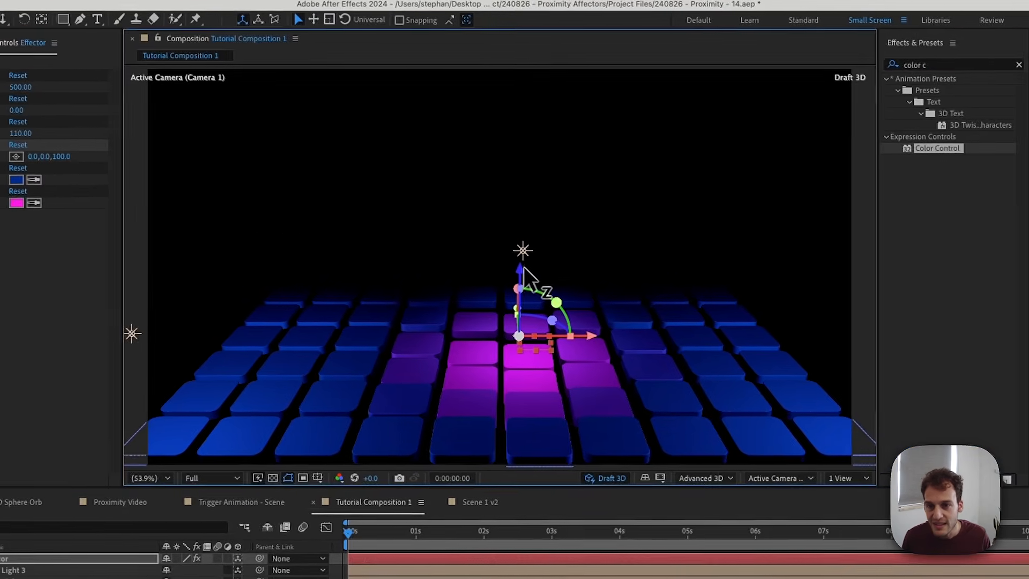
left_click_drag(649, 275, 630, 150)
left_click_drag(493, 135, 502, 265)
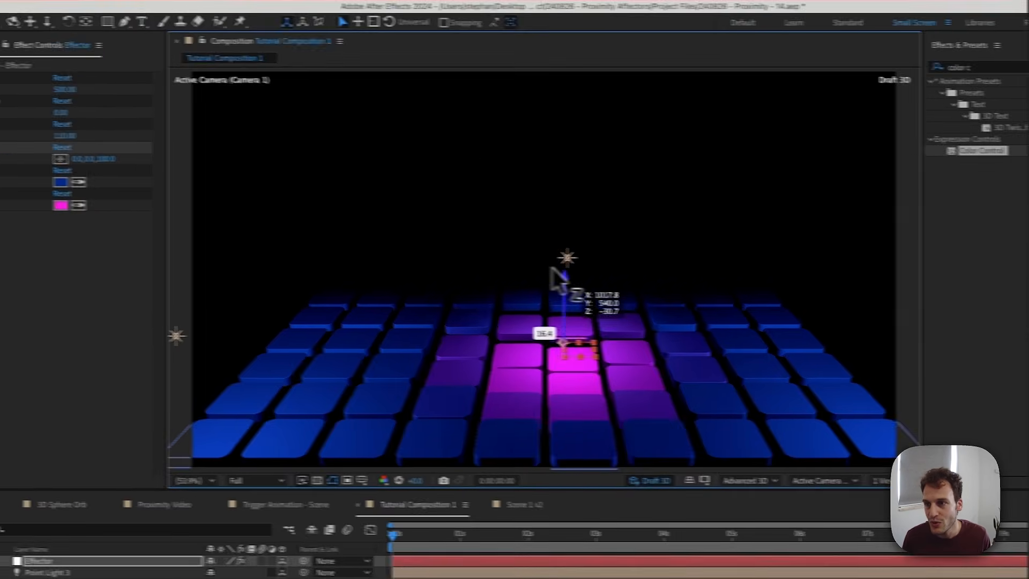
Set the Z value of the Effector's Position XYZ to -100 and raise the Effector slightly along its Z axis.
left_click(157, 163)
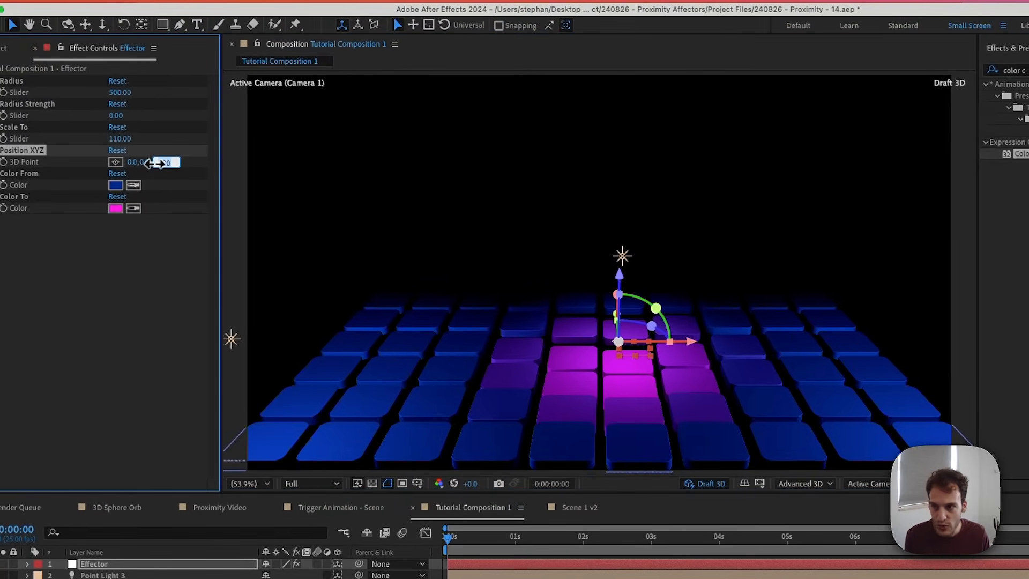
type("100")
key("Return")
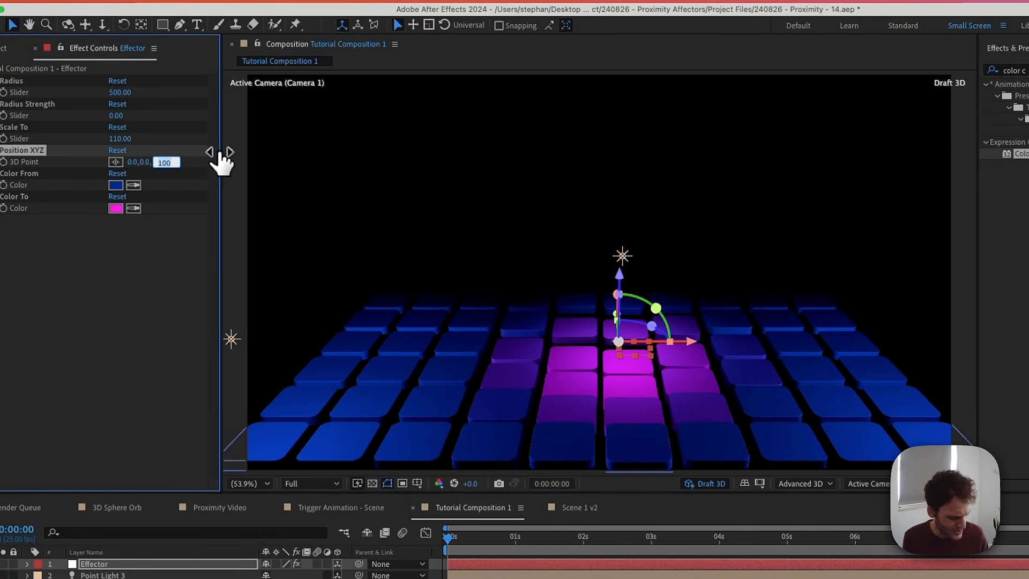
type("0")
key("Return")
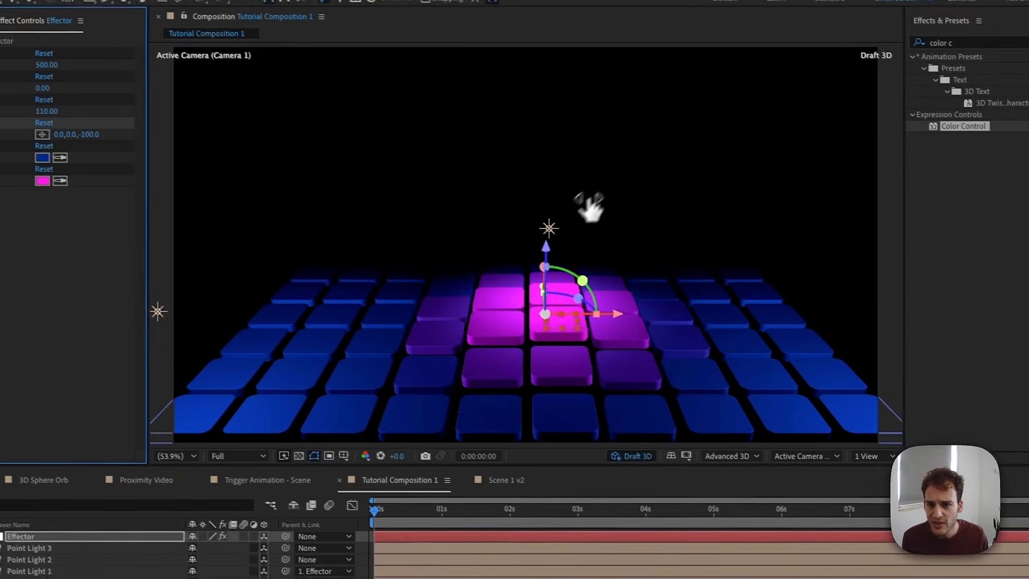
left_click_drag(530, 241, 523, 238)
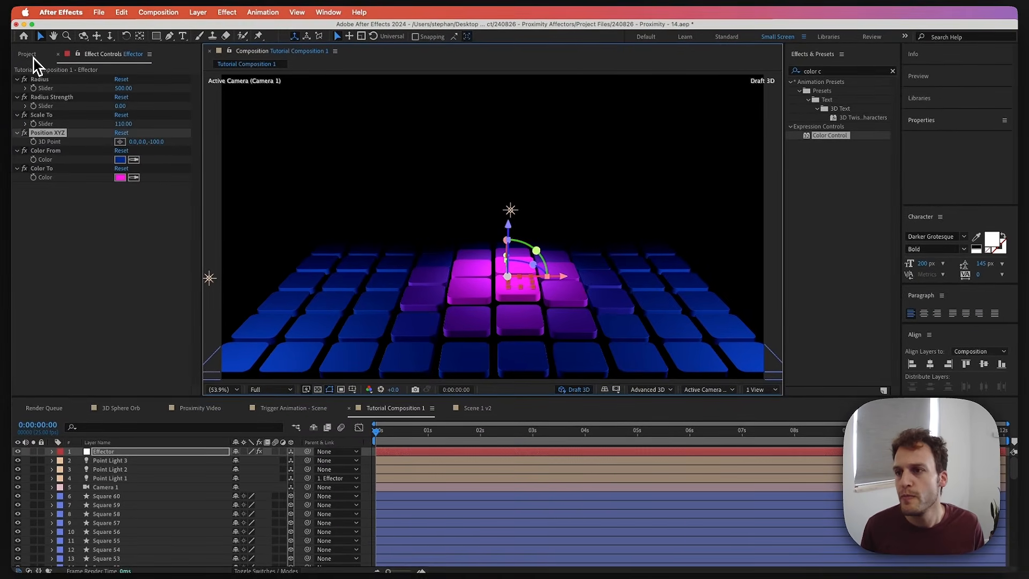
Open the 3D Sphere Orb composition from the project and scrub through its animation to about 0:00:01:16.
left_click(28, 55)
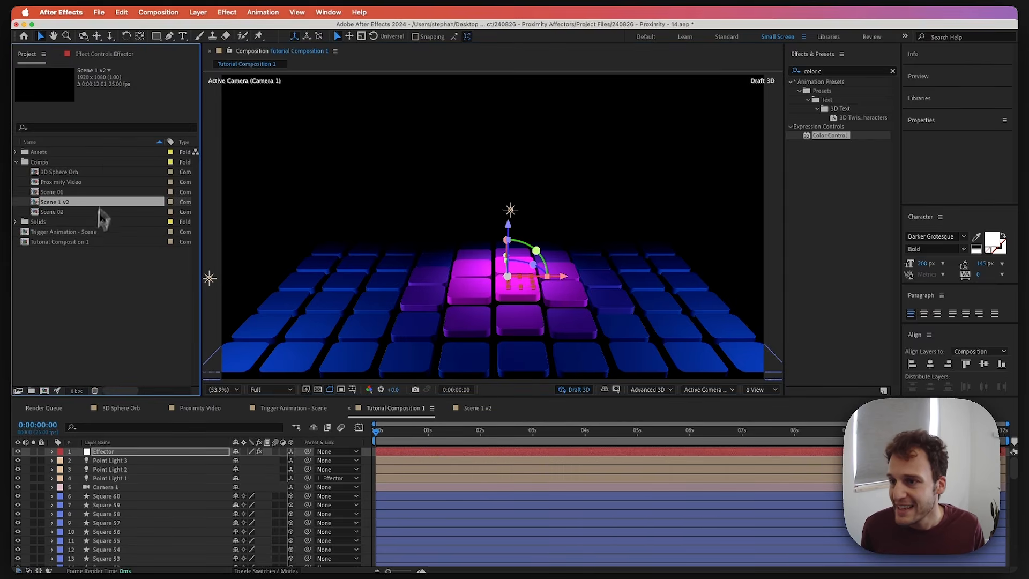
double_click(56, 175)
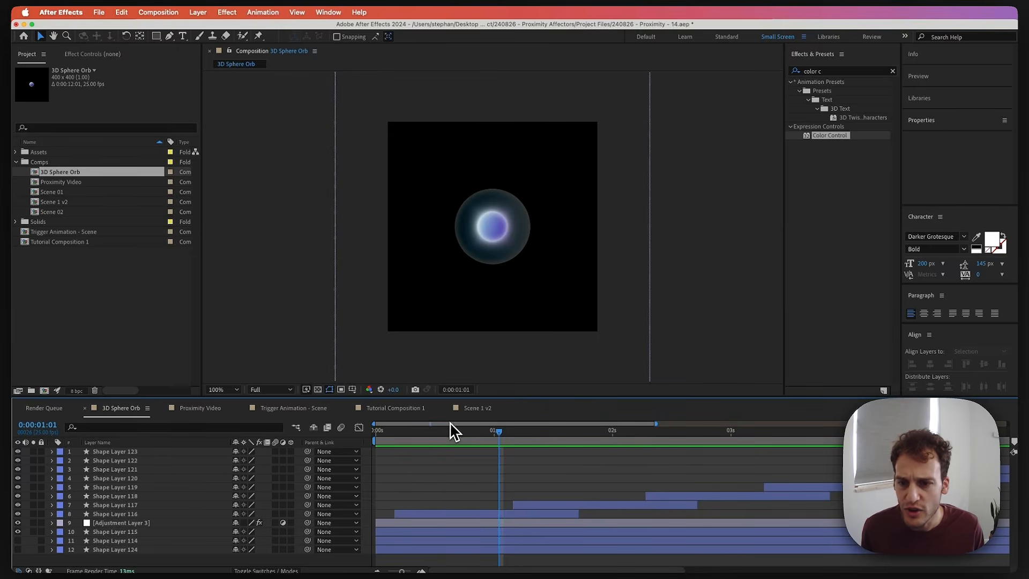
left_click_drag(451, 431, 502, 472)
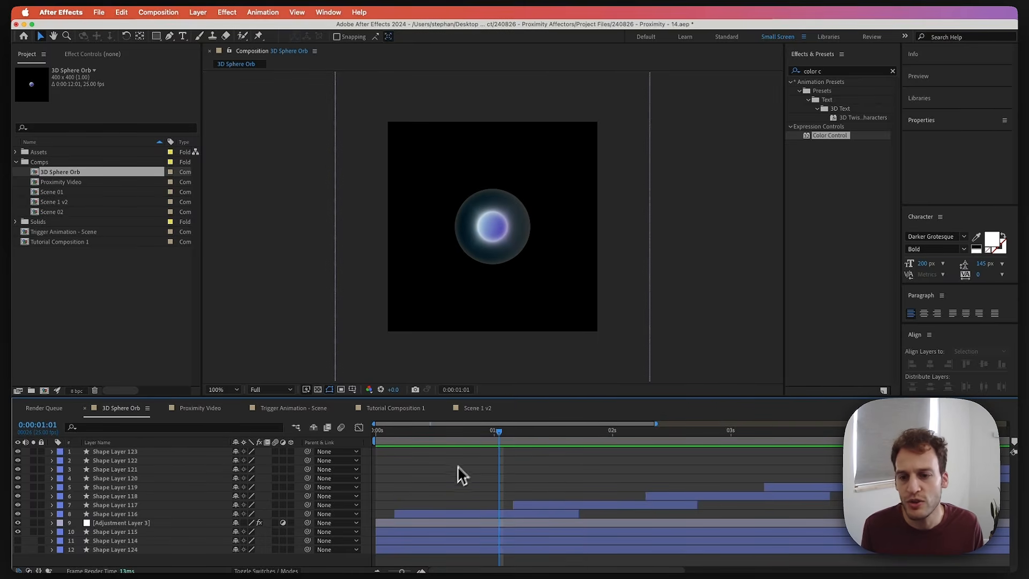
left_click_drag(474, 451, 574, 452)
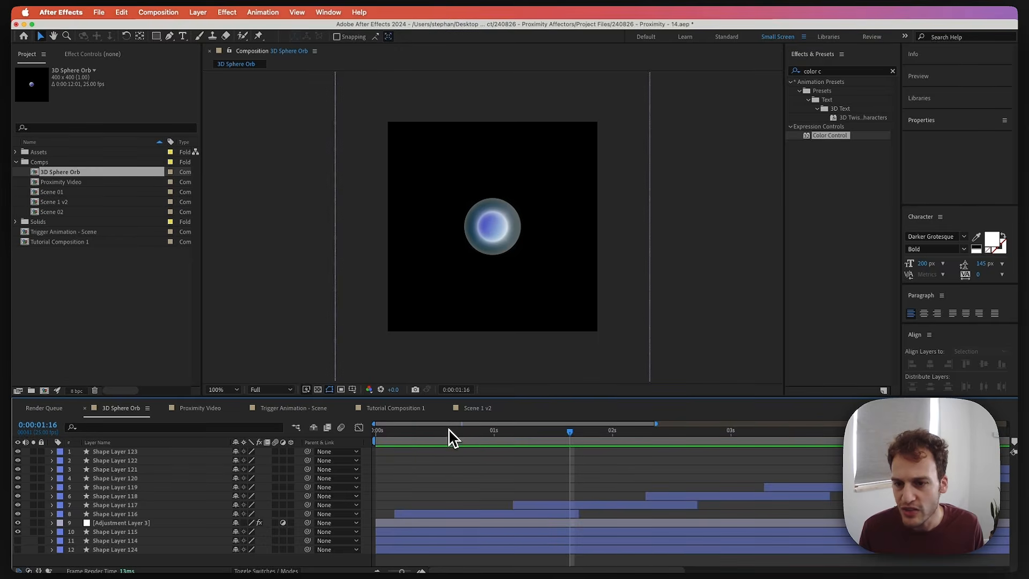
Return to Tutorial Composition 1 and add the 3D Sphere Orb composition as the topmost layer.
left_click(408, 409)
left_click(53, 177)
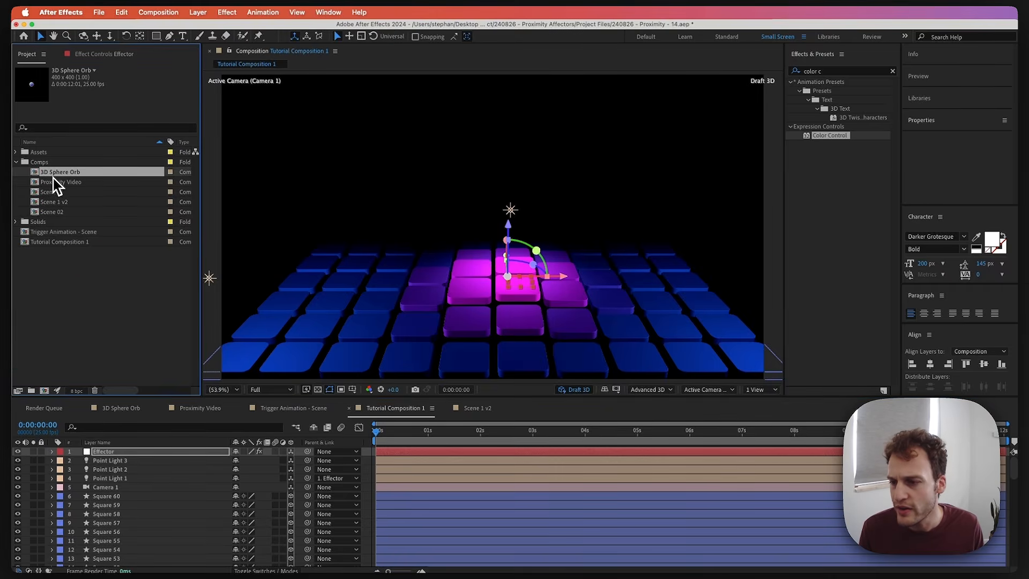
left_click_drag(141, 450, 141, 453)
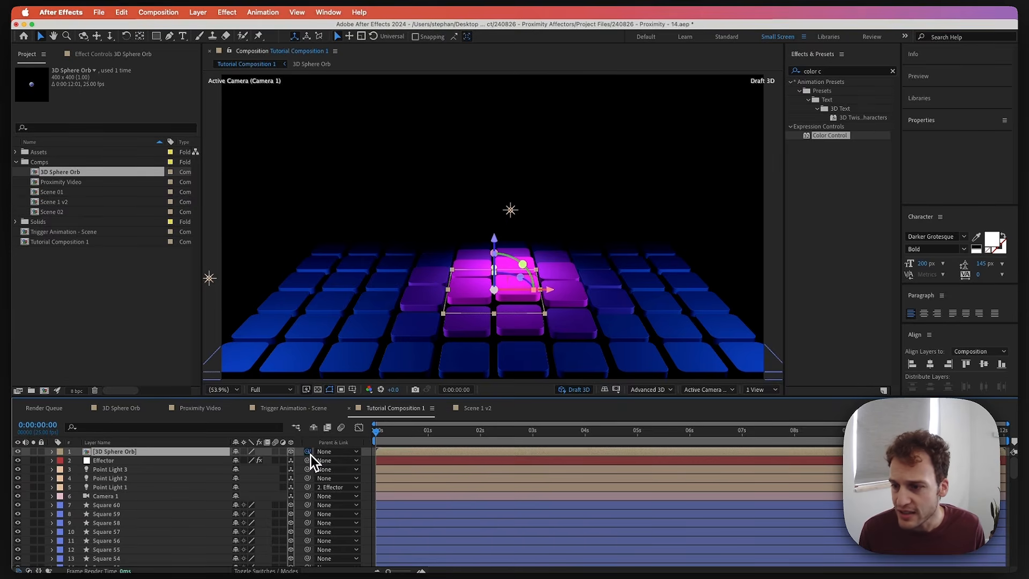
Try parenting the 3D Sphere Orb layer to the Effector and raising it along the Z axis above the grid.
left_click_drag(310, 453, 168, 465)
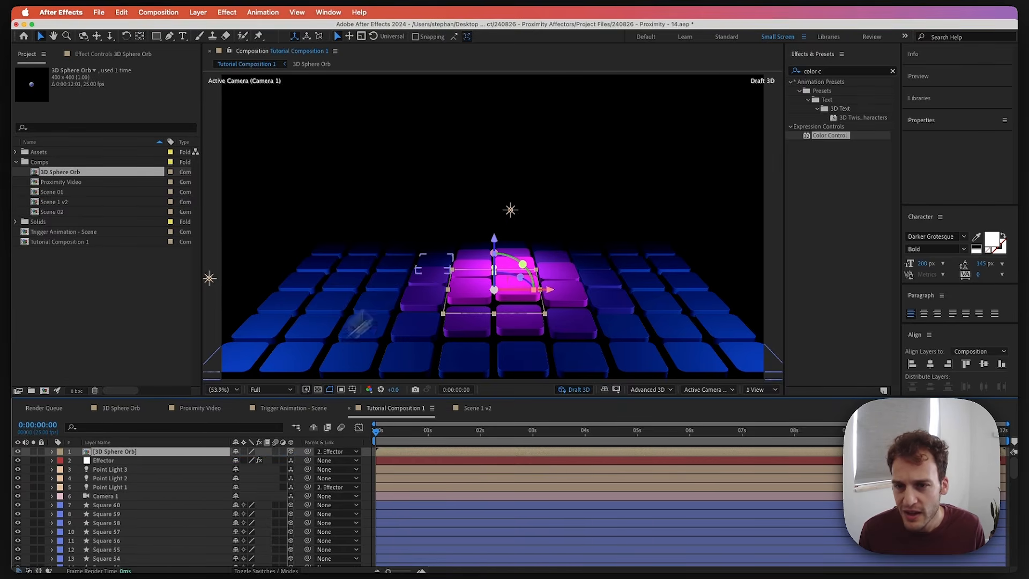
left_click_drag(493, 237, 490, 193)
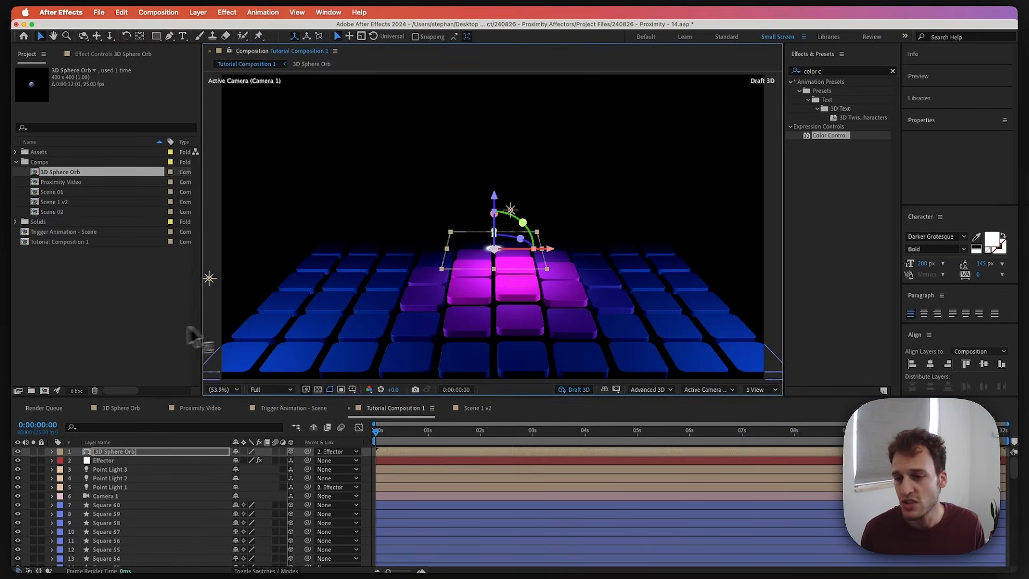
key("super+z")
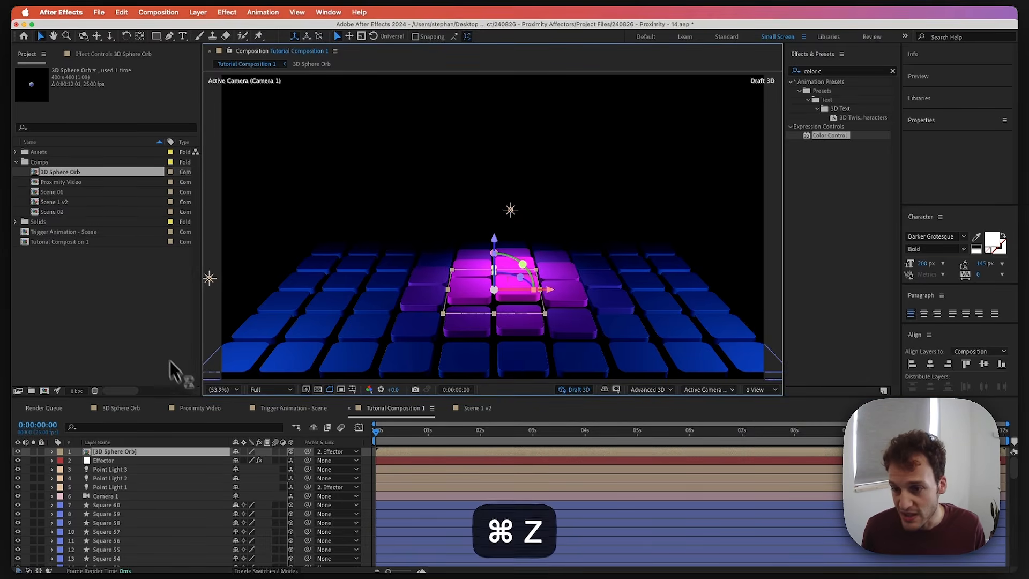
key("super+z")
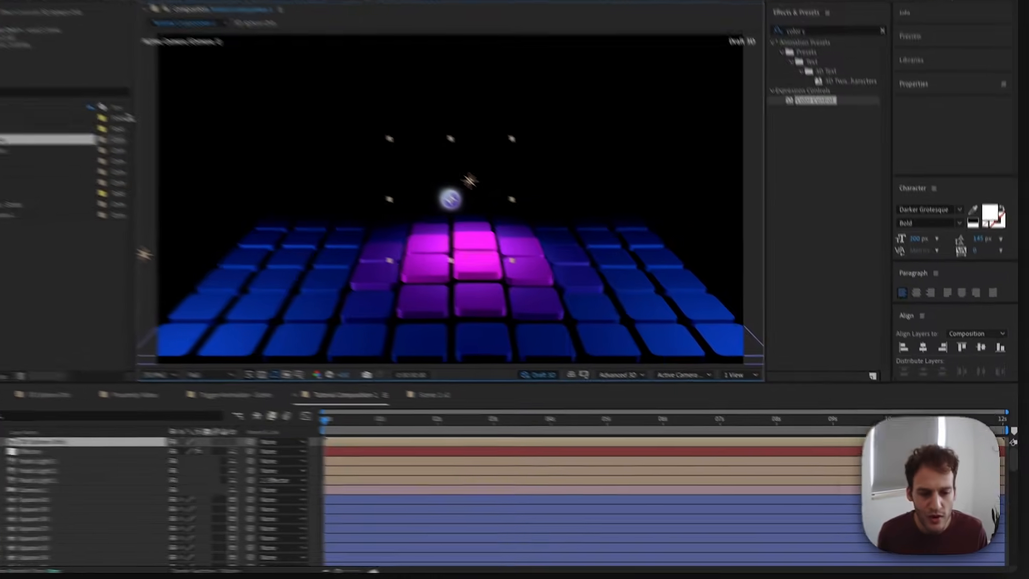
Switch to the Notes app and copy the two-line expression under the 2D to 3D Position heading.
key("super+Tab")
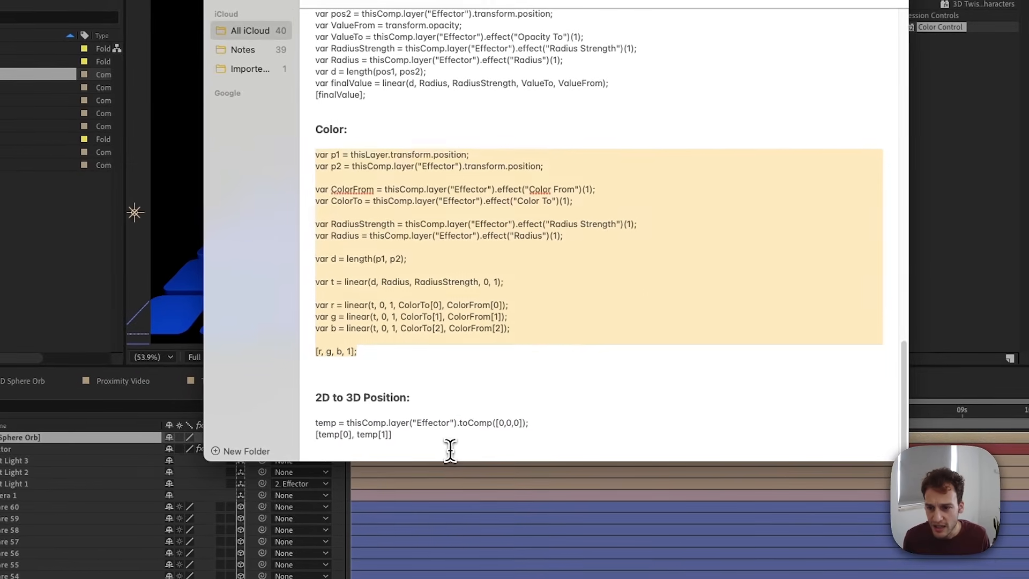
left_click_drag(394, 436, 360, 423)
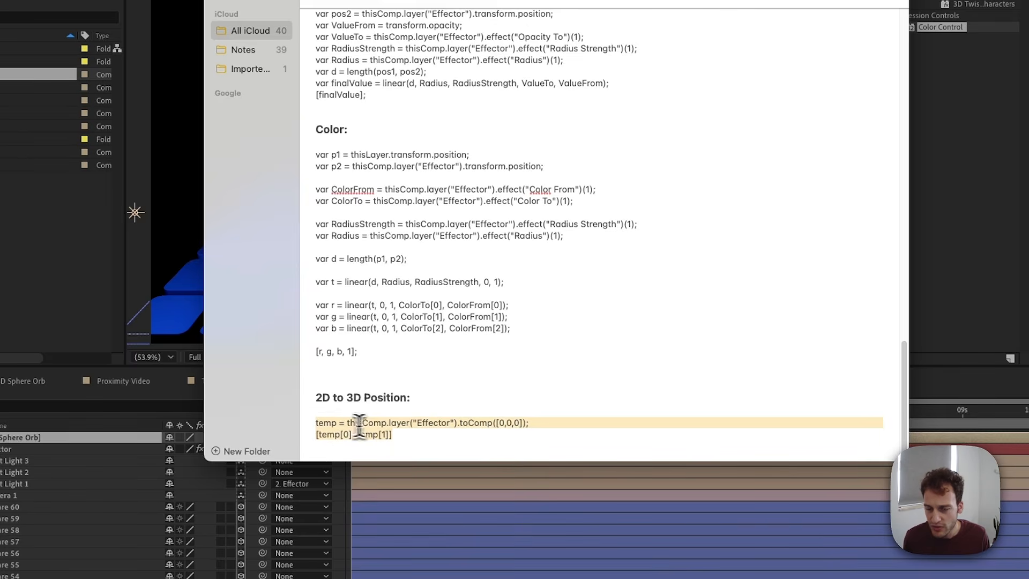
key("super+c")
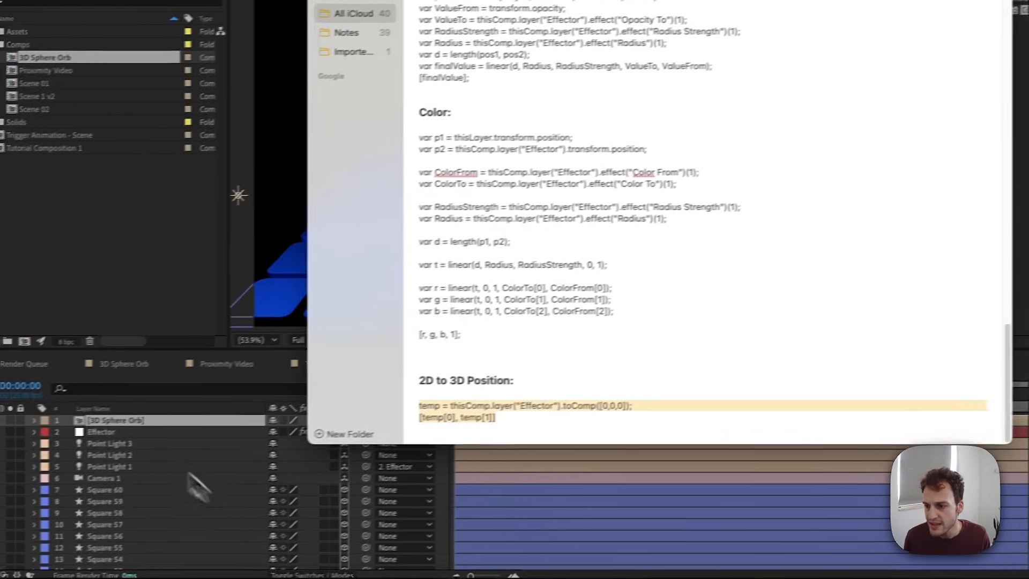
Back in After Effects, keep the 3D Sphere Orb layer 2D and apply the copied 2D to 3D Position expression to its Position.
left_click(5, 439)
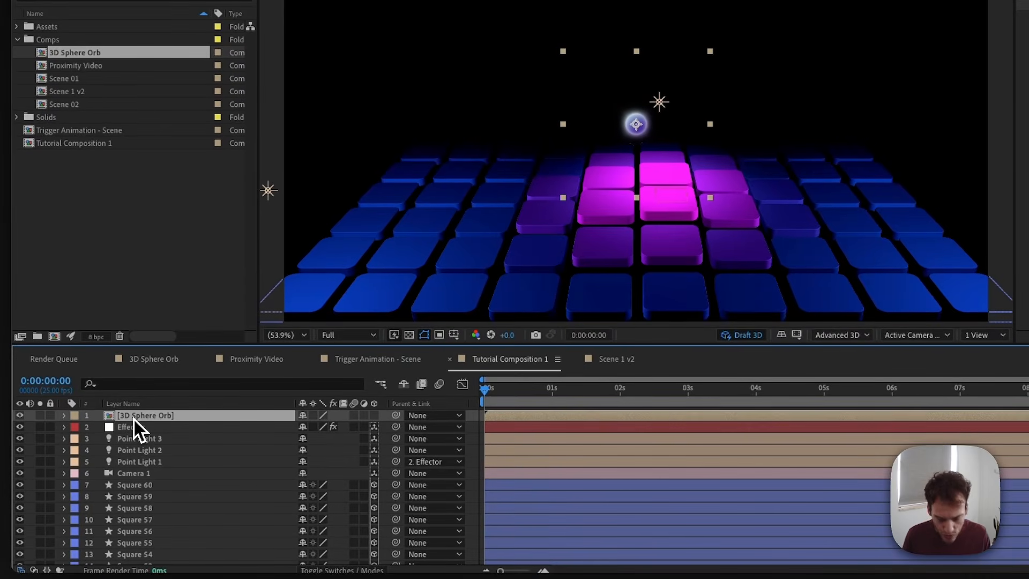
key("p")
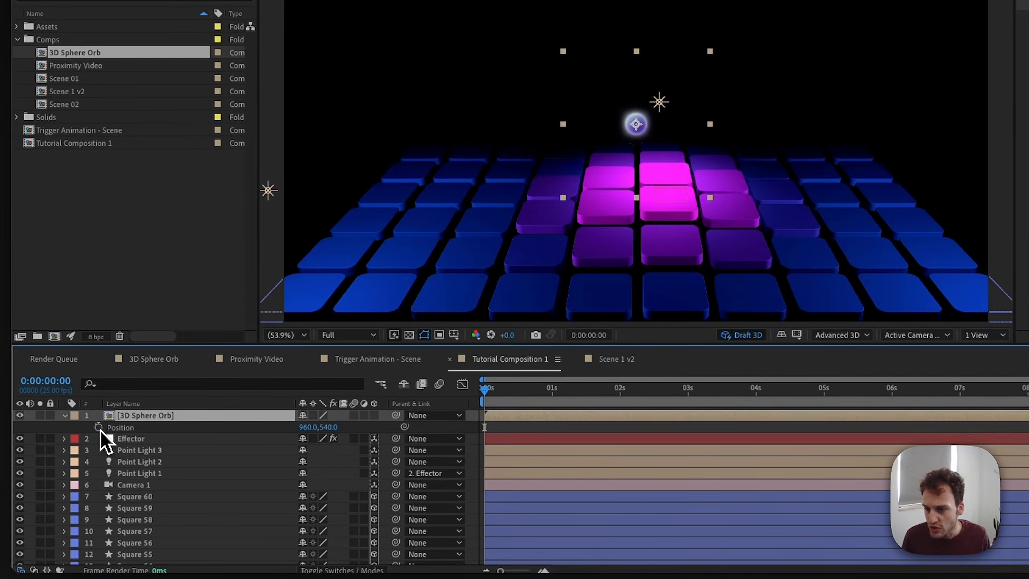
left_click(374, 417)
left_click(376, 418)
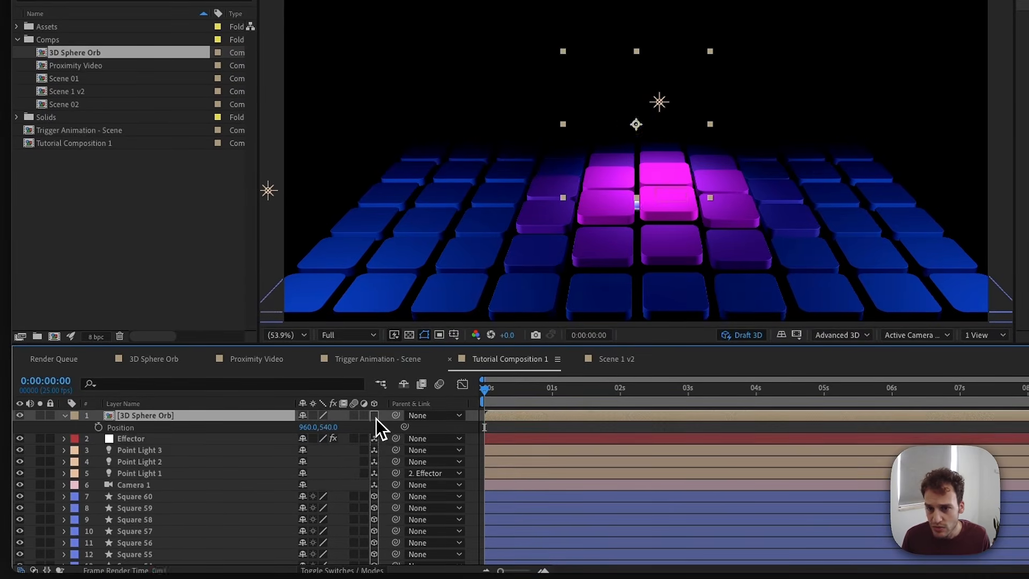
left_click(101, 432, "alt")
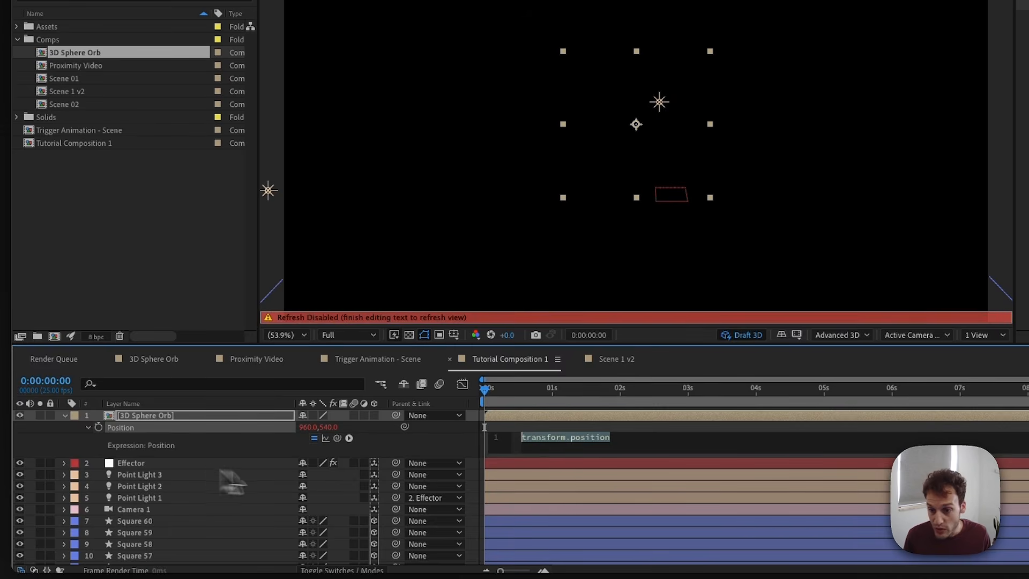
key("super+v")
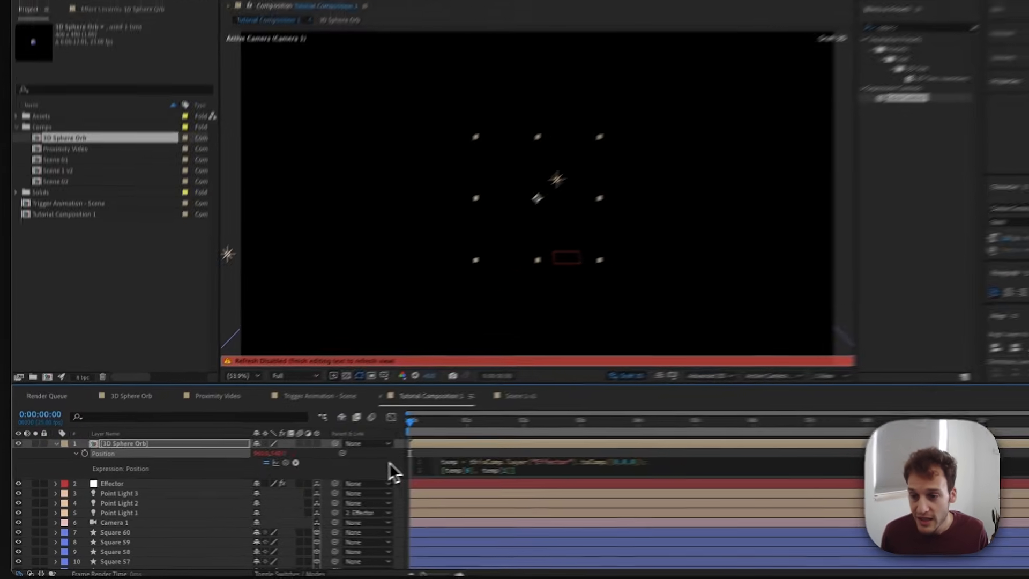
left_click(358, 474)
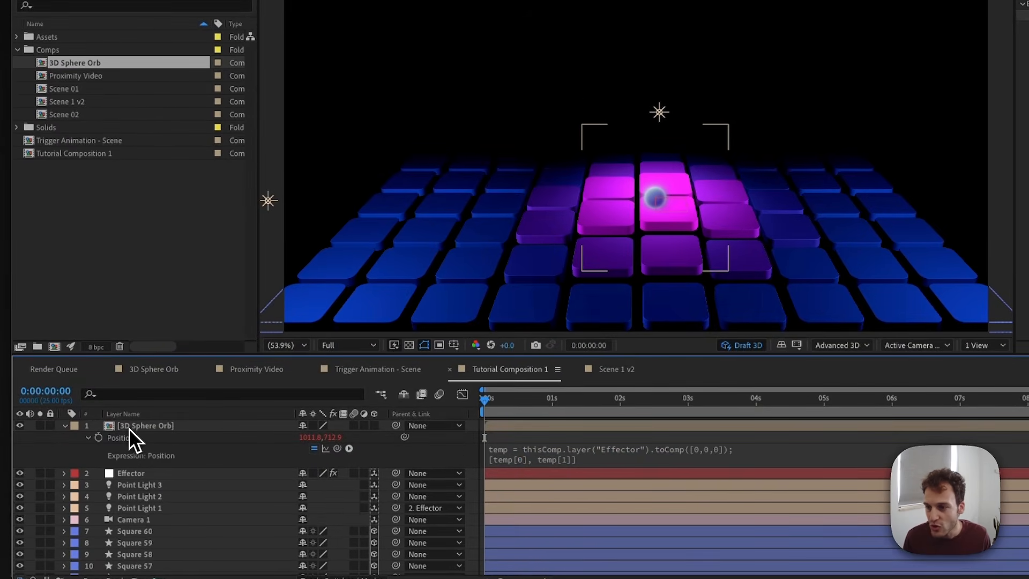
left_click(64, 425)
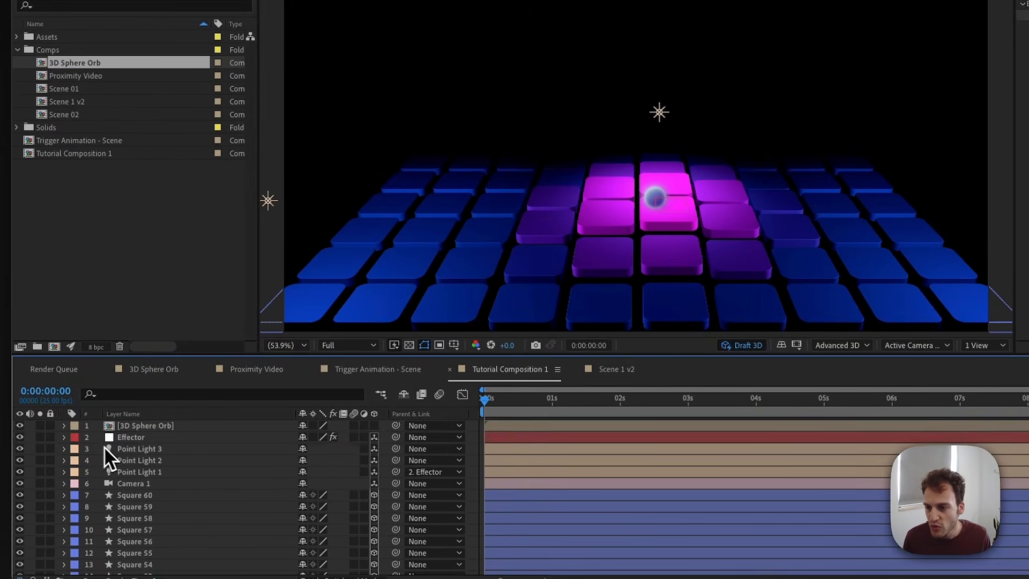
Move the Effector along the X axis and raise it along Z to test that the orb follows.
left_click(144, 427)
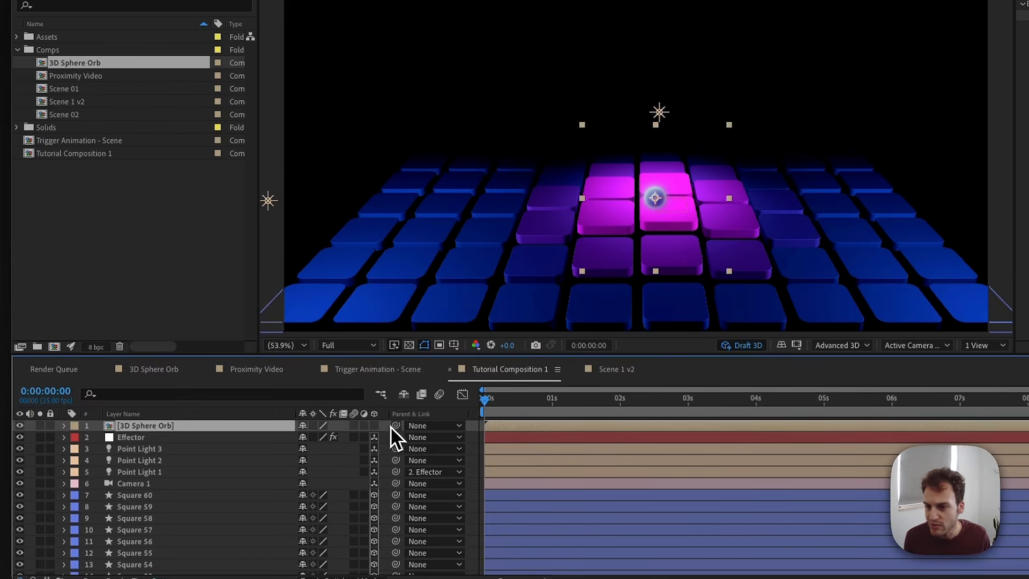
left_click(125, 437)
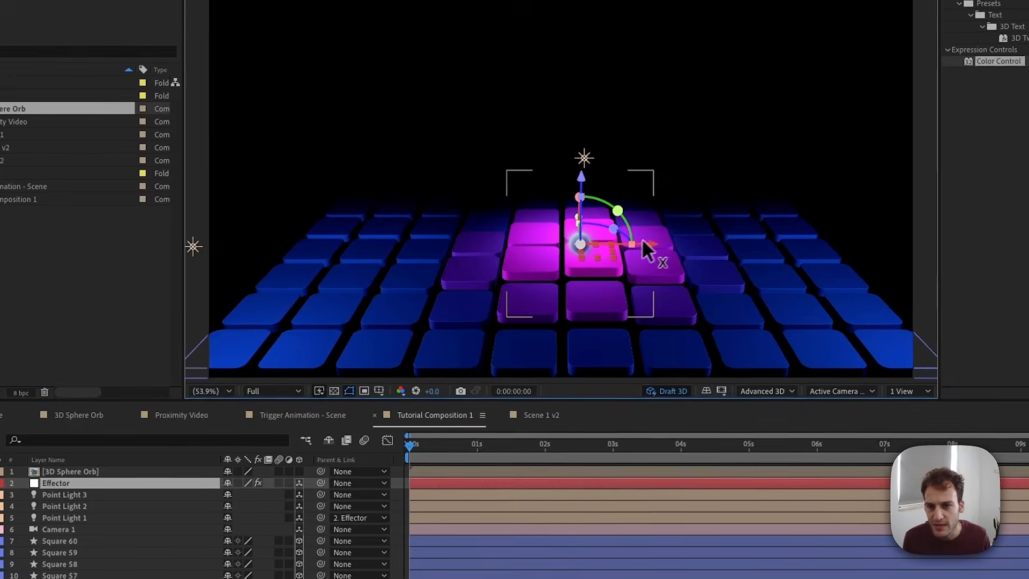
mouse_move(643, 240)
left_mouse_down()
mouse_move(542, 244)
mouse_move(643, 246)
mouse_move(635, 250)
left_mouse_up()
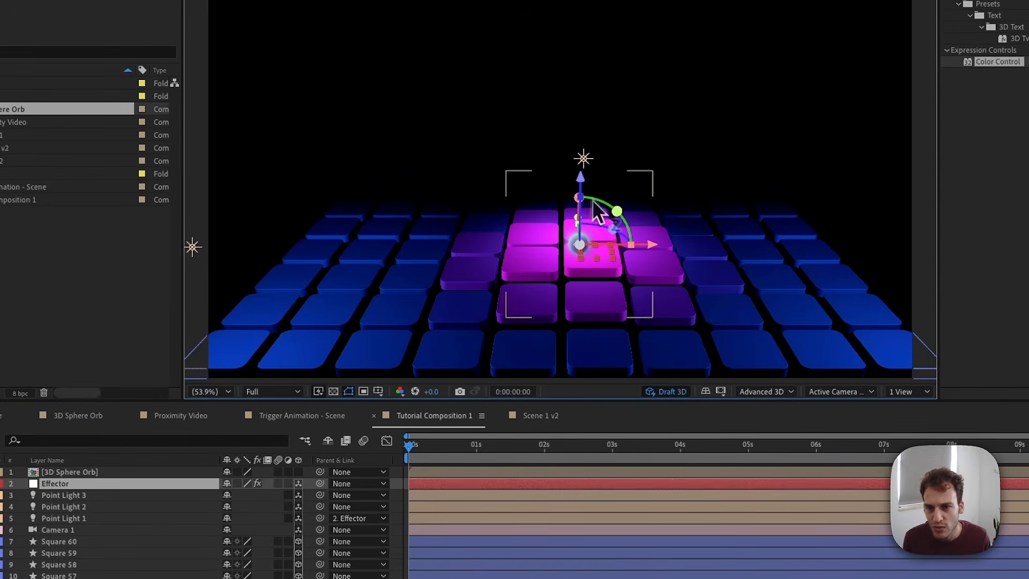
left_click_drag(578, 179, 577, 166)
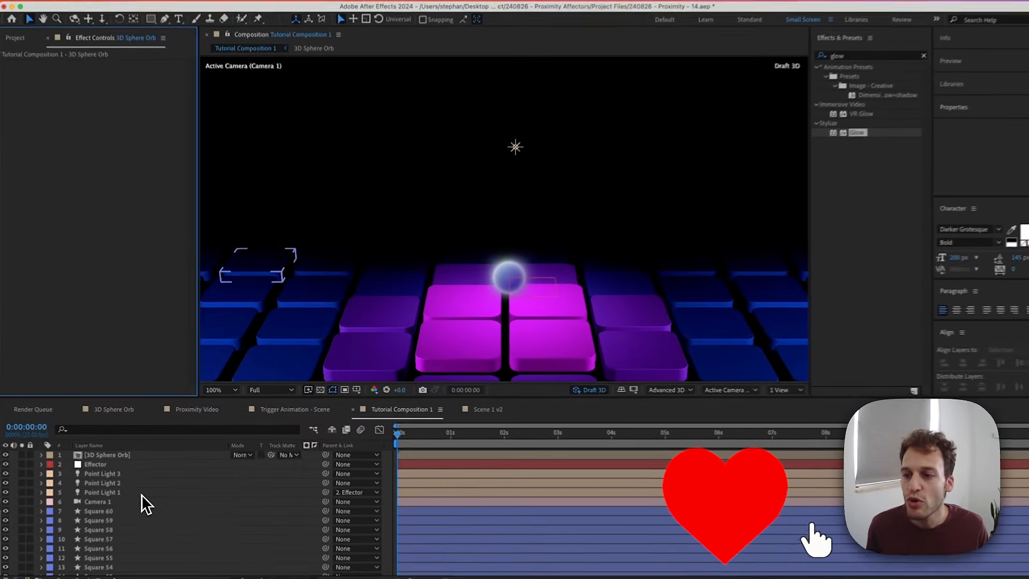
Apply the Glow effect to the 3D Sphere Orb layer, set its Glow Radius to 98, and preview the animation.
left_click(69, 472)
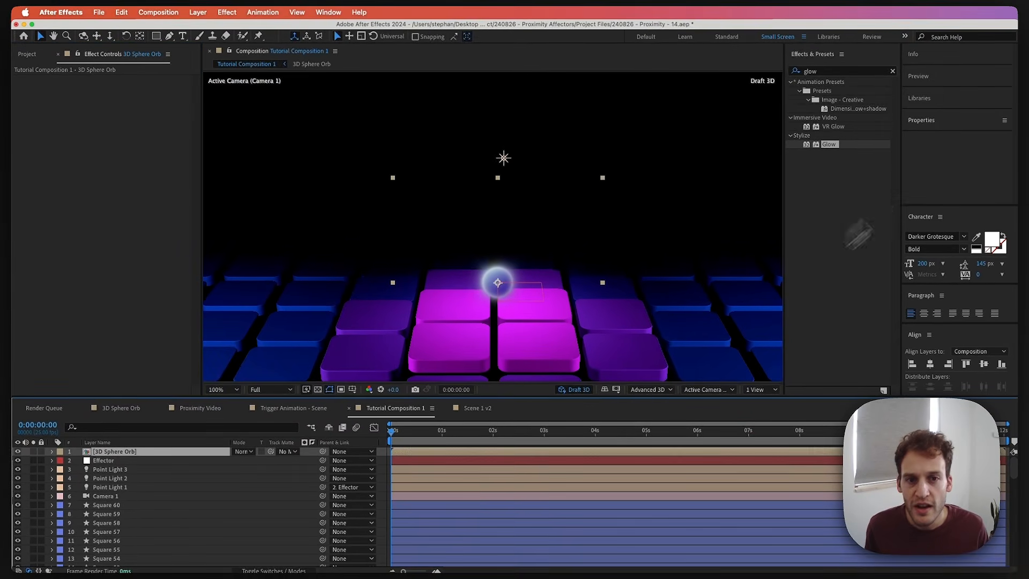
left_click_drag(829, 145, 221, 452)
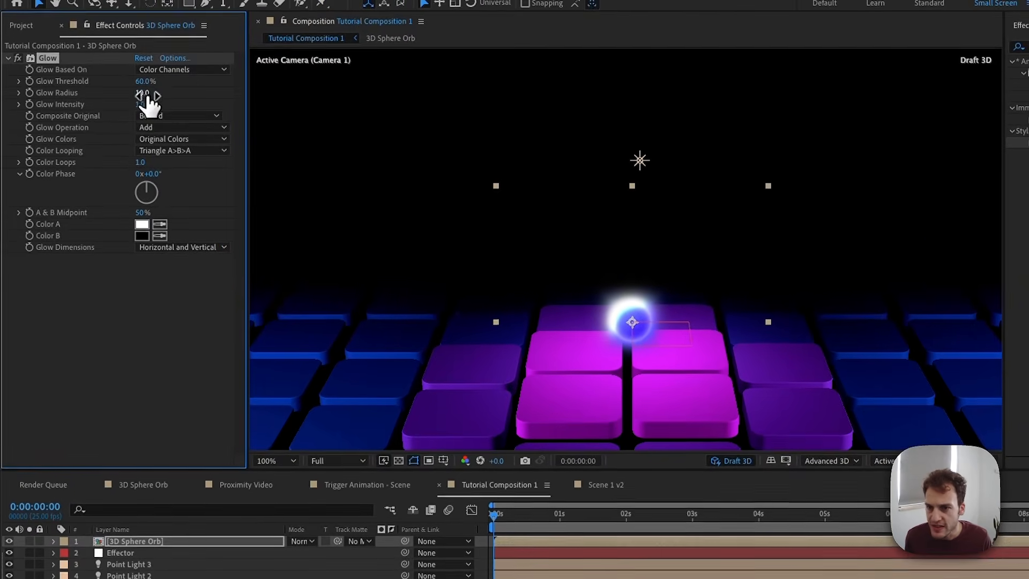
left_click_drag(147, 95, 193, 92)
key("space")
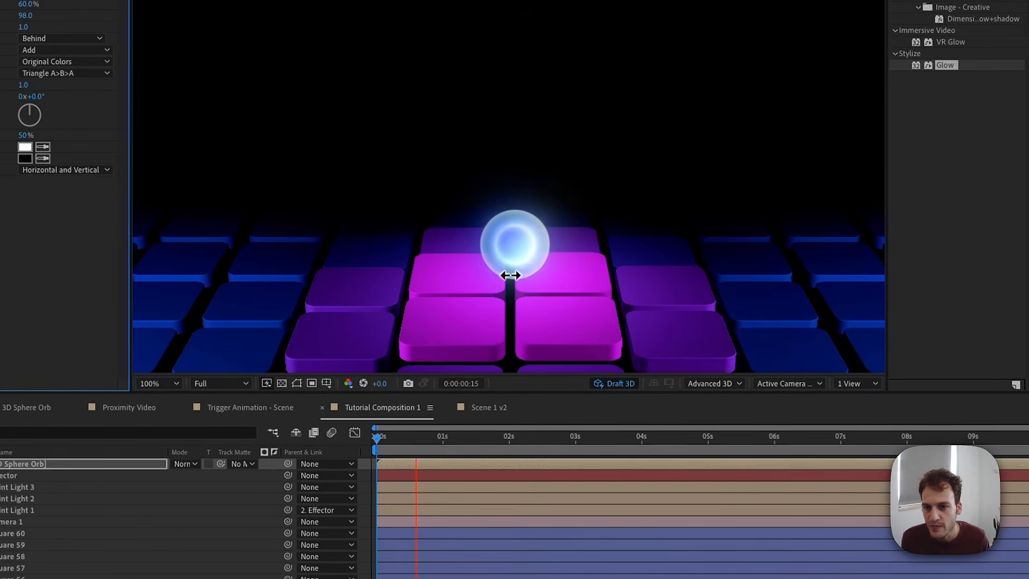
key("space")
key("F2")
scroll(496, 300, "down", 1)
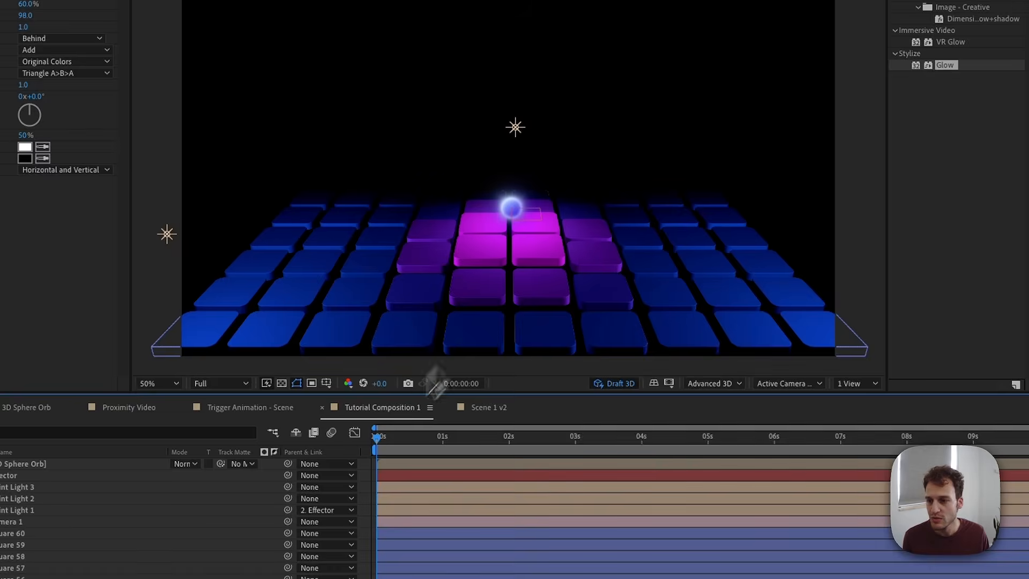
Move the Effector back and forth along the X axis over the grid to check the glowing orb and squares.
left_click(10, 465)
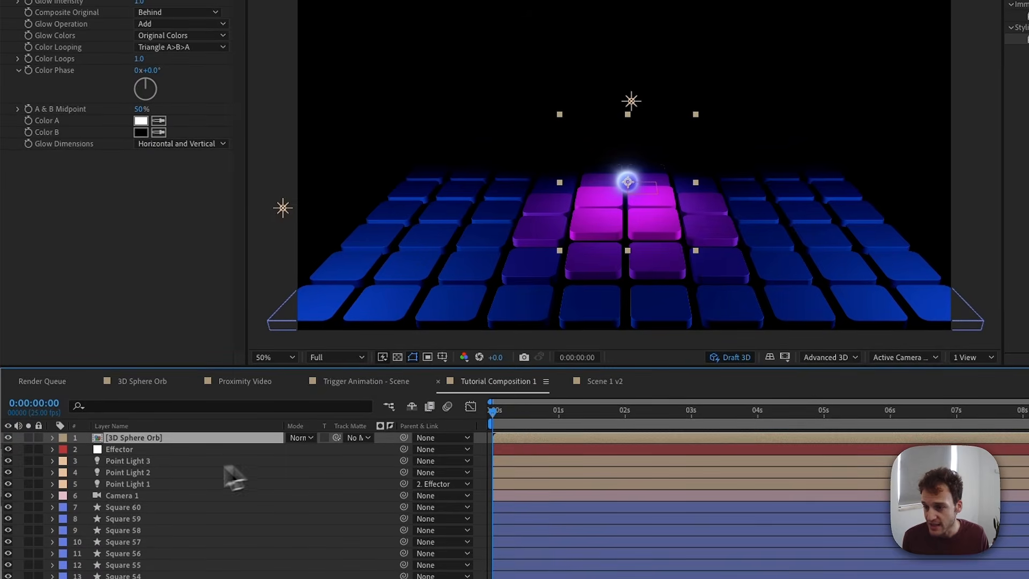
left_click(127, 451)
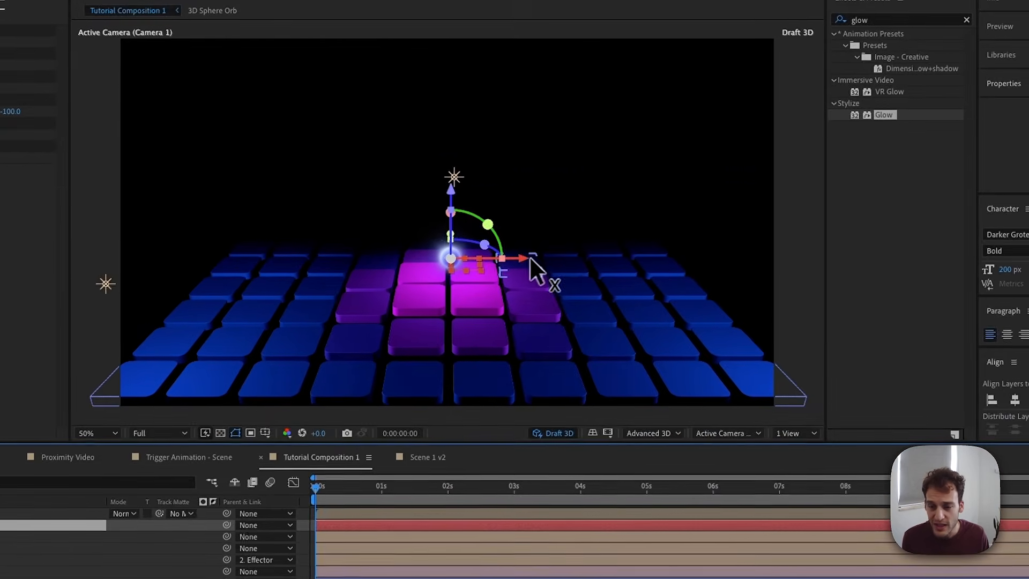
left_click_drag(704, 182, 743, 185)
left_click_drag(563, 263, 351, 288)
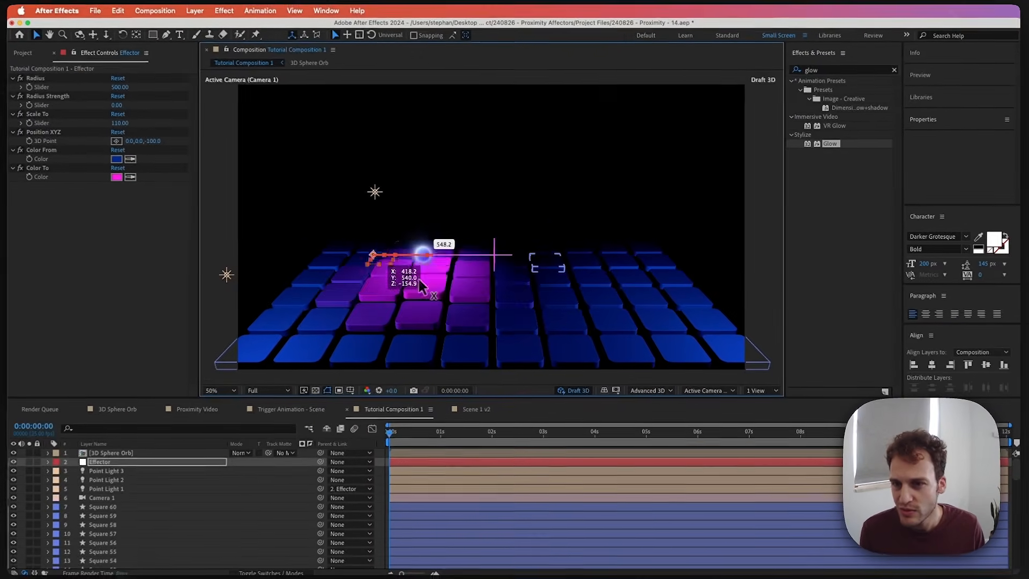
left_click_drag(423, 287, 523, 310)
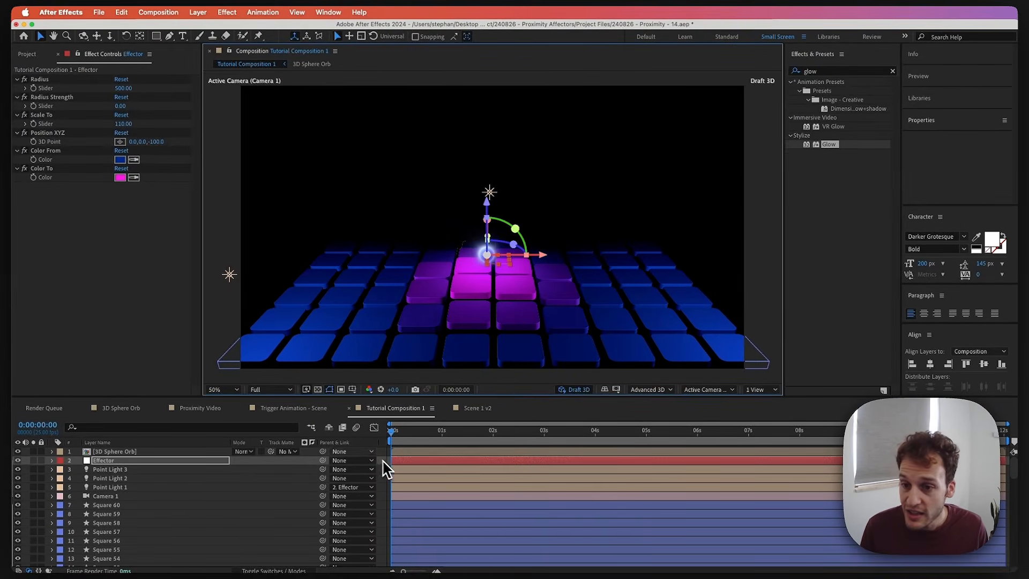
left_click_drag(547, 257, 604, 266)
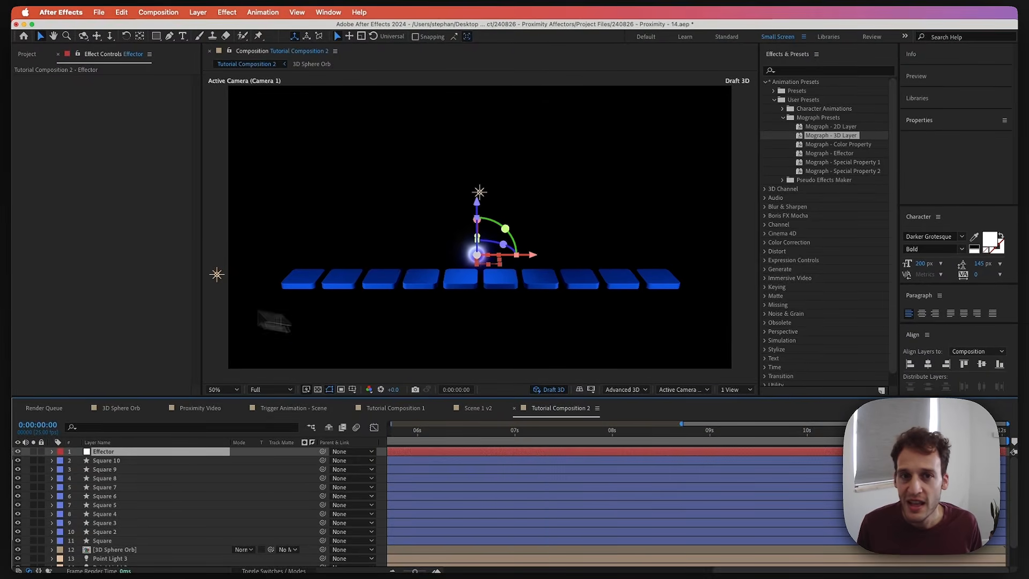
Apply the Mograph - Effector user preset to the Effector layer in Tutorial Composition 2.
left_click(805, 101)
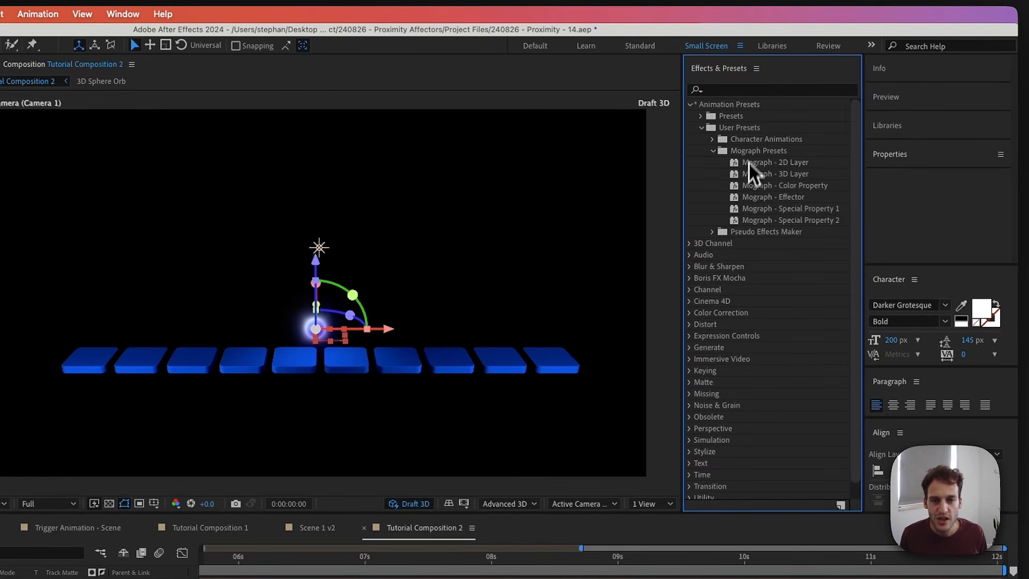
left_click(764, 200)
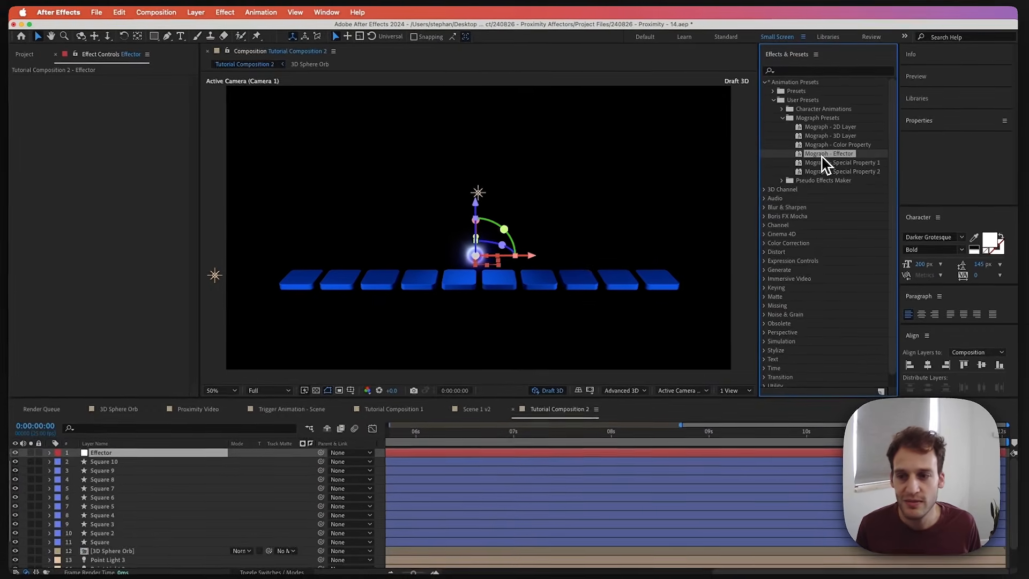
double_click(764, 200)
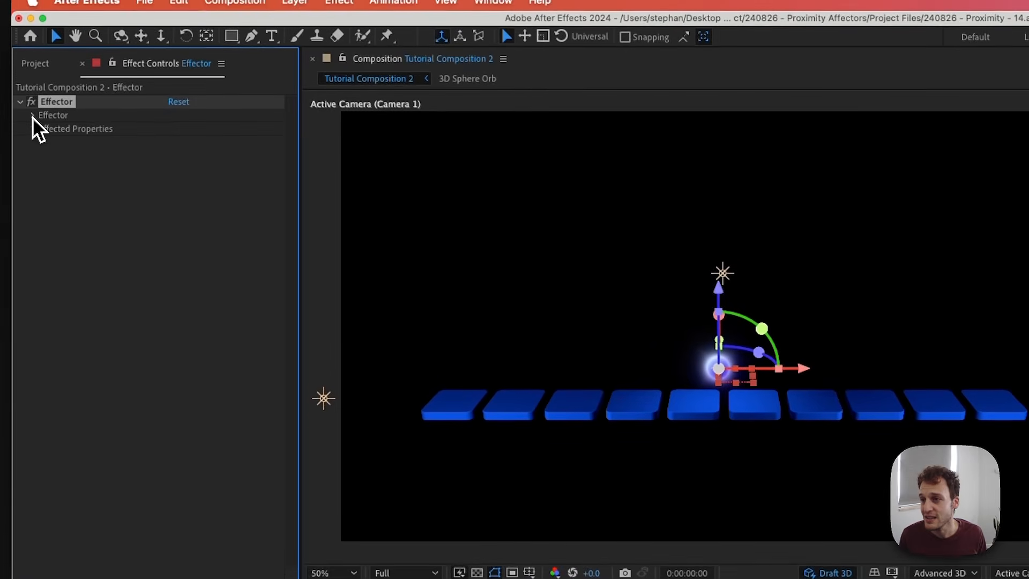
Examine the Effector preset's radius controls, Affected Properties and Special Properties.
left_click(33, 116)
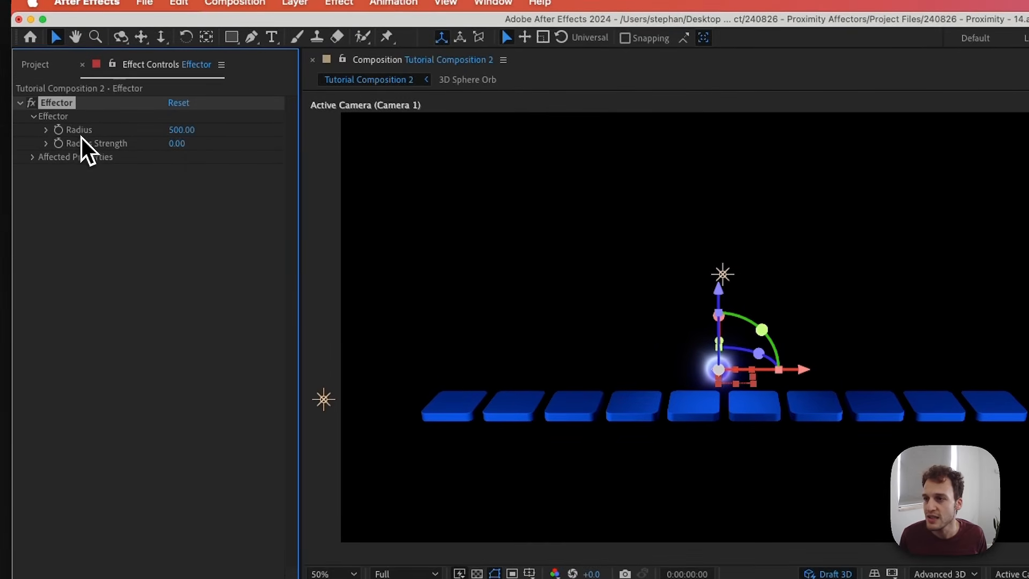
left_click(33, 158)
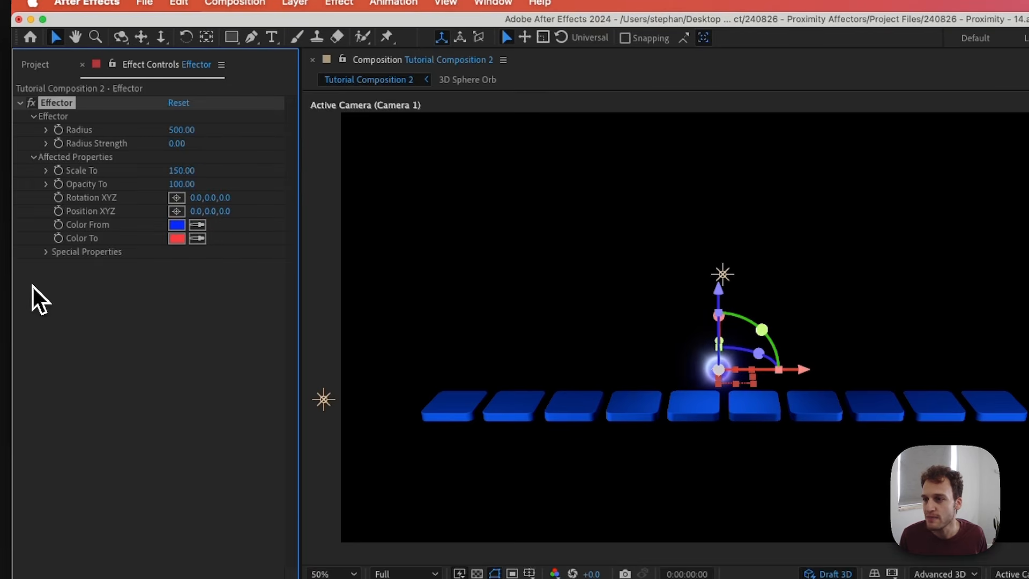
left_click(46, 252)
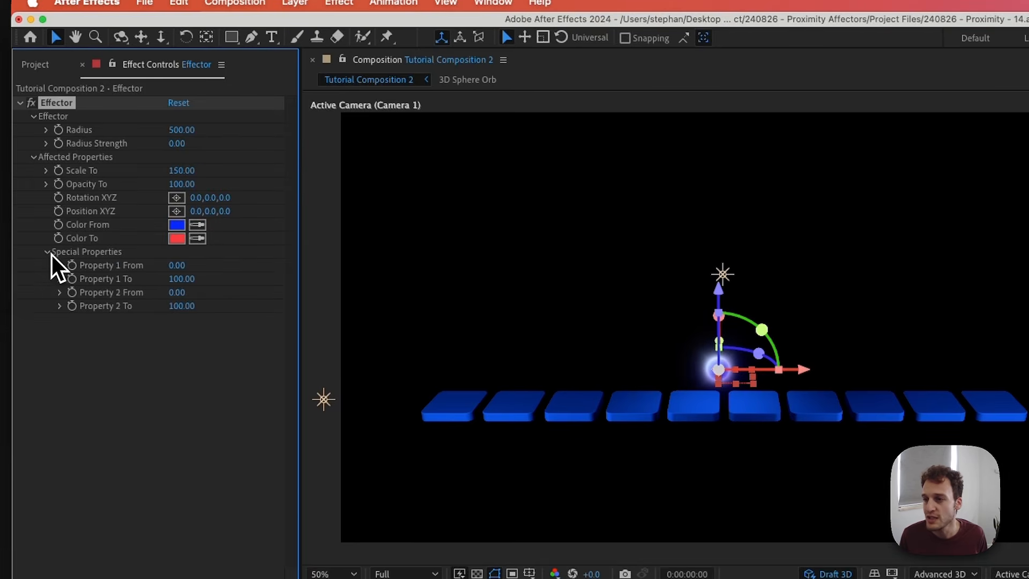
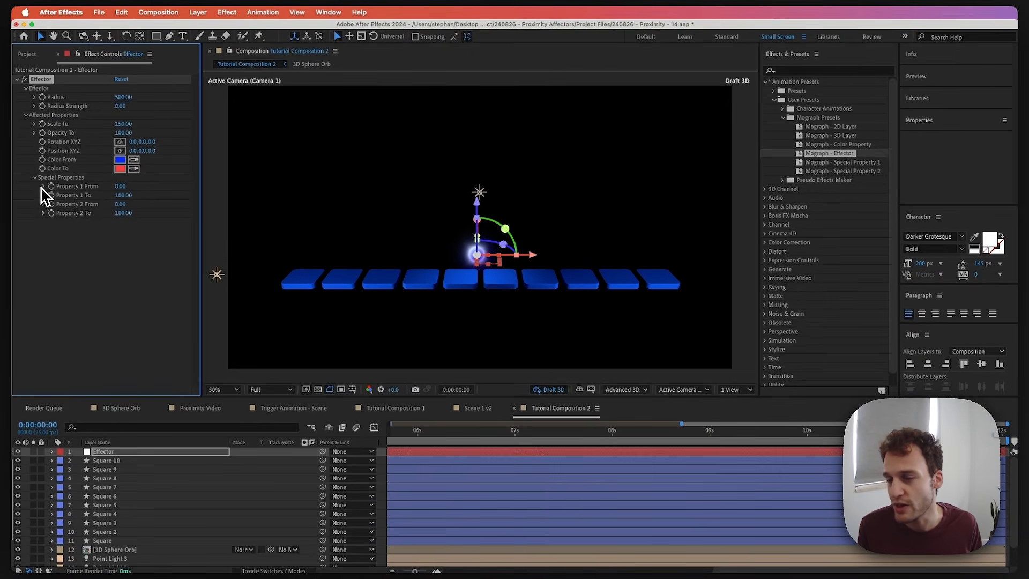
left_click(36, 179)
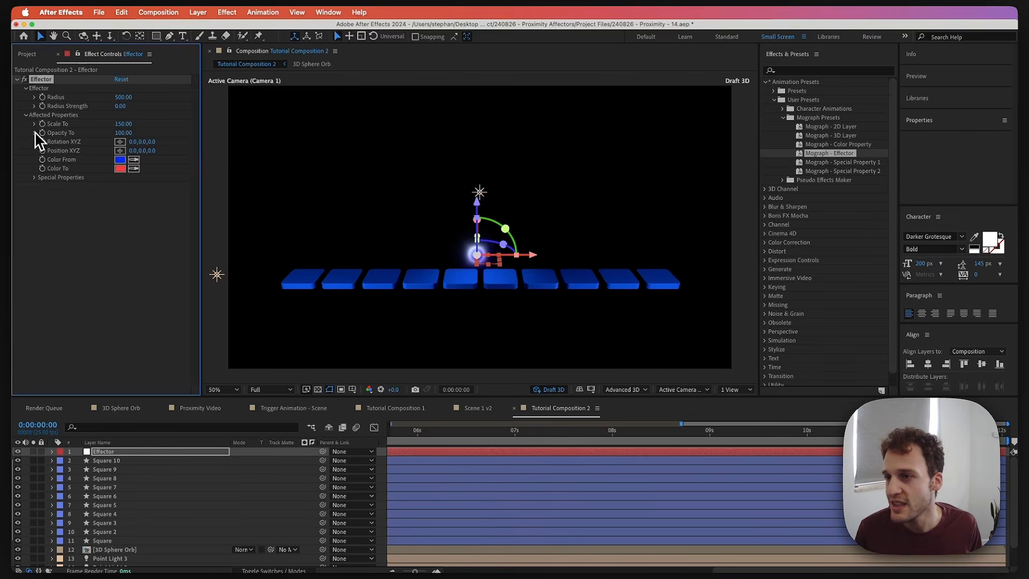
Apply the Mograph - 3D Layer preset to all ten square layers, Square through Square 10.
left_click(109, 461)
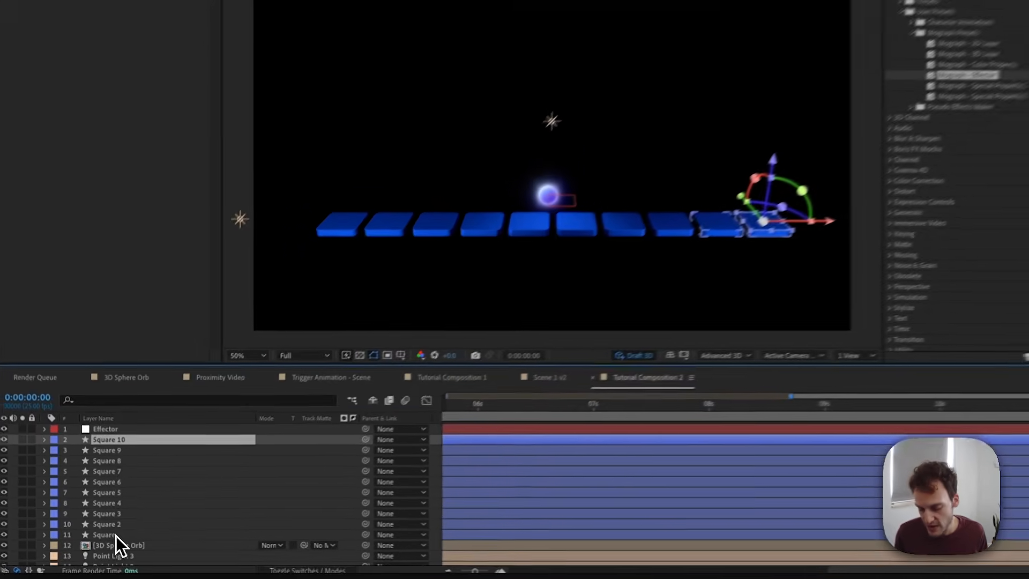
left_click(112, 540, "shift")
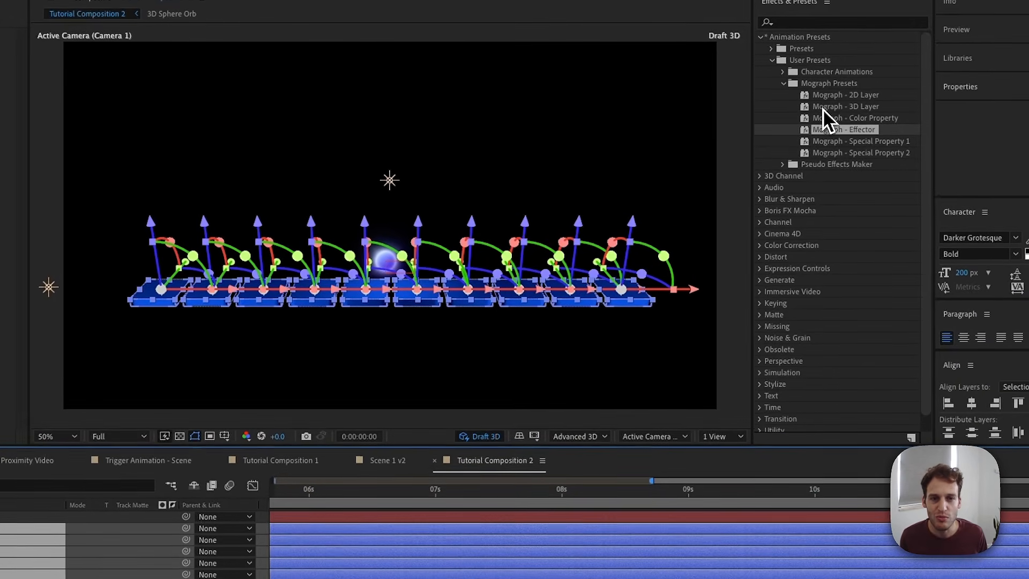
left_click(824, 108)
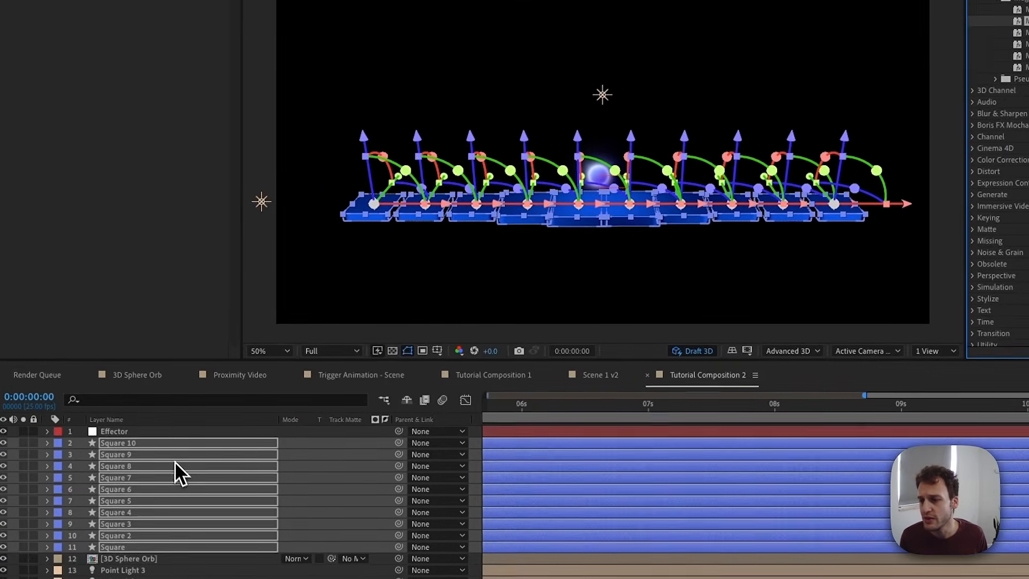
Move the Effector back and forth along the X axis to test its influence on the row of squares.
left_click(161, 438)
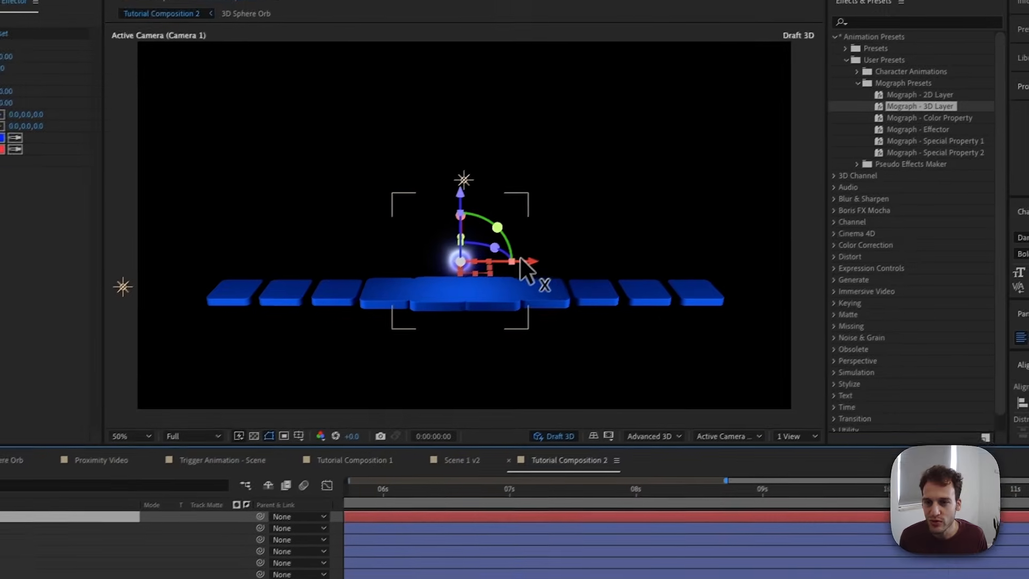
left_click_drag(639, 192, 816, 192)
left_click_drag(689, 276, 539, 288)
Set the Effector's Scale To to 80 and the Z value of its Position XYZ to 412.
left_click(156, 143)
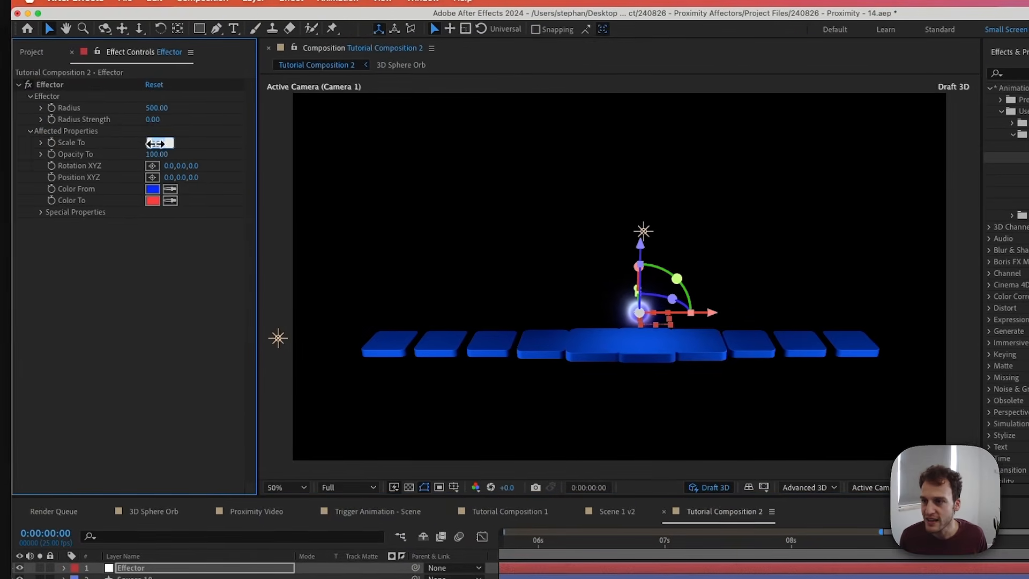
key("Return")
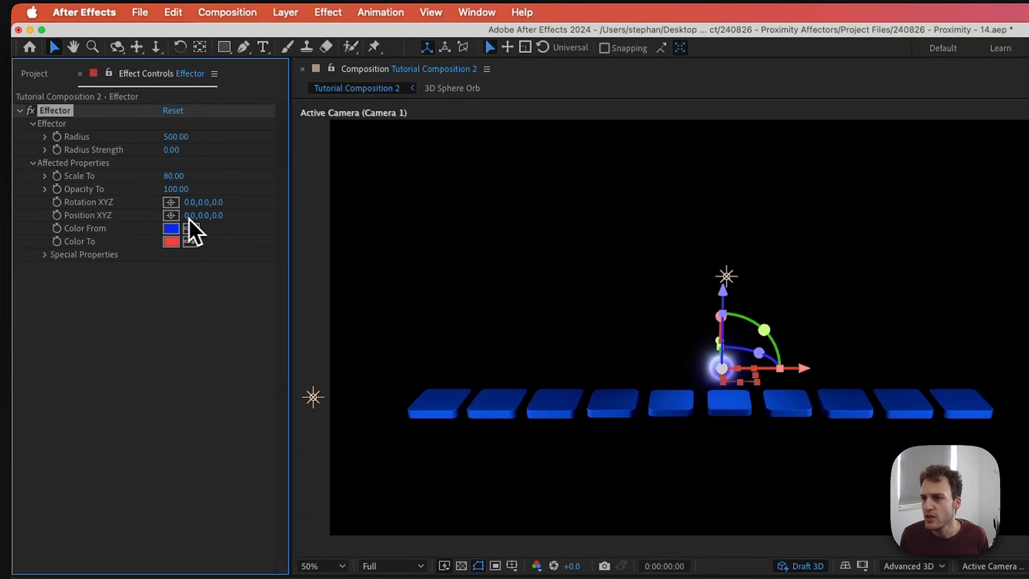
left_click_drag(217, 214, 500, 162)
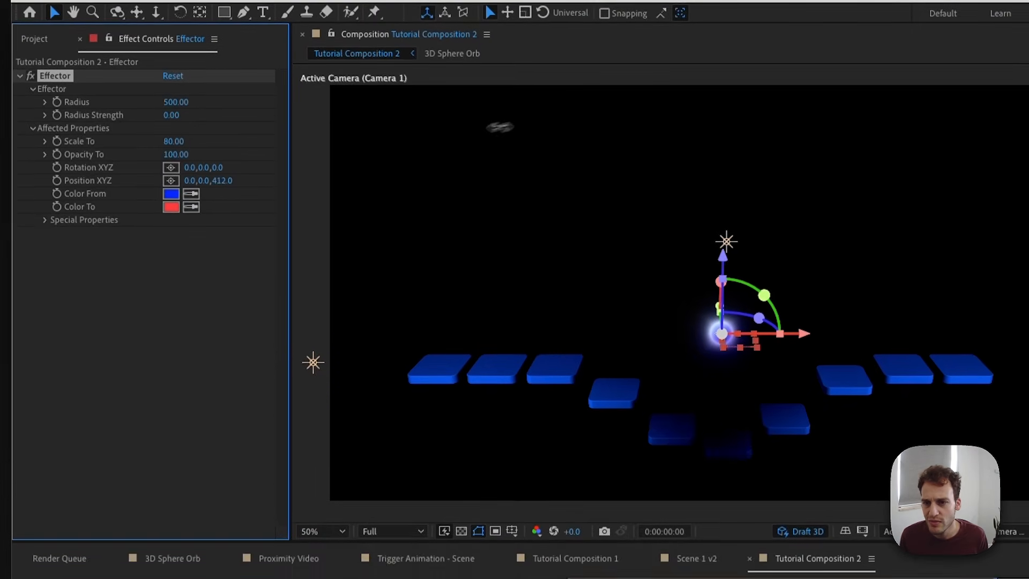
Set the Effector's Position XYZ to 0, 0, 234 and its Rotation XYZ to 102, 87, 81.
left_click_drag(500, 127, 388, 176)
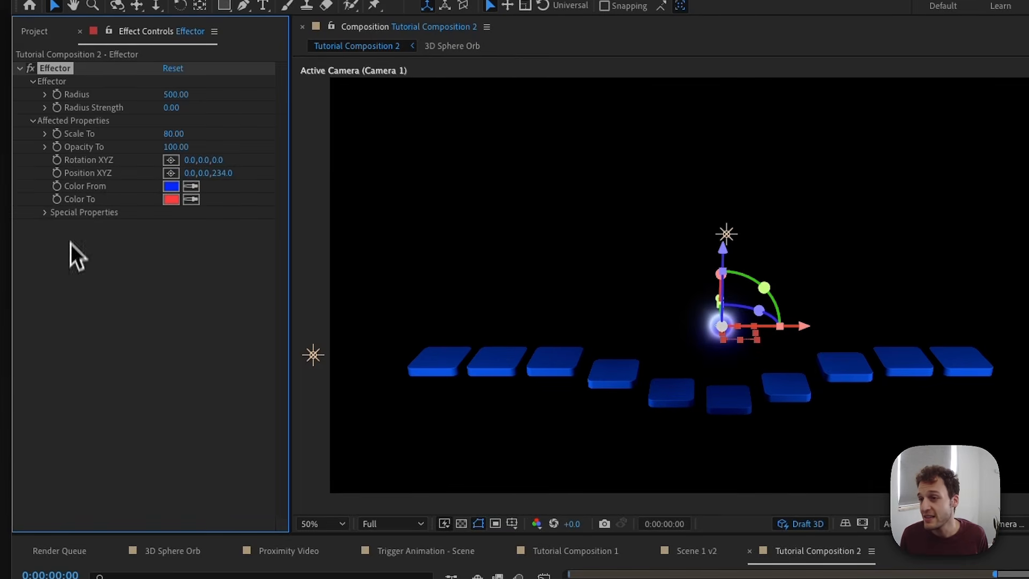
left_click_drag(194, 160, 265, 158)
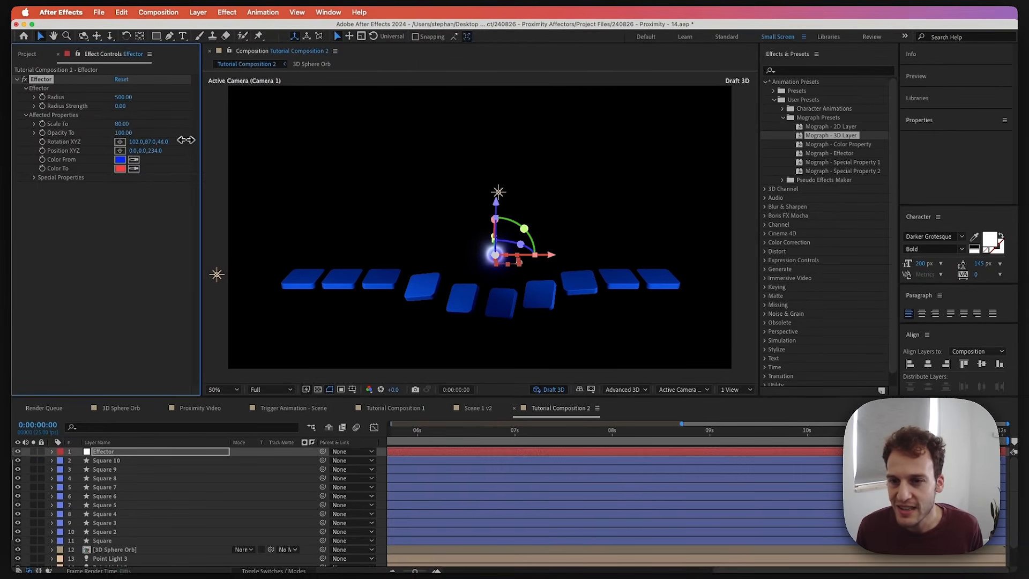
left_click_drag(186, 140, 530, 340)
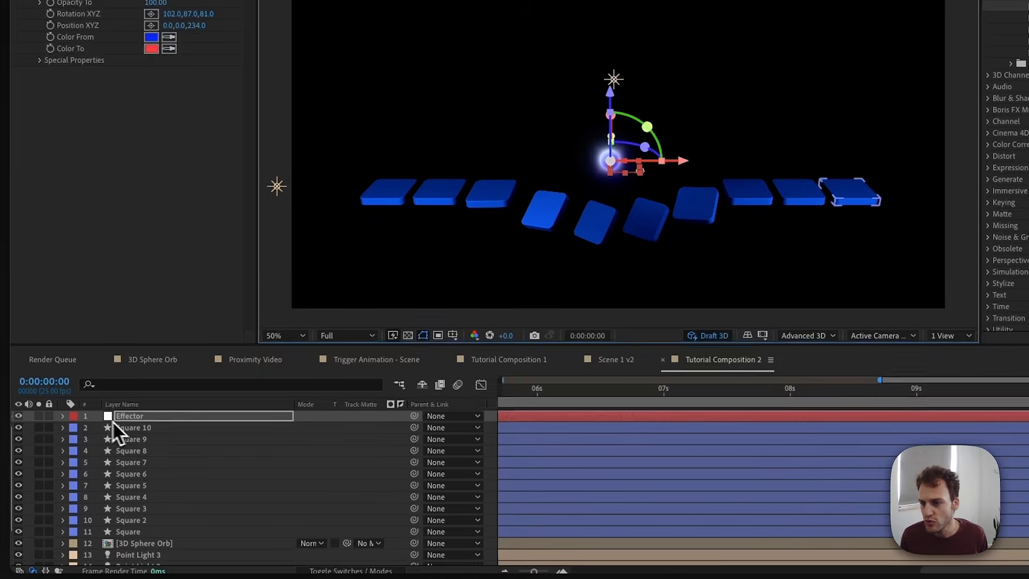
Reveal Square 10's shape properties and apply the Mograph - Color Property preset to its fill color.
left_click(133, 427)
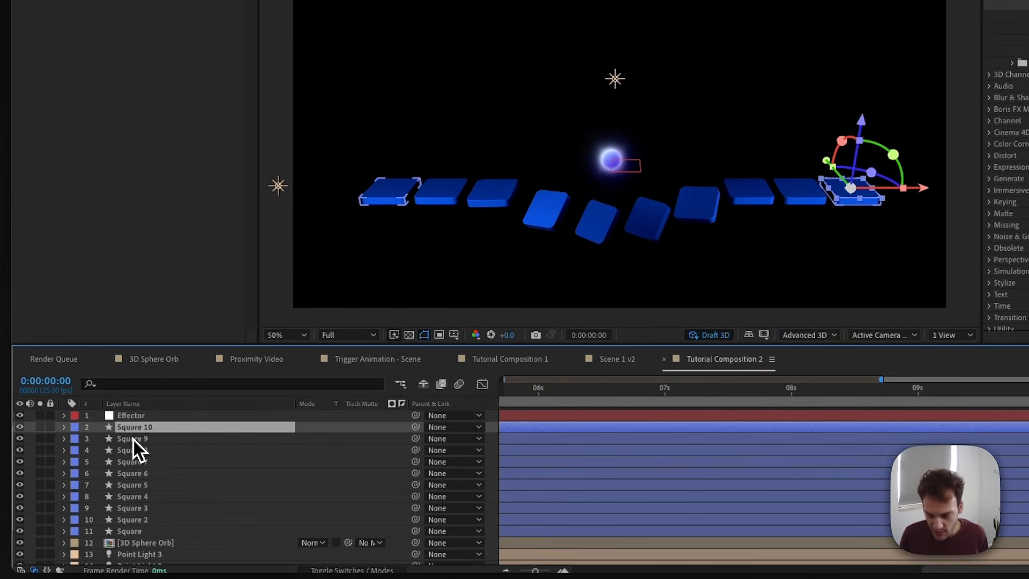
key("u")
key("u")
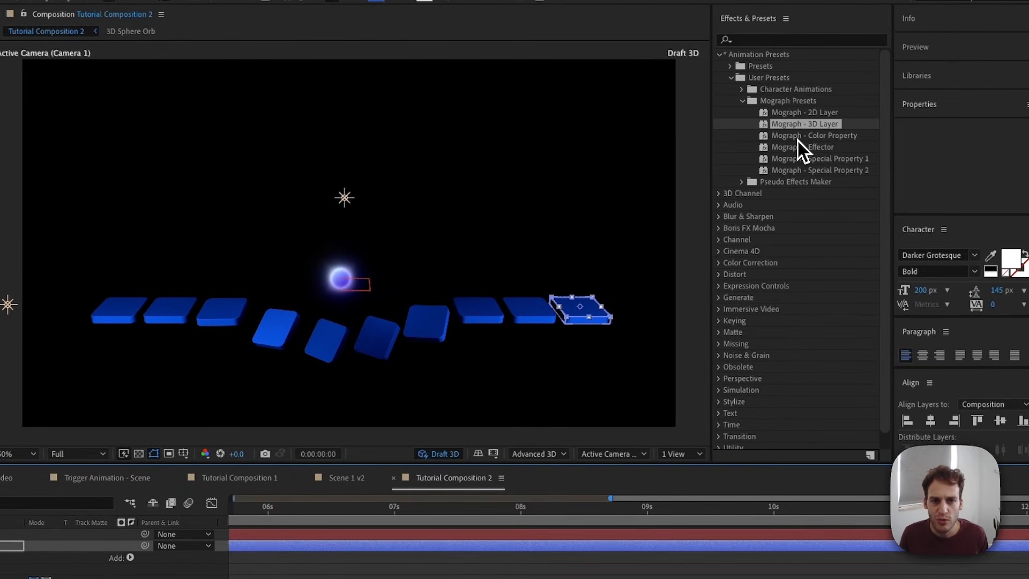
left_click(797, 138)
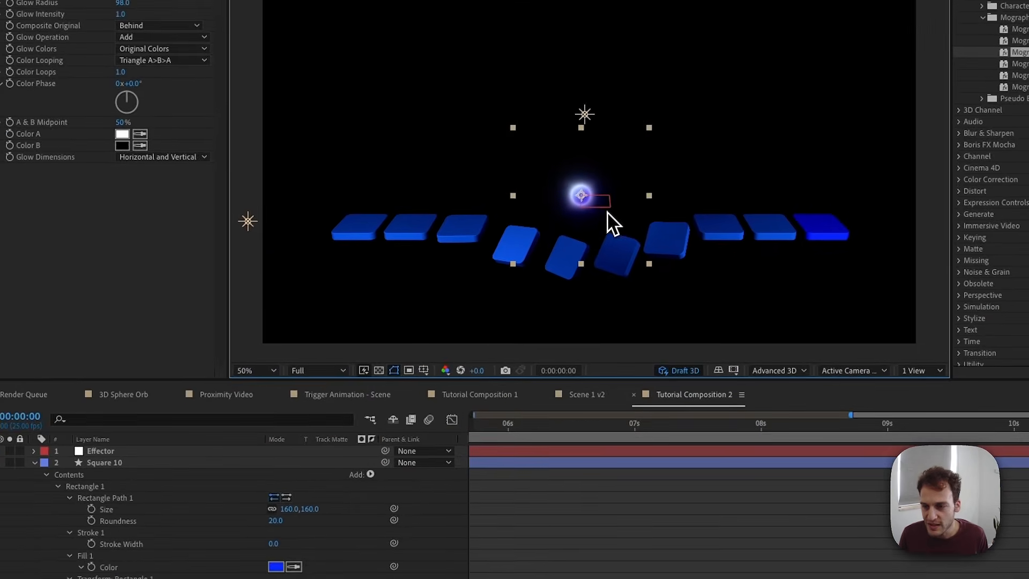
Move the Effector along the X axis toward Square 10 to test the color reaction, and collapse Square 10's properties.
left_click(115, 451)
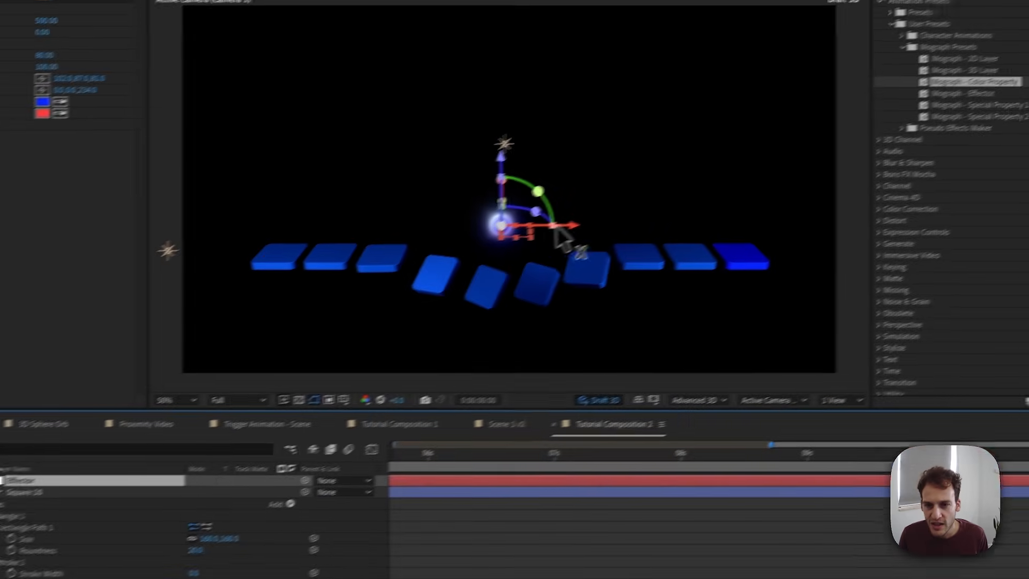
left_click_drag(645, 194, 908, 191)
left_click_drag(768, 242, 628, 272)
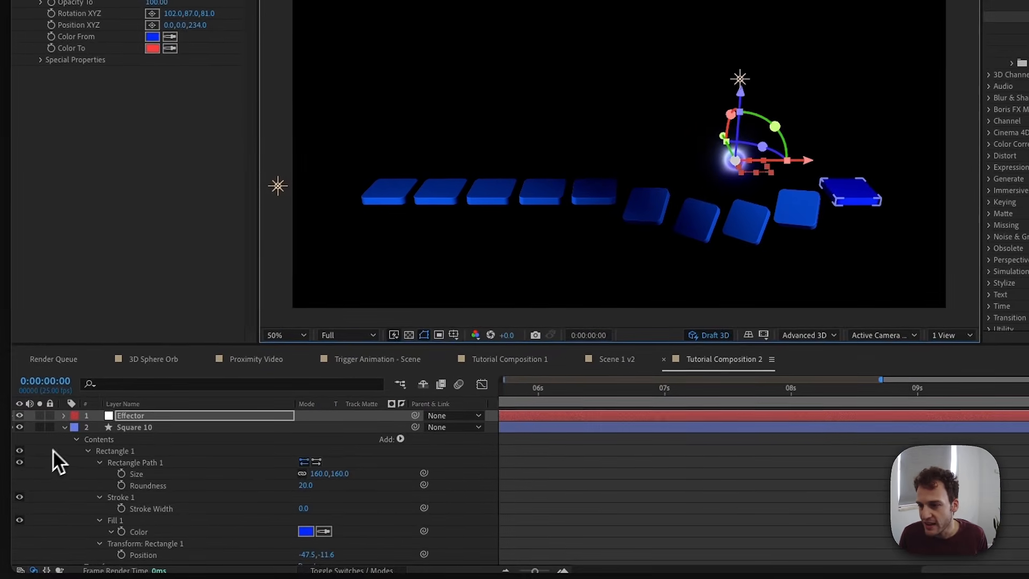
left_click(65, 427)
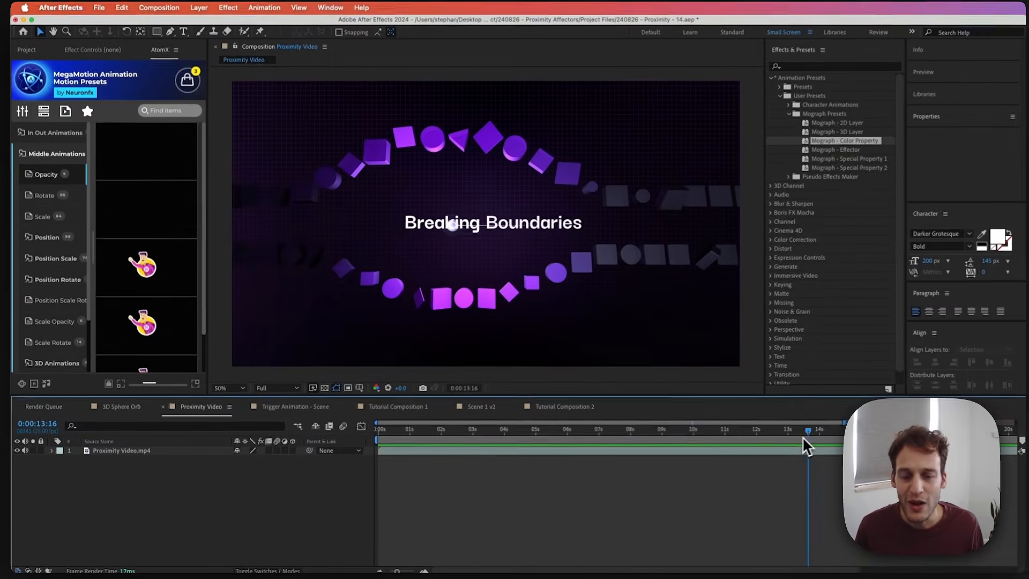
Scrub the Proximity Video around 13 seconds and the Trigger Animation - Scene around one second to examine how the shapes react.
mouse_move(803, 437)
left_mouse_down()
mouse_move(754, 434)
mouse_move(812, 436)
left_mouse_up()
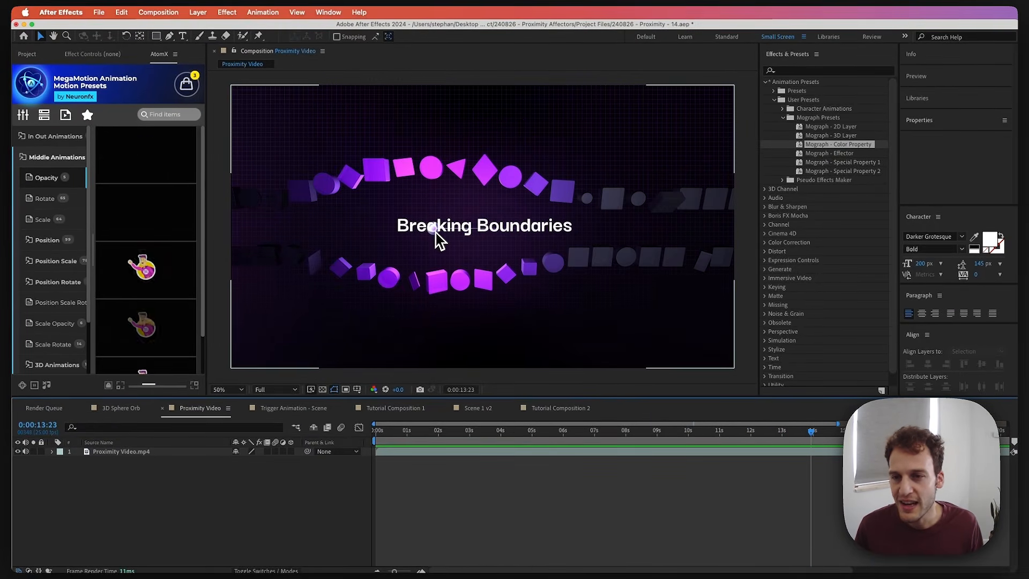
left_click_drag(775, 431, 808, 436)
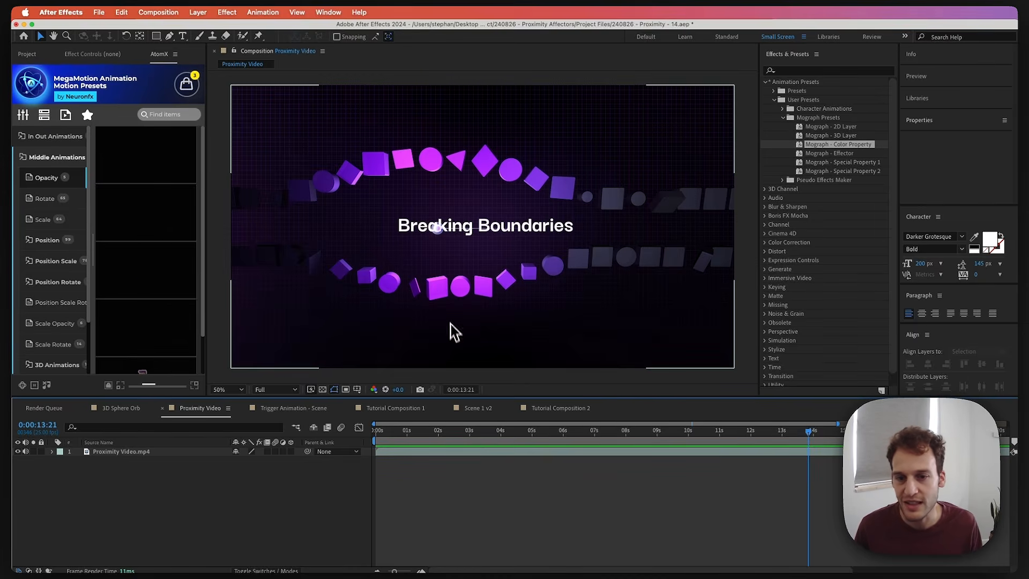
left_click_drag(804, 433, 779, 433)
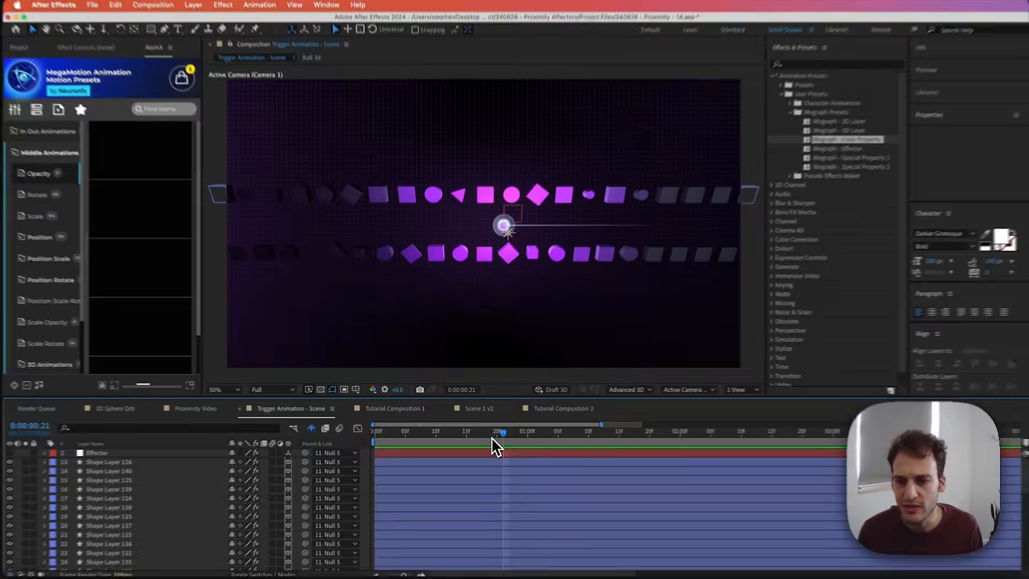
left_click_drag(489, 436, 572, 472)
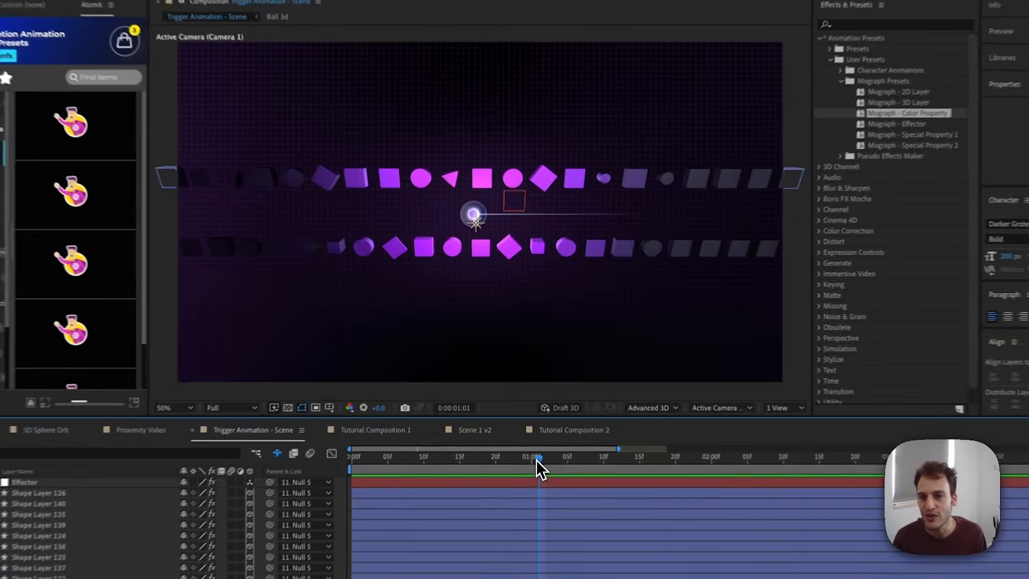
left_click_drag(528, 435, 463, 426)
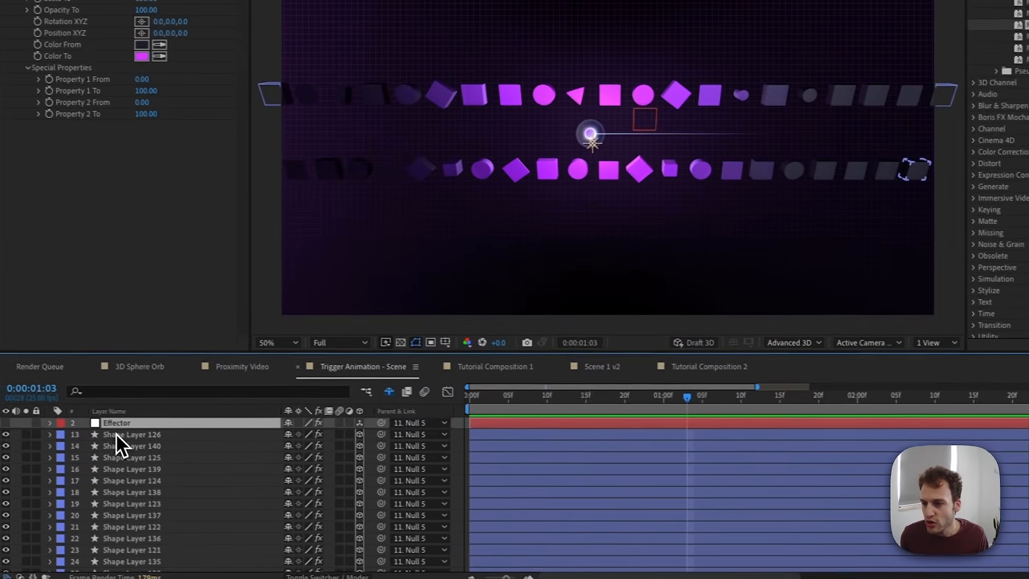
Select the shape layers from Shape Layer 126 down to Shape Layer 99 in Trigger Animation - Scene.
left_click(104, 460)
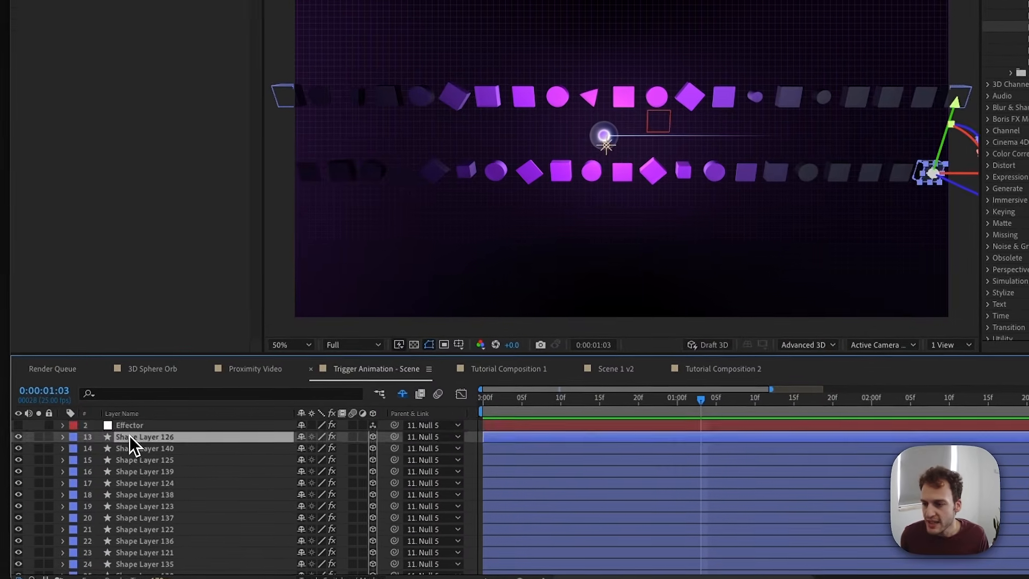
scroll(134, 461, "down", 6)
left_click(150, 570, "shift")
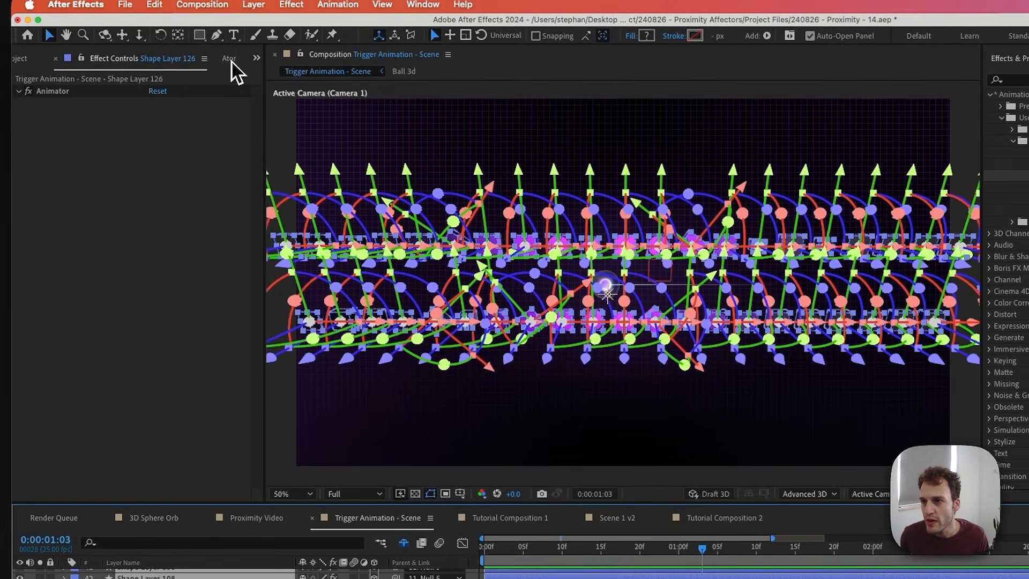
Search the AtomX motion presets for "bounce_x".
left_click(227, 58)
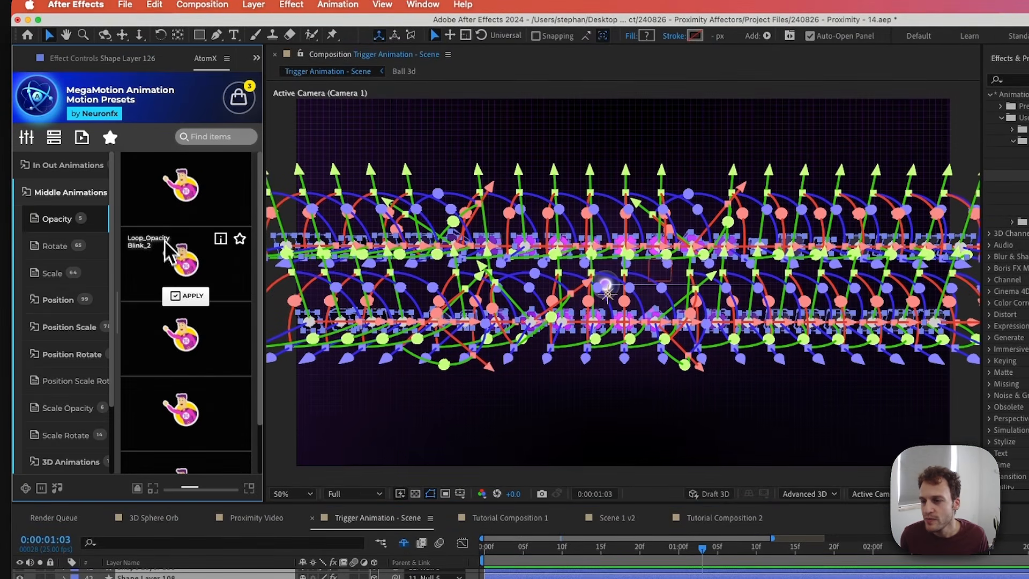
mouse_move(156, 211)
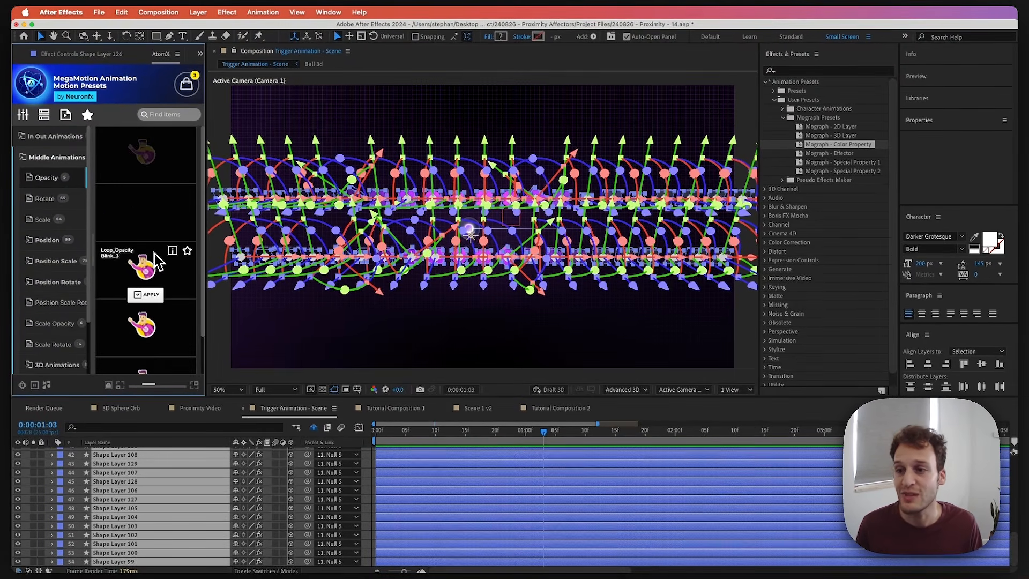
scroll(155, 268, "down", 2)
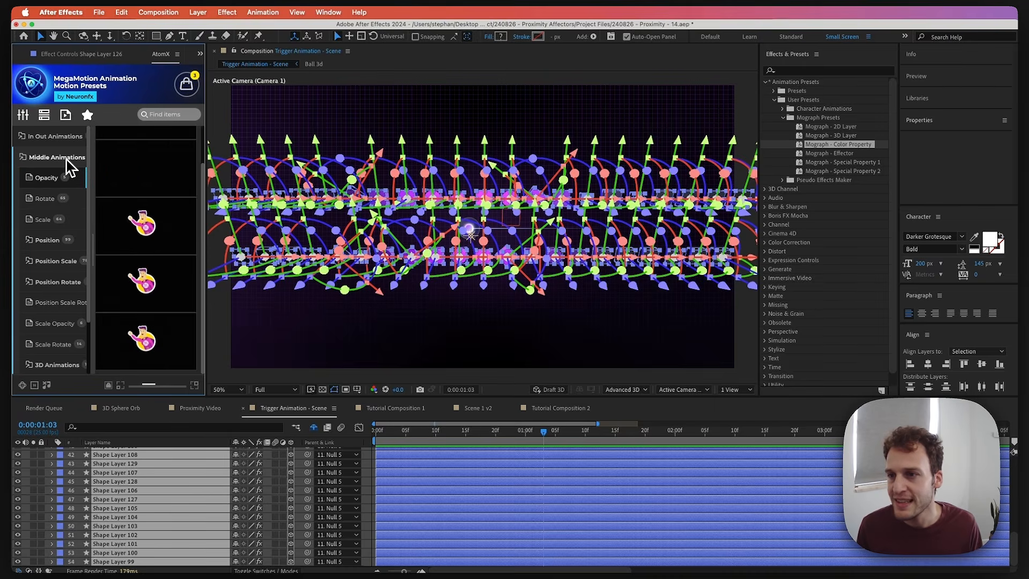
left_click(147, 112)
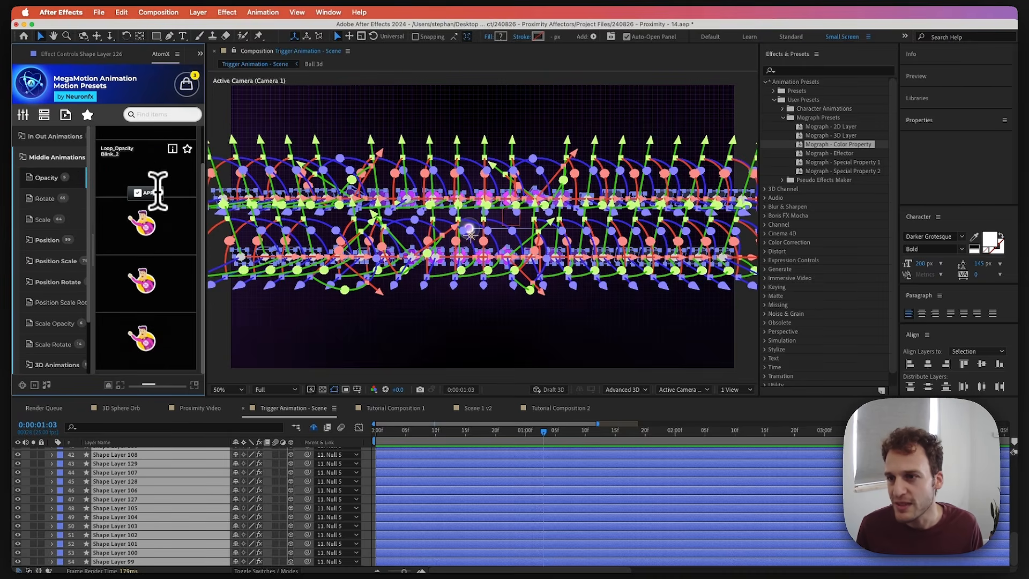
type("bounce")
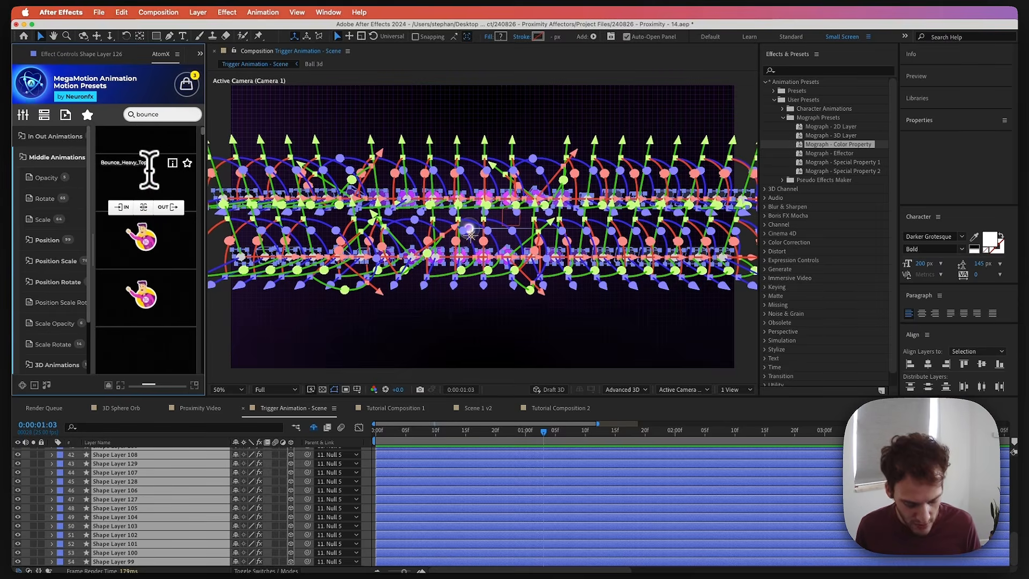
type("_x")
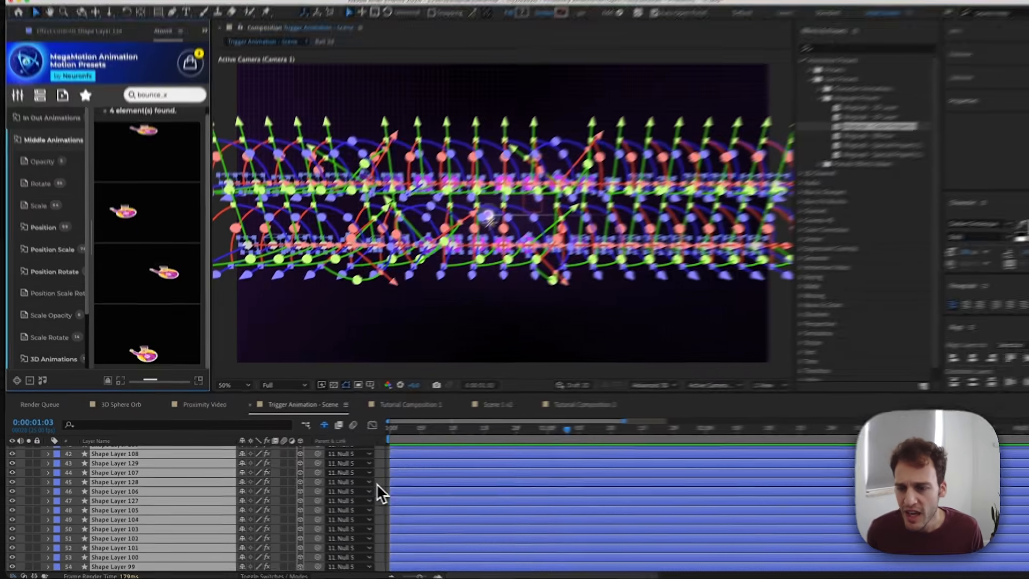
Apply the 3D loop Bounce xRoll motion preset to Shape Layer 123, the circle in the lower row.
left_click(368, 486)
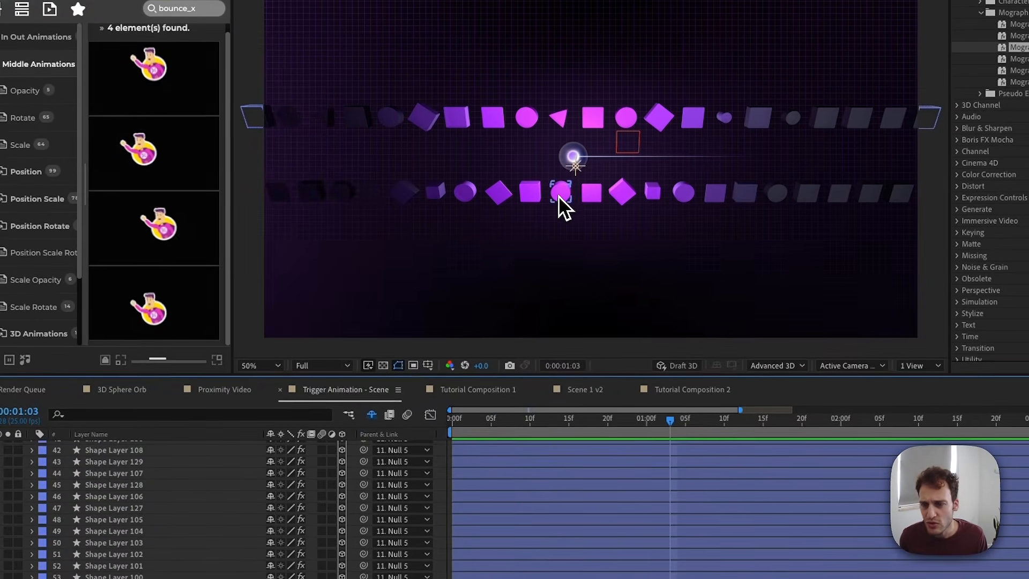
left_click(561, 195)
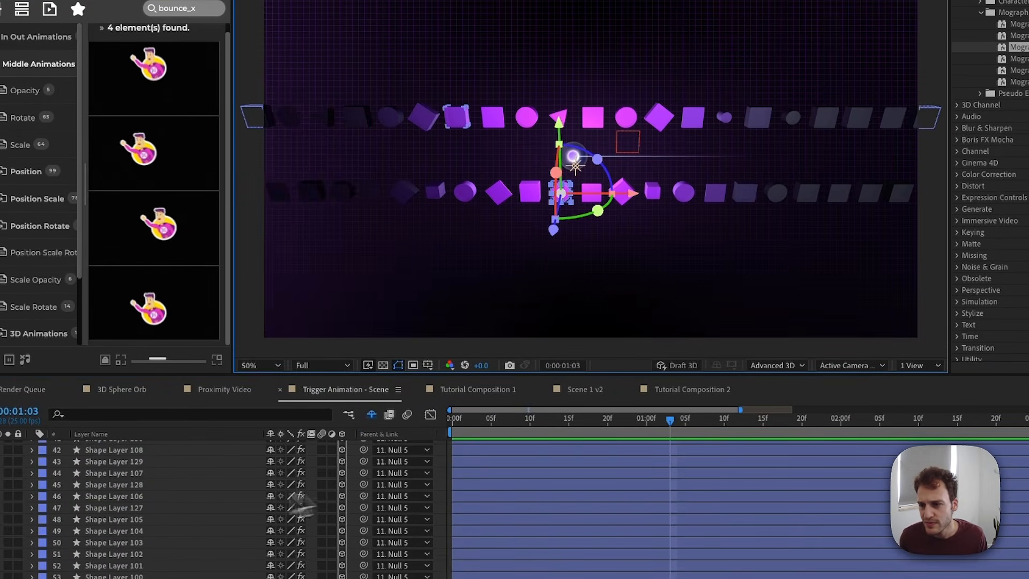
scroll(192, 513, "up", 10)
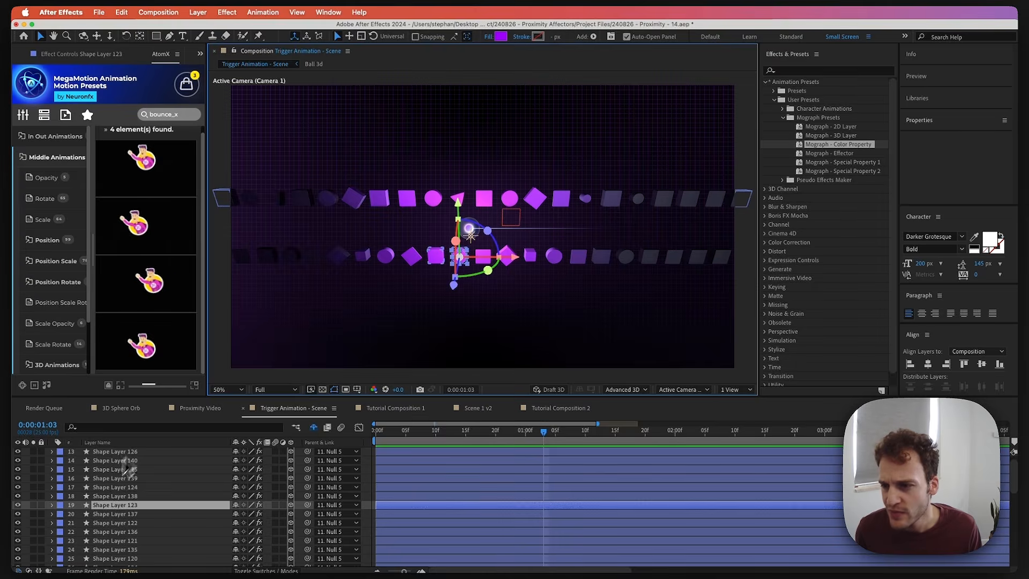
scroll(107, 494, "up", 1)
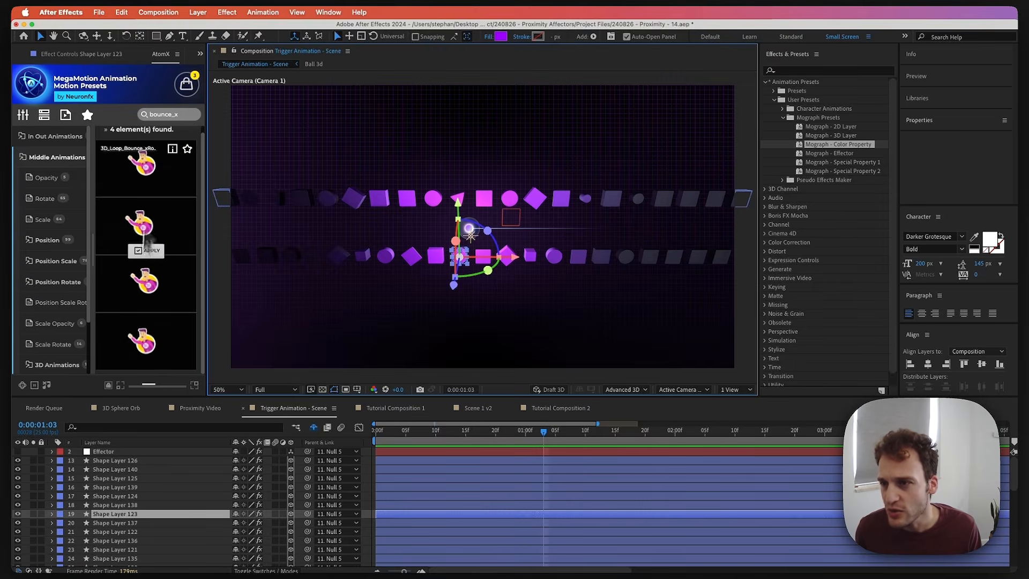
left_click(145, 195)
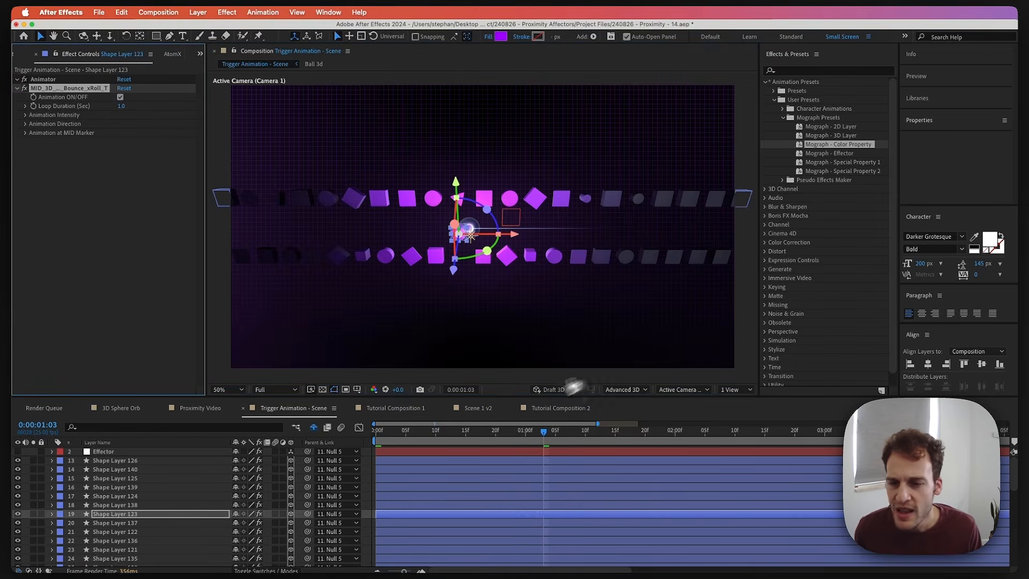
Solo Shape Layer 123, enlarge the composition view to 100%, and preview its bounce animation from around frame 24.
left_click_drag(486, 437, 552, 460)
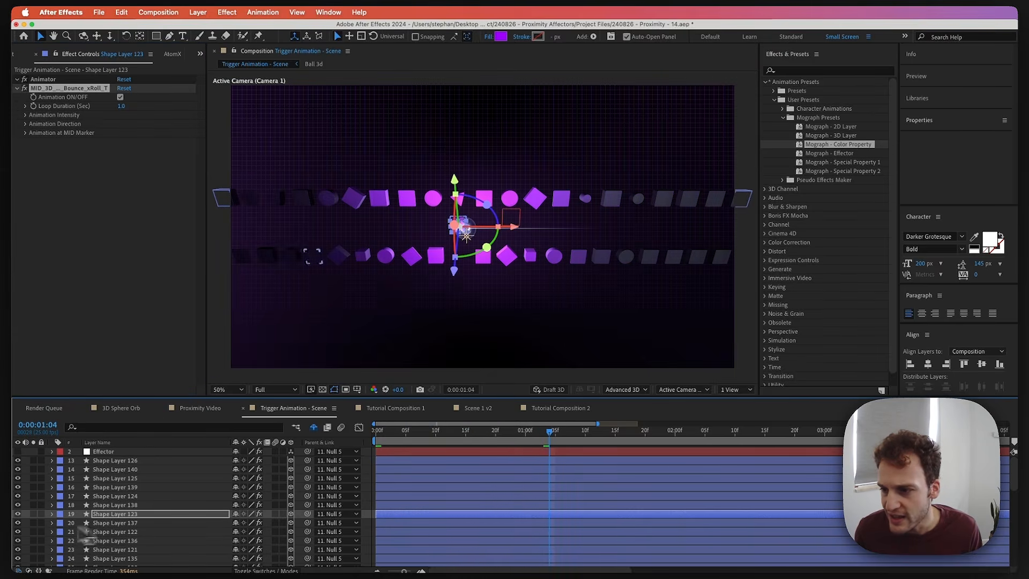
left_click(33, 514)
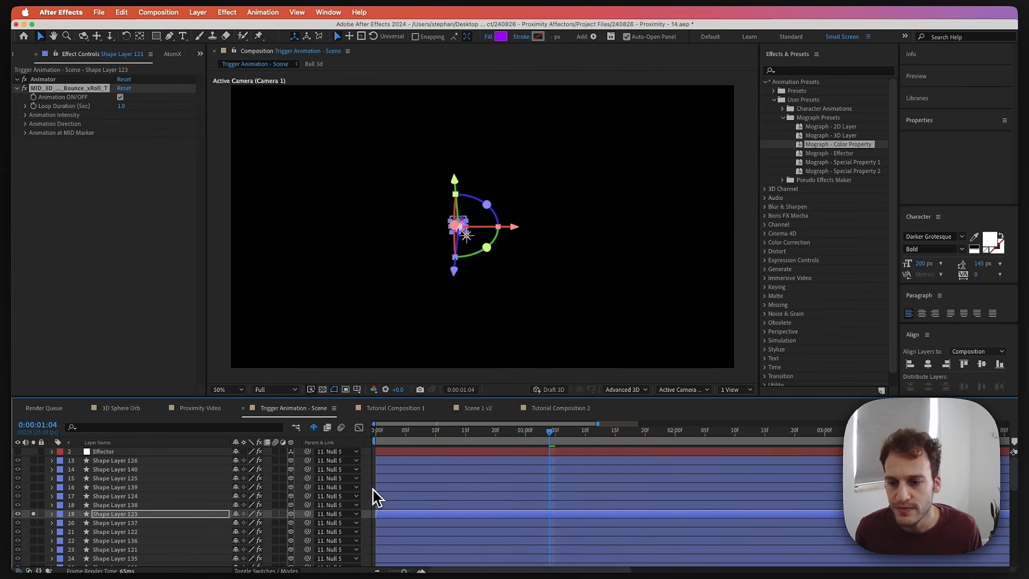
key("super+shift+a")
key("period")
left_click_drag(488, 439, 518, 445)
key("space")
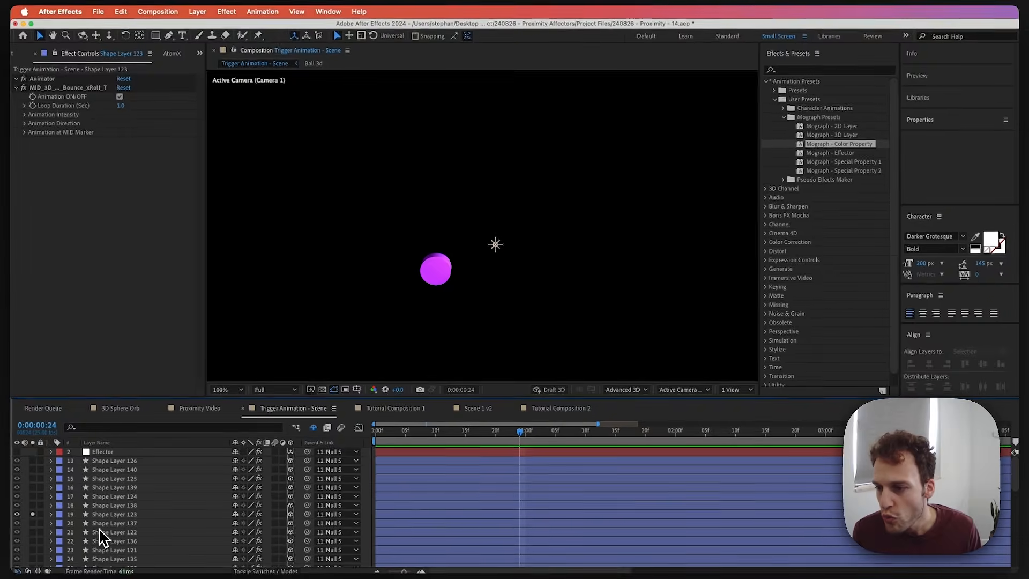
Set the Bounce xRoll effect's Loop Duration on Shape Layer 123 to 2 seconds and preview the loop.
left_click(102, 533)
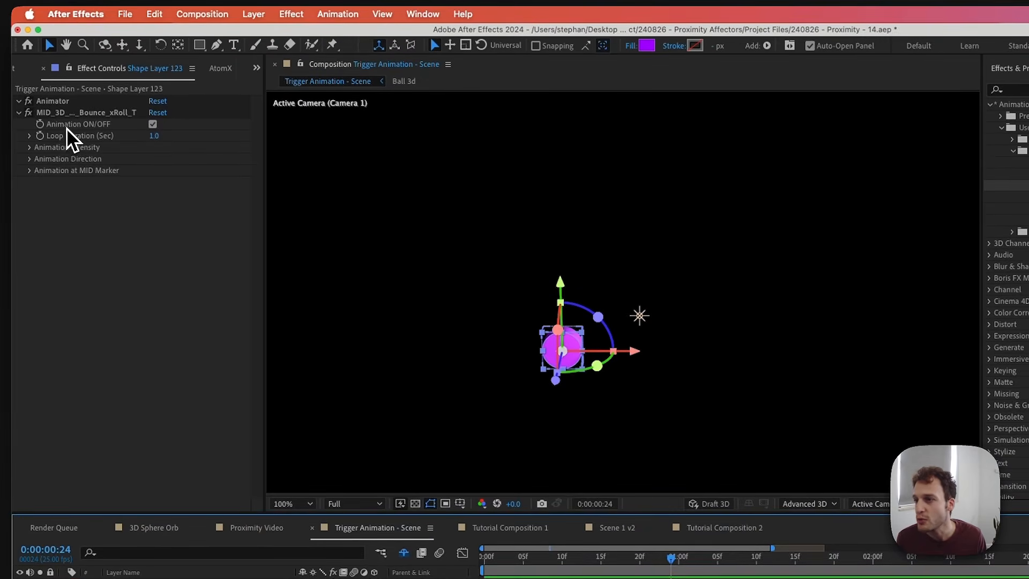
left_click(154, 137)
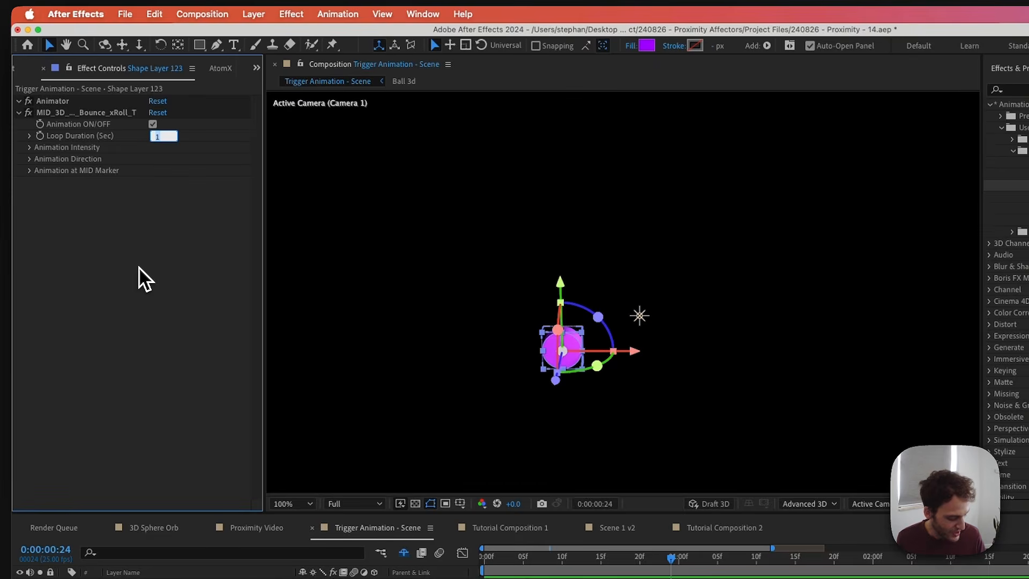
type("2")
key("Return")
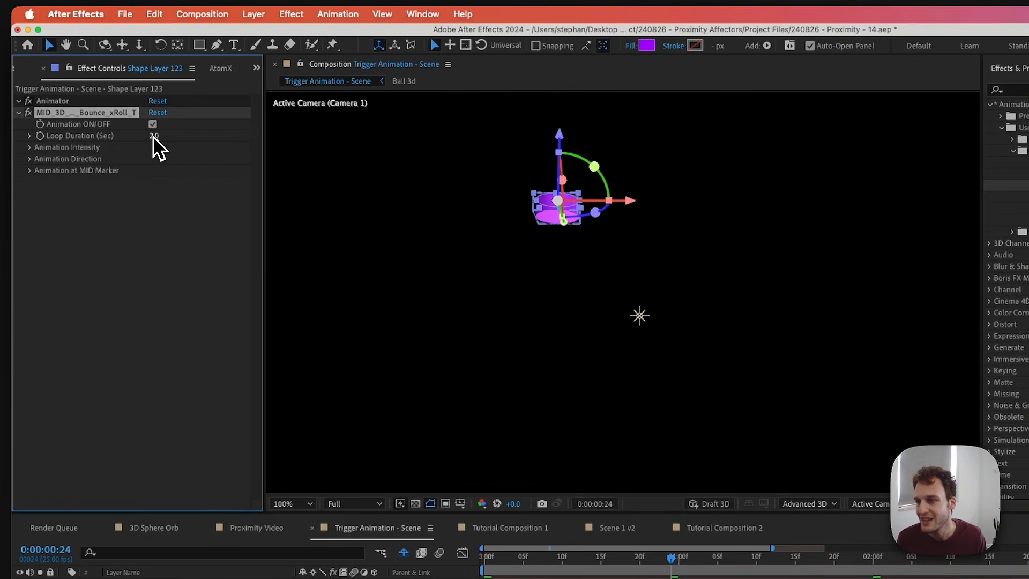
key("space")
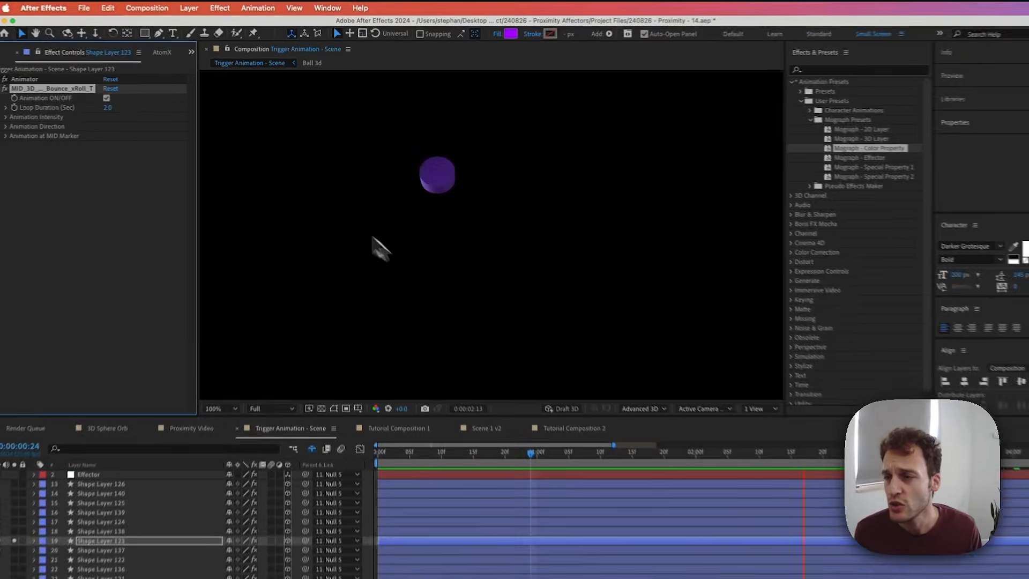
key("space")
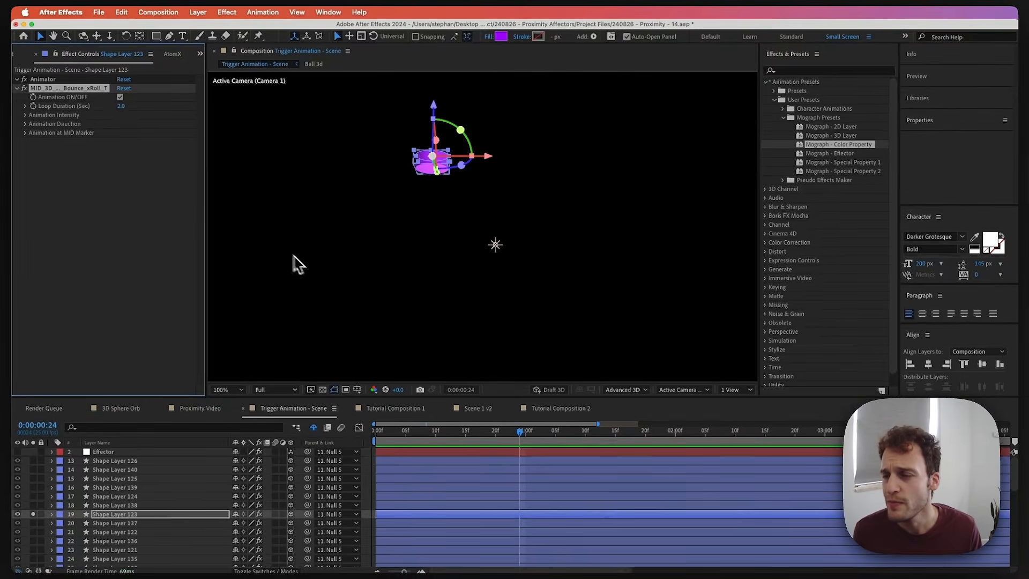
Set the Bounce xRoll effect's Animation Intensity on Shape Layer 123 to 0% and preview the layer.
left_click(29, 117)
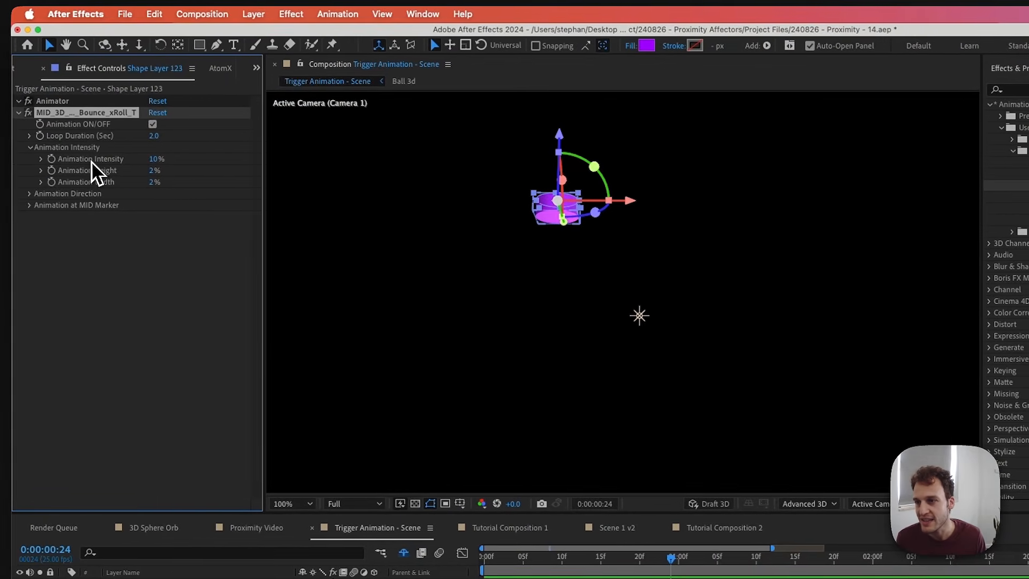
left_click(156, 159)
type("0")
key("Return")
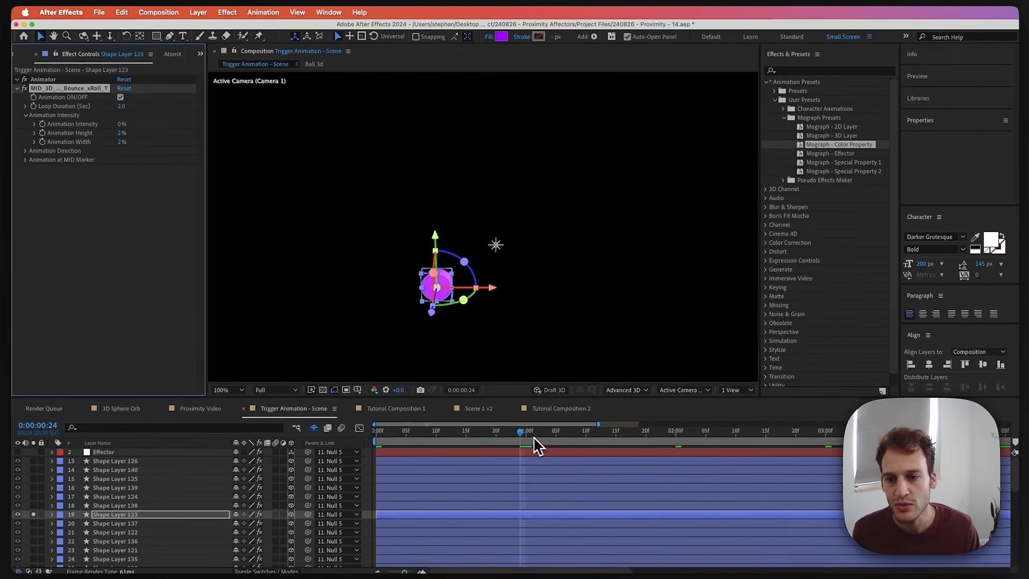
key("space")
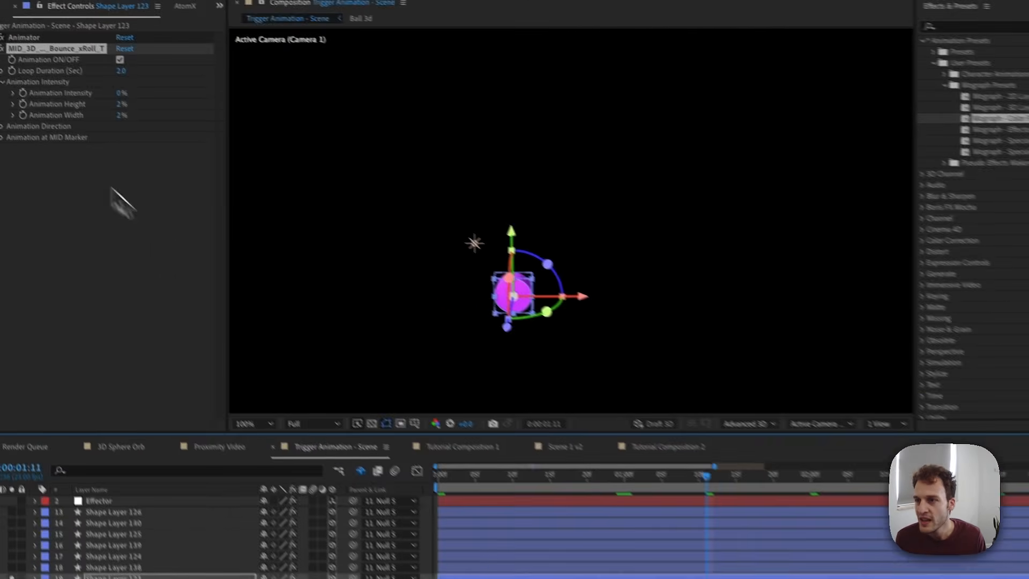
Set the Bounce xRoll Animation Intensity on Shape Layer 123 to 10% and scrub through the bounce.
left_click(122, 93)
type("10")
key("Return")
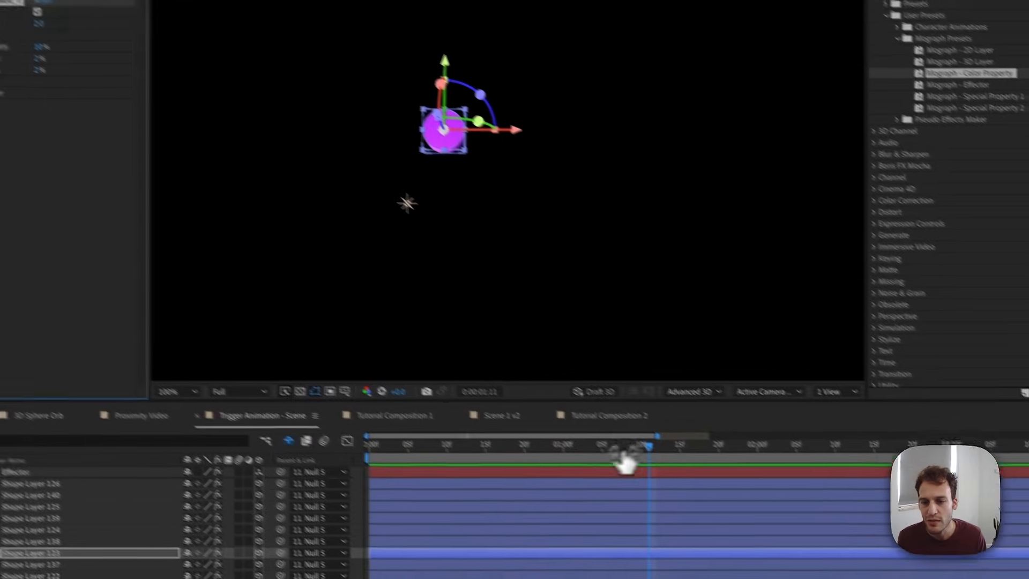
left_click_drag(694, 516, 574, 538)
left_click_drag(414, 454, 648, 429)
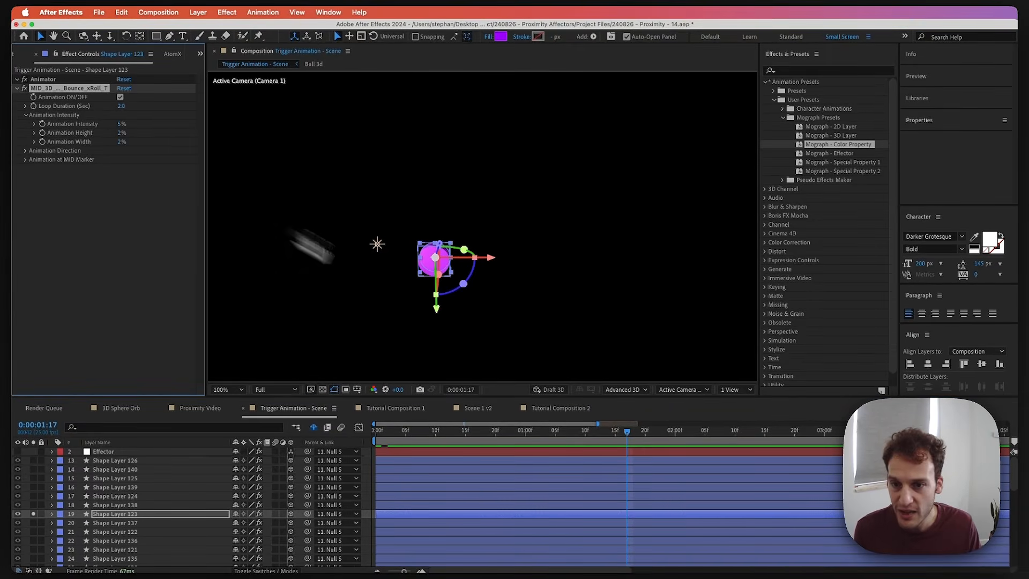
Preview Shape Layer 123's bounce from around frame 16 at 5% Animation Intensity.
left_click_drag(666, 448, 479, 452)
key("space")
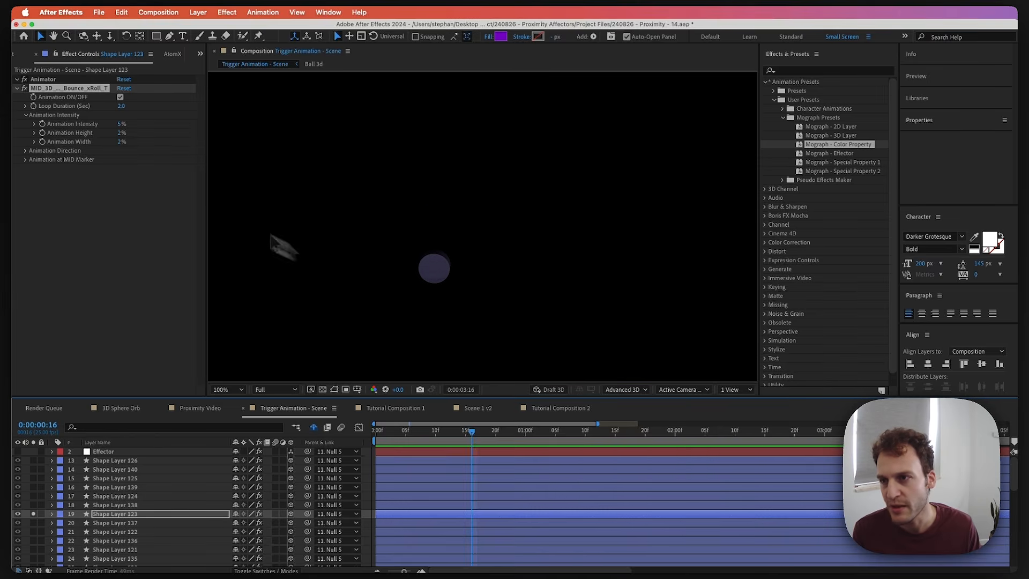
key("space")
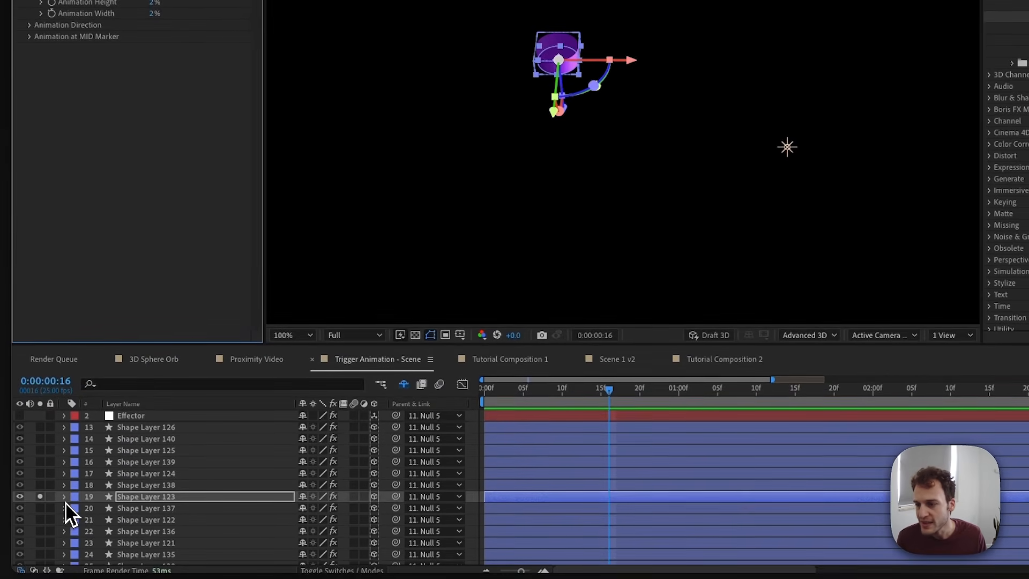
Apply the Mograph - Special Property 1 preset to the Animation Intensity property of Shape Layer 123's Bounce xRoll effect.
left_click(64, 496)
left_click(75, 523)
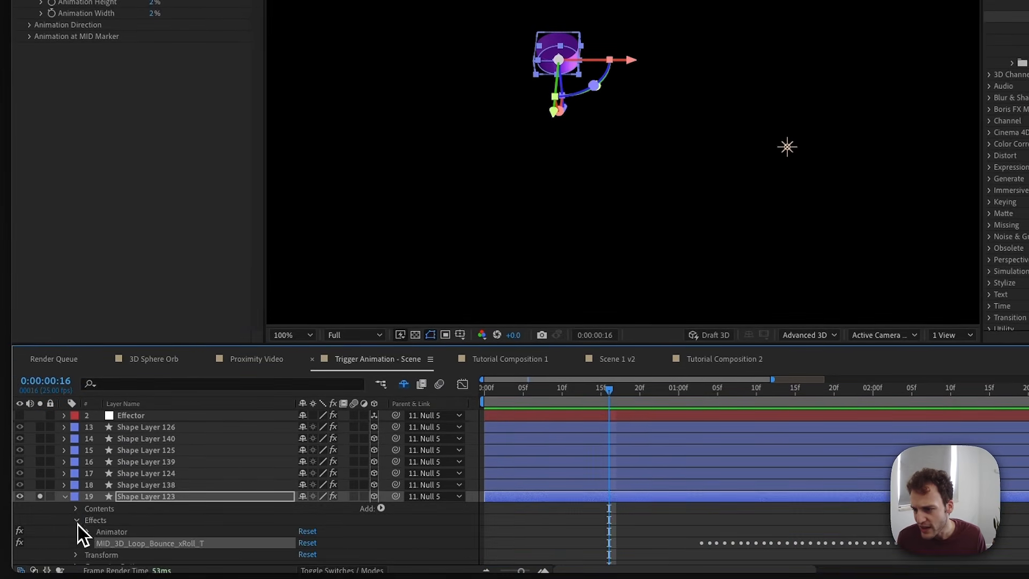
scroll(79, 525, "down", 1)
scroll(88, 525, "down", 1)
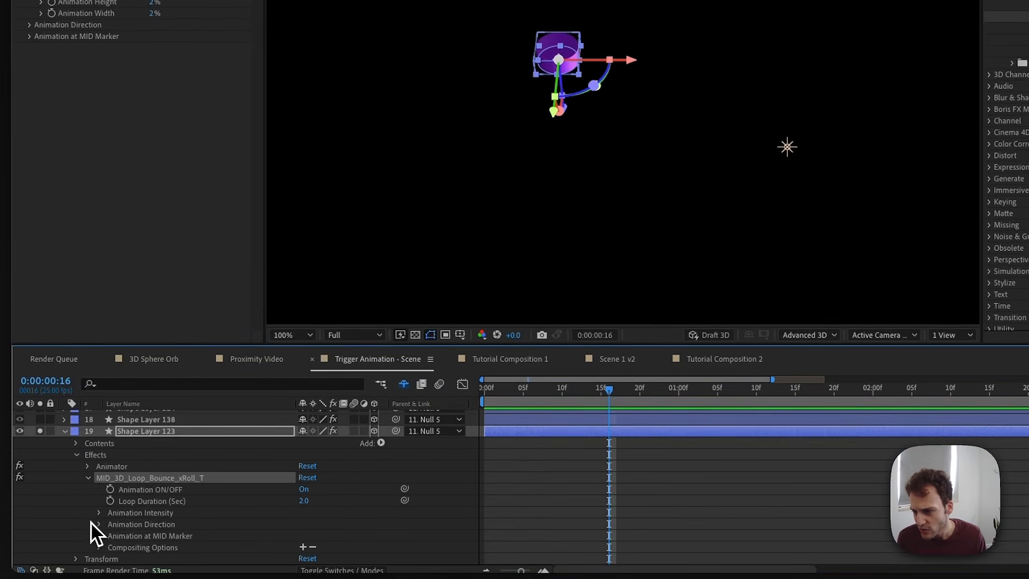
left_click(100, 514)
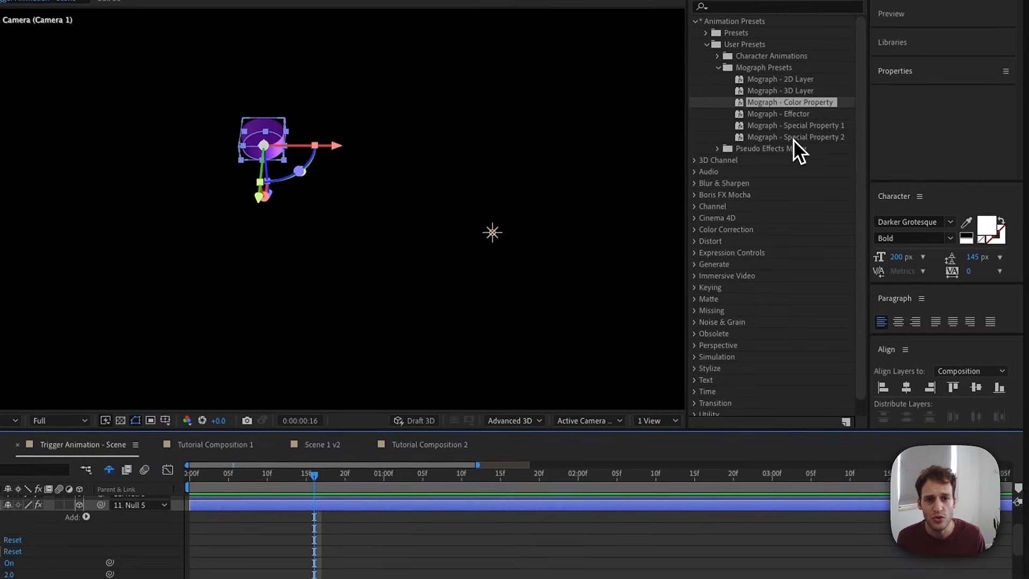
left_click(788, 128)
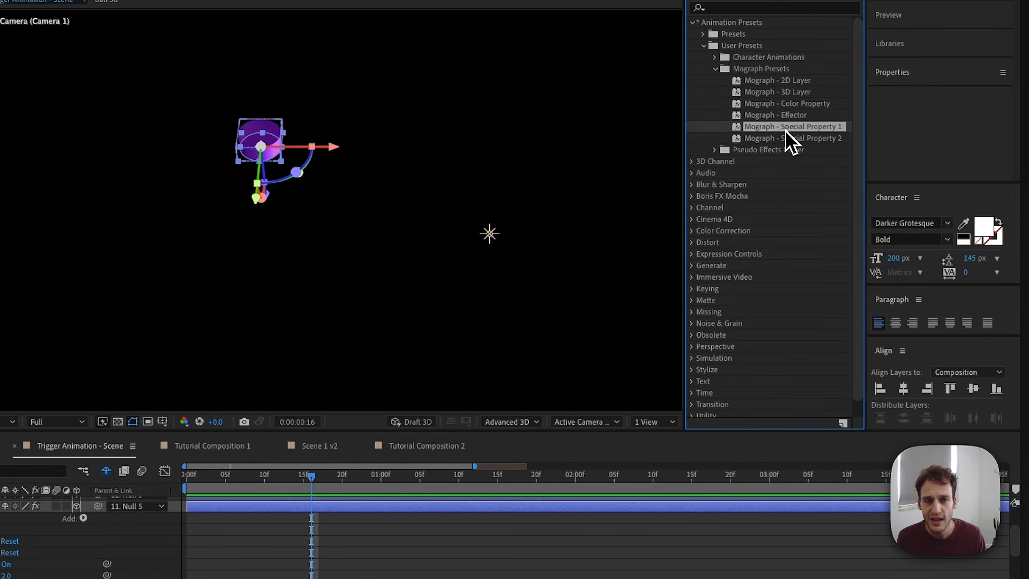
double_click(786, 130)
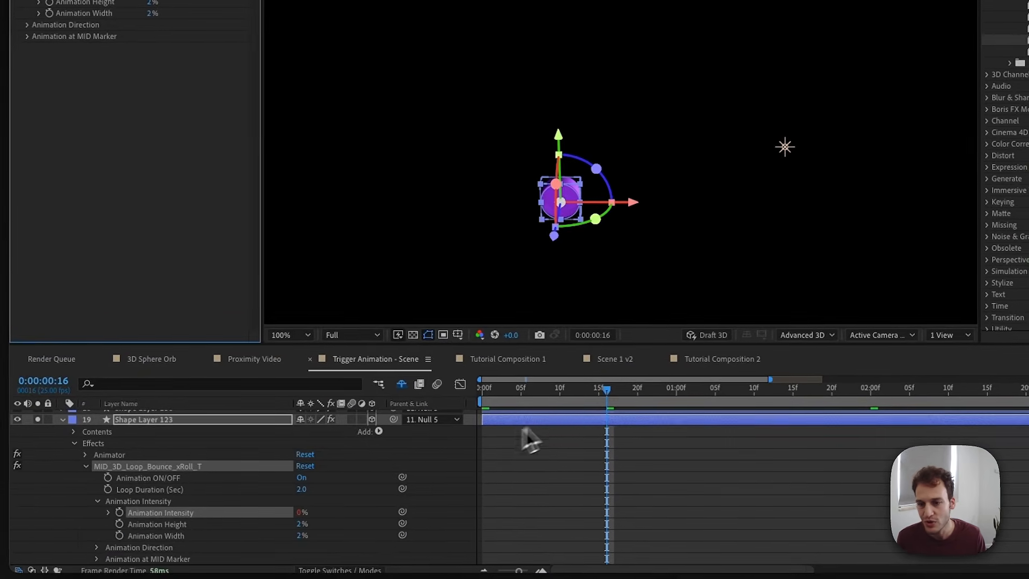
Set Property 1 To on the Effector layer to 15 and scrub the timeline to check the circle's bounce.
scroll(181, 460, "up", 3)
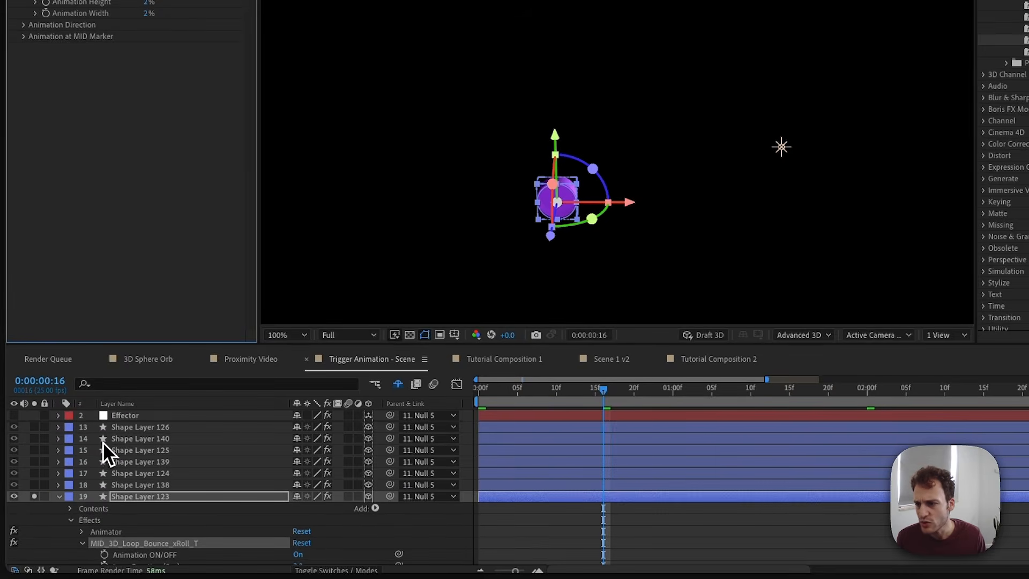
left_click(124, 416)
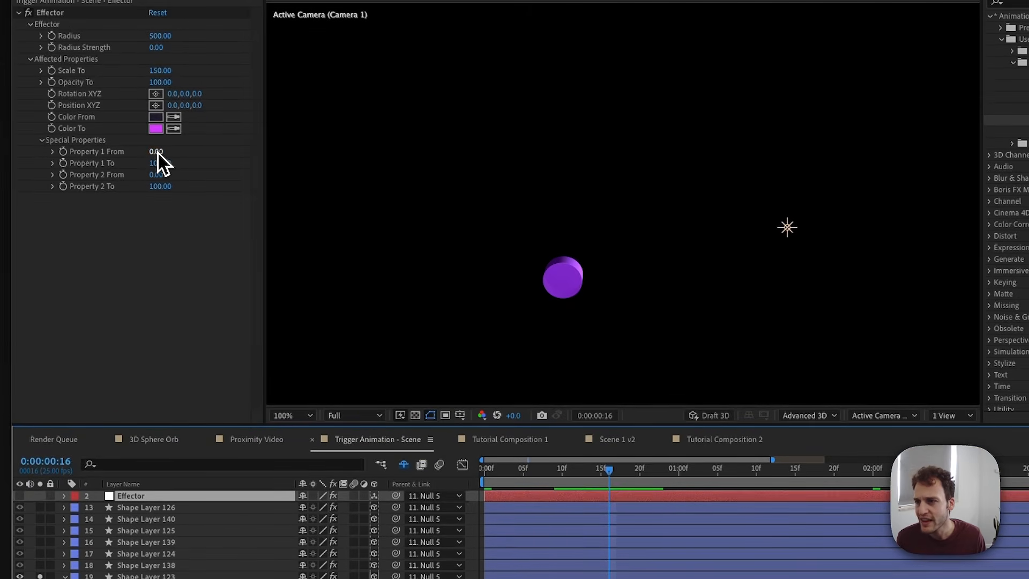
left_click(161, 164)
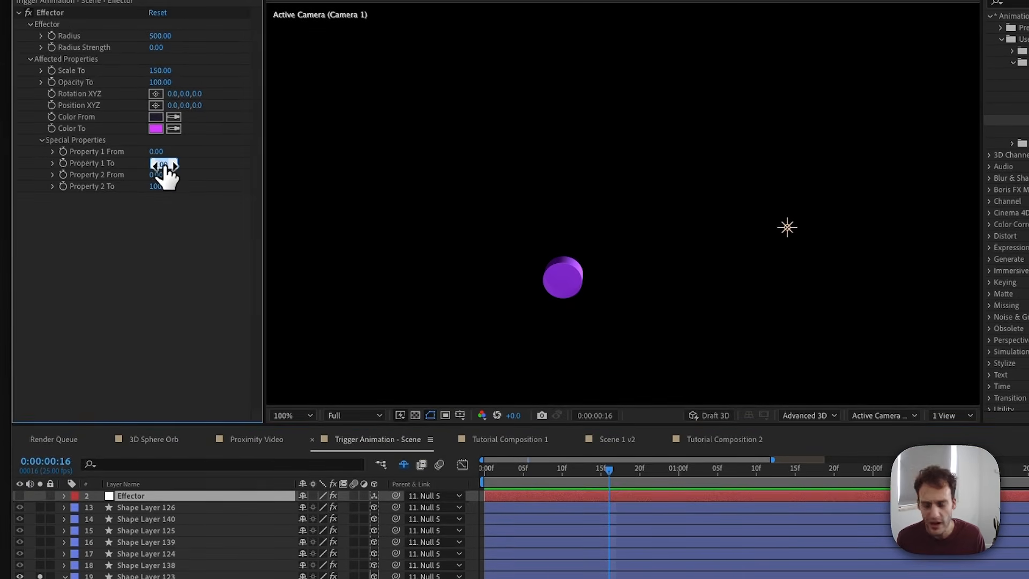
type("15")
key("Return")
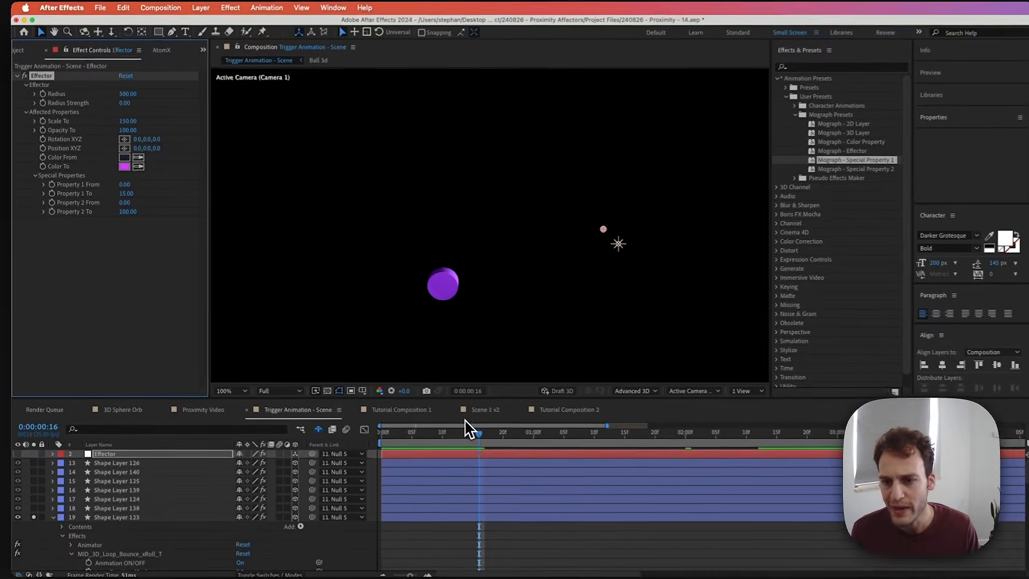
left_click_drag(479, 435, 374, 444)
left_click_drag(449, 457, 573, 450)
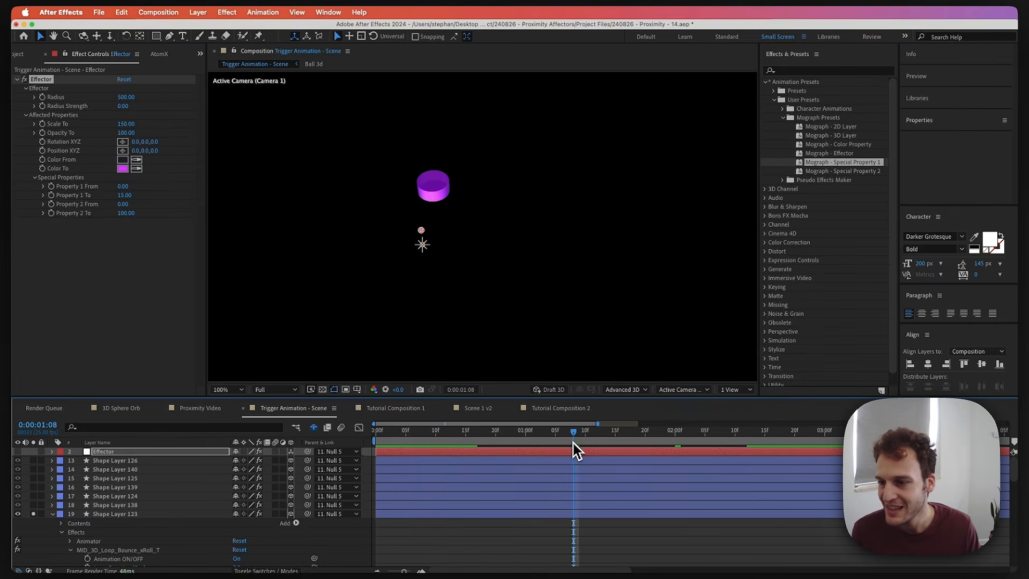
Copy the Bounce xRoll effect from Shape Layer 123 and unsolo the layer to check its bounce in the full scene.
left_click(115, 514)
left_click(80, 88)
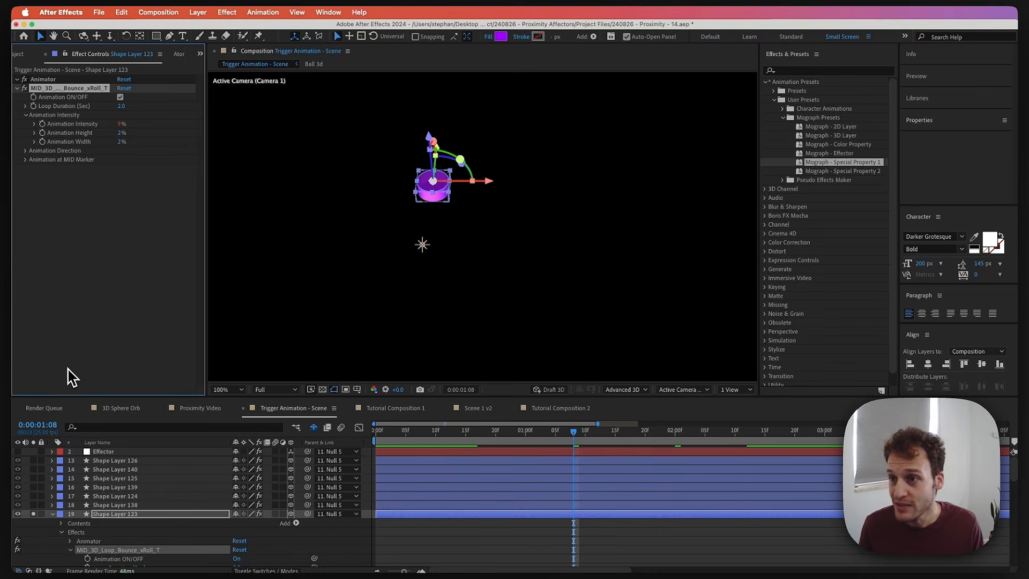
key("super+c")
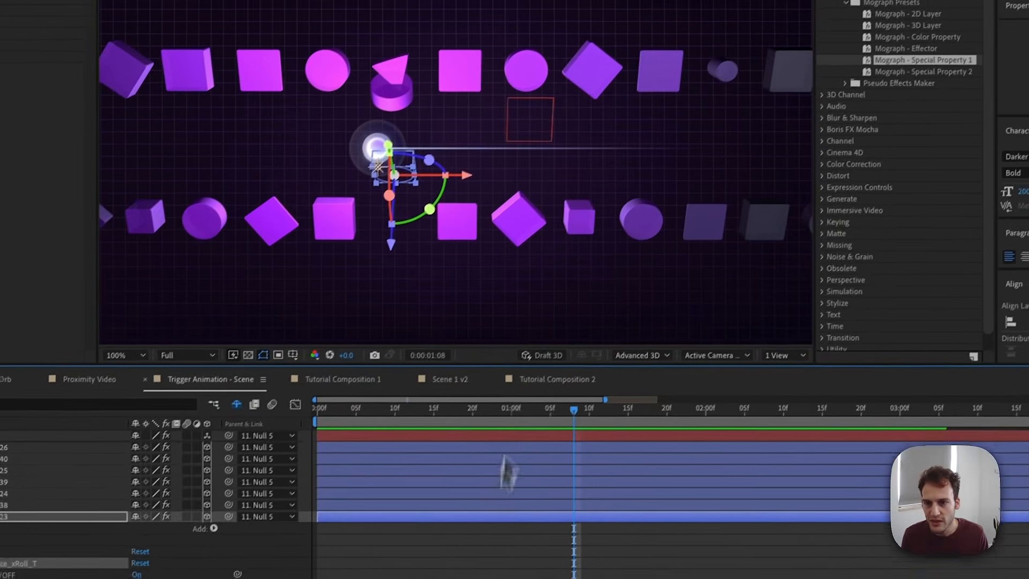
scroll(506, 286, "down", 1)
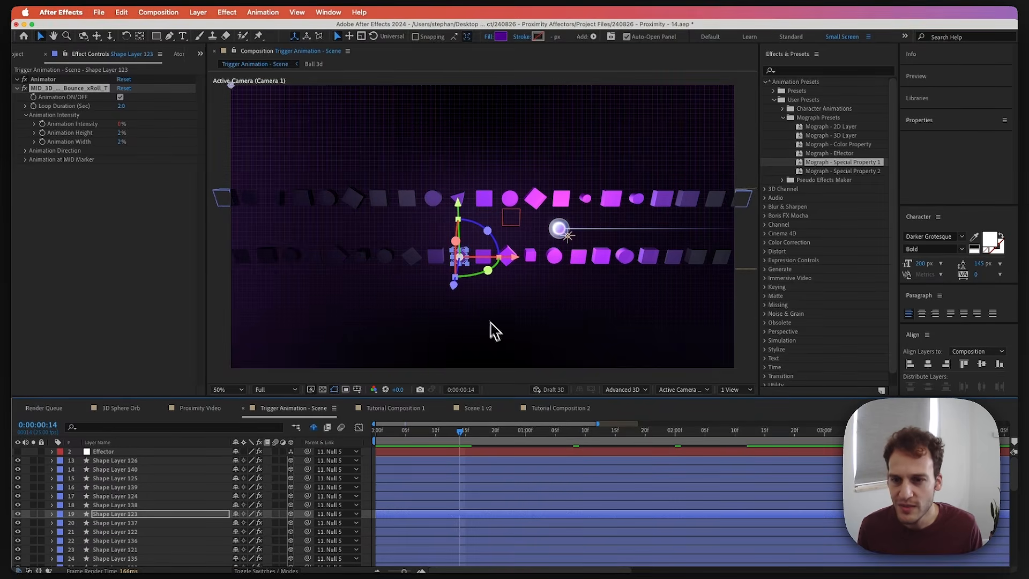
left_click_drag(458, 443, 501, 470)
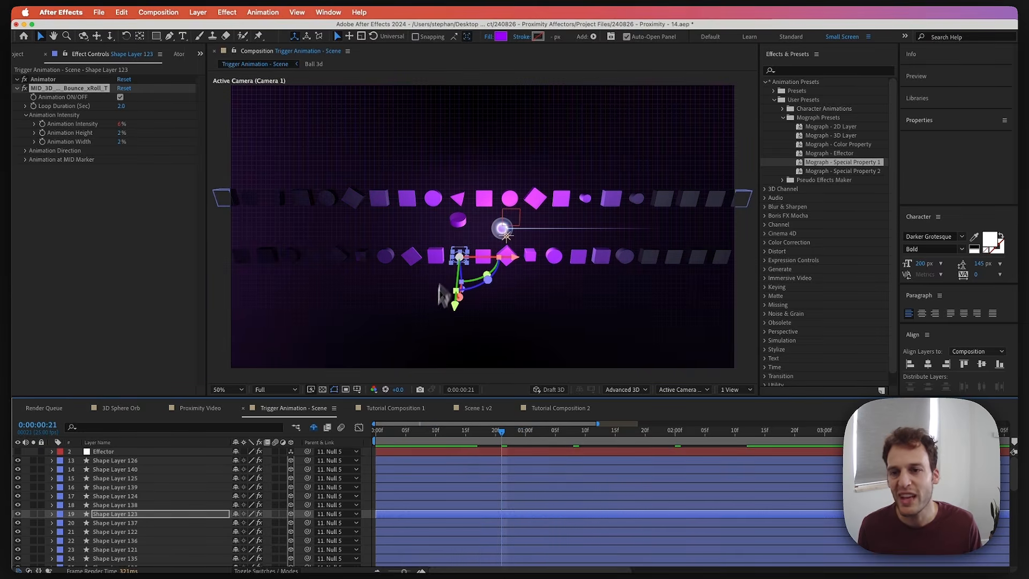
Paste the copied effect onto the upper-row layers, Shape Layer 99 through Shape Layer 112, and scrub through the resulting bounce.
scroll(115, 539, "down", 10)
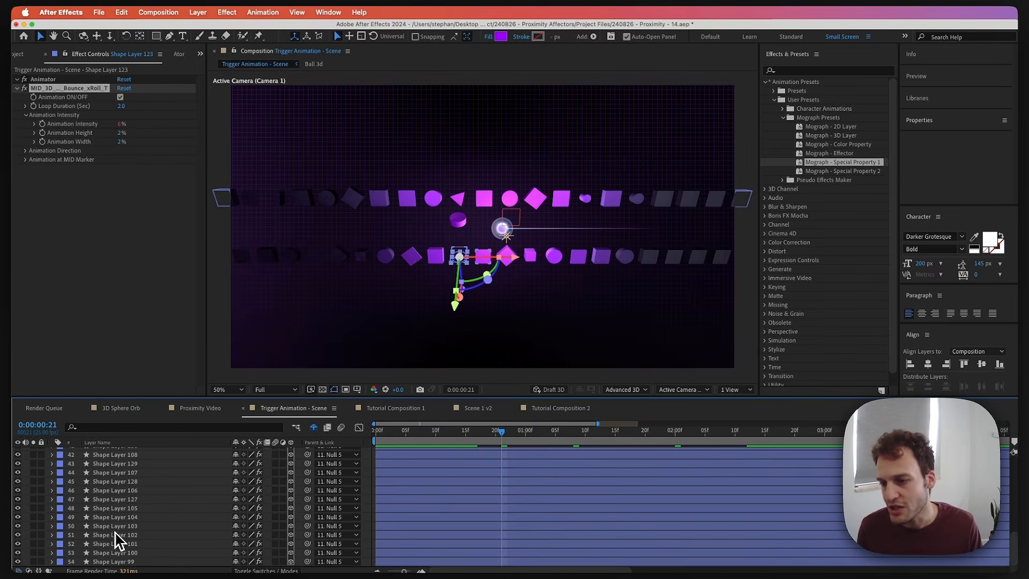
left_click(113, 561)
scroll(120, 544, "up", 2)
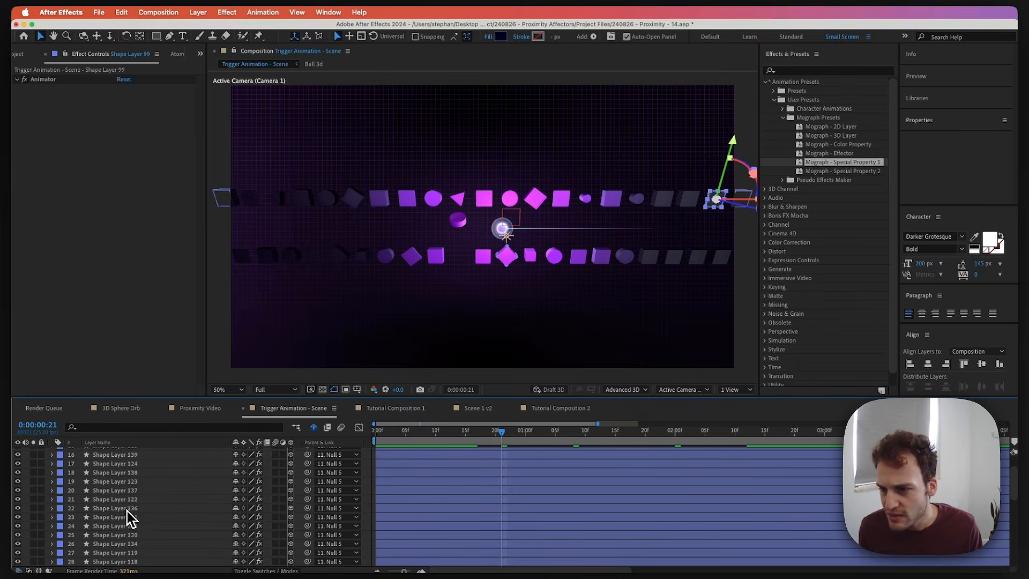
scroll(130, 517, "down", 1)
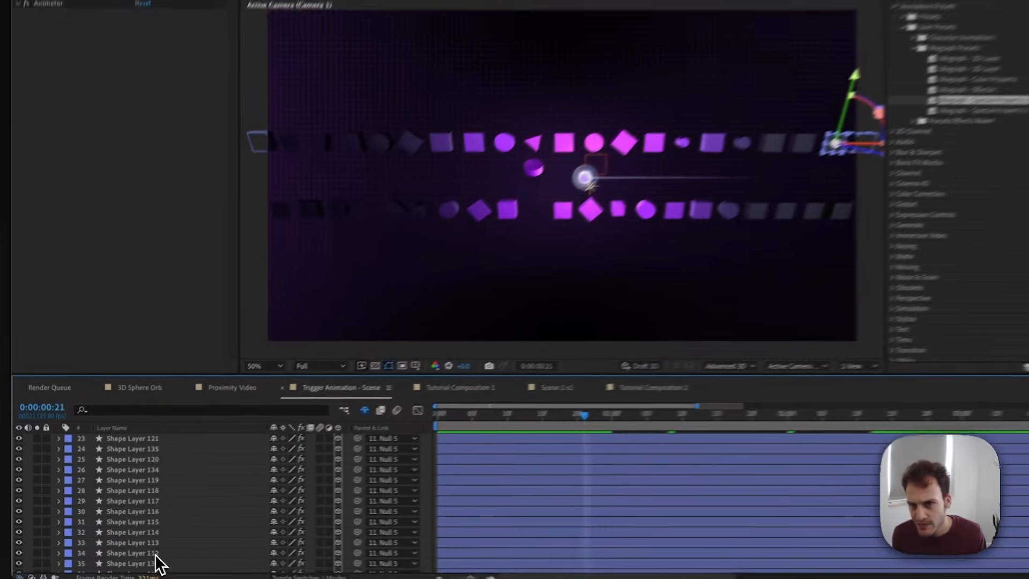
left_click(138, 550, "shift")
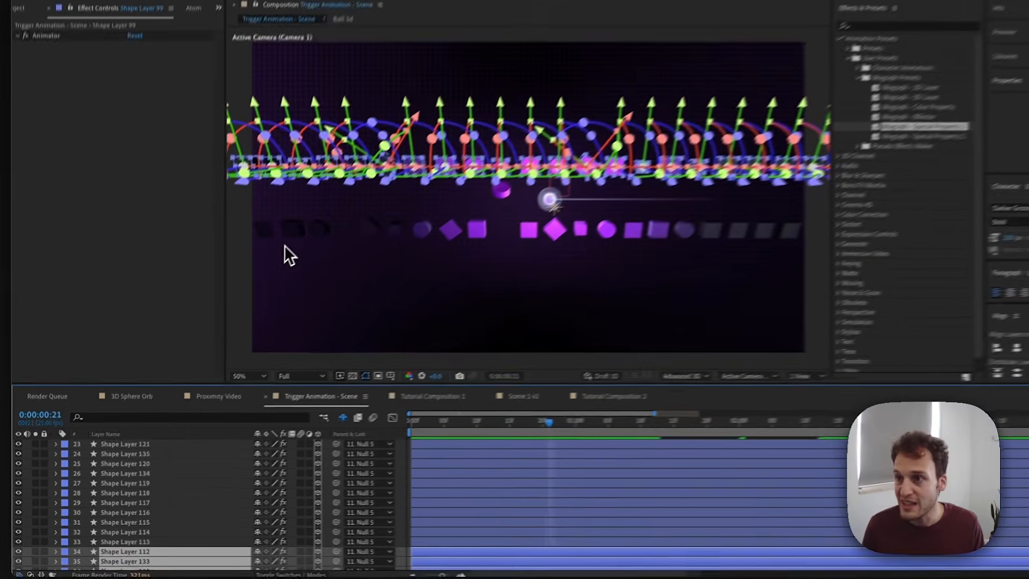
key("super+v")
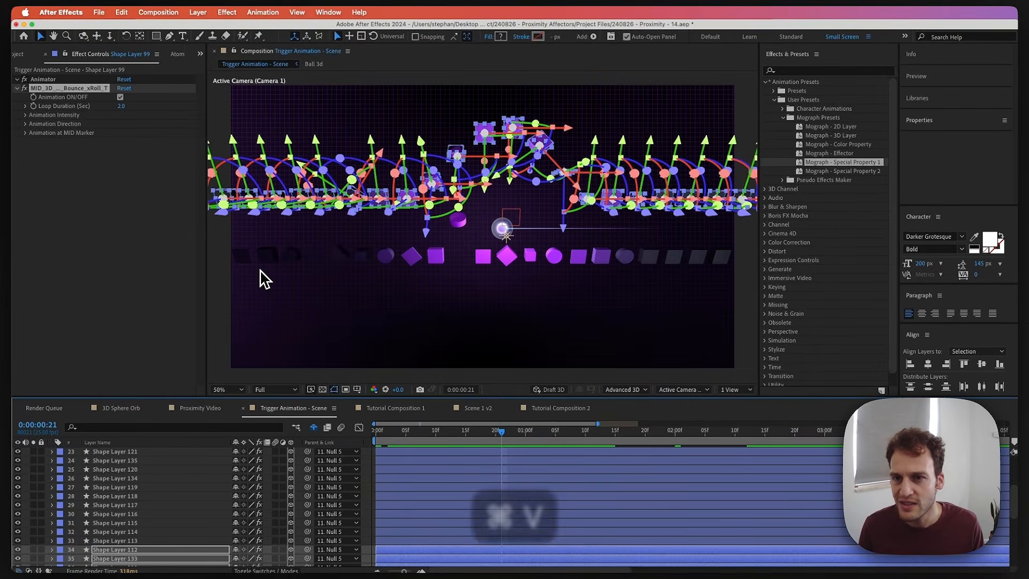
key("super+shift+a")
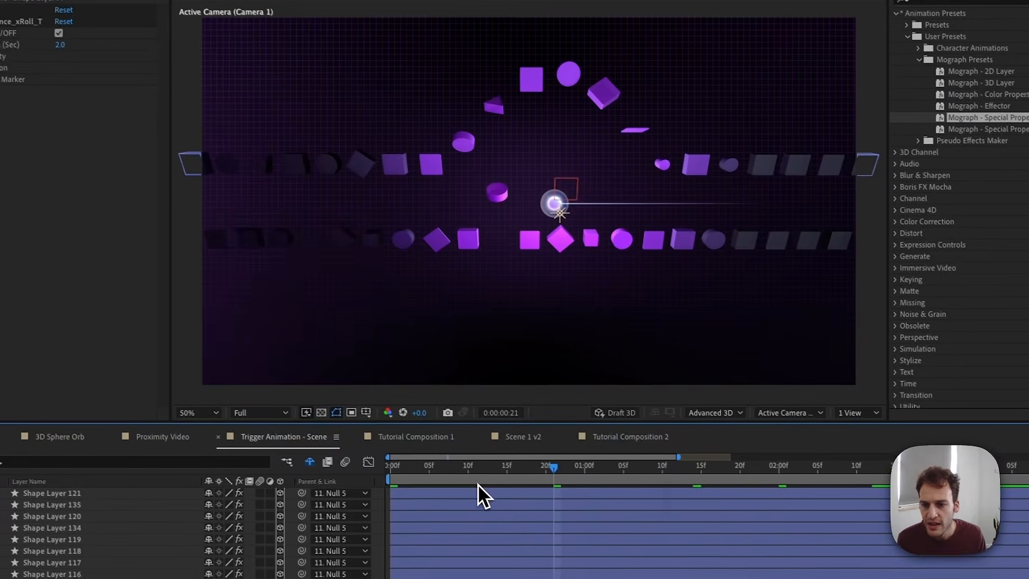
left_click(514, 490)
left_click_drag(447, 473, 624, 471)
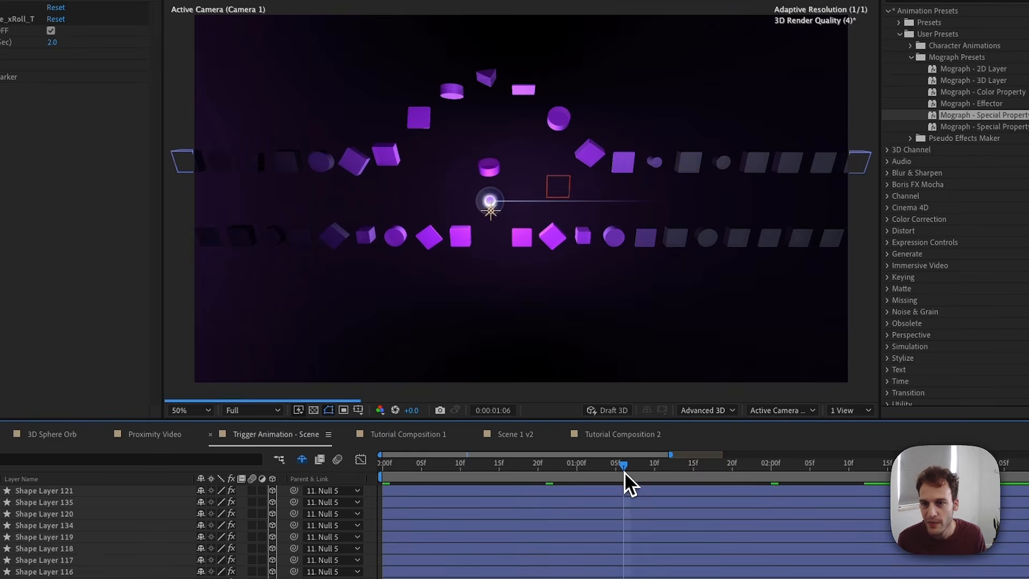
Enable Flip Y Axis in the Animation Direction settings of Shape Layer 123's Bounce xRoll effect.
left_click(491, 169)
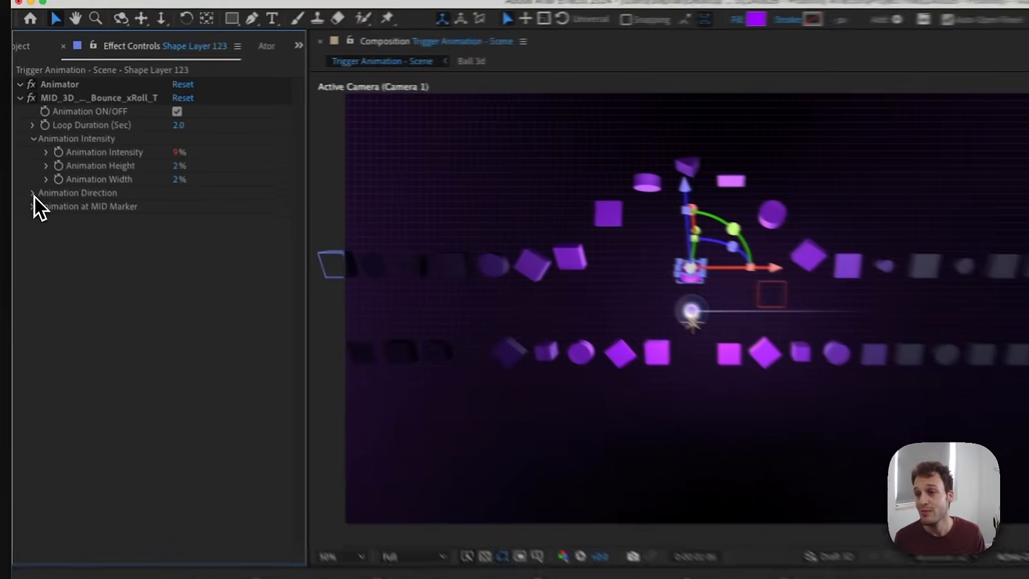
left_click(25, 150)
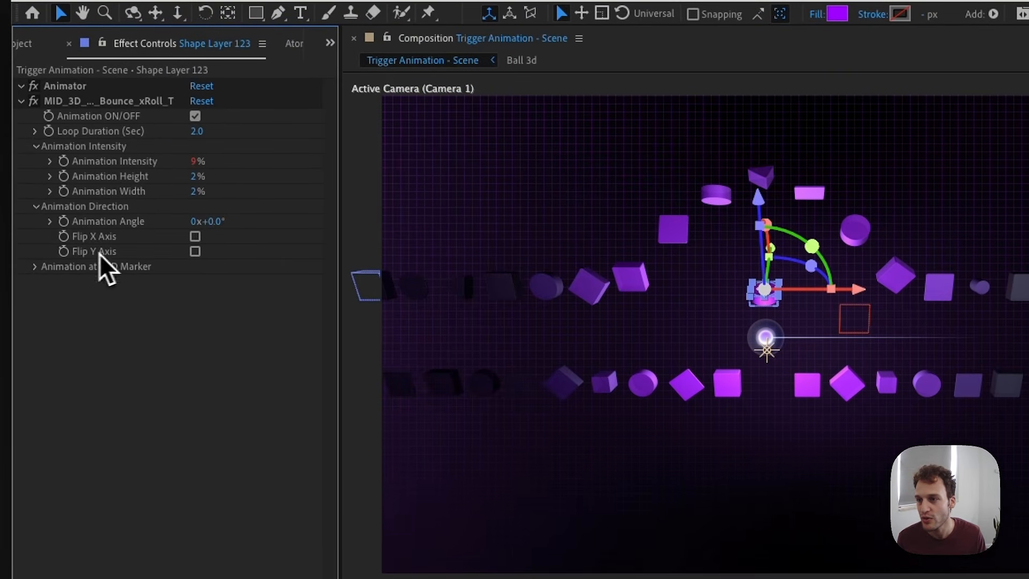
left_click(195, 251)
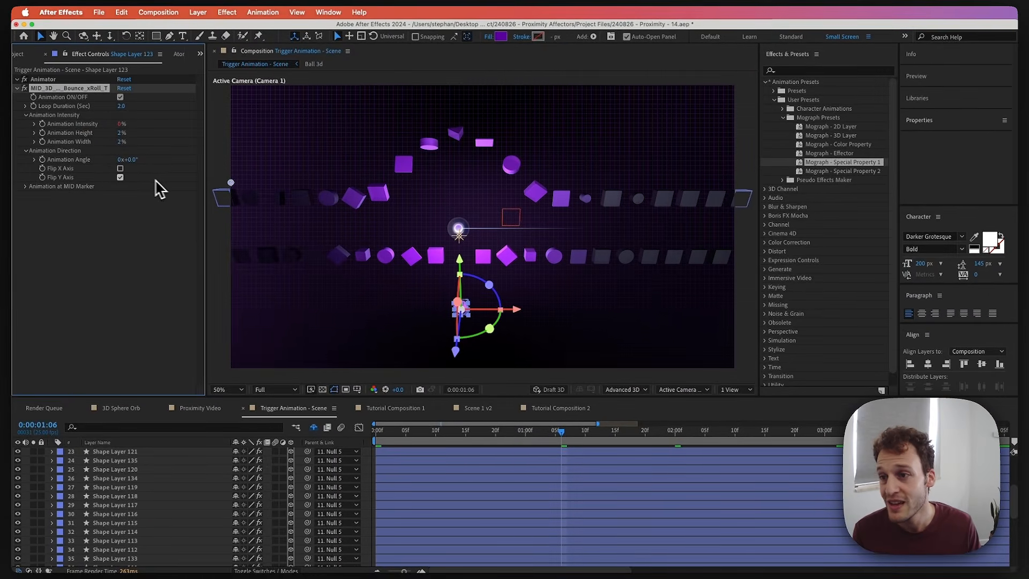
Try a different Animation Angle on Shape Layer 123 with Flip Y Axis disabled, and reset the angle to 0°.
left_click(121, 178)
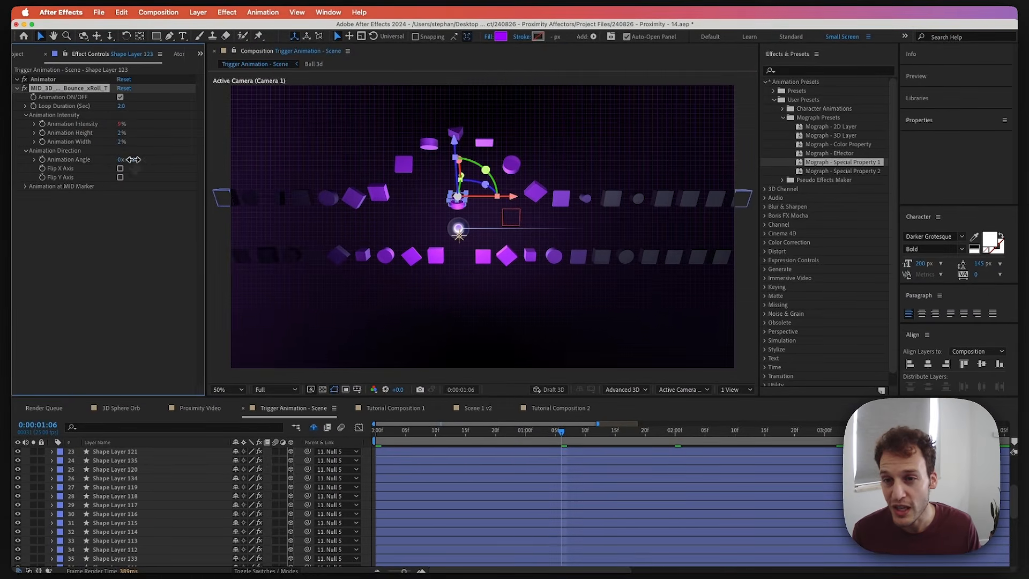
left_click_drag(128, 159, 153, 159)
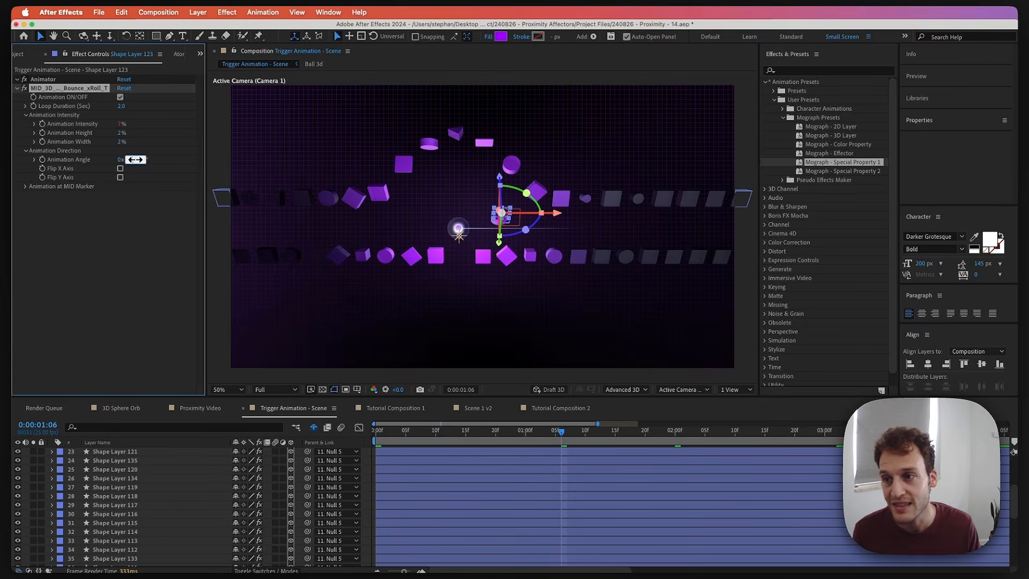
key("Return")
Turn Flip Y Axis back on for Shape Layer 123 and copy its Bounce xRoll effect.
left_click(121, 178)
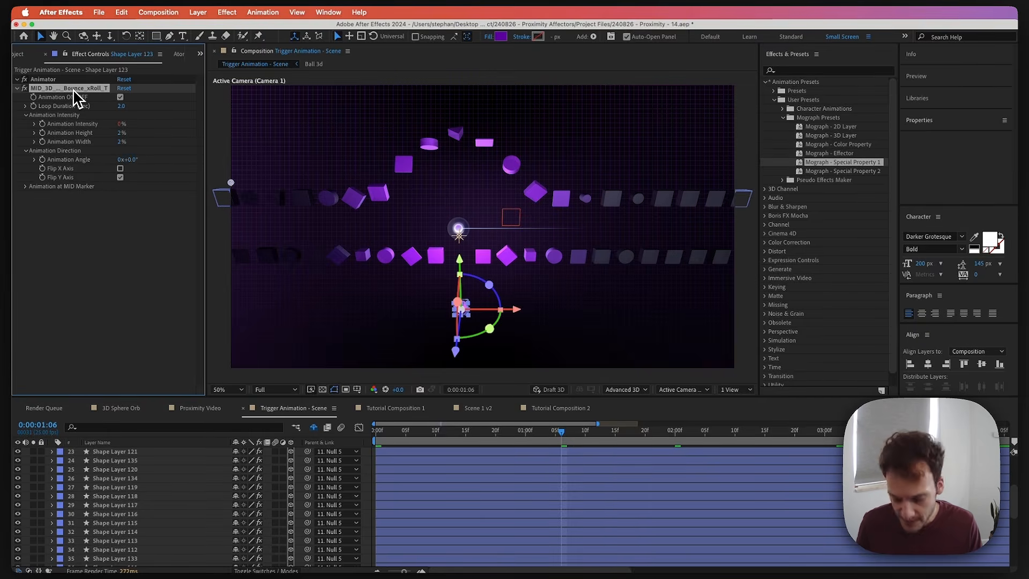
key("super+c")
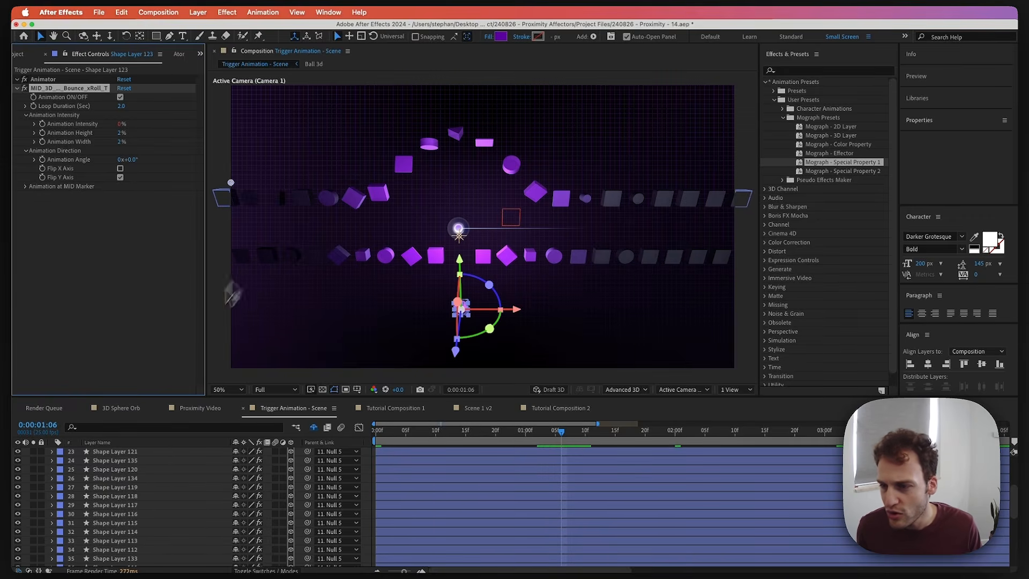
Paste the copied Bounce xRoll effect onto the lower-row layers, Shape Layer 126 through Shape Layer 113, and deselect them.
scroll(105, 472, "up", 4)
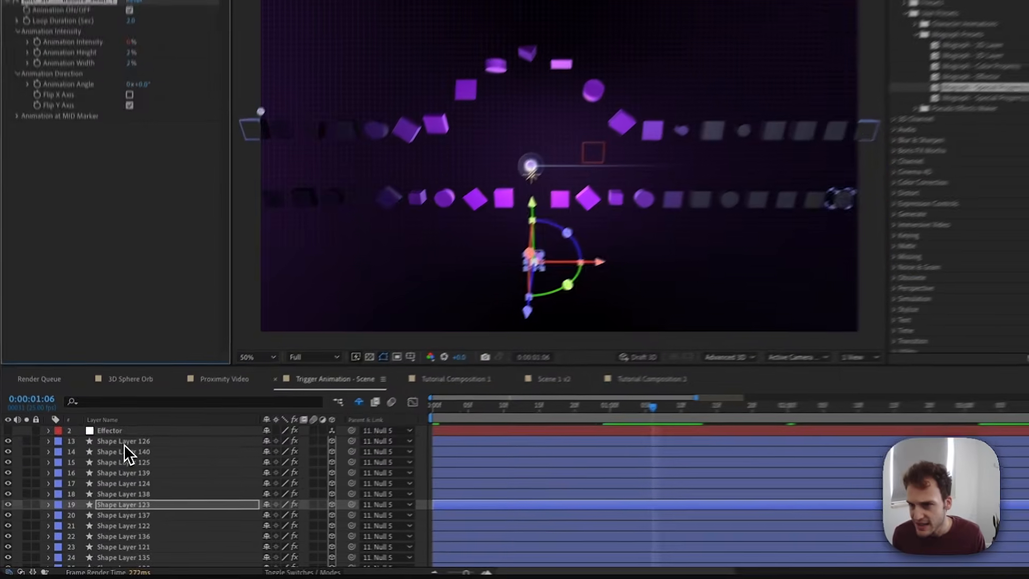
left_click(116, 460)
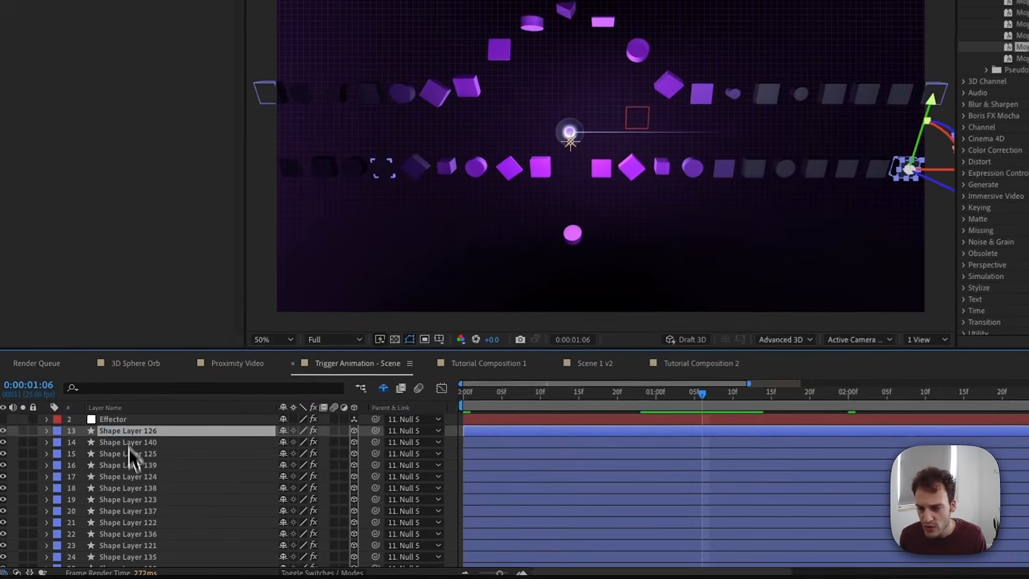
scroll(129, 448, "down", 3)
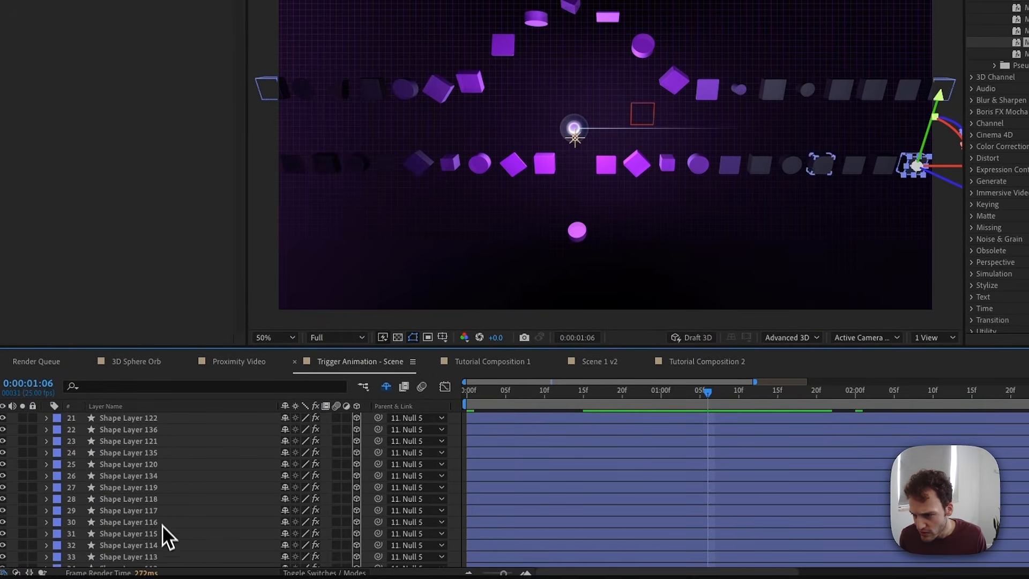
left_click(154, 558, "shift")
scroll(161, 509, "up", 3)
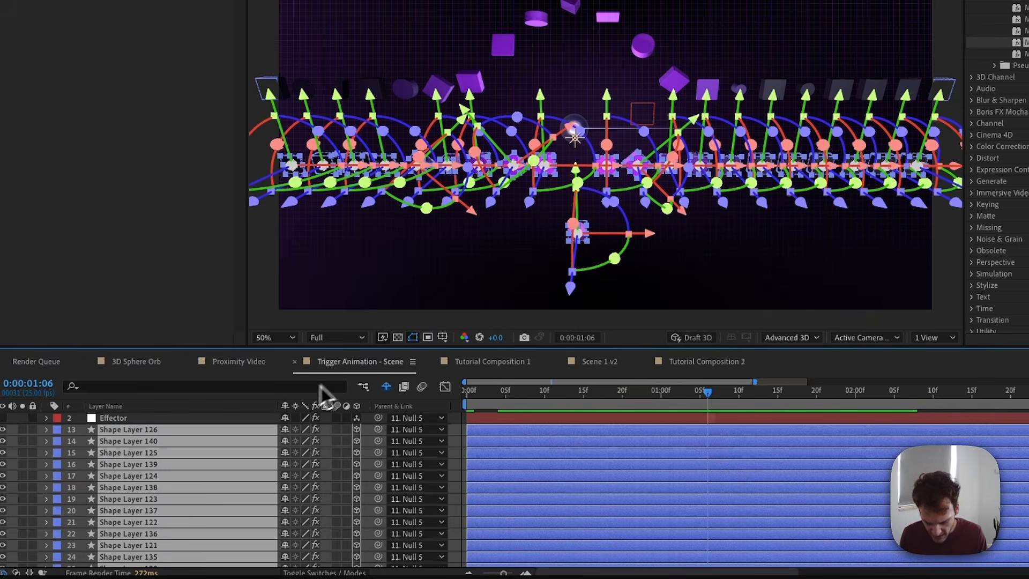
key("super+v")
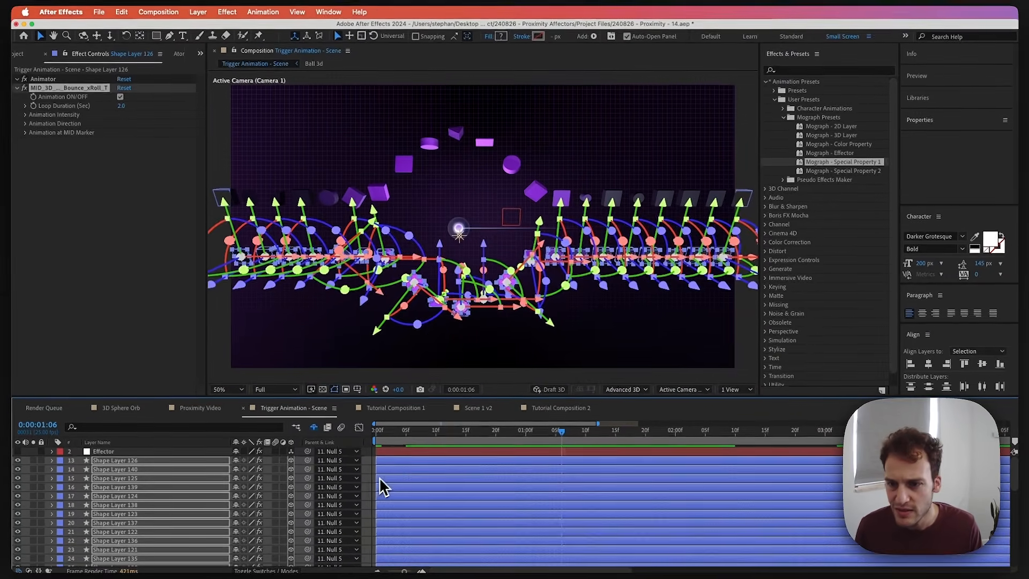
left_click(391, 481)
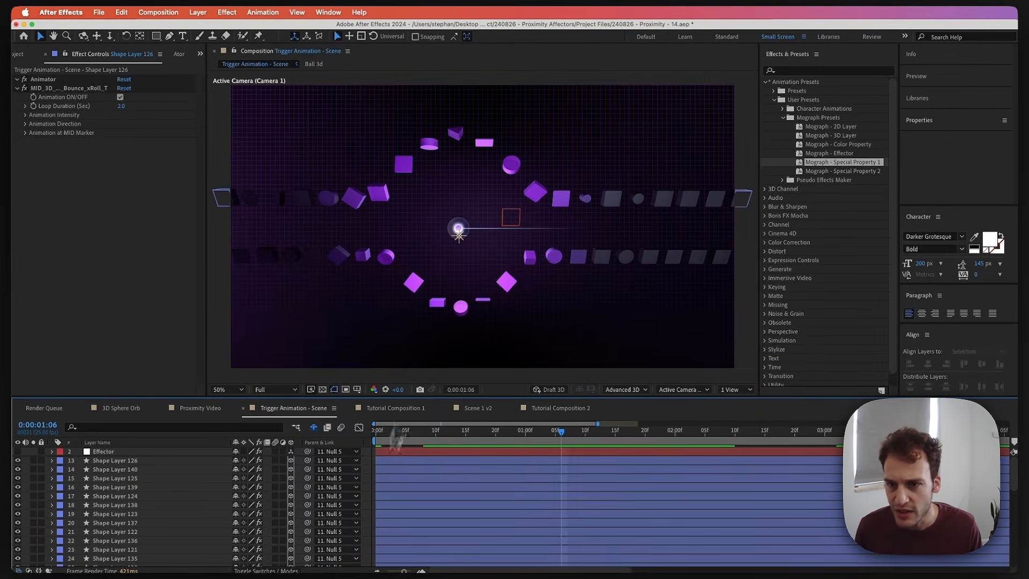
Inspect the flipped bounce on Shape Layer 123, scrub back to 0:00:01:00, and play the animation of both rows.
left_click(460, 308)
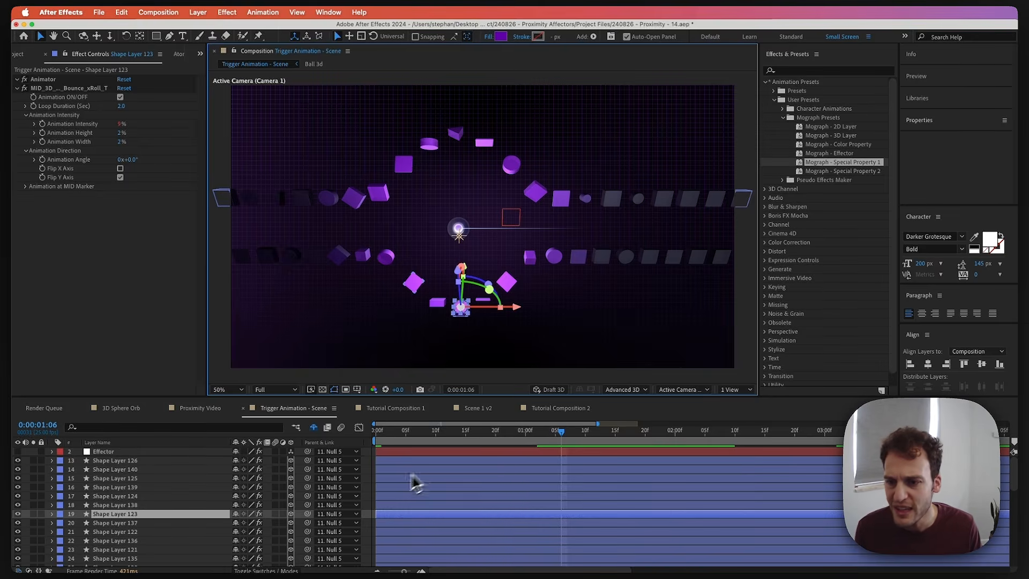
left_click(371, 484)
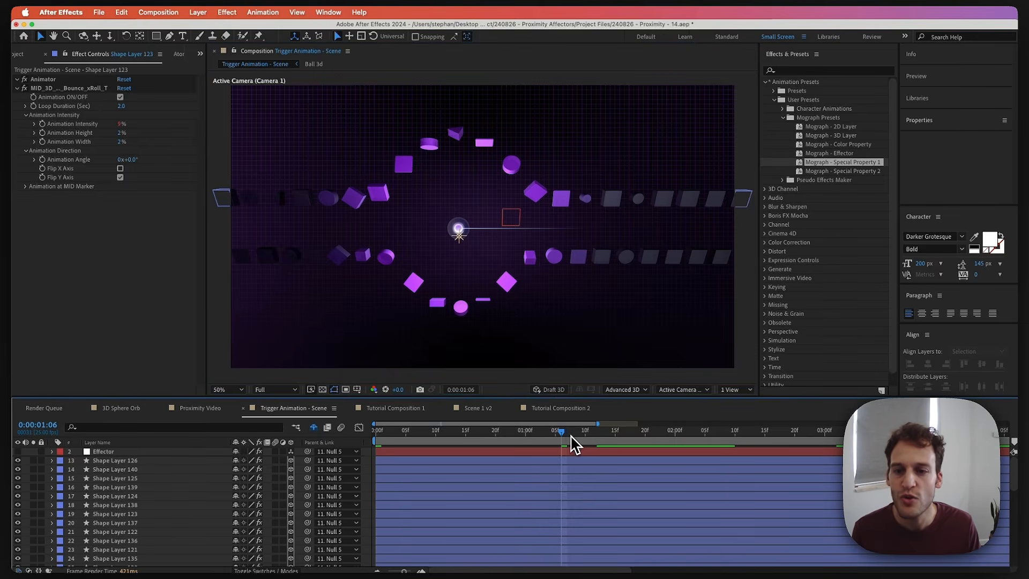
left_click_drag(572, 437, 530, 433)
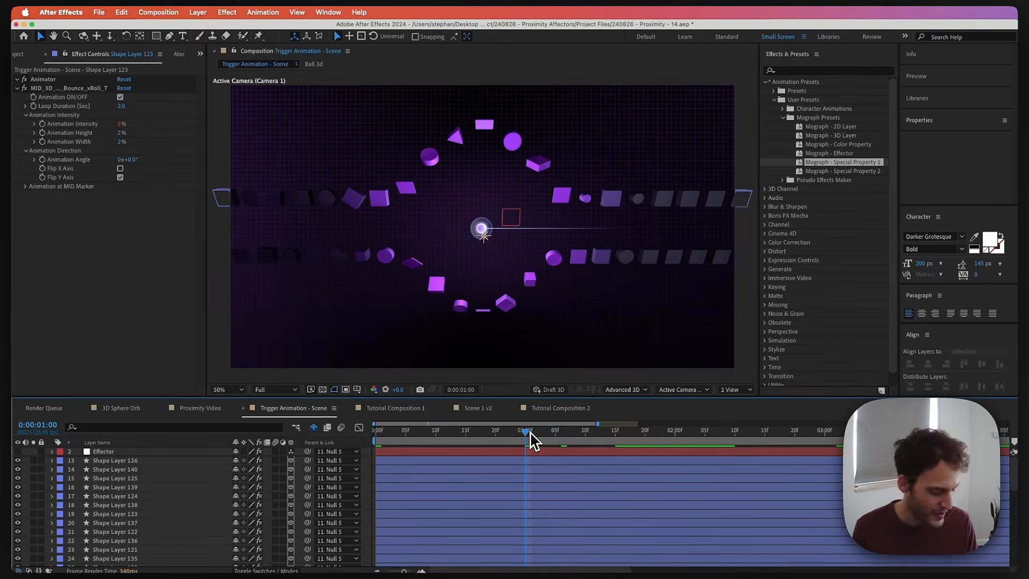
key("space")
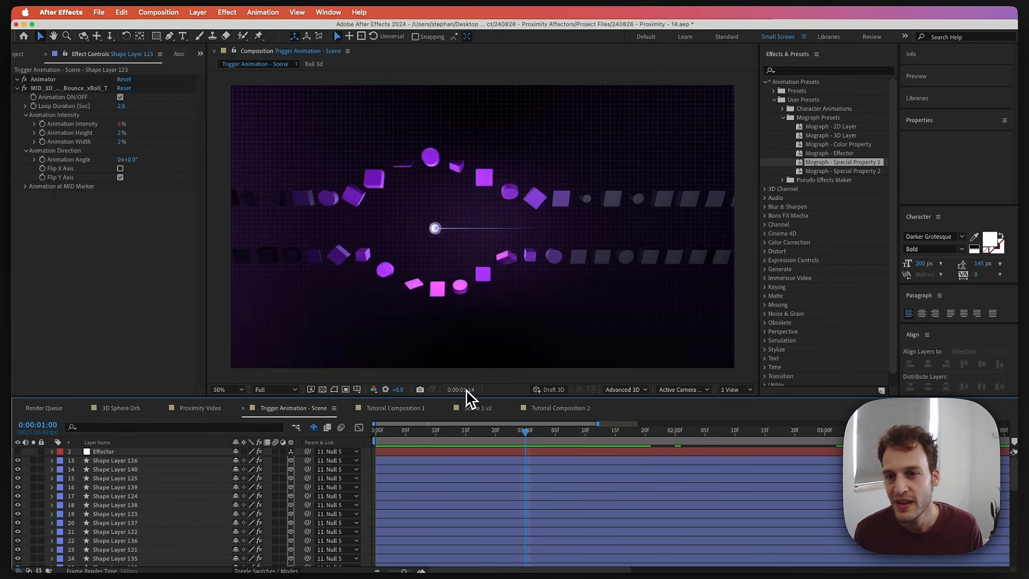
key("space")
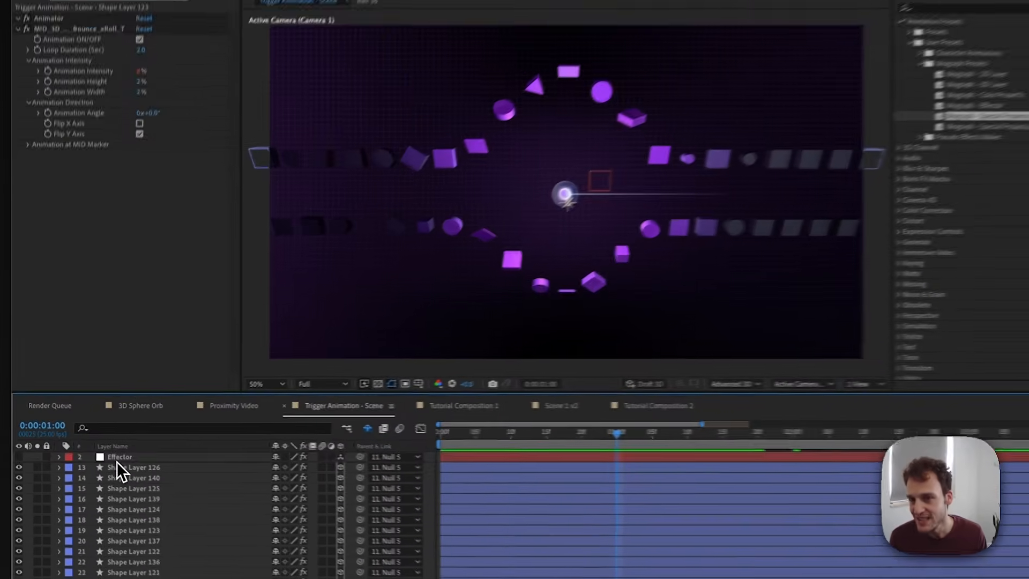
Make the Effector layer visible and remove its Position keyframes at 0:00:01:00.
left_click(107, 452)
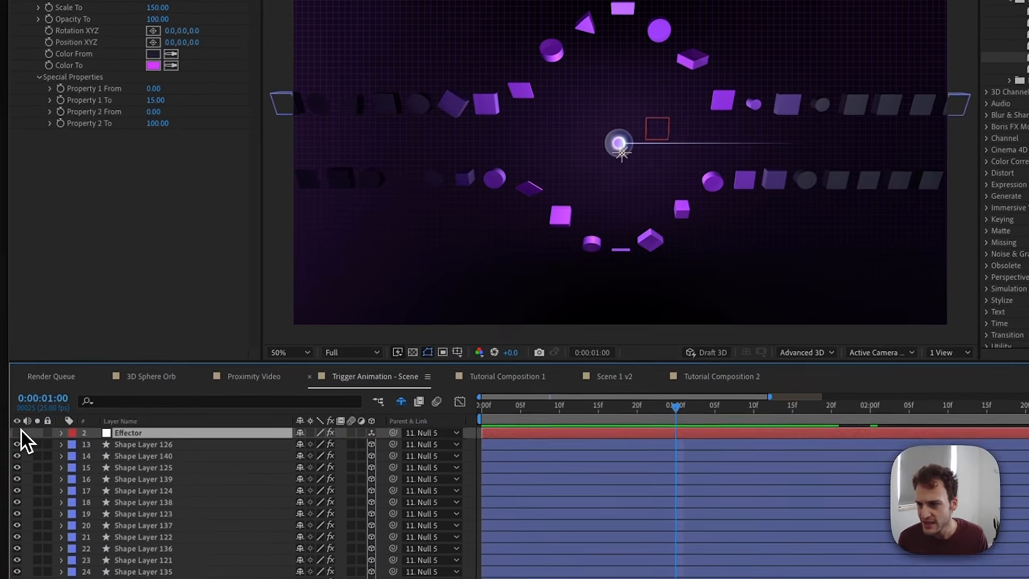
left_click(19, 460)
key("p")
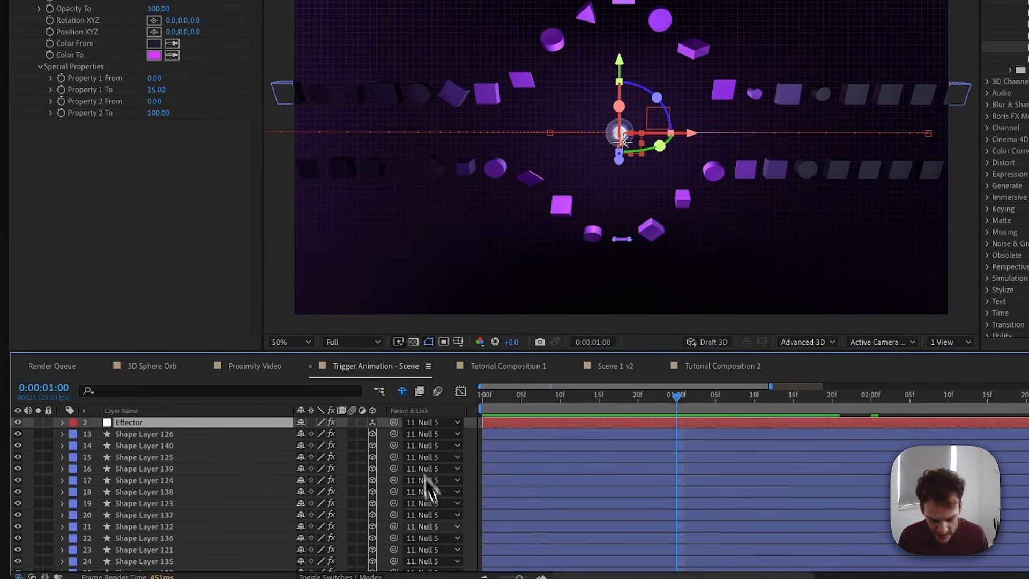
left_click(97, 434)
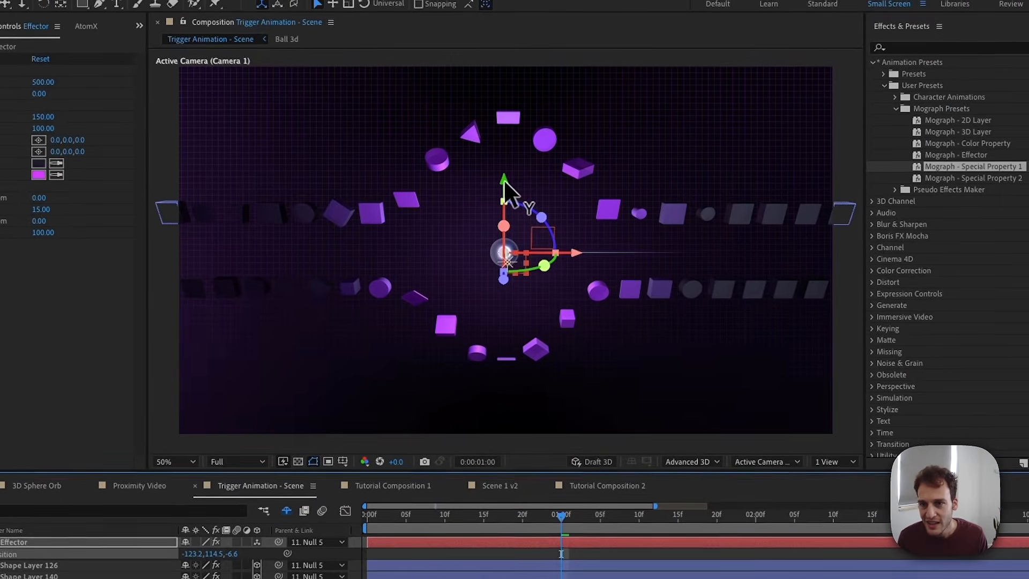
Move the Effector down to Y 377.3, preview the shapes' reaction, and shift it along X to about -1041.8.
left_click_drag(503, 180, 508, 238)
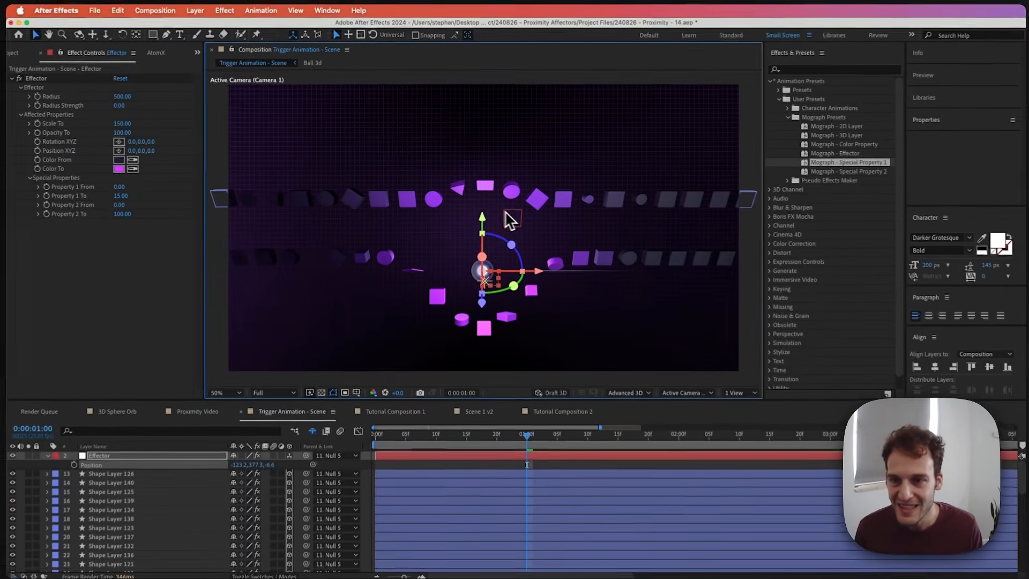
key("space")
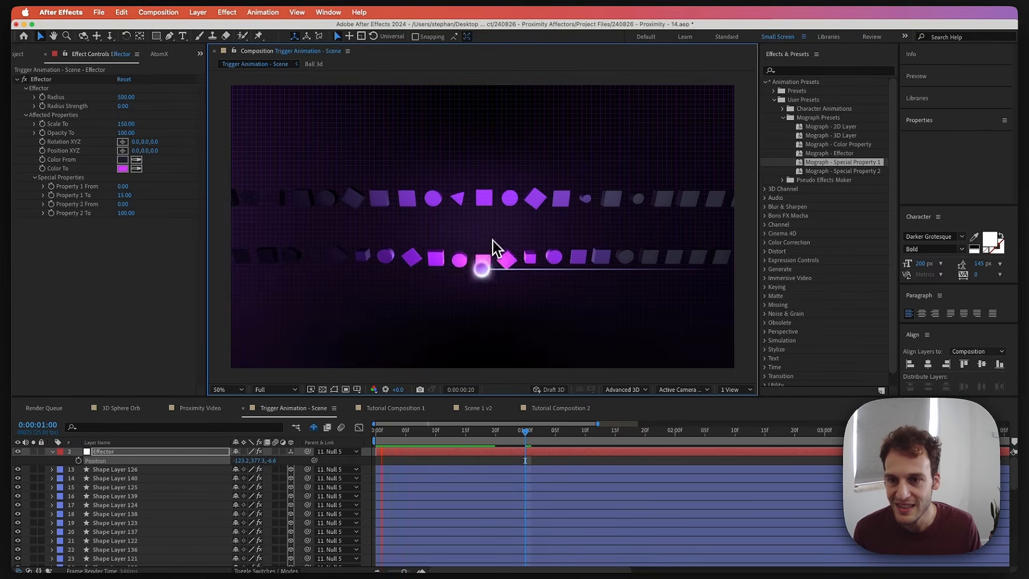
key("space")
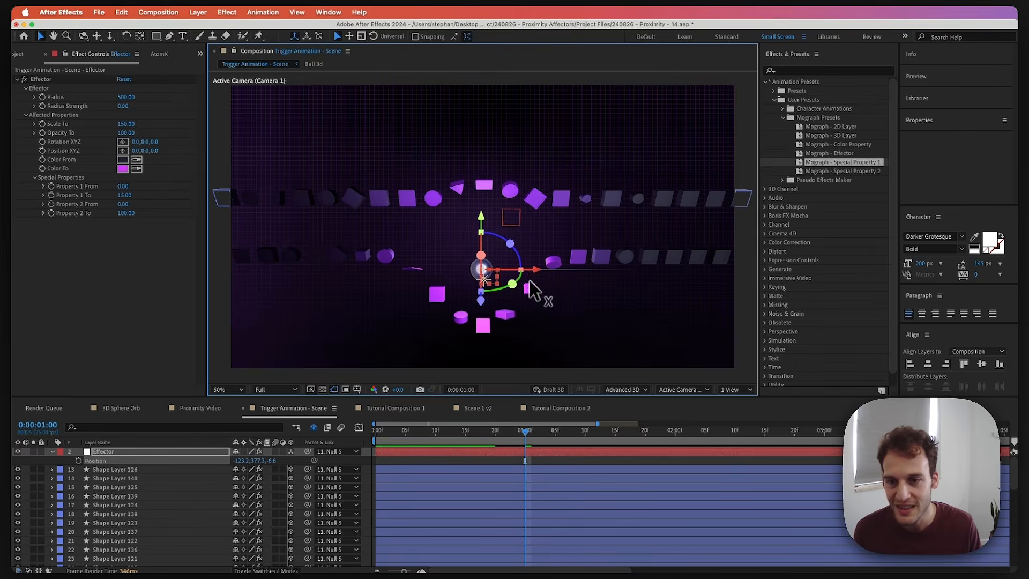
left_click_drag(531, 269, 383, 288)
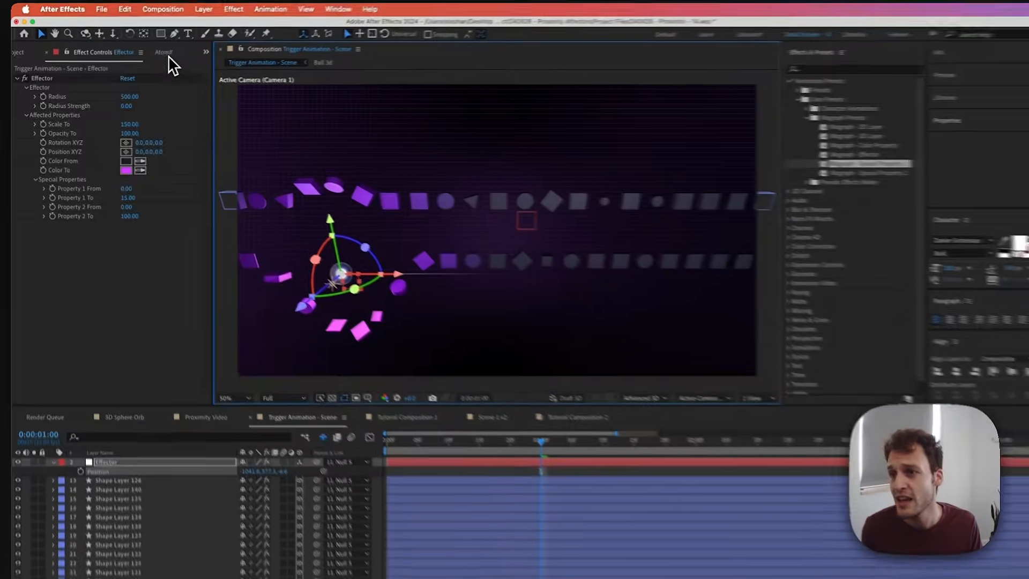
Bring up the AtomX animation preset library.
left_click(161, 54)
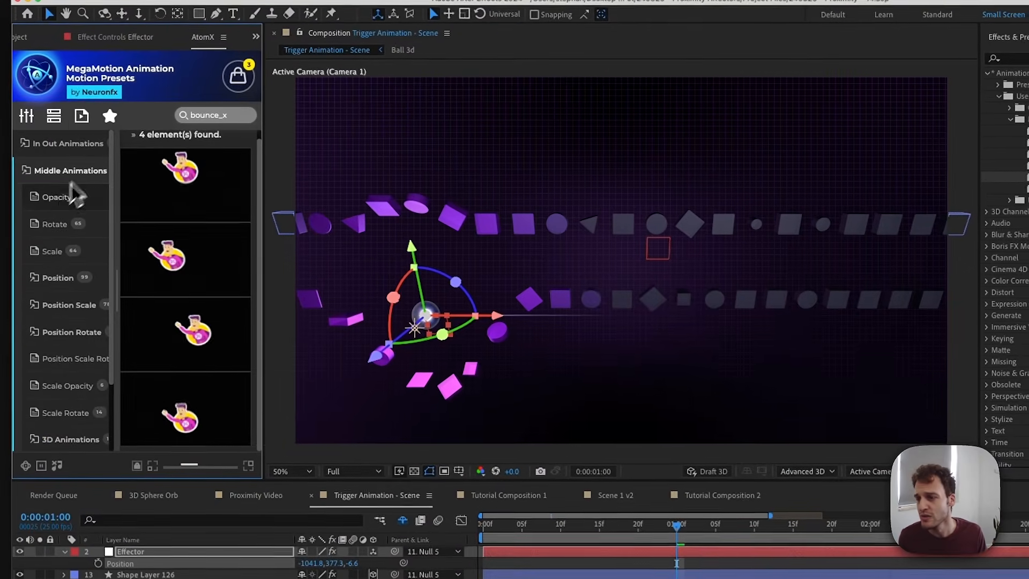